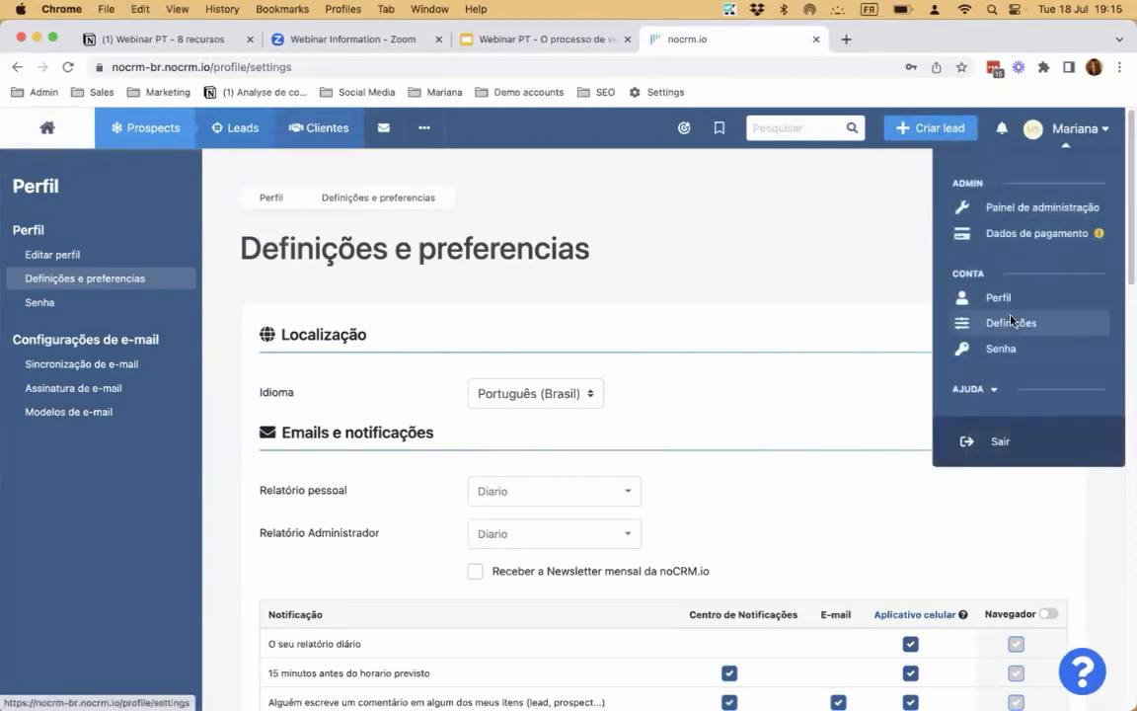
Step: Open the account's settings and preferences, view the two-factor authentication setup instructions, and close them without activating it
{"action": "left_click", "coordinate": [1011, 322]}
{"action": "scroll", "coordinate": [854, 379], "scroll_direction": "down", "scroll_amount": 3}
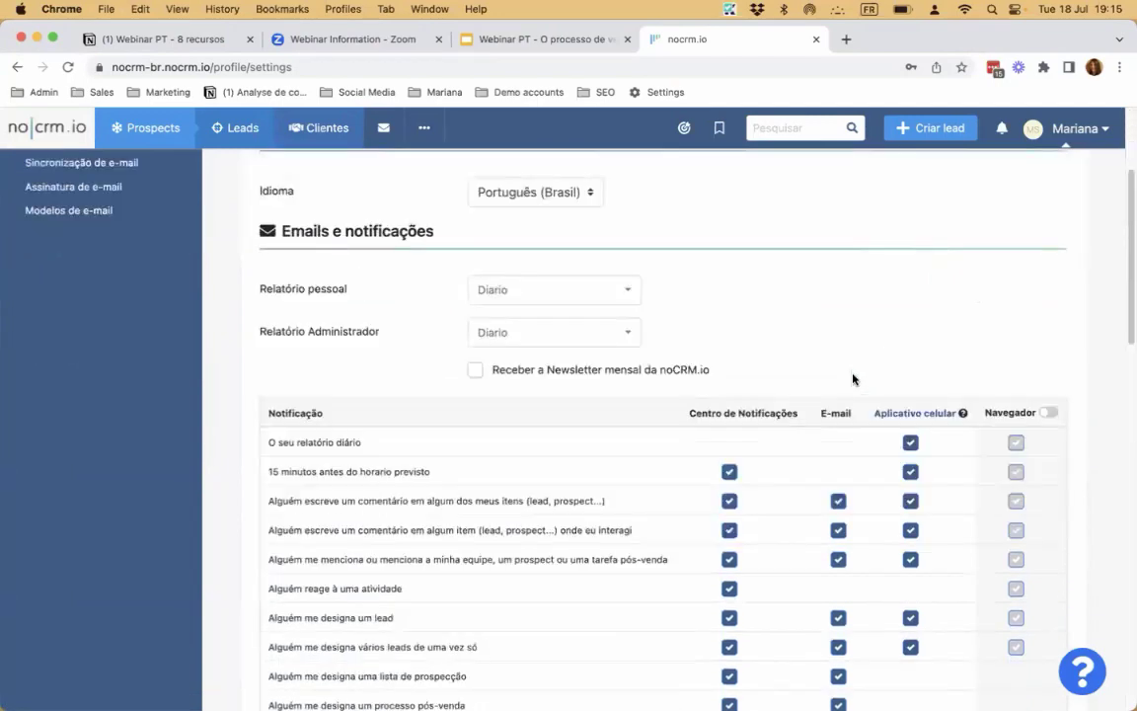
{"action": "scroll", "coordinate": [854, 379], "scroll_direction": "down", "scroll_amount": 10}
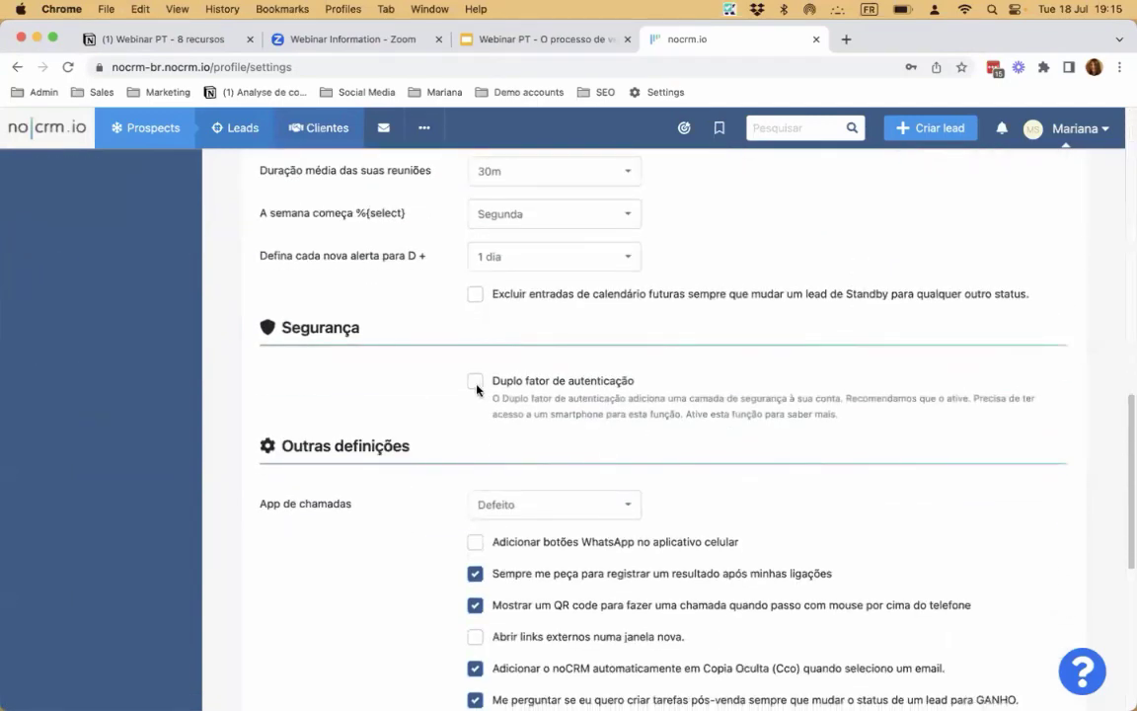
{"action": "left_click", "coordinate": [594, 385]}
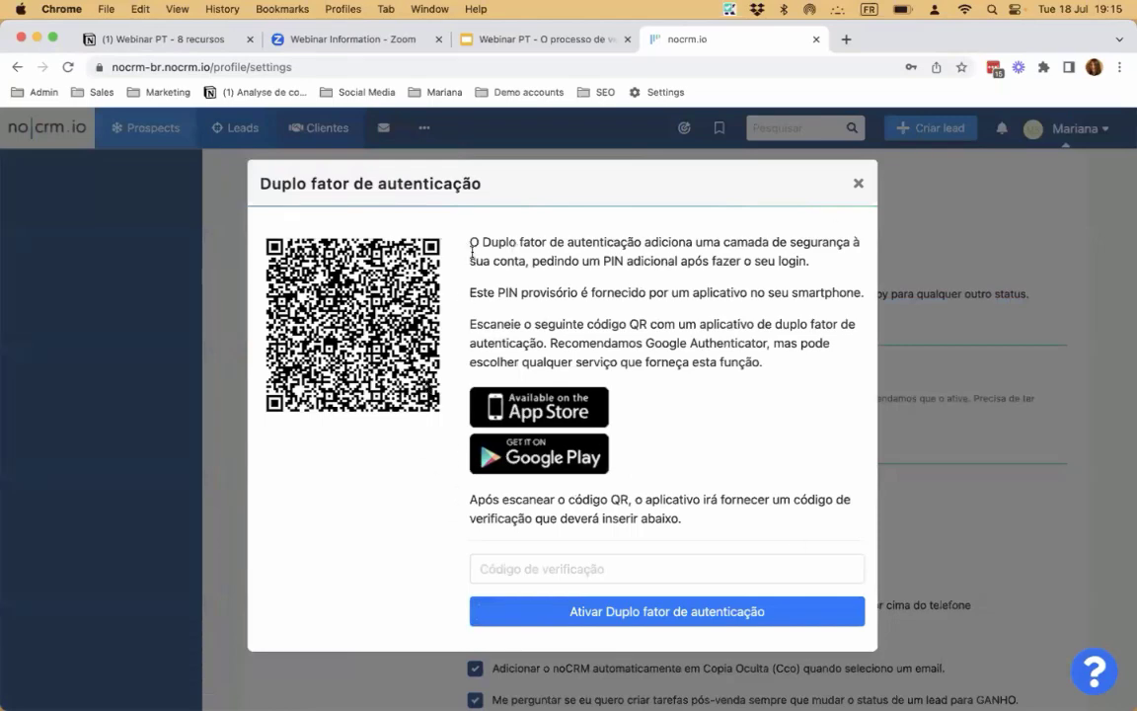
{"action": "left_click", "coordinate": [849, 182]}
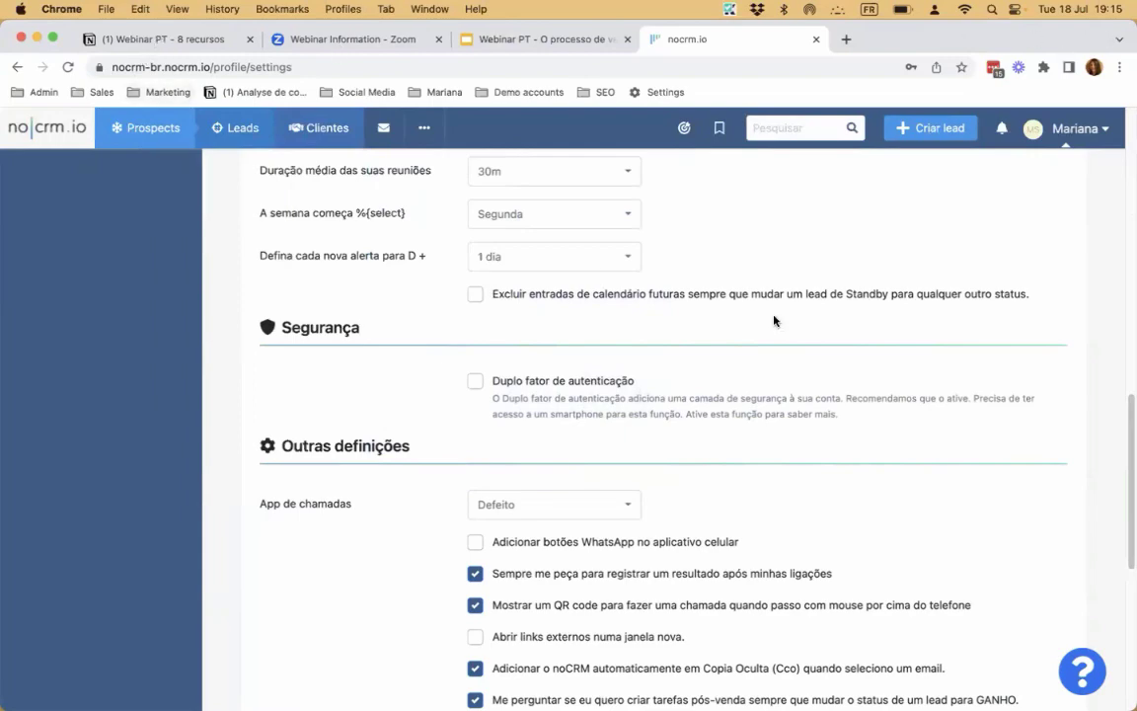
{"action": "scroll", "coordinate": [777, 317], "scroll_direction": "up", "scroll_amount": 15}
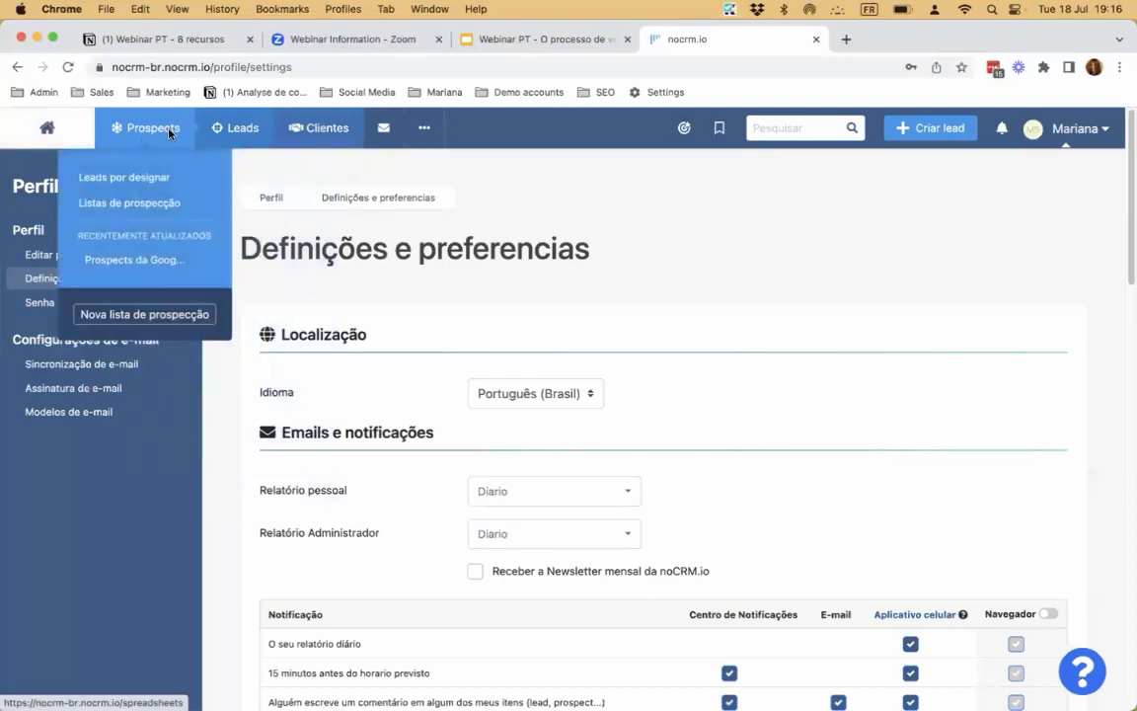
Step: Open the first Embraer prospect in the Prospects da Google Form list and review the actions available for it
{"action": "mouse_move", "coordinate": [350, 132]}
{"action": "mouse_move", "coordinate": [143, 125]}
{"action": "left_click", "coordinate": [136, 262]}
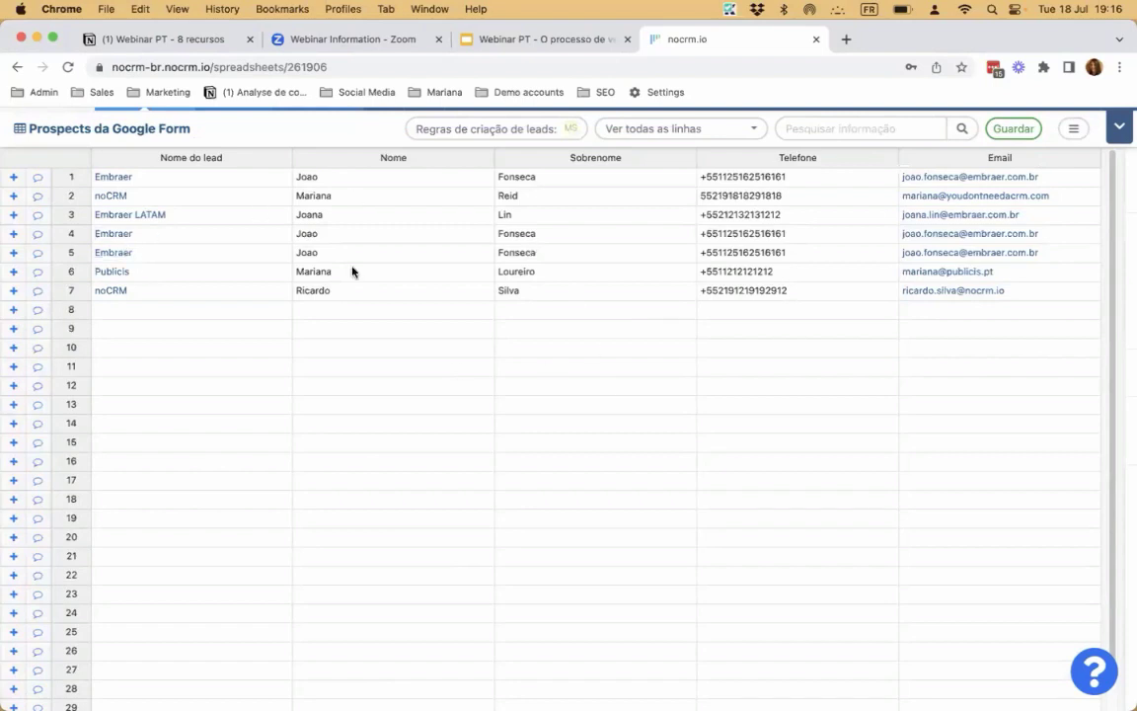
{"action": "left_click", "coordinate": [110, 182]}
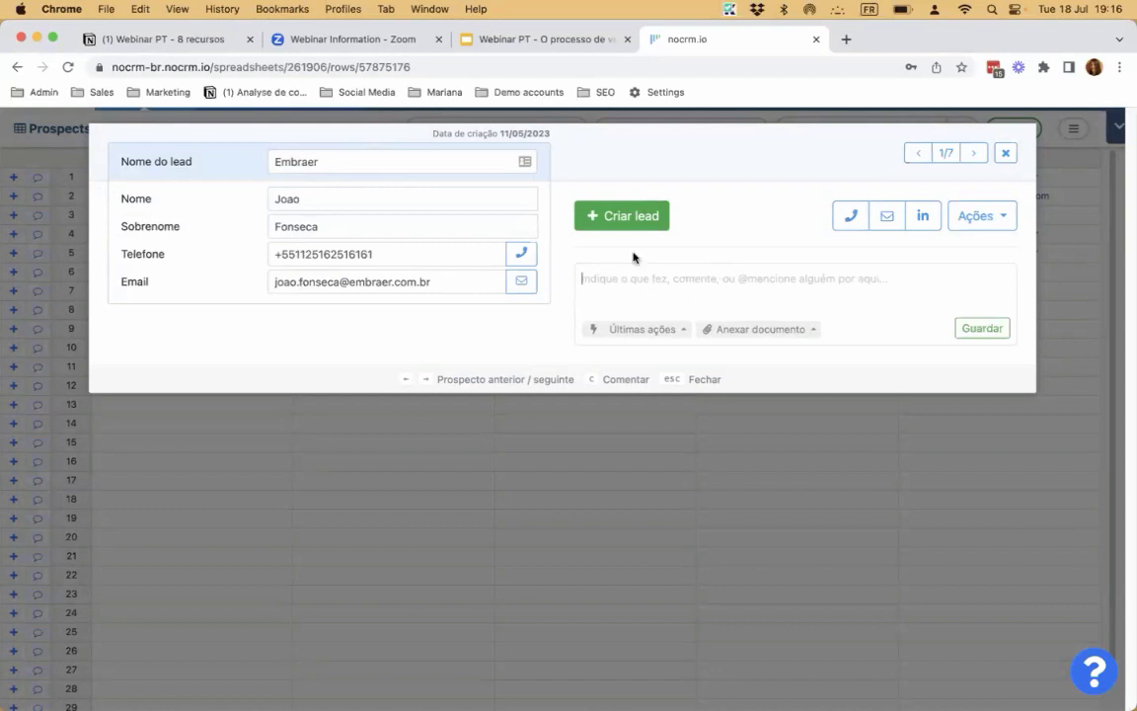
{"action": "mouse_move", "coordinate": [848, 224]}
{"action": "left_click", "coordinate": [991, 224]}
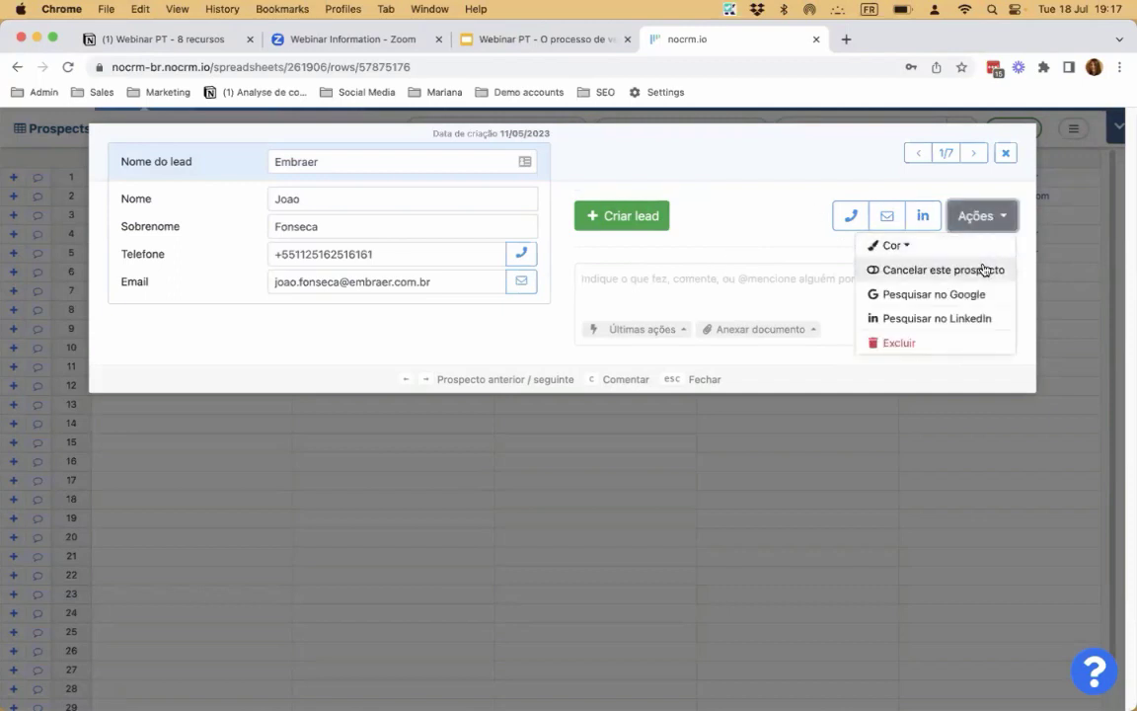
{"action": "left_click", "coordinate": [710, 205]}
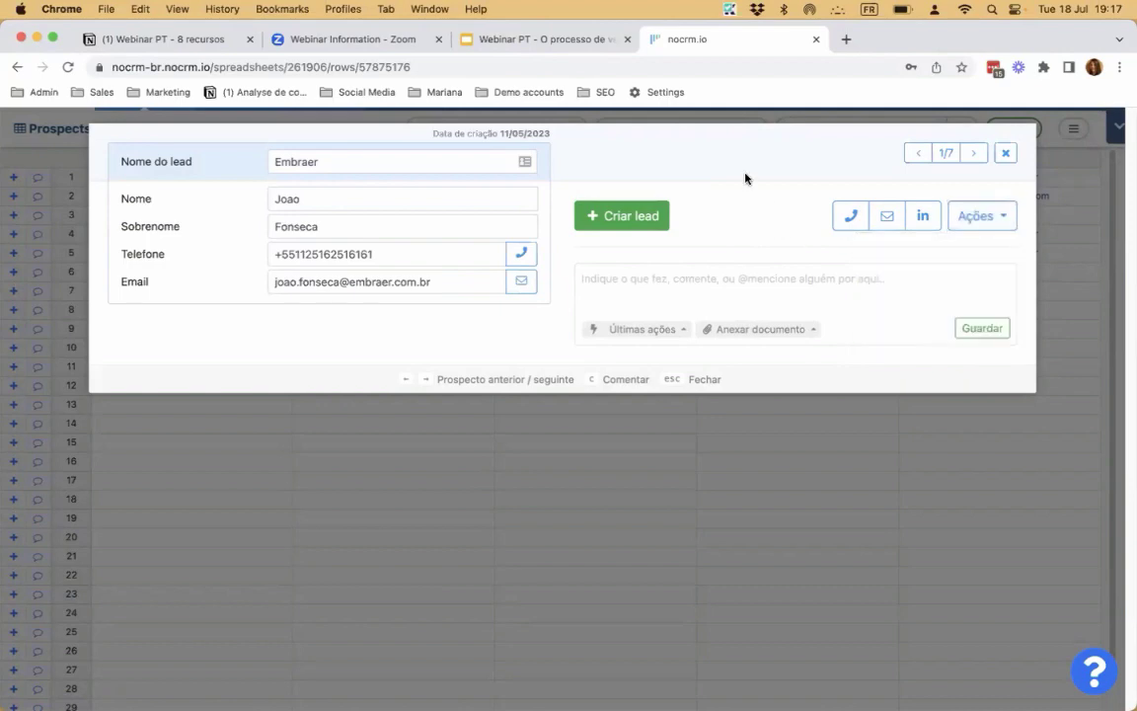
Step: Open the marketing-corp.nocrm.io account in a new browser tab and bring up the Hasbro prospect from the first recently updated list
{"action": "left_click", "coordinate": [846, 39]}
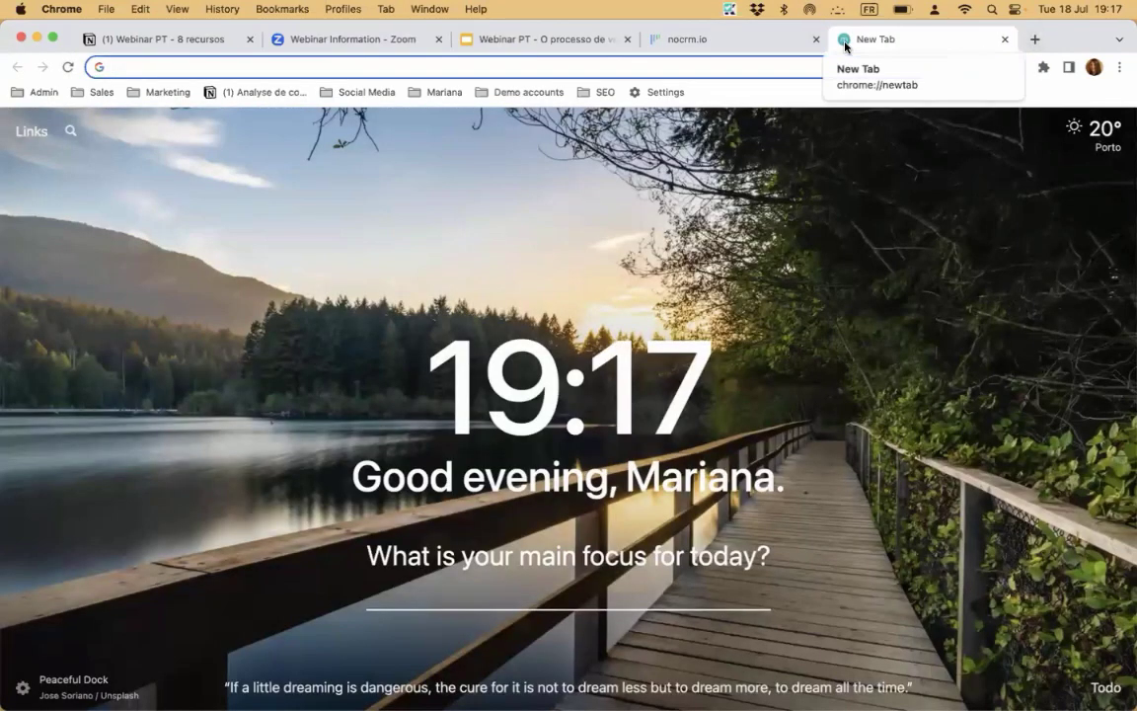
{"action": "type", "text": "mark"}
{"action": "key", "text": "Return"}
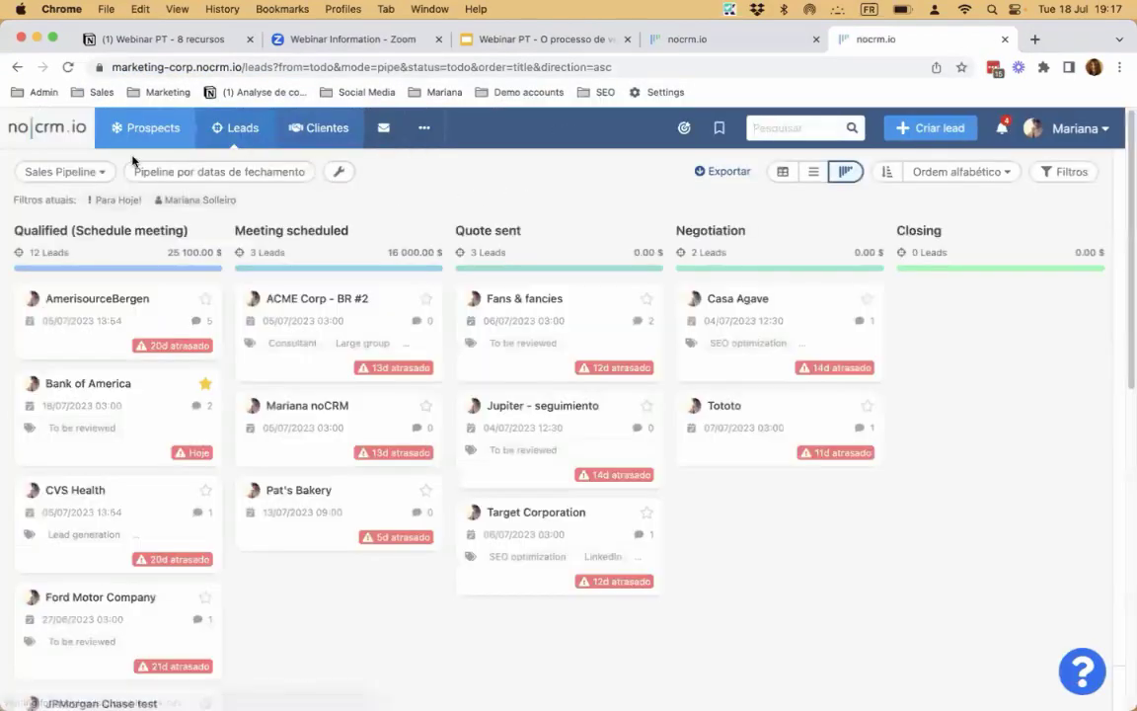
{"action": "mouse_move", "coordinate": [129, 130]}
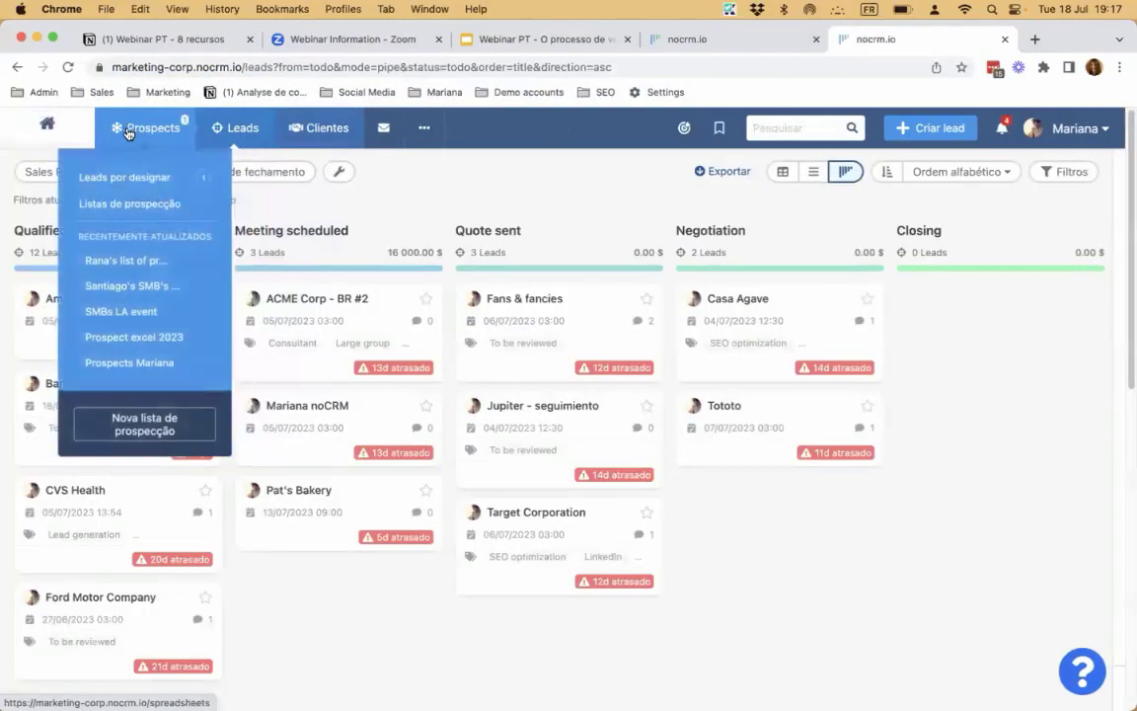
{"action": "left_click", "coordinate": [127, 258]}
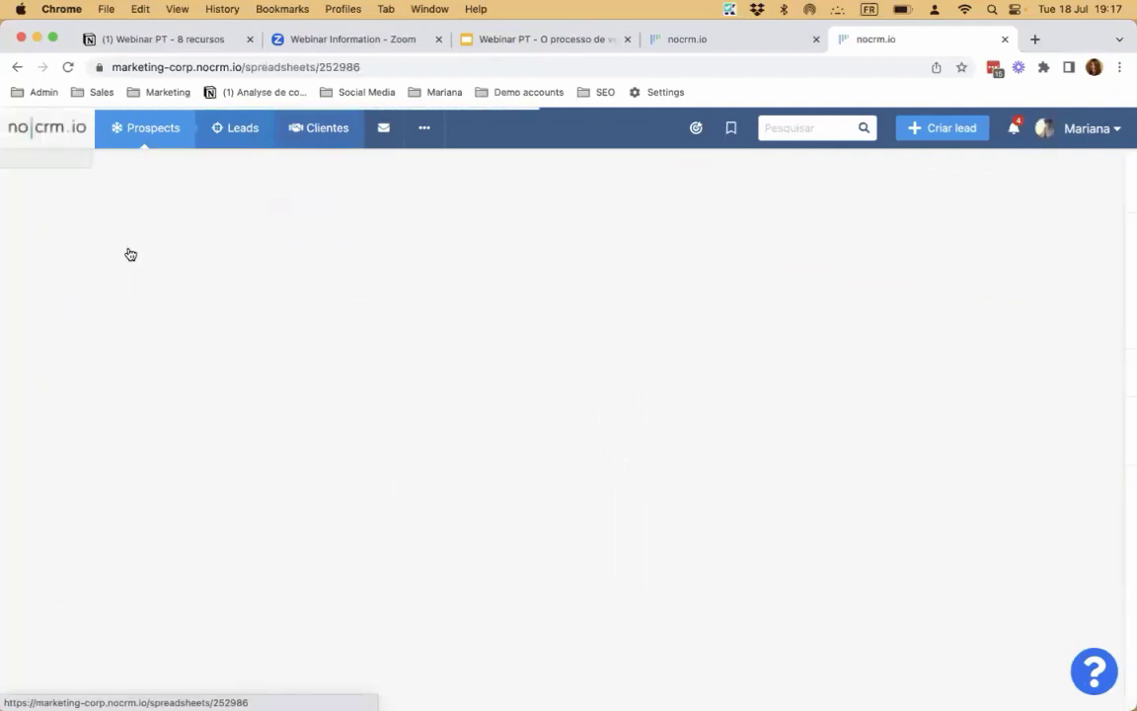
{"action": "left_click", "coordinate": [118, 271]}
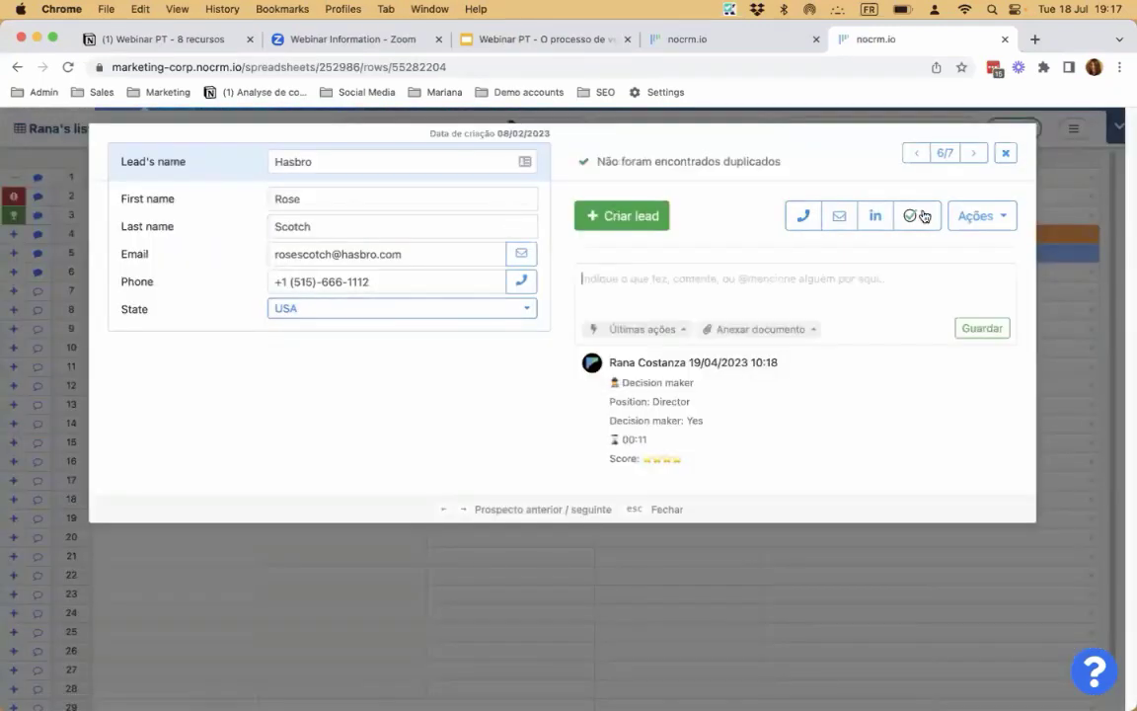
Step: Start the Prospect qualification script and fill in property type "dxecec", address "cdece", and "cece" for both reason for selling and new question
{"action": "left_click", "coordinate": [912, 215]}
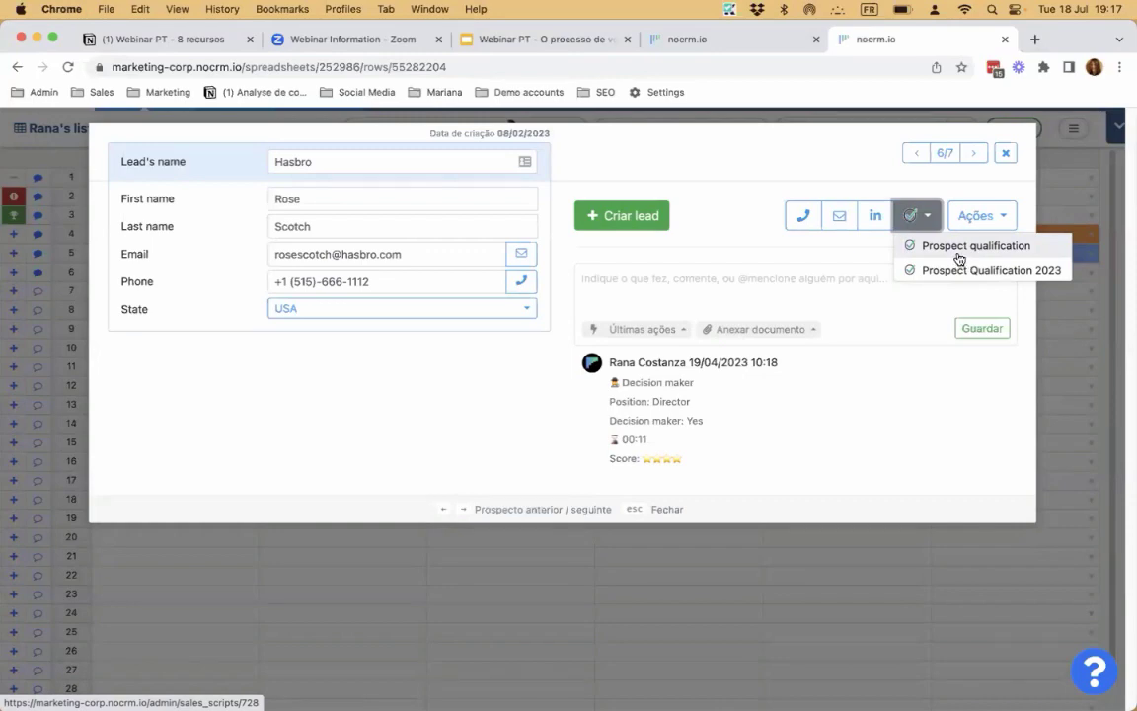
{"action": "left_click", "coordinate": [960, 257]}
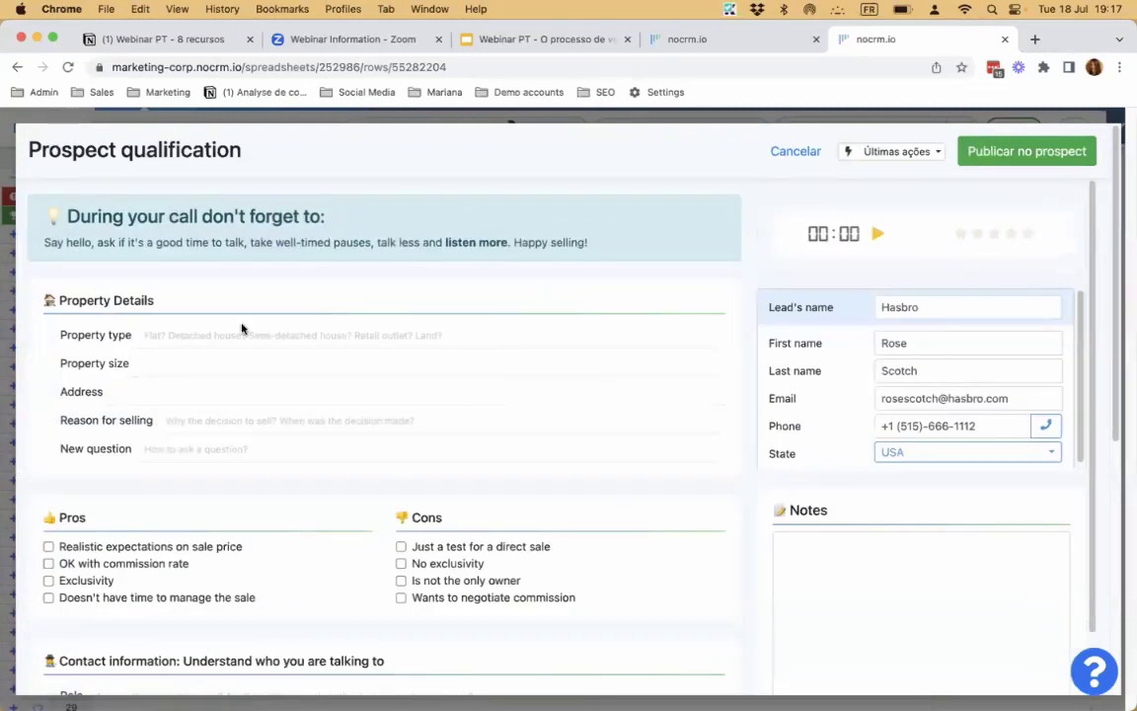
{"action": "left_click", "coordinate": [173, 341]}
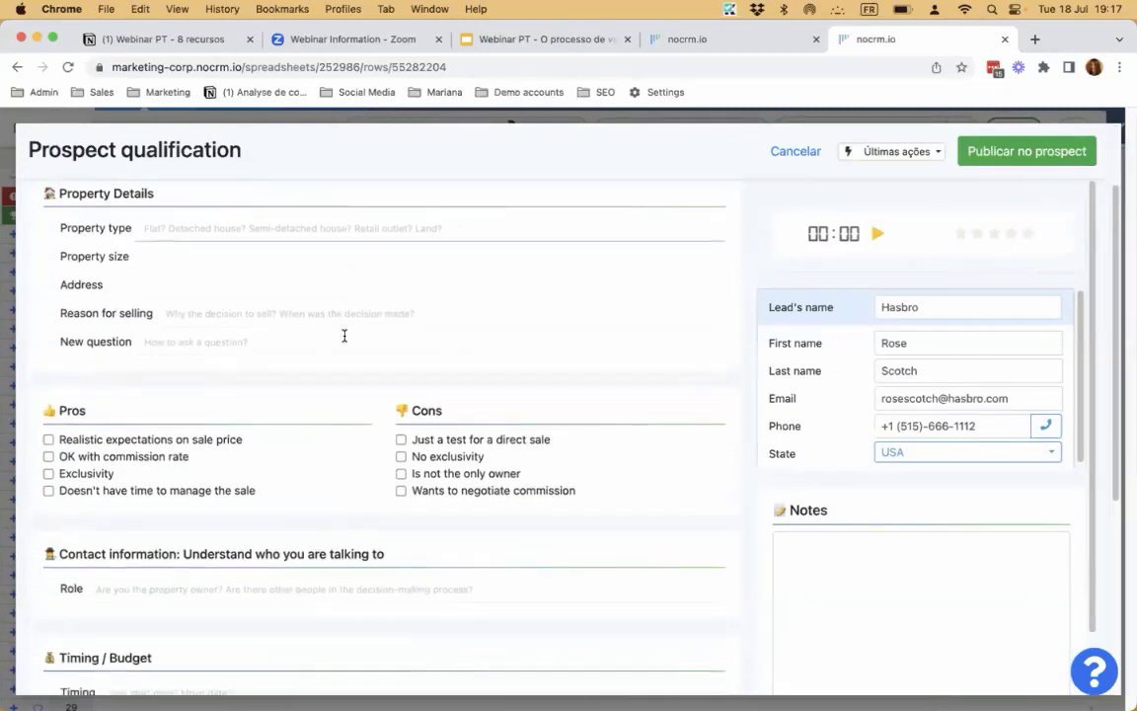
{"action": "type", "text": "dxecec"}
{"action": "left_click", "coordinate": [294, 284]}
{"action": "type", "text": "cdece"}
{"action": "left_click", "coordinate": [294, 301]}
{"action": "type", "text": "cece"}
{"action": "left_click", "coordinate": [293, 335]}
{"action": "type", "text": "cece"}
Step: Mark Realistic expectations on sale price and No exclusivity, and enter "cdce" as the contact's role and "ded" as the timing
{"action": "left_click", "coordinate": [167, 439]}
{"action": "left_click", "coordinate": [419, 457]}
{"action": "scroll", "coordinate": [261, 496], "scroll_direction": "down", "scroll_amount": 1}
{"action": "scroll", "coordinate": [261, 496], "scroll_direction": "down", "scroll_amount": 3}
{"action": "left_click", "coordinate": [351, 497]}
{"action": "type", "text": "cdce"}
{"action": "left_click", "coordinate": [366, 567]}
{"action": "left_click", "coordinate": [363, 605]}
{"action": "type", "text": "ded"}
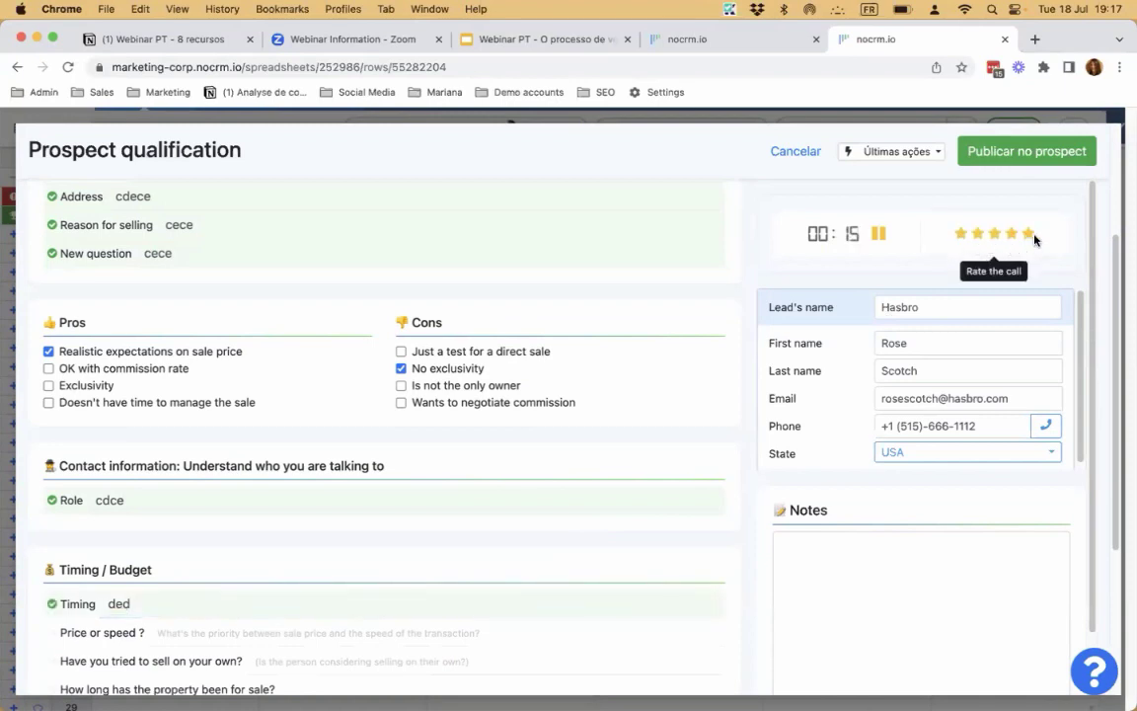
Step: Show the script's empty notes area and the recent actions that can be logged with the call
{"action": "left_click", "coordinate": [866, 547]}
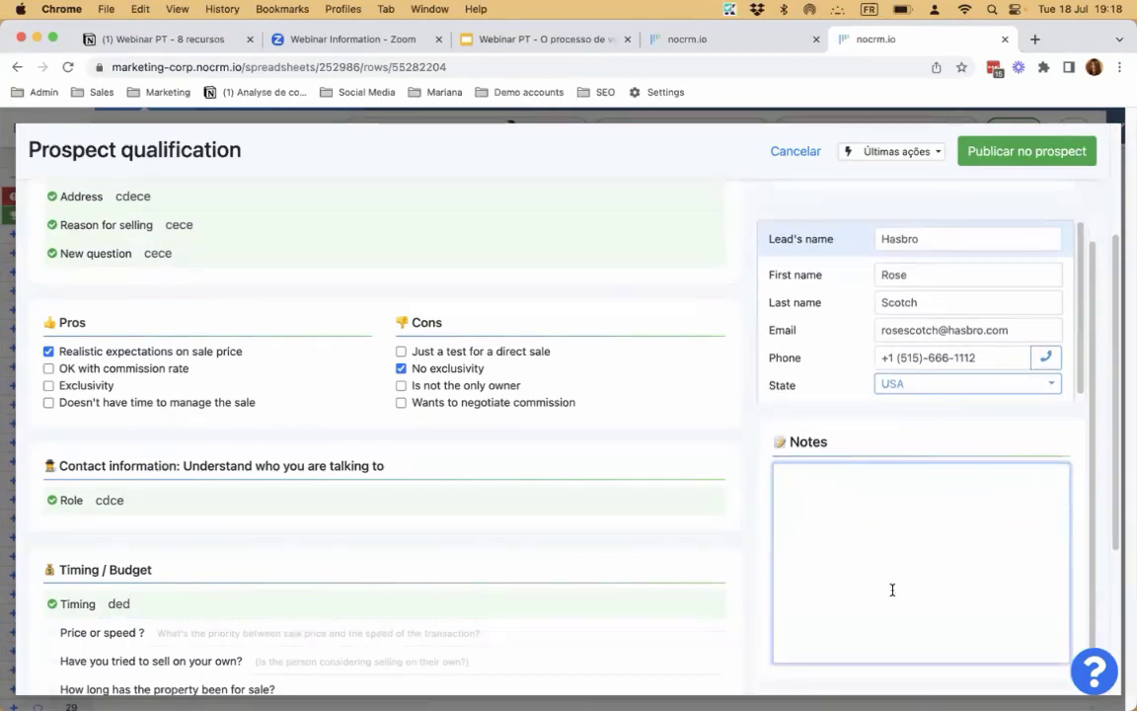
{"action": "scroll", "coordinate": [787, 211], "scroll_direction": "up", "scroll_amount": 2}
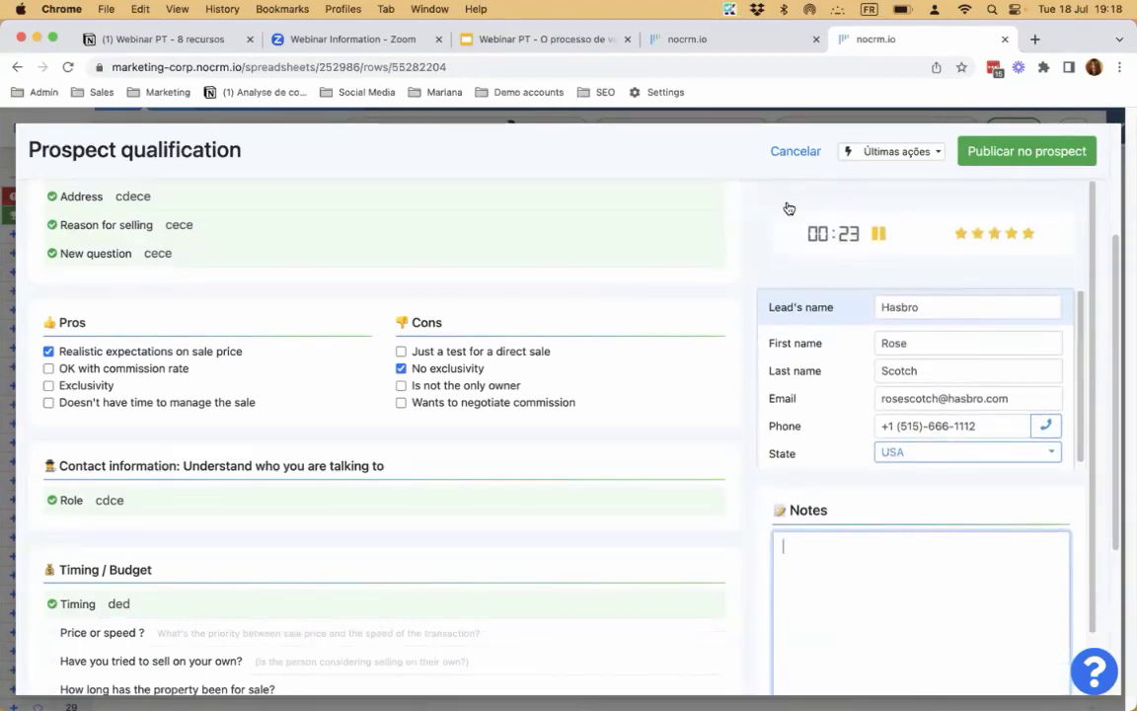
{"action": "left_click", "coordinate": [871, 150]}
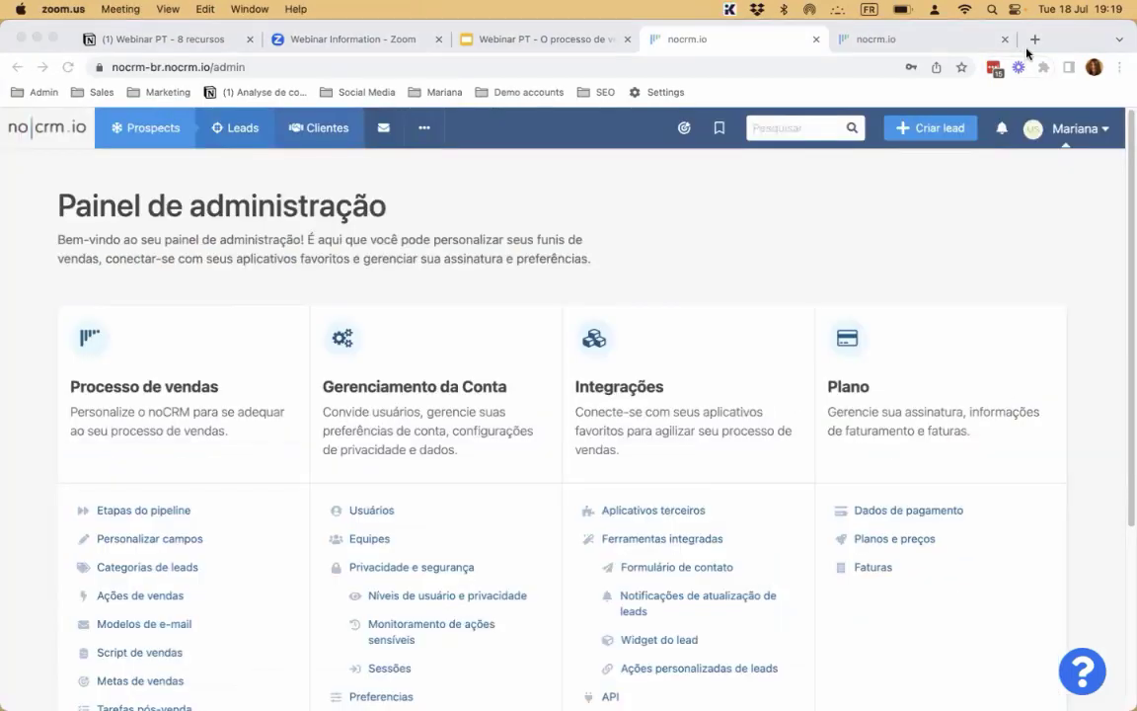
Step: Open the sales script generator from the account's administration settings and go to its template selection
{"action": "scroll", "coordinate": [1086, 128], "scroll_direction": "down", "scroll_amount": 3}
{"action": "scroll", "coordinate": [1106, 128], "scroll_direction": "up", "scroll_amount": 3}
{"action": "scroll", "coordinate": [101, 538], "scroll_direction": "down", "scroll_amount": 3}
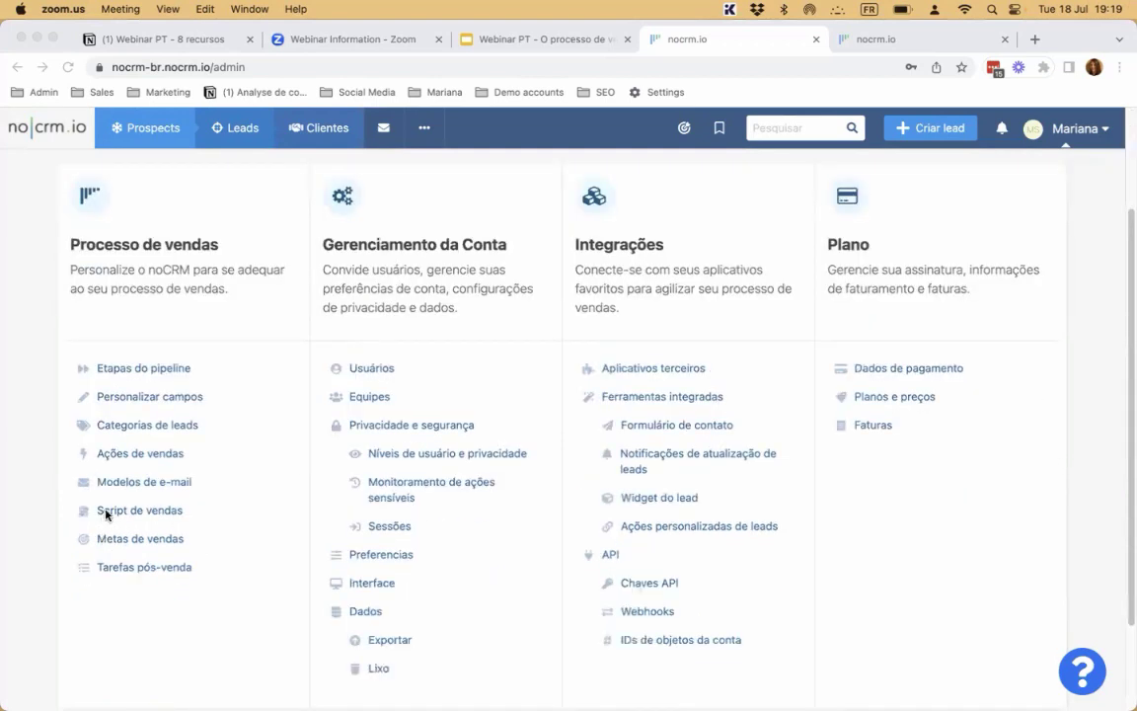
{"action": "left_click", "coordinate": [164, 513]}
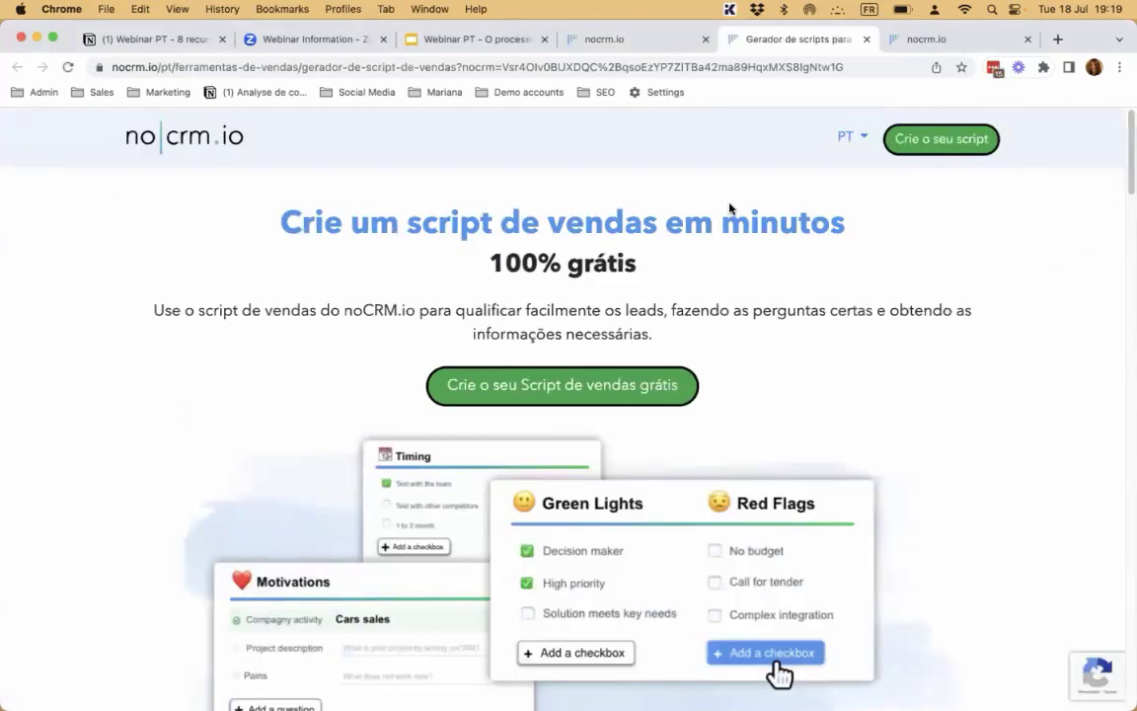
{"action": "left_click", "coordinate": [494, 387]}
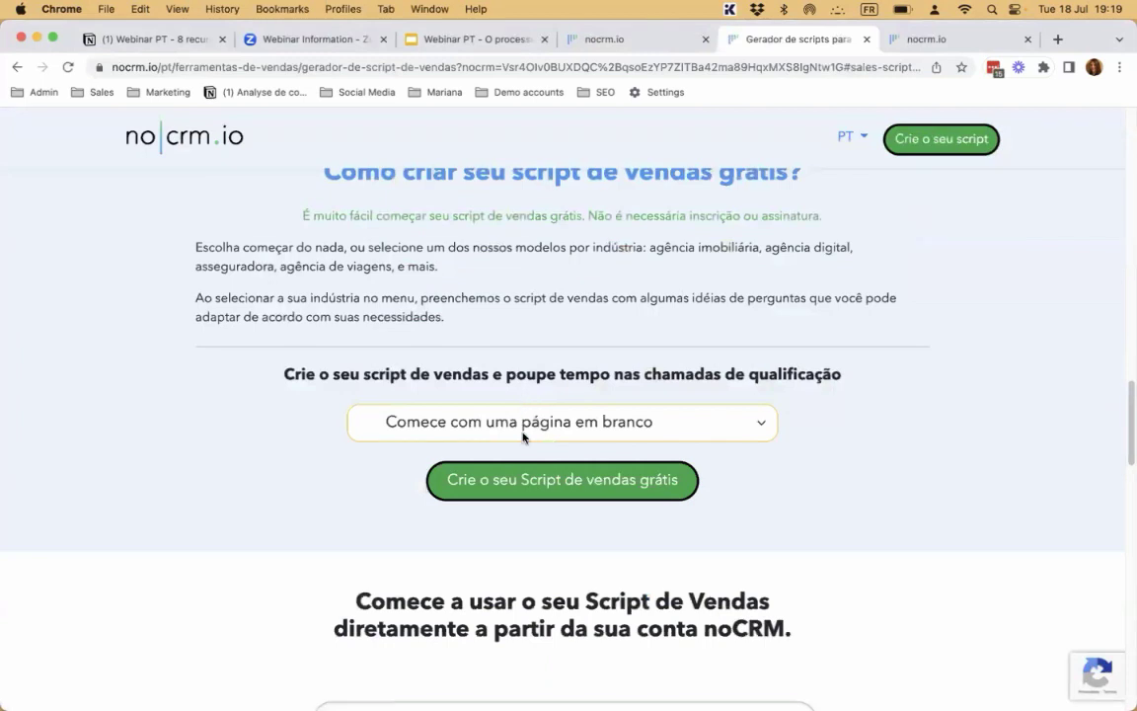
Step: Create a free sales script from the "Qualificação de leads para corretores de seguros" template and open it for customization
{"action": "left_click", "coordinate": [570, 433]}
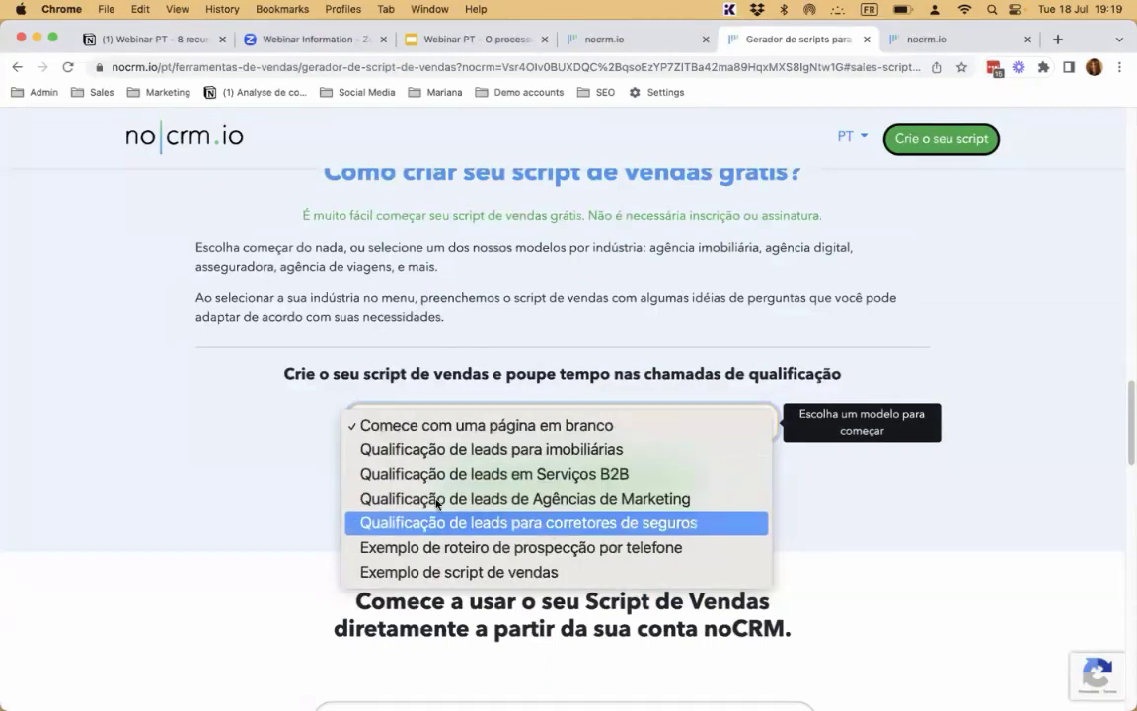
{"action": "left_click", "coordinate": [625, 528]}
{"action": "left_click", "coordinate": [662, 480]}
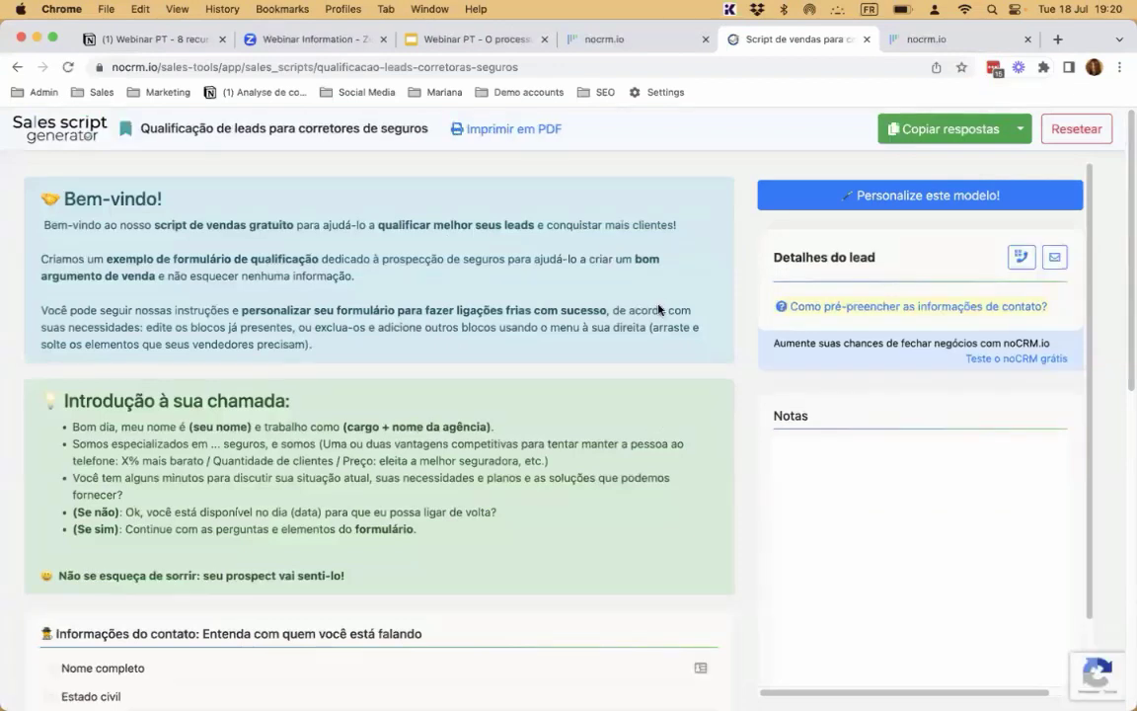
{"action": "left_click", "coordinate": [936, 202]}
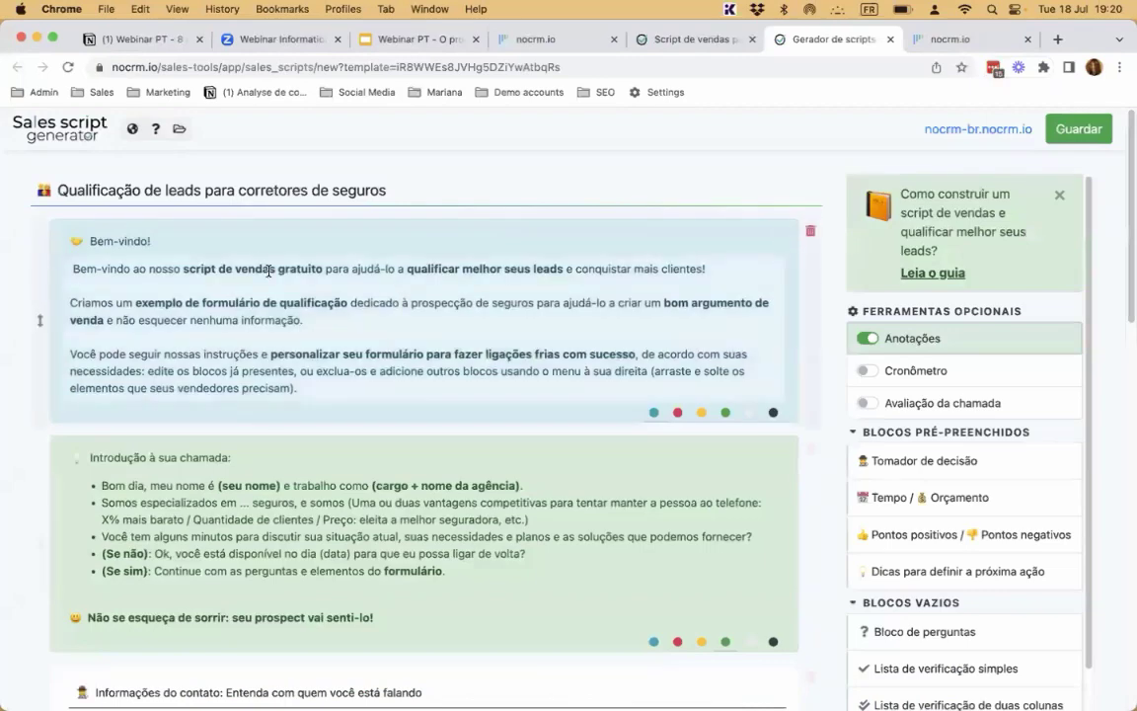
Step: Examine the editable welcome, call introduction and contact information blocks of the script, including how a block is moved
{"action": "left_click", "coordinate": [269, 271]}
{"action": "left_click_drag", "start_coordinate": [71, 284], "coordinate": [382, 391]}
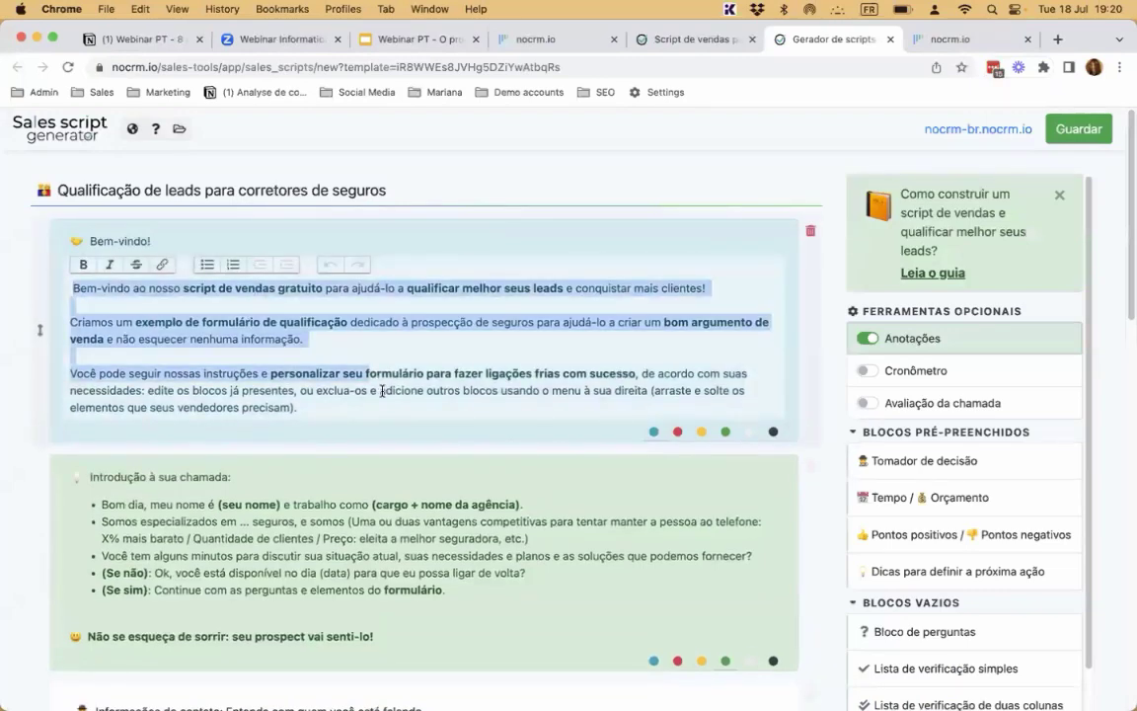
{"action": "left_click", "coordinate": [188, 474]}
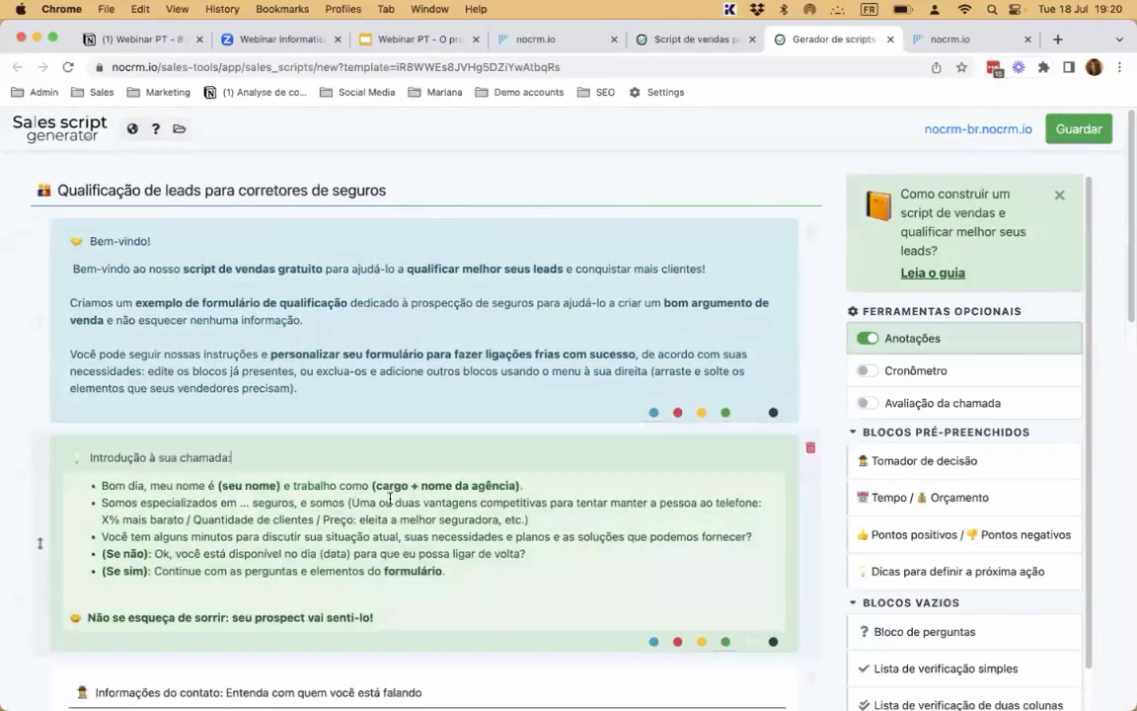
{"action": "scroll", "coordinate": [390, 499], "scroll_direction": "down", "scroll_amount": 5}
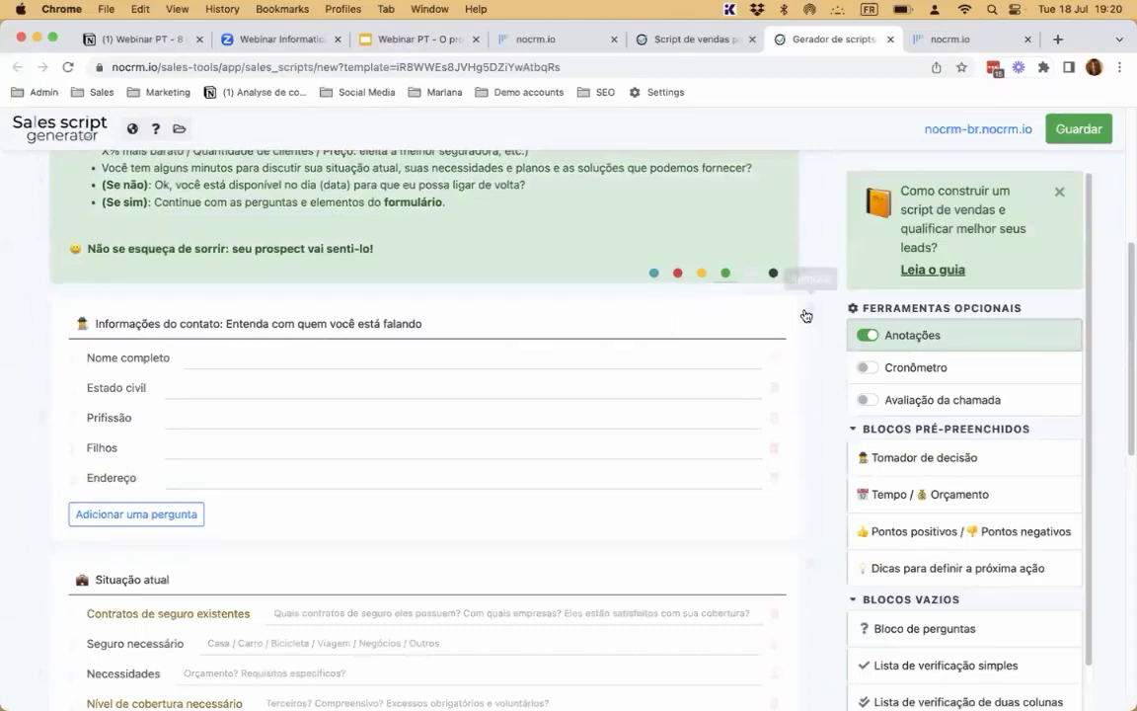
{"action": "mouse_move", "coordinate": [44, 418]}
{"action": "left_mouse_down"}
{"action": "mouse_move", "coordinate": [38, 609]}
{"action": "mouse_move", "coordinate": [46, 360]}
{"action": "mouse_move", "coordinate": [14, 546]}
{"action": "mouse_move", "coordinate": [33, 400]}
{"action": "mouse_move", "coordinate": [40, 416]}
{"action": "left_mouse_up"}
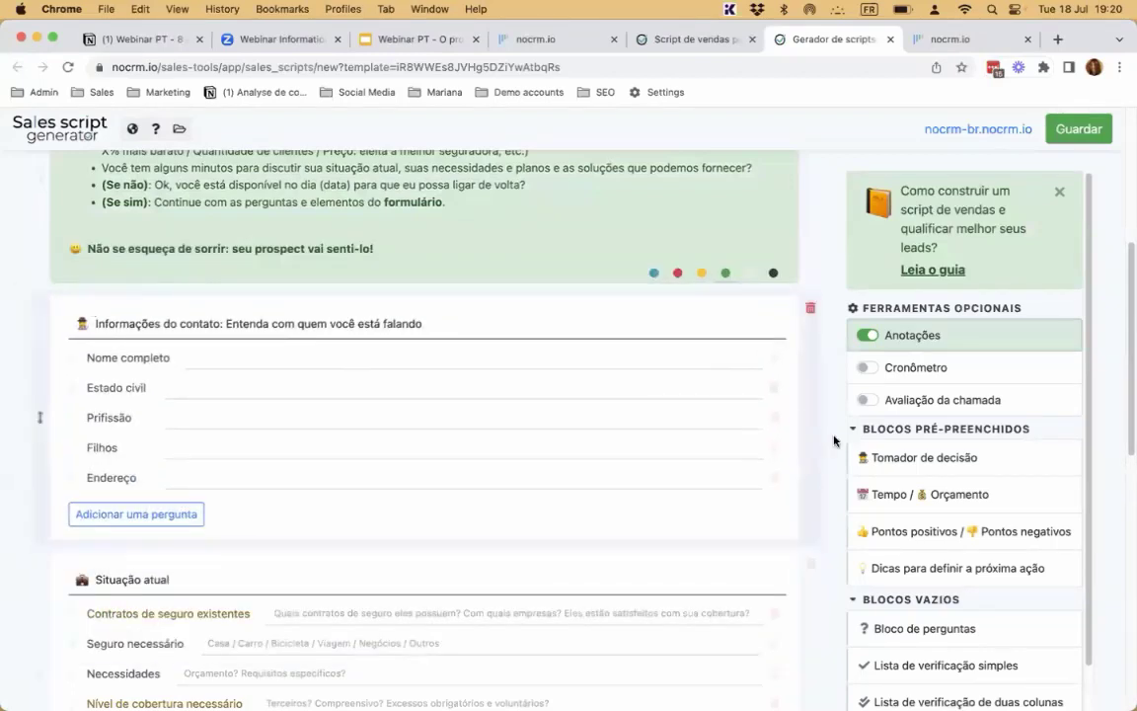
Step: Review the optional tools, prefilled blocks and empty blocks that can be added to the script
{"action": "scroll", "coordinate": [1029, 407], "scroll_direction": "down", "scroll_amount": 1}
{"action": "scroll", "coordinate": [1029, 406], "scroll_direction": "down", "scroll_amount": 3}
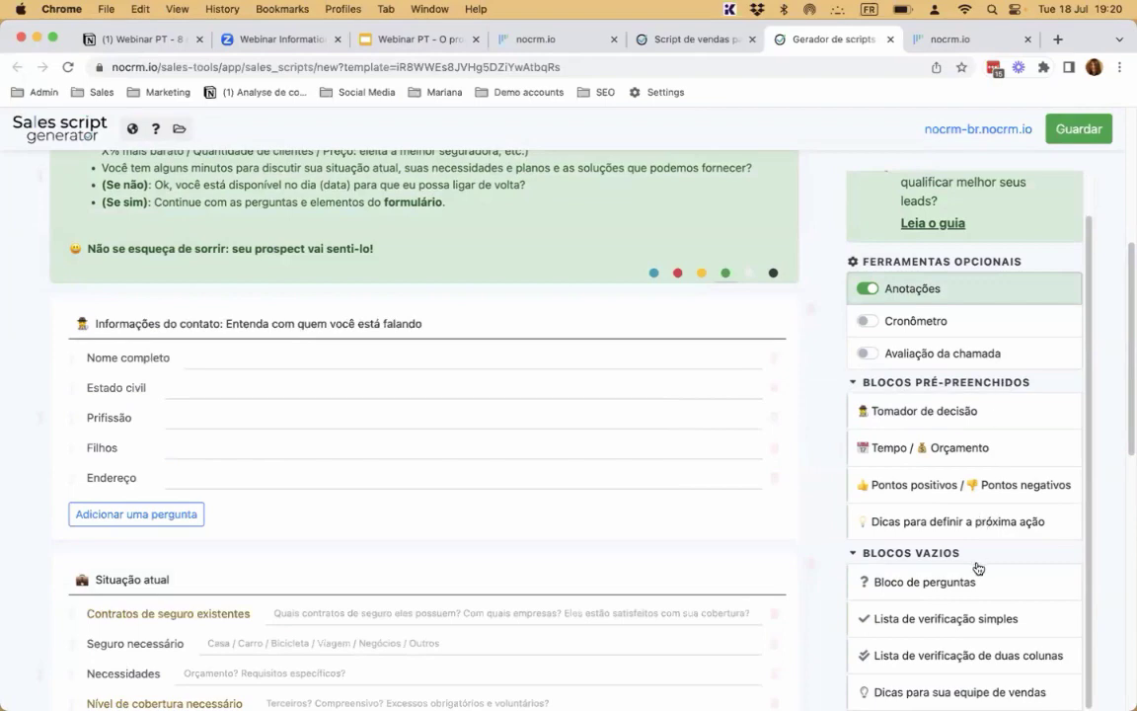
{"action": "mouse_move", "coordinate": [1000, 566]}
{"action": "left_click", "coordinate": [924, 447]}
Step: Select the Data de início question and its hint text in the Timing / Orçamento block to show that they are editable
{"action": "scroll", "coordinate": [494, 459], "scroll_direction": "down", "scroll_amount": 2}
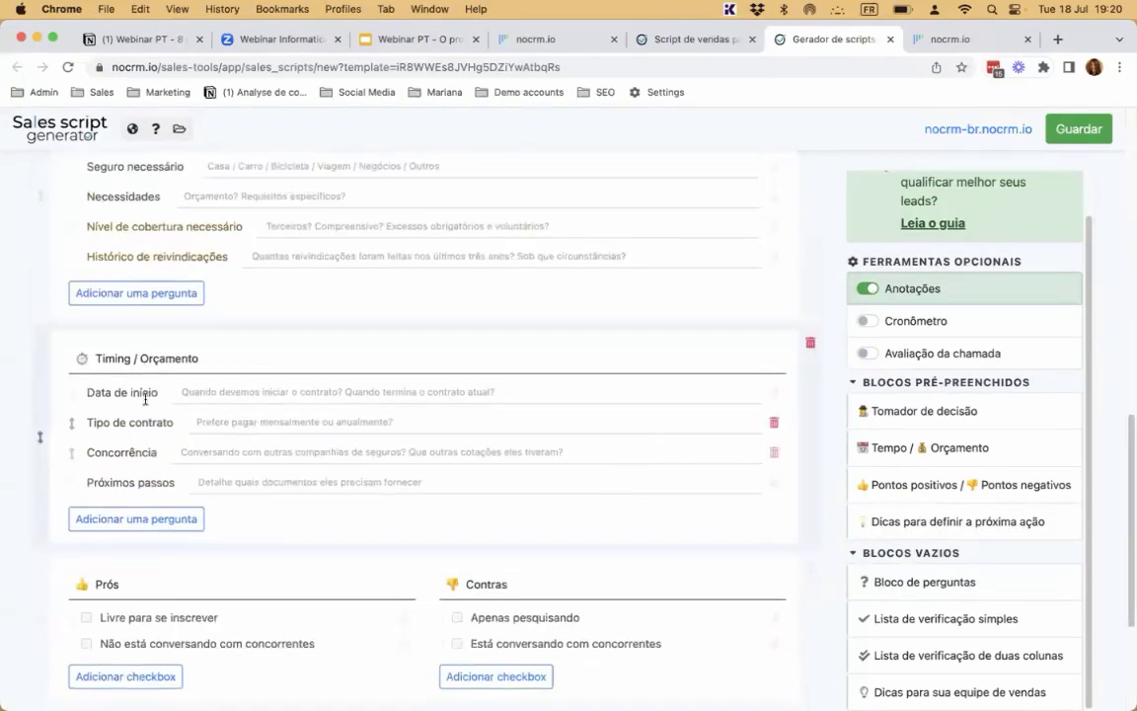
{"action": "left_click_drag", "start_coordinate": [84, 394], "coordinate": [163, 394]}
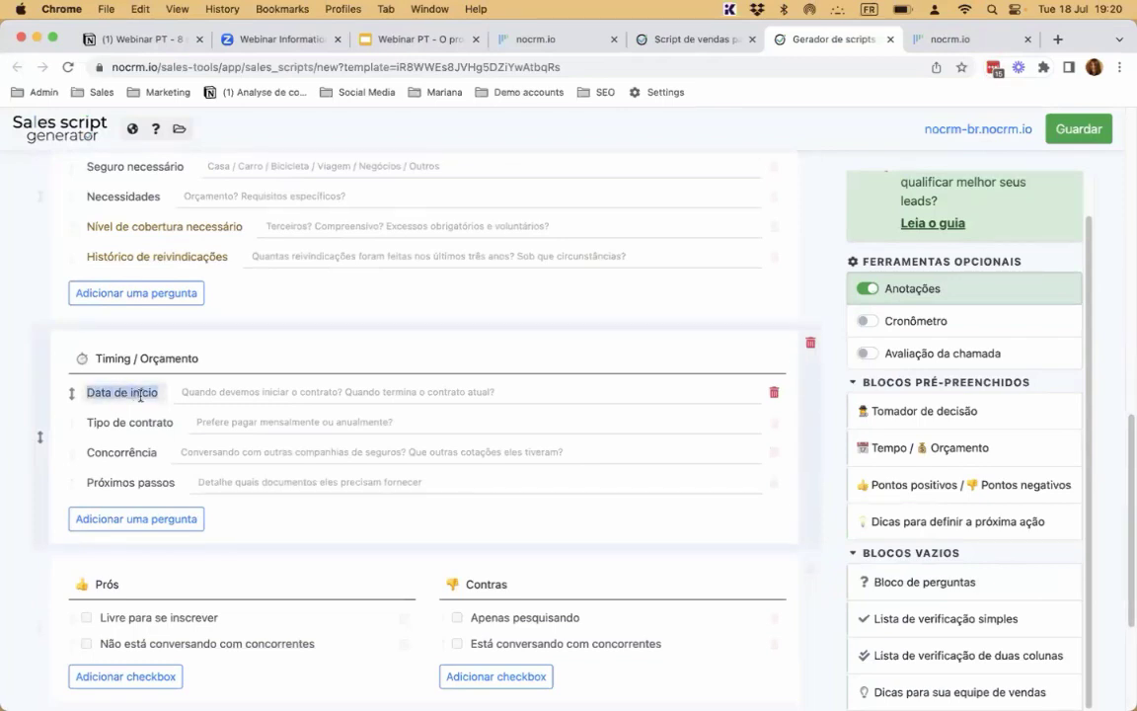
{"action": "left_click_drag", "start_coordinate": [176, 394], "coordinate": [495, 392]}
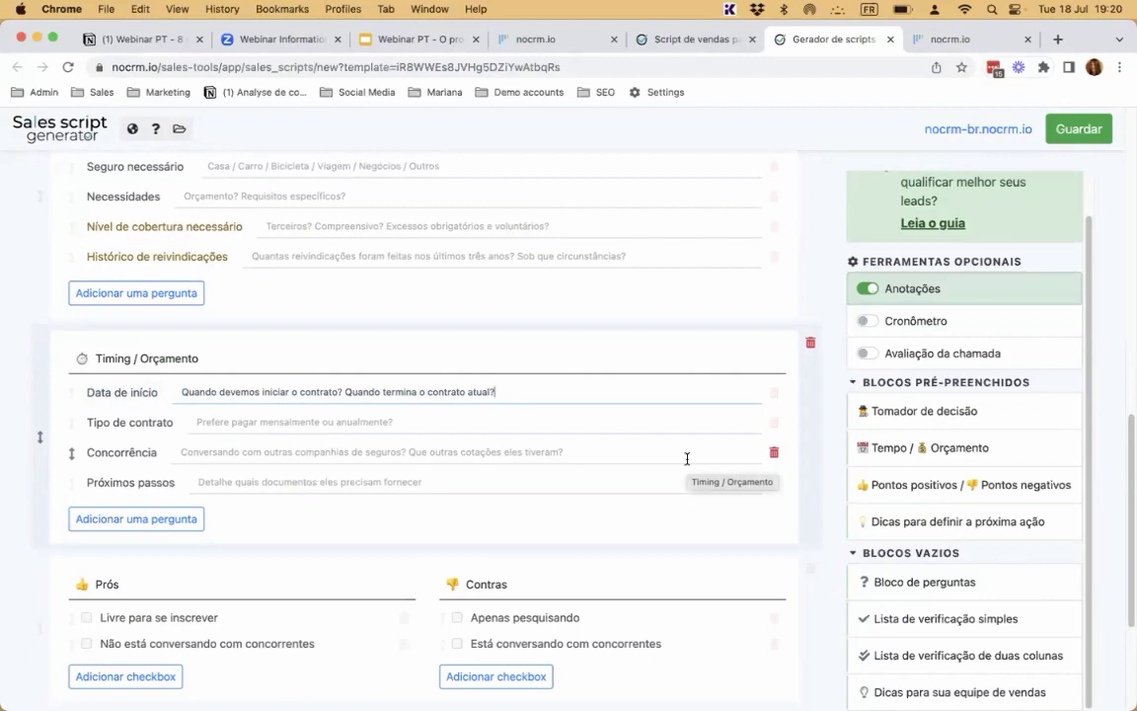
Step: Save the insurance-broker qualification script to the noCRM account and activate it
{"action": "scroll", "coordinate": [688, 457], "scroll_direction": "down", "scroll_amount": 3}
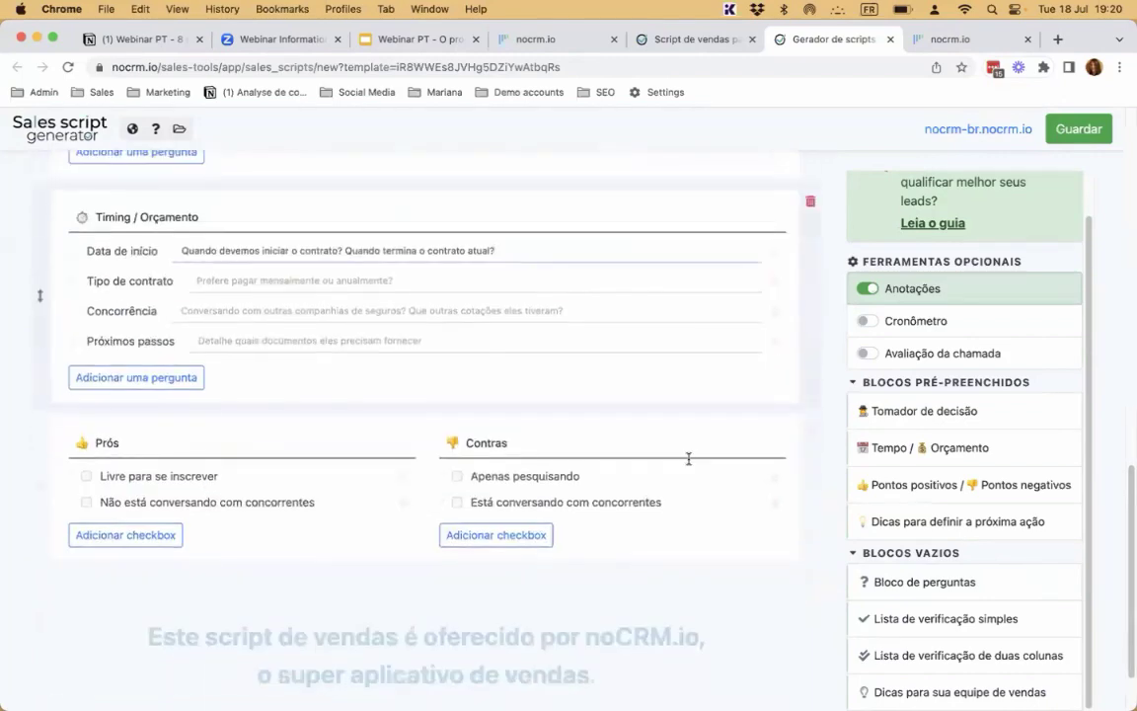
{"action": "scroll", "coordinate": [595, 541], "scroll_direction": "up", "scroll_amount": 10}
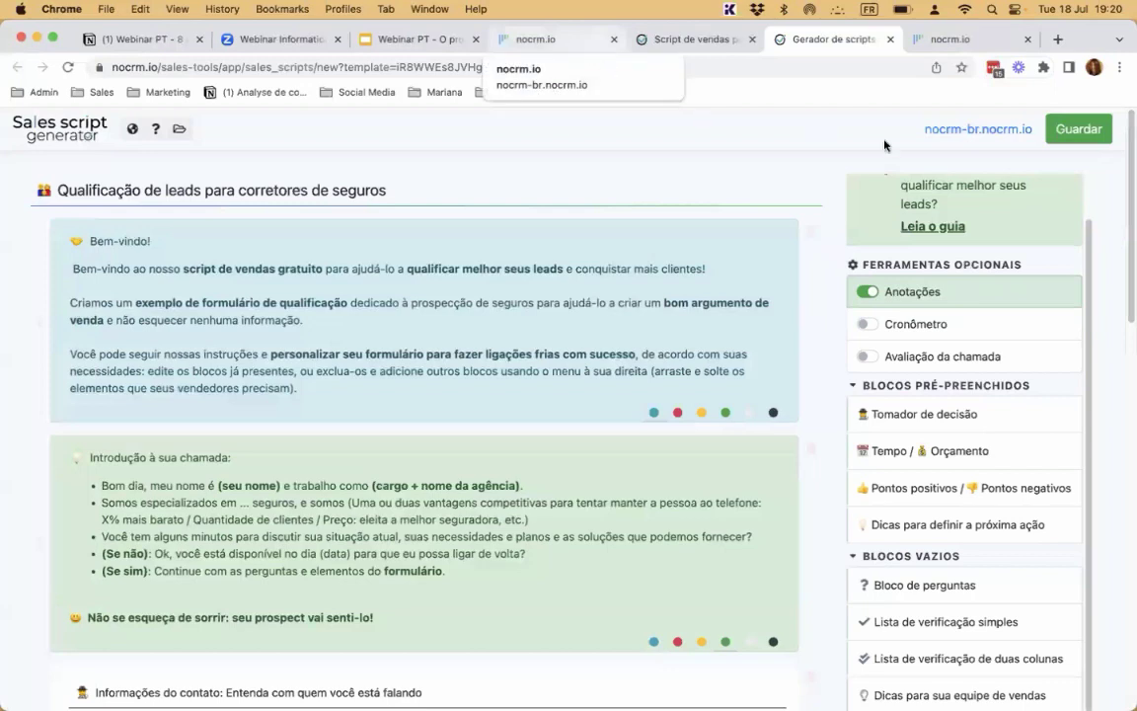
{"action": "left_click", "coordinate": [1093, 117]}
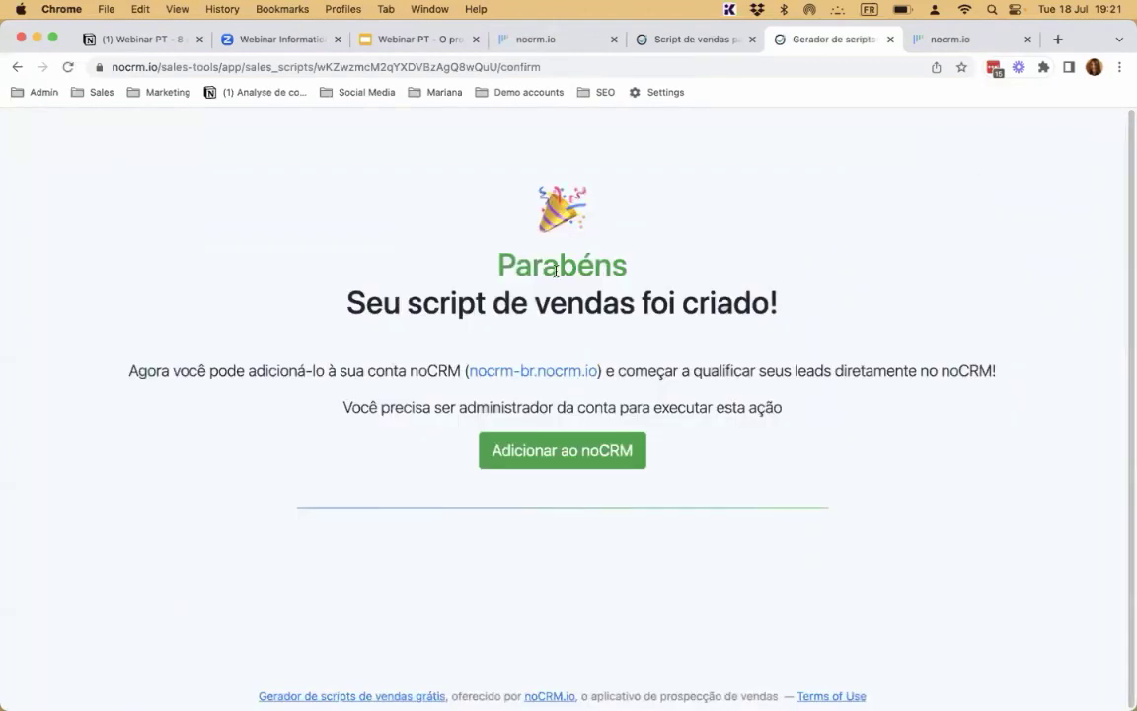
{"action": "left_click", "coordinate": [558, 459]}
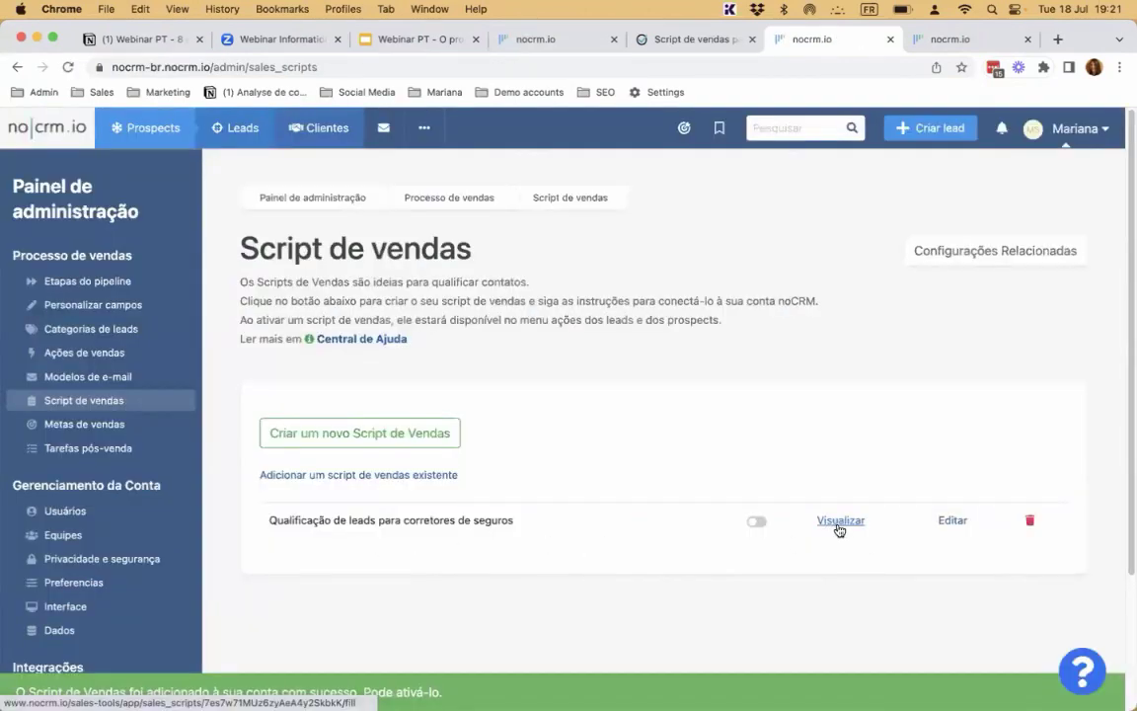
{"action": "left_click", "coordinate": [757, 523]}
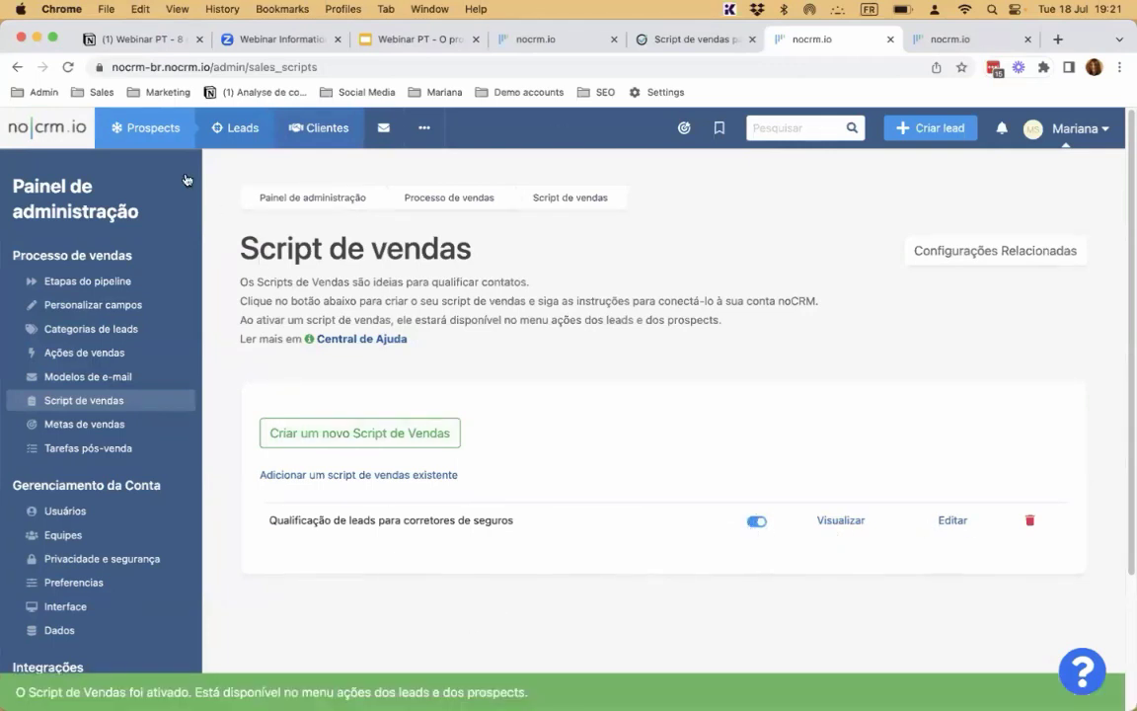
Step: Open the Publicis prospect in the Prospects da Google Form list and launch the insurance-broker sales script for it
{"action": "mouse_move", "coordinate": [148, 135]}
{"action": "left_click", "coordinate": [135, 259]}
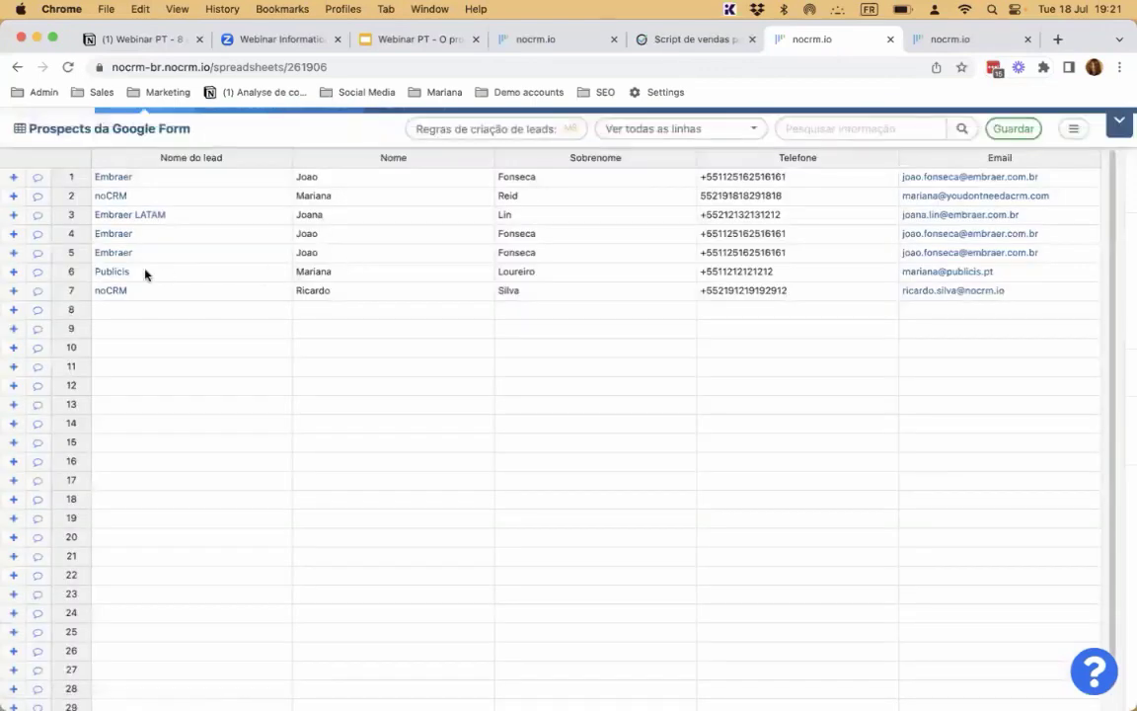
{"action": "left_click", "coordinate": [126, 276]}
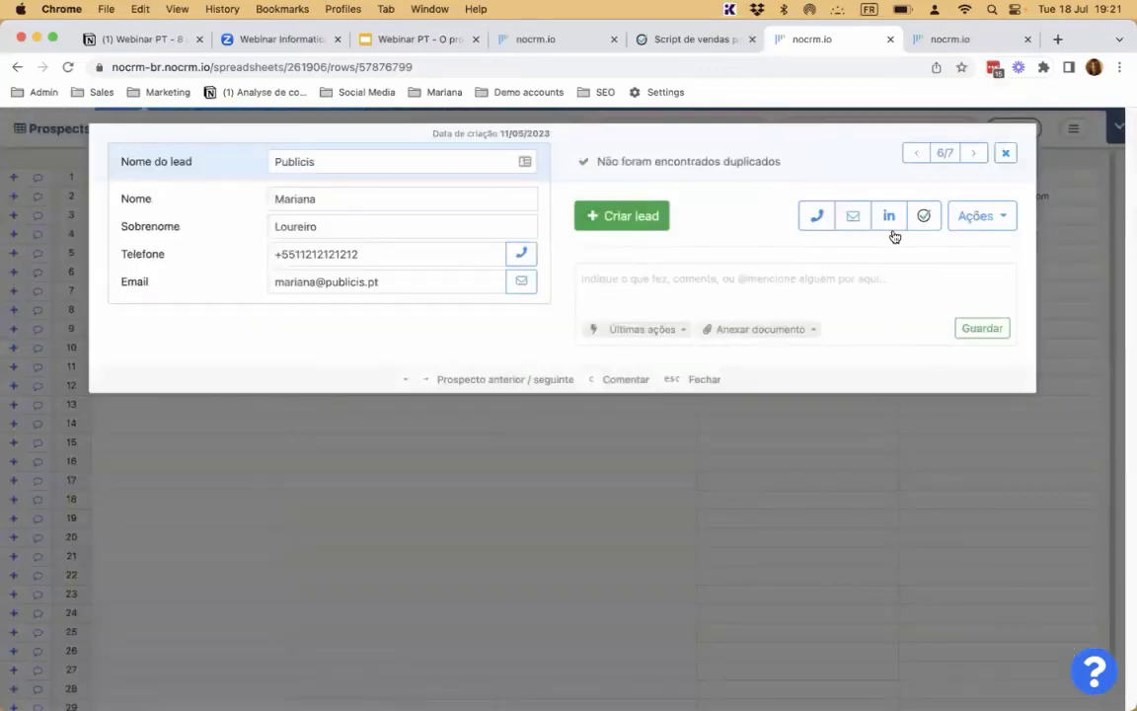
{"action": "left_click", "coordinate": [923, 215]}
{"action": "scroll", "coordinate": [284, 329], "scroll_direction": "down", "scroll_amount": 10}
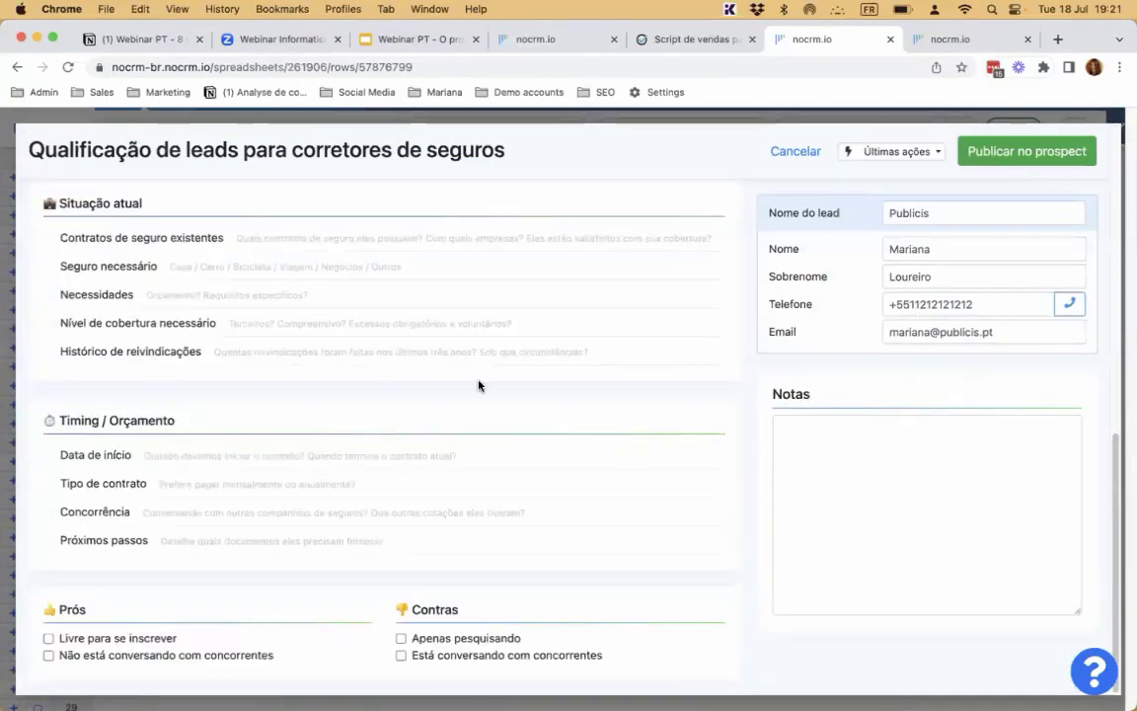
Step: Answer Histórico de reivindicações with "decec" and Data de início with "cecec", and publish the script on the prospect
{"action": "left_click", "coordinate": [449, 352]}
{"action": "type", "text": "decec"}
{"action": "left_click", "coordinate": [424, 455]}
{"action": "type", "text": "cecec"}
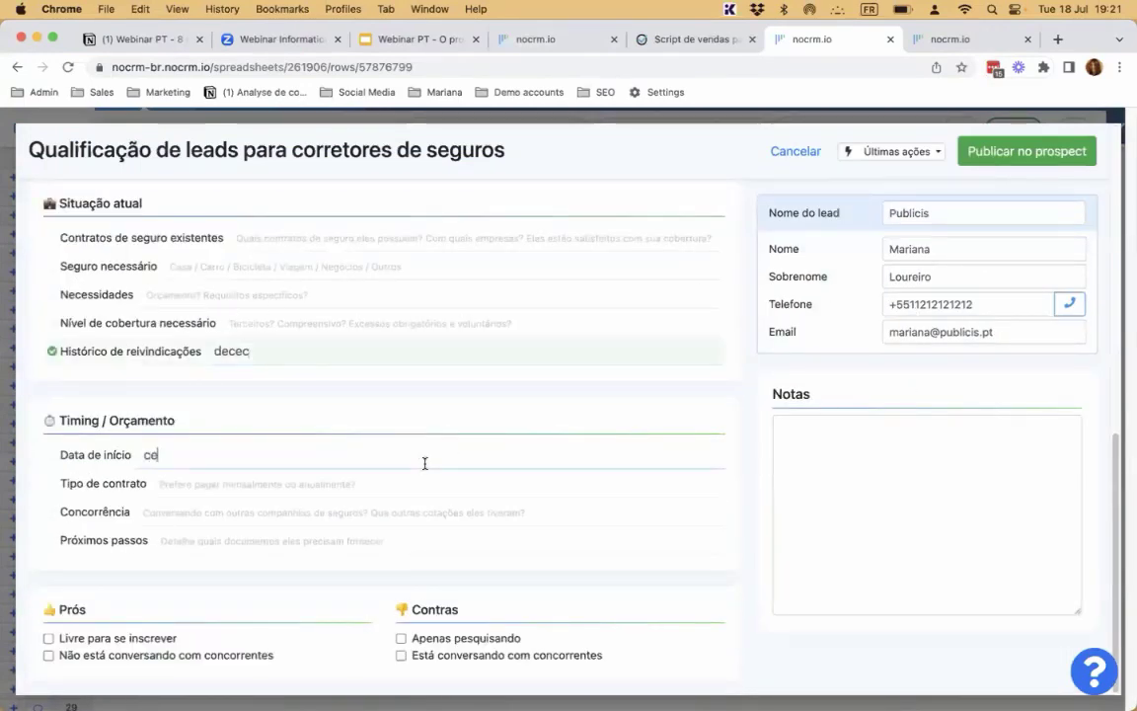
{"action": "left_click", "coordinate": [1080, 151]}
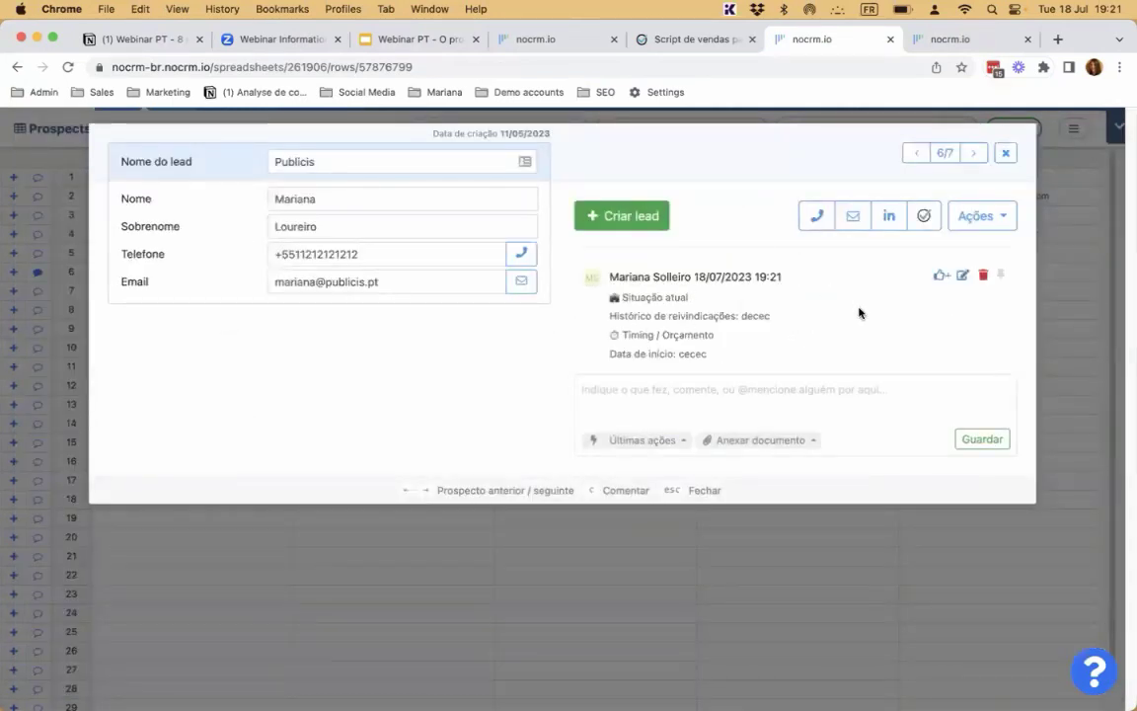
Step: Create a lead from the Publicis prospect and review its available pipeline stages and script comment before closing it
{"action": "left_click", "coordinate": [623, 219]}
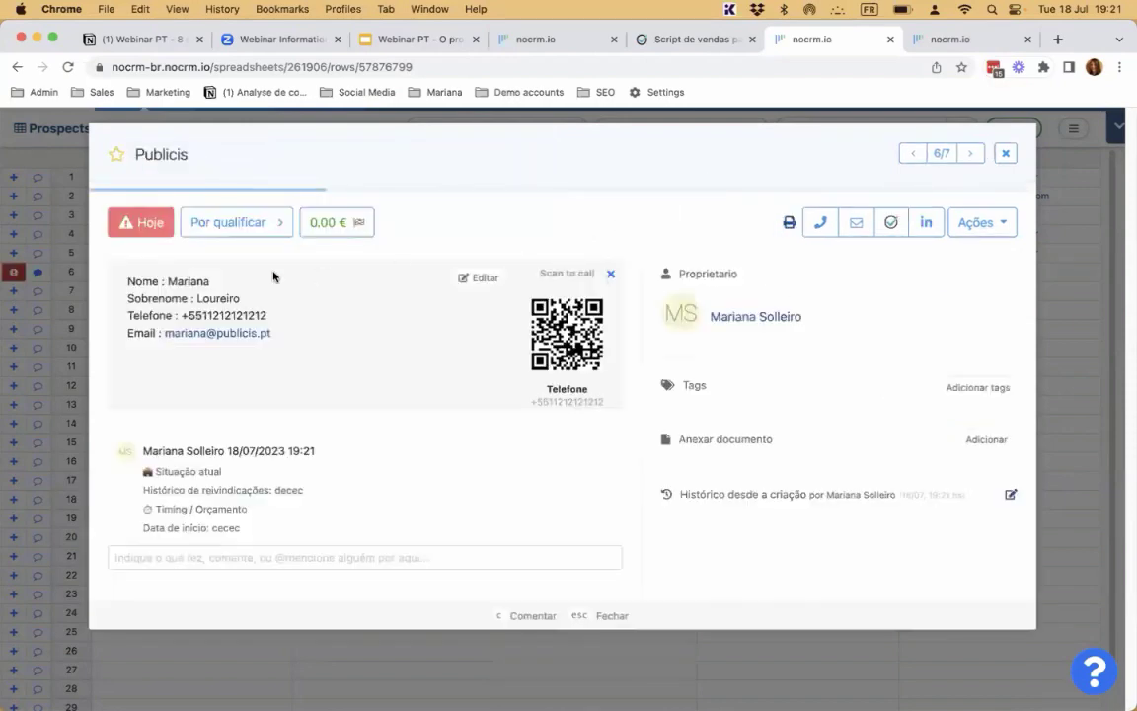
{"action": "left_click", "coordinate": [225, 223]}
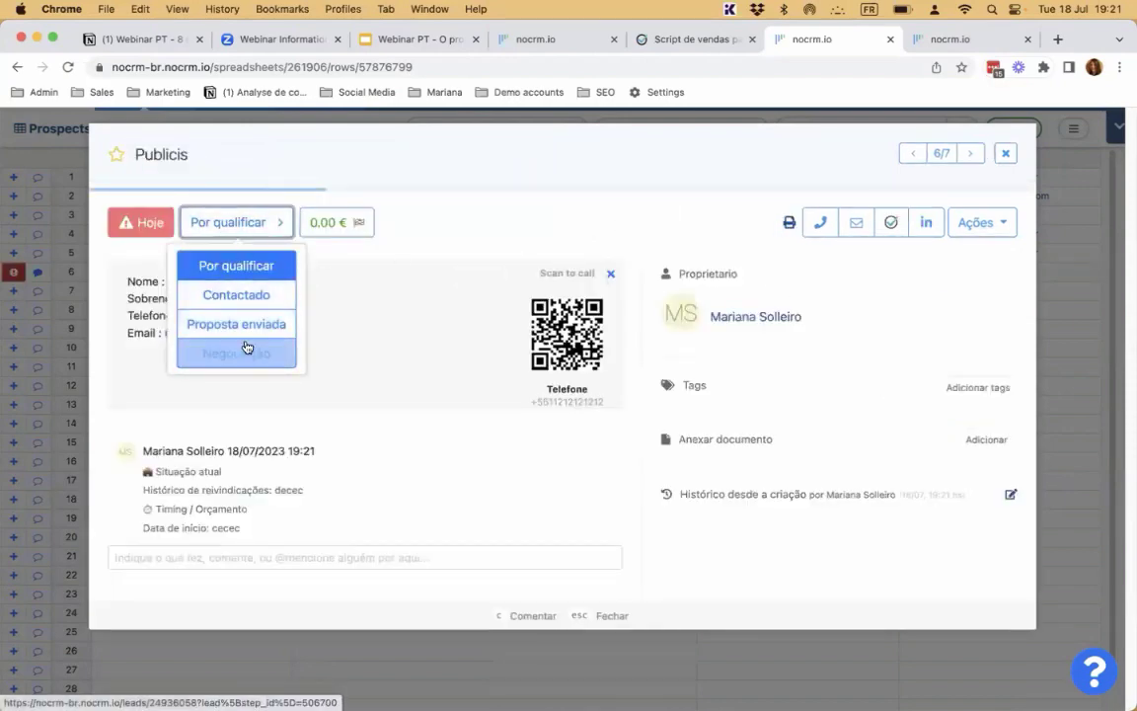
{"action": "left_click", "coordinate": [470, 399]}
{"action": "left_click_drag", "start_coordinate": [156, 459], "coordinate": [211, 530]}
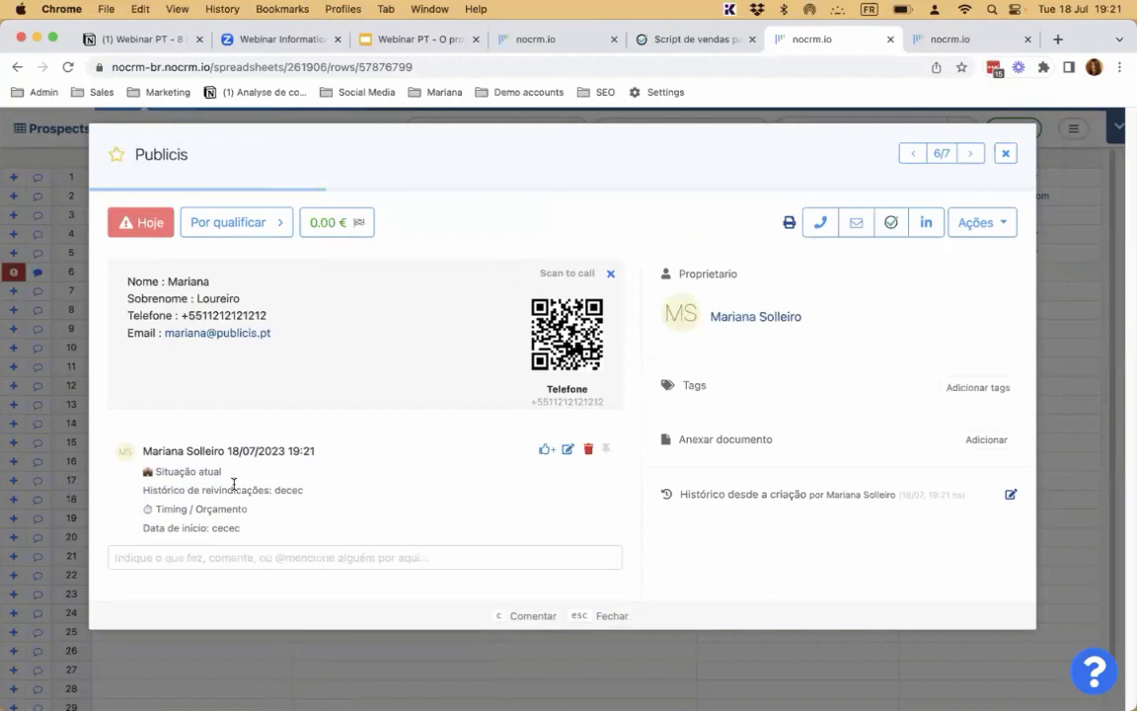
{"action": "left_click", "coordinate": [1005, 154]}
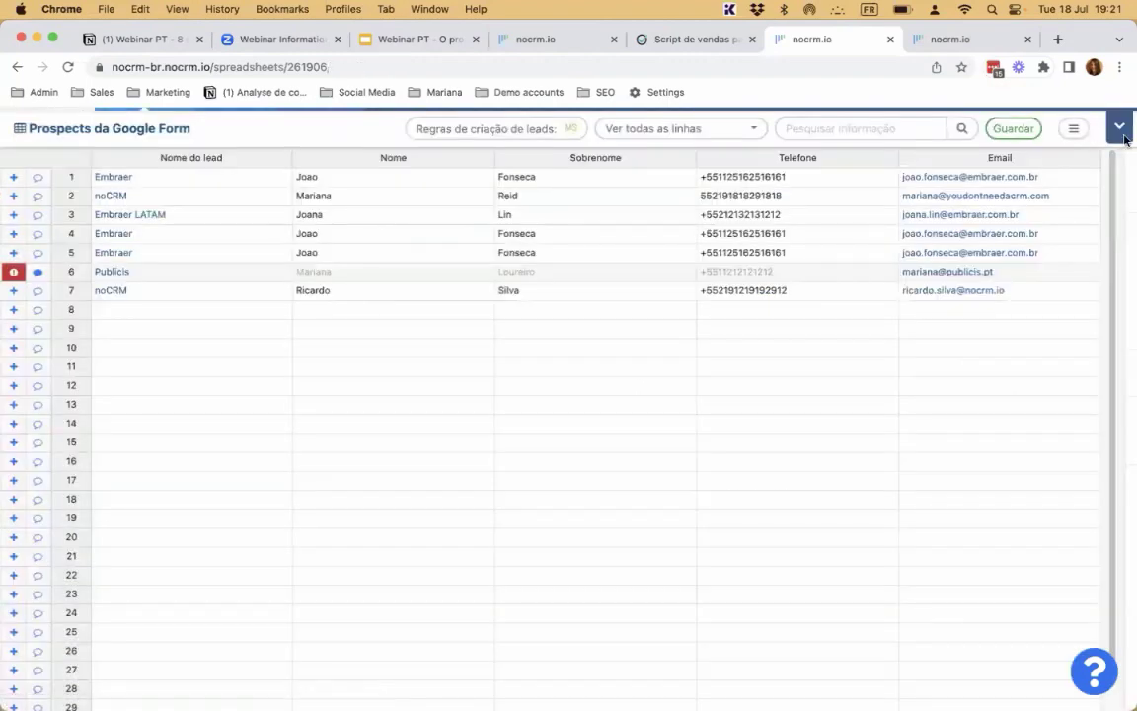
Step: Review how the Cartões de visita tool creates leads from business card photos, and open the pipeline of leads due today
{"action": "mouse_move", "coordinate": [436, 145]}
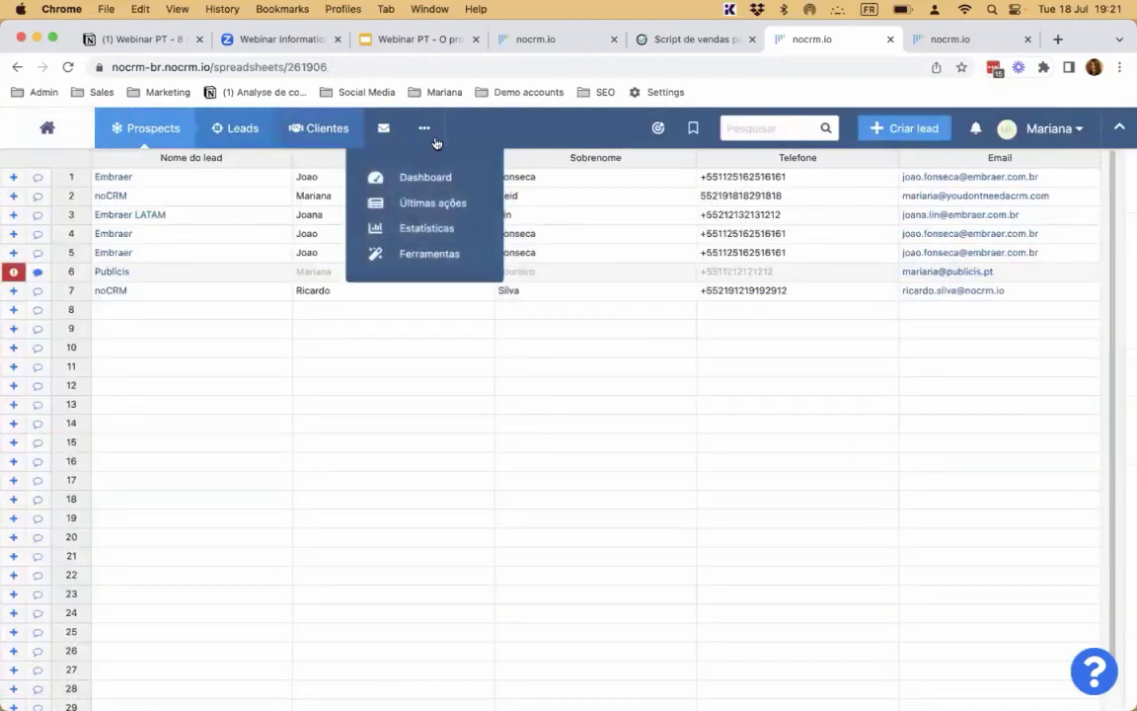
{"action": "left_click", "coordinate": [428, 256]}
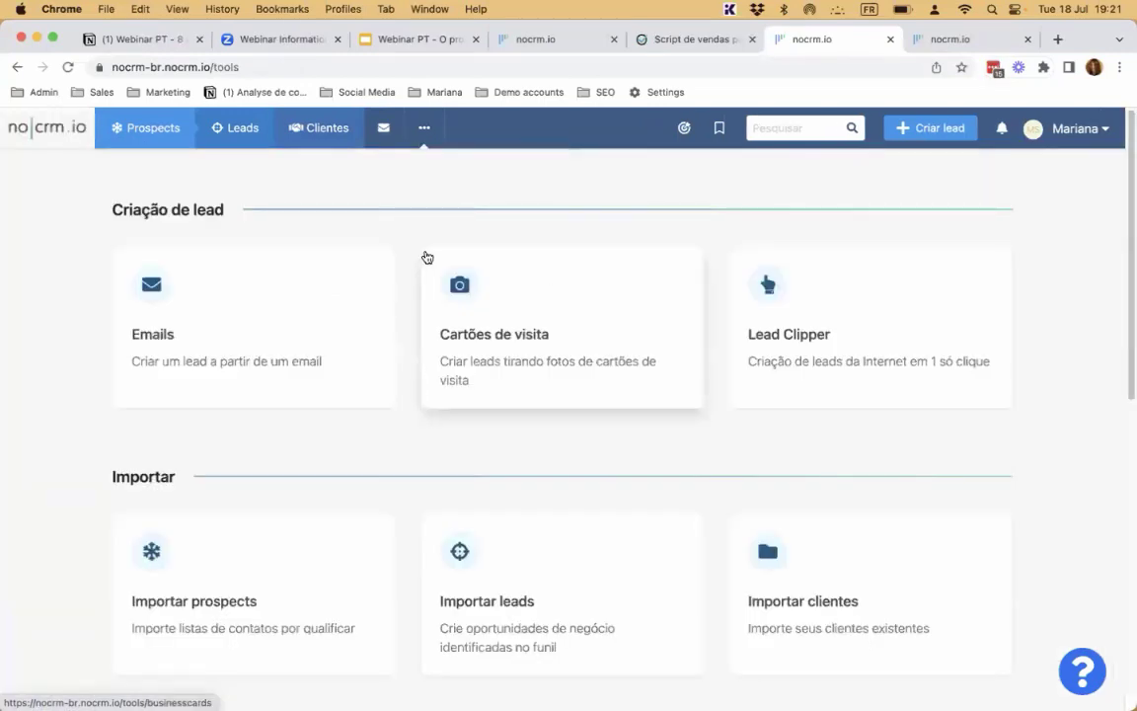
{"action": "left_click", "coordinate": [425, 289]}
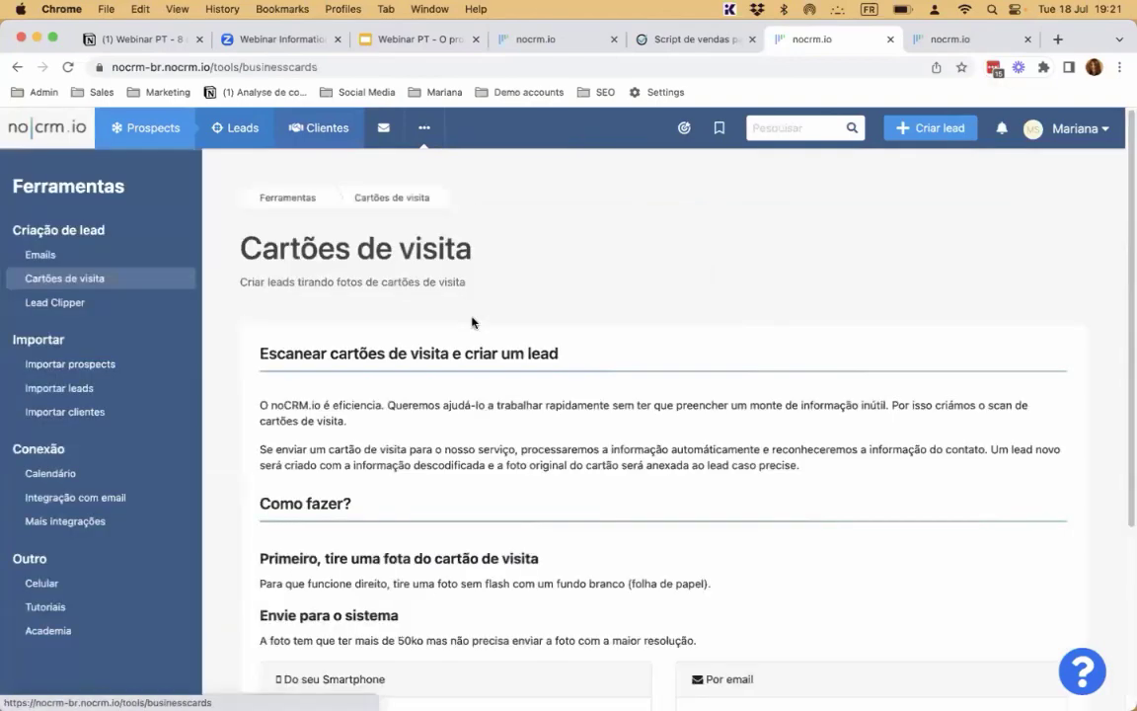
{"action": "scroll", "coordinate": [612, 307], "scroll_direction": "down", "scroll_amount": 5}
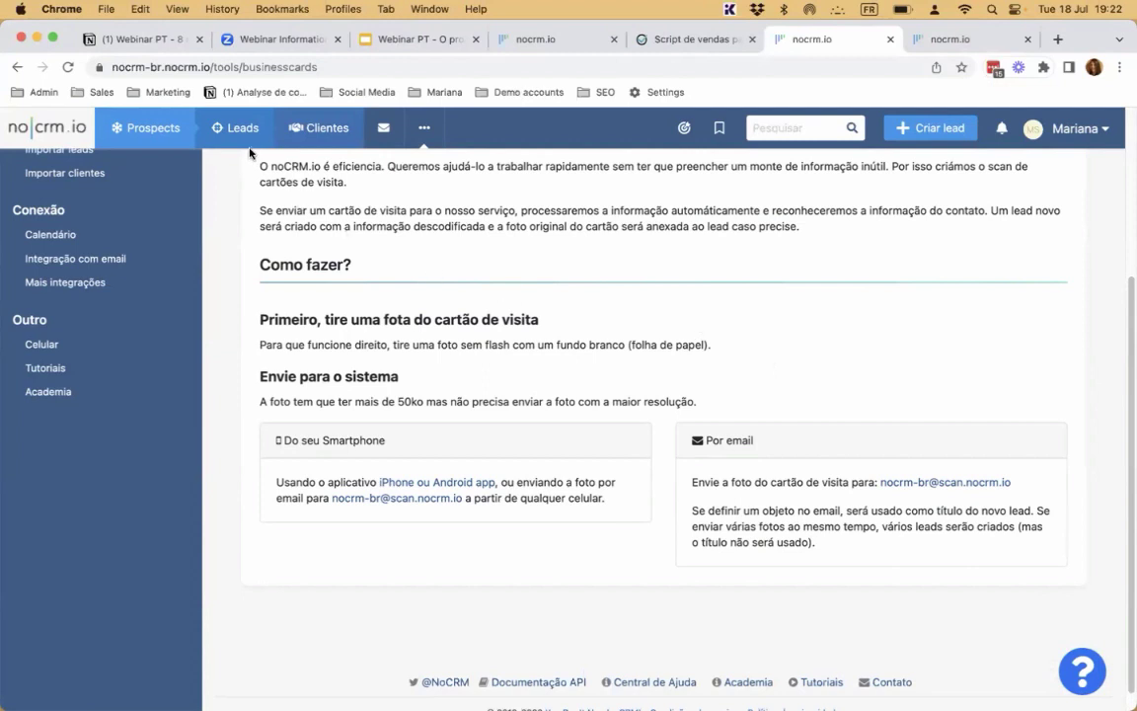
{"action": "left_click", "coordinate": [148, 128]}
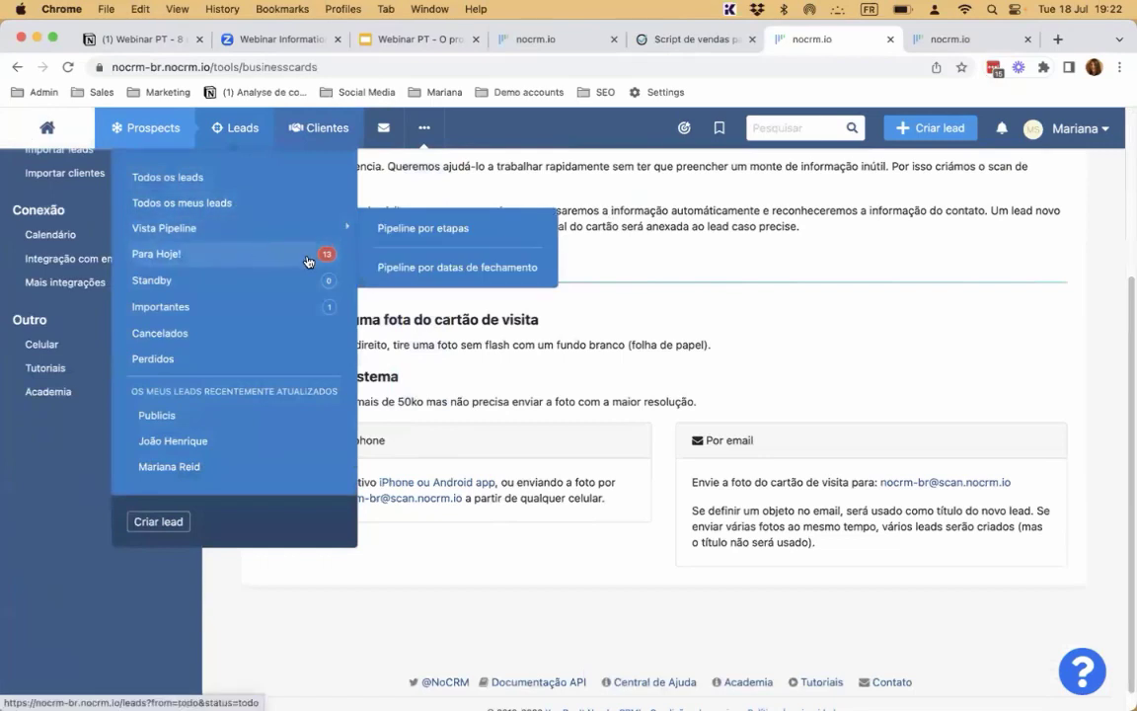
{"action": "left_click", "coordinate": [308, 262]}
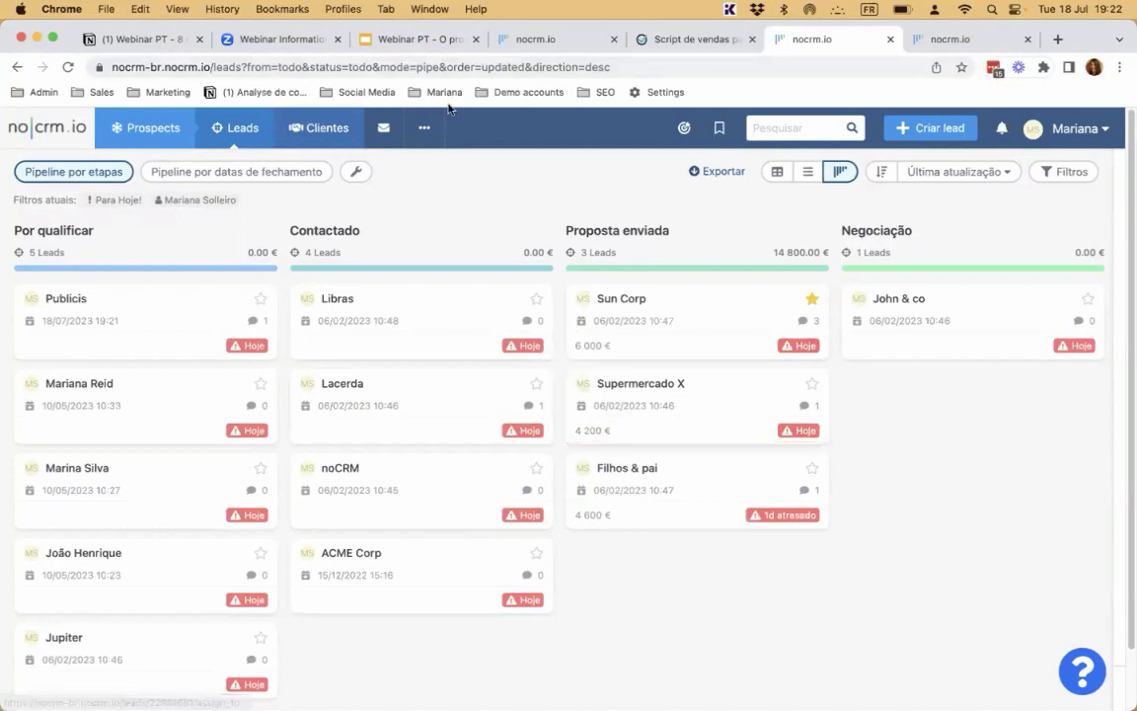
Step: Open the Lead Clipper tool and add its "+ Criar lead" bookmarklet to the browser's bookmarks bar
{"action": "left_click", "coordinate": [424, 128]}
{"action": "left_click", "coordinate": [430, 255]}
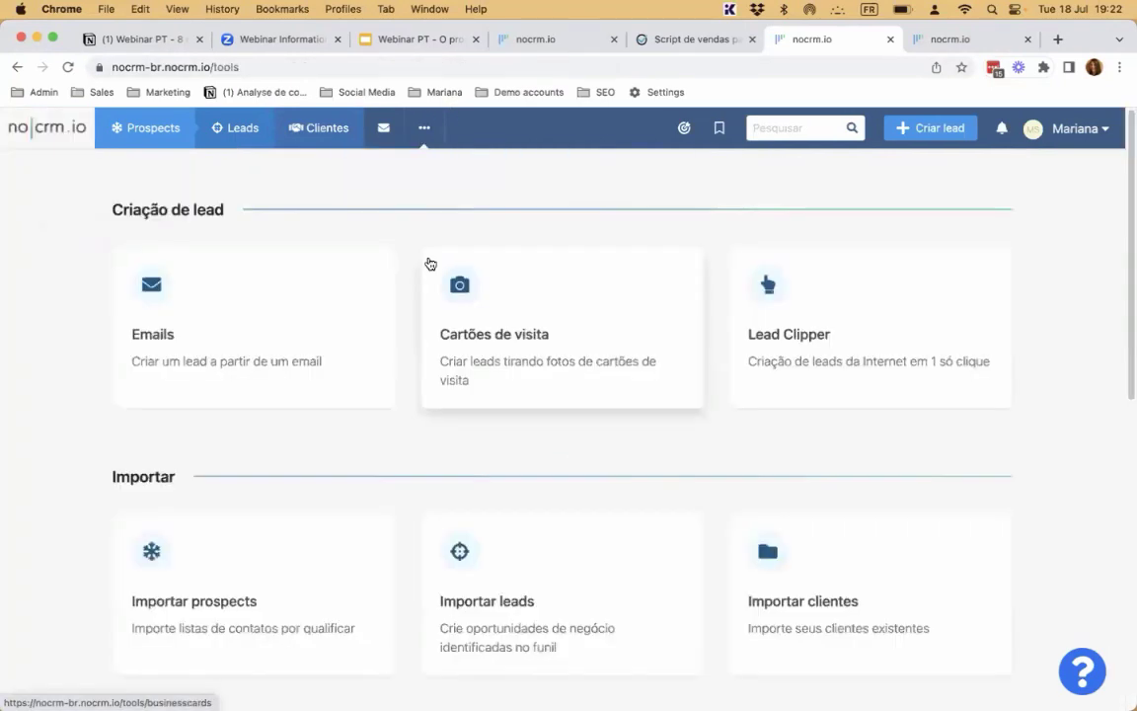
{"action": "left_click", "coordinate": [769, 308]}
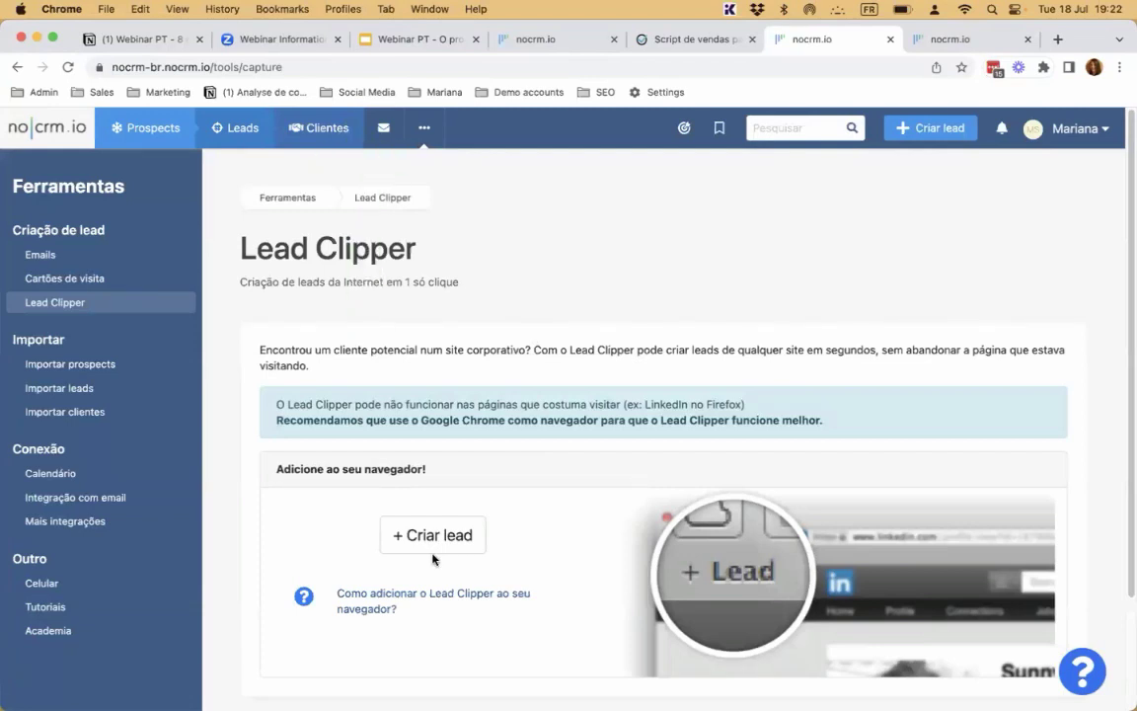
{"action": "mouse_move", "coordinate": [398, 539]}
{"action": "left_mouse_down"}
{"action": "mouse_move", "coordinate": [415, 480]}
{"action": "mouse_move", "coordinate": [425, 168]}
{"action": "mouse_move", "coordinate": [403, 99]}
{"action": "mouse_move", "coordinate": [405, 454]}
{"action": "mouse_move", "coordinate": [390, 449]}
{"action": "mouse_move", "coordinate": [576, 111]}
{"action": "mouse_move", "coordinate": [691, 99]}
{"action": "left_mouse_up"}
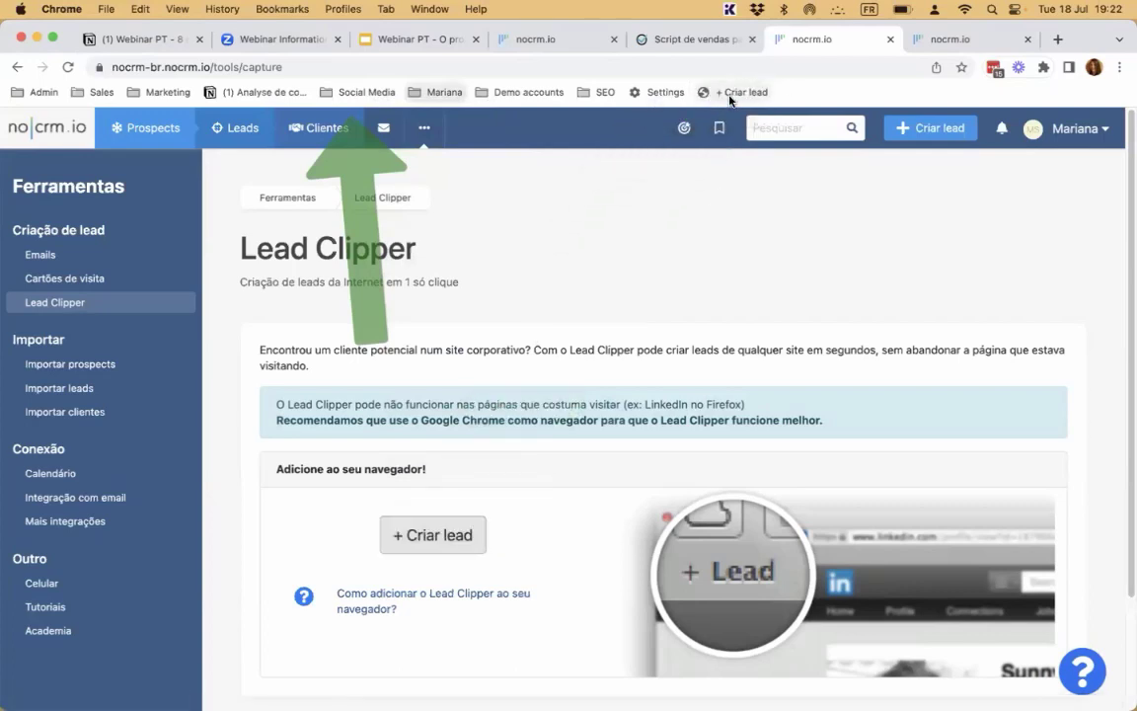
Step: Open LinkedIn in a new browser tab
{"action": "left_click", "coordinate": [1059, 40]}
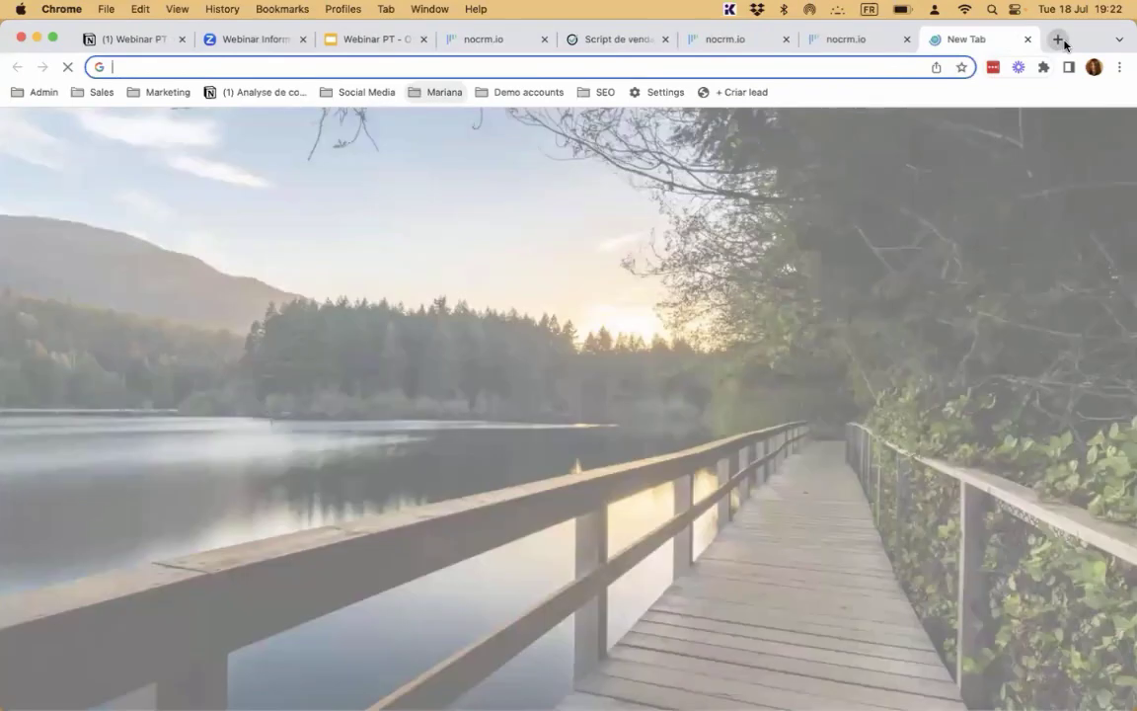
{"action": "type", "text": "linked"}
{"action": "key", "text": "Return"}
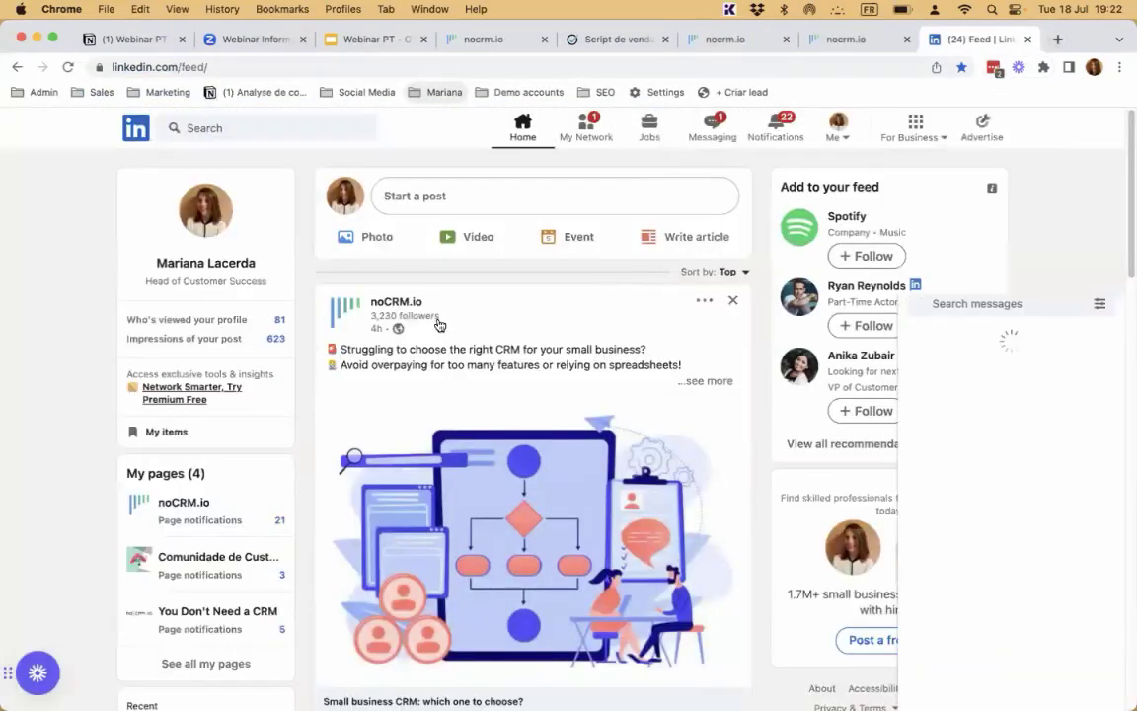
Step: Search LinkedIn for the first-degree contact who is CEO of a steadily growing company and open the full profile
{"action": "left_click", "coordinate": [315, 127]}
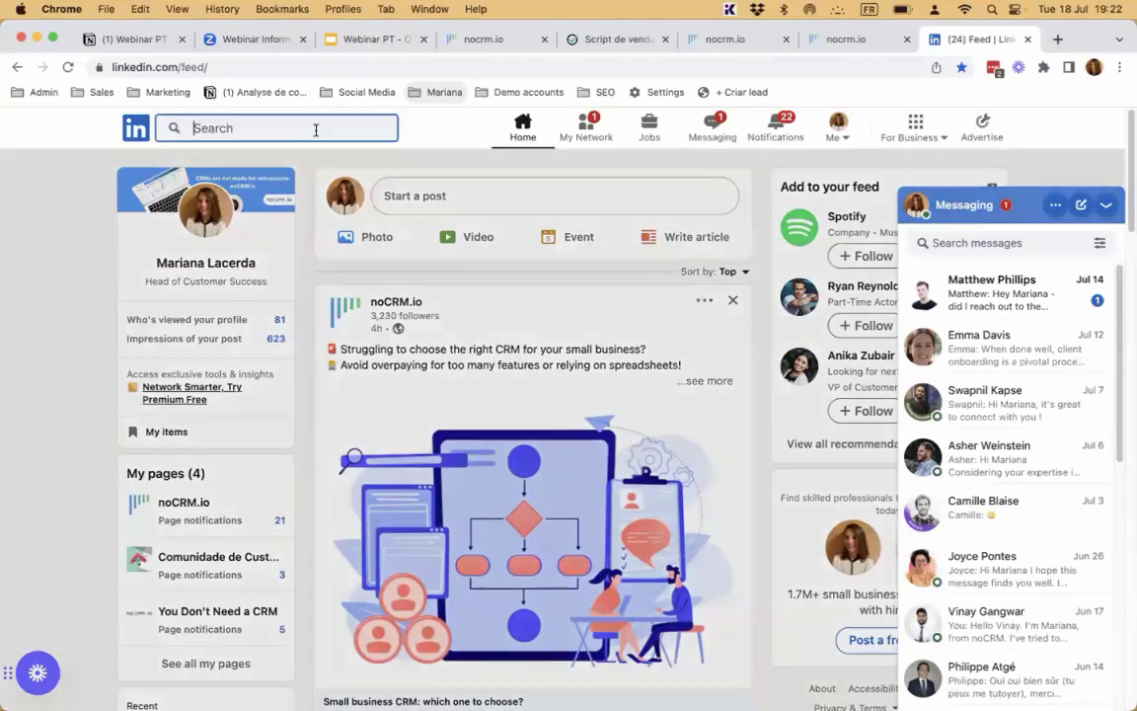
{"action": "type", "text": "sun"}
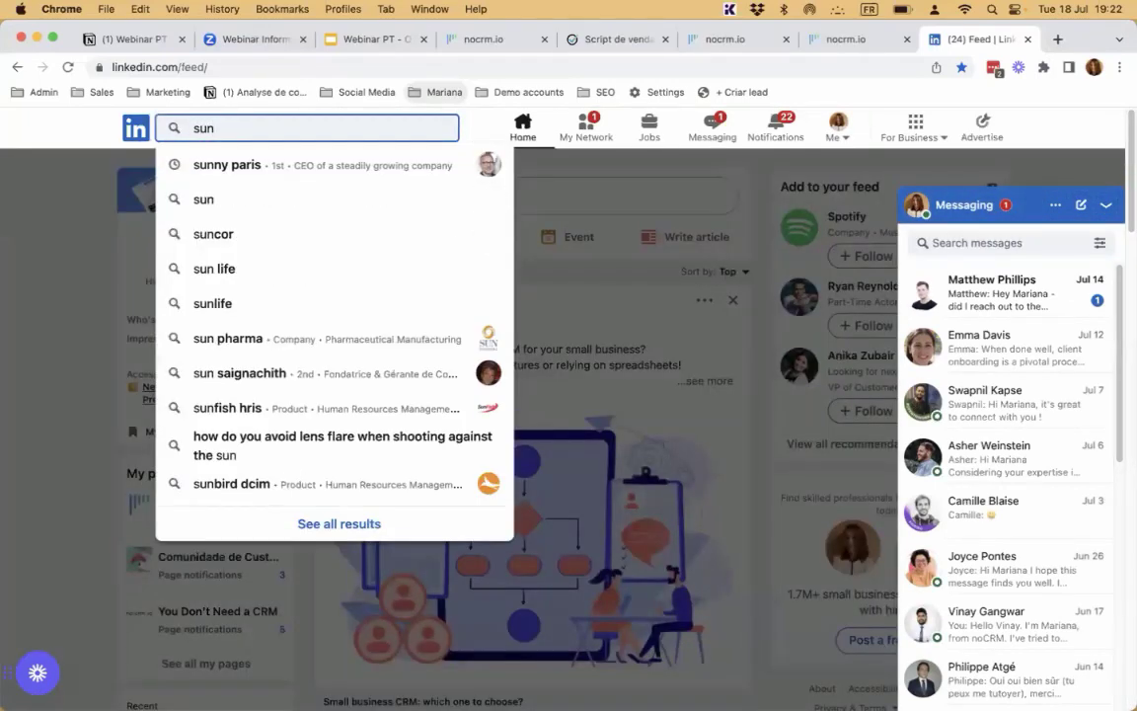
{"action": "left_click", "coordinate": [289, 161]}
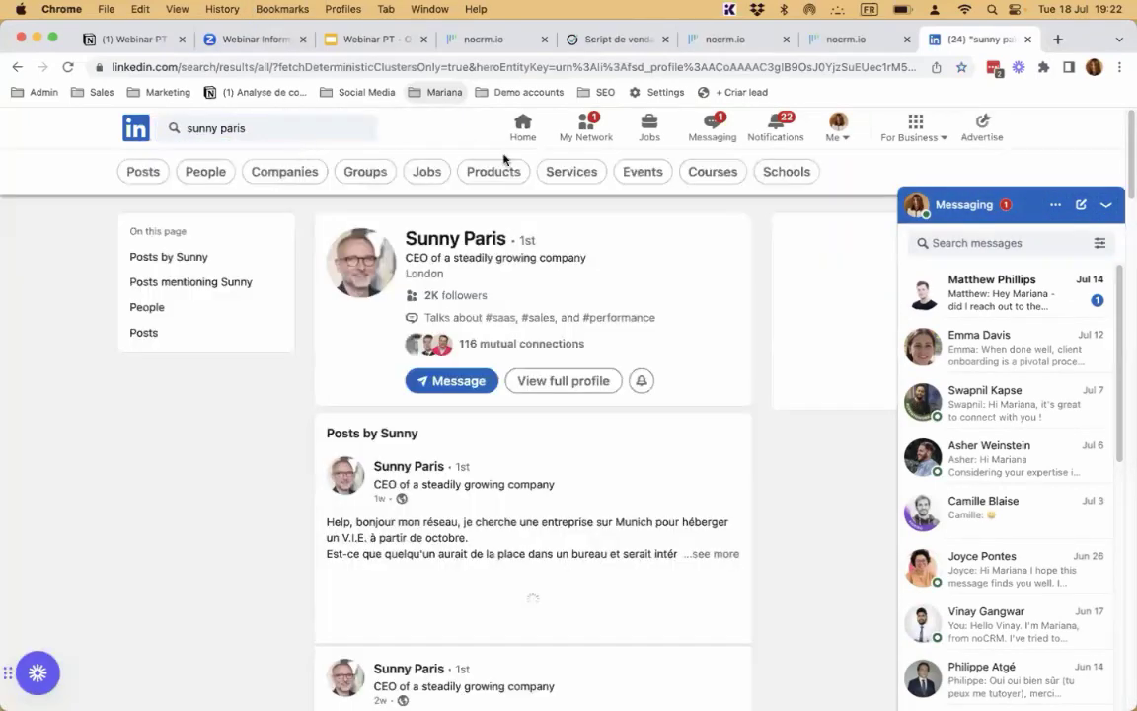
{"action": "left_click", "coordinate": [1056, 199]}
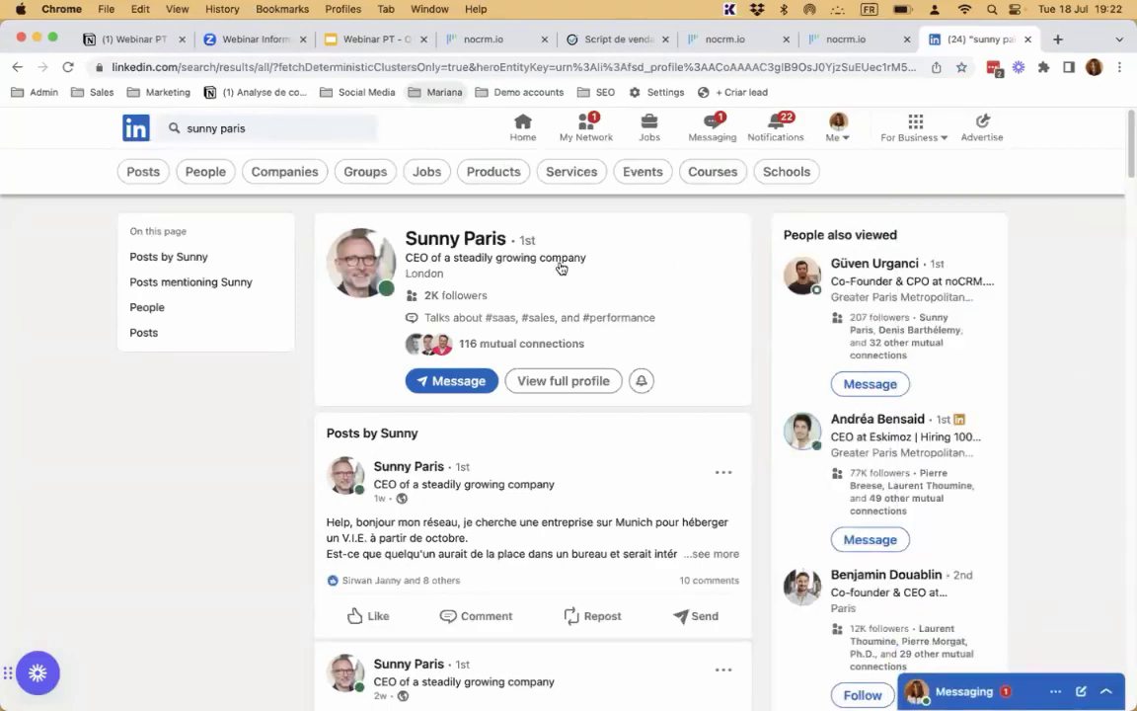
{"action": "left_click", "coordinate": [568, 379]}
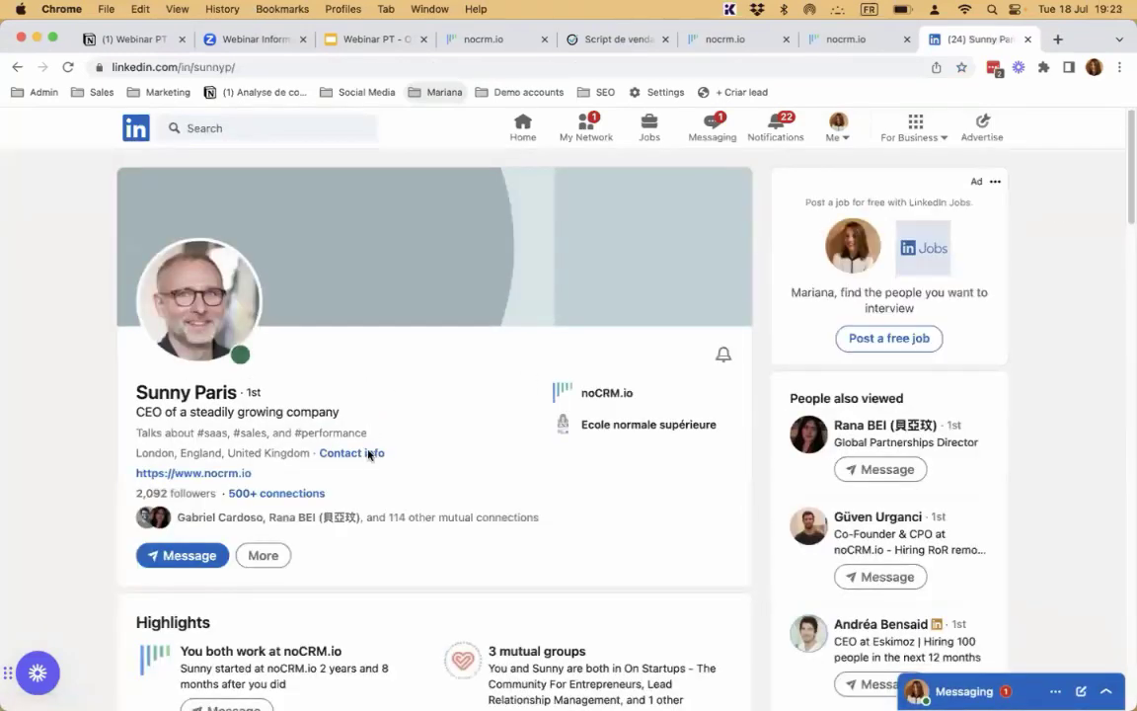
Step: Select the profile's full contact info and capture it into a new noCRM lead form with the Lead Clipper
{"action": "left_click", "coordinate": [368, 454]}
{"action": "left_click_drag", "start_coordinate": [477, 528], "coordinate": [363, 163]}
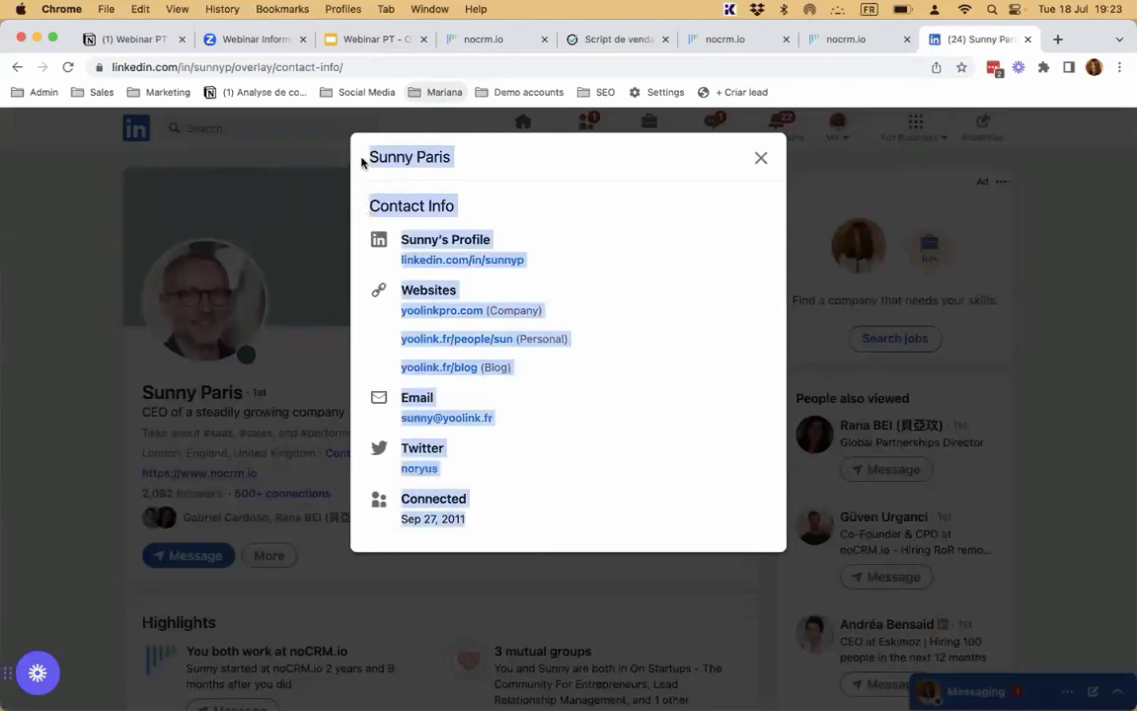
{"action": "left_click", "coordinate": [740, 95]}
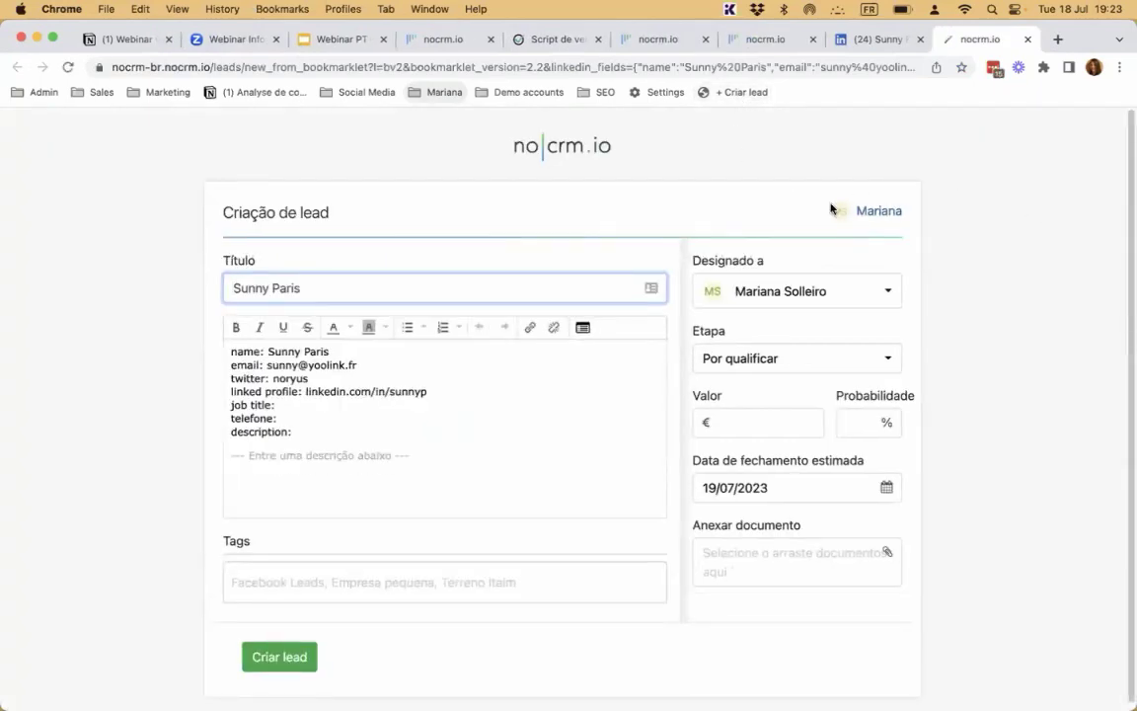
Step: Check the available stages in the lead form and create the lead at the Por qualificar stage
{"action": "left_click", "coordinate": [762, 355]}
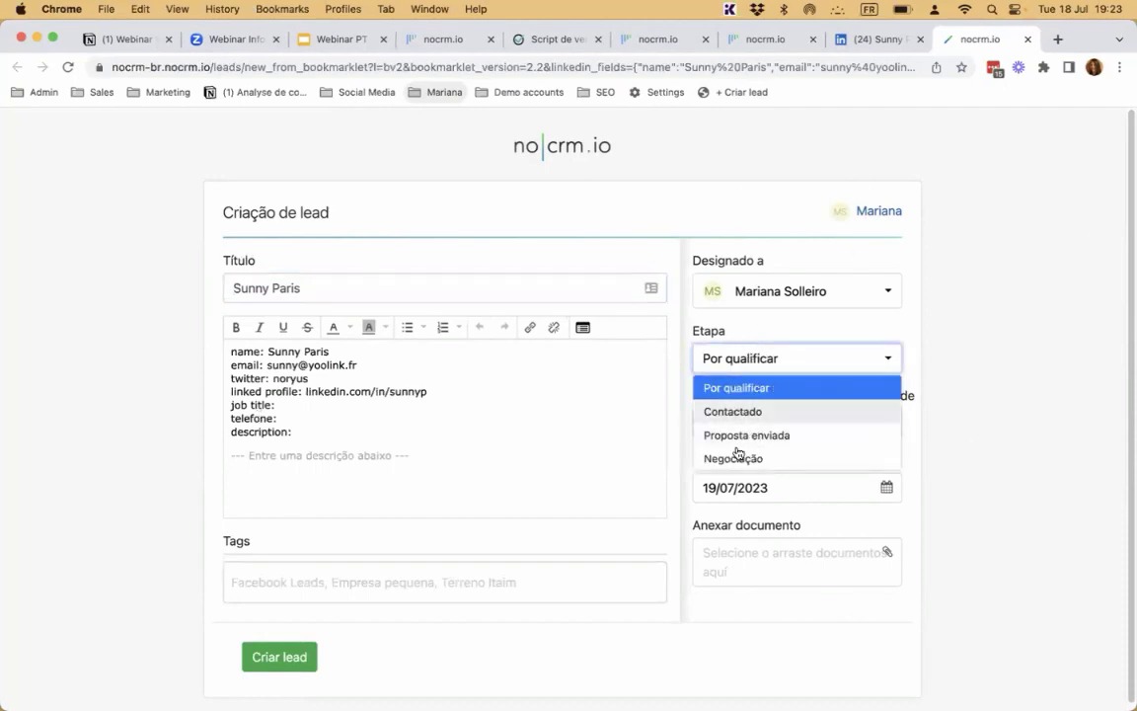
{"action": "left_click", "coordinate": [916, 341]}
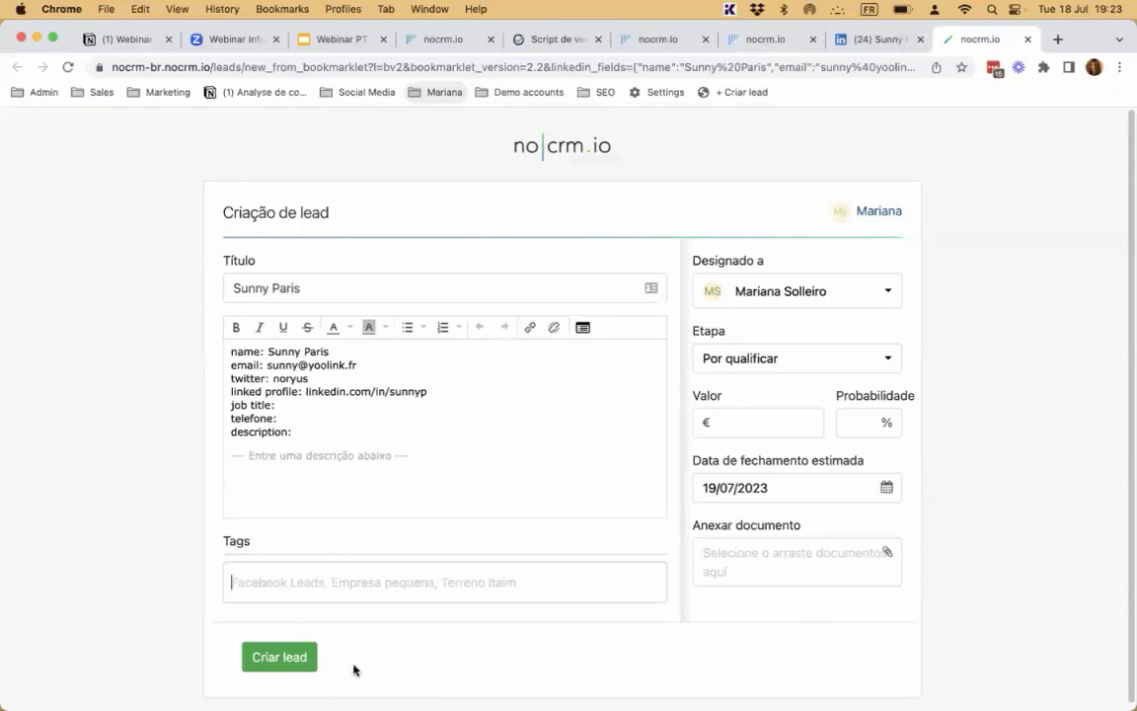
{"action": "left_click", "coordinate": [295, 660]}
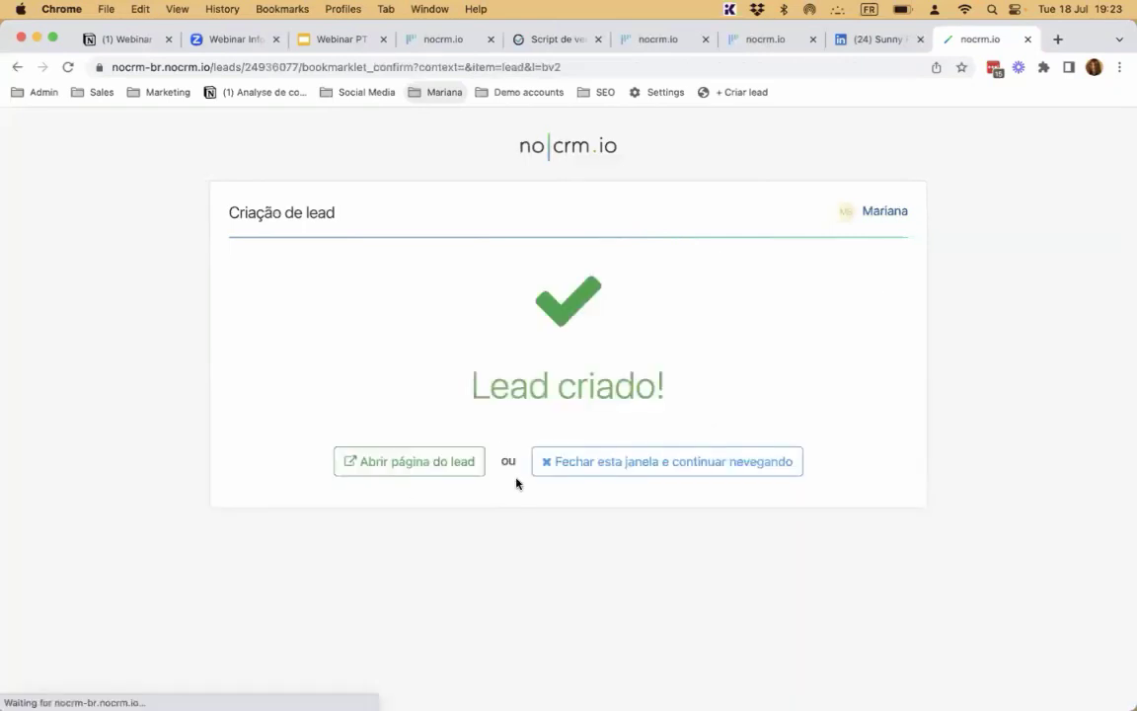
Step: Open the page of the lead that was just created
{"action": "left_click", "coordinate": [460, 471]}
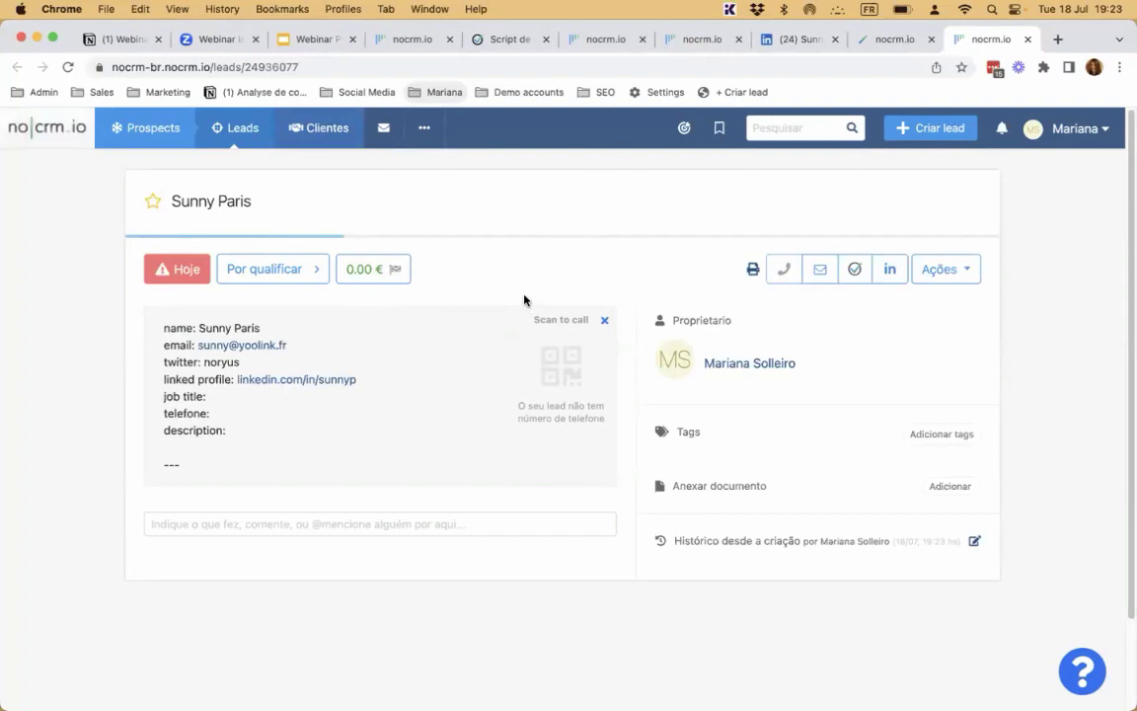
{"action": "mouse_move", "coordinate": [240, 147]}
Step: Set the home page to "A vista pipeline com todos os leads" in the profile preferences and go to the home page
{"action": "left_click", "coordinate": [1074, 129]}
{"action": "left_click", "coordinate": [1047, 325]}
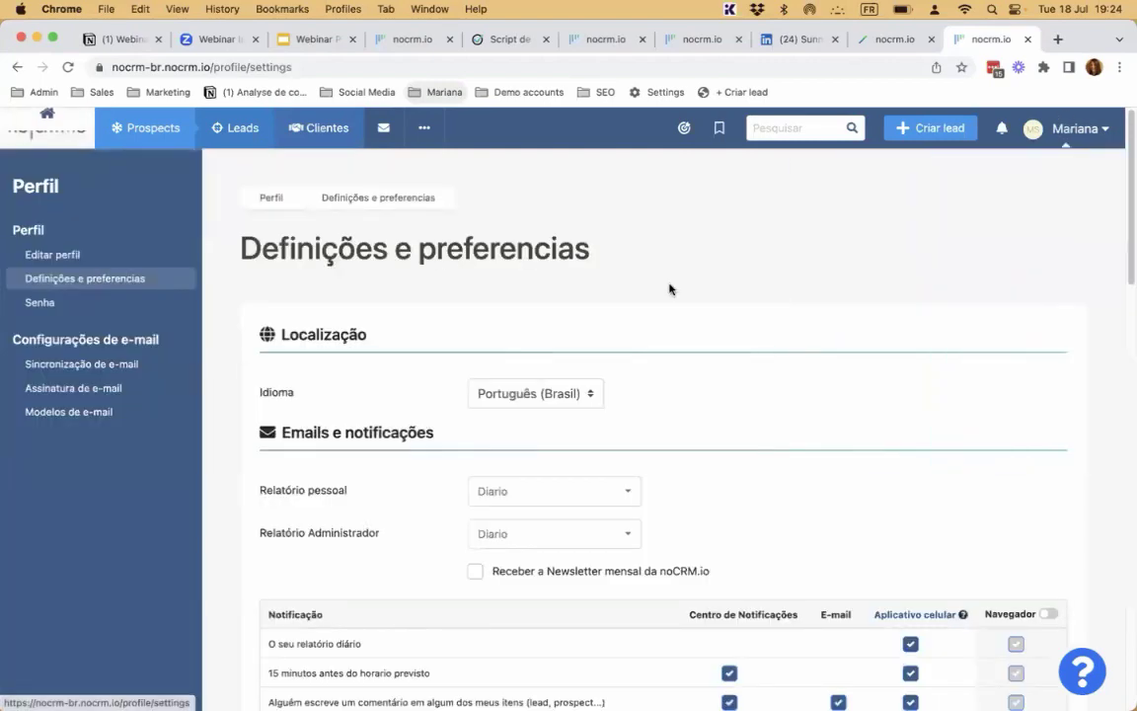
{"action": "scroll", "coordinate": [673, 290], "scroll_direction": "down", "scroll_amount": 10}
{"action": "scroll", "coordinate": [774, 494], "scroll_direction": "down", "scroll_amount": 10}
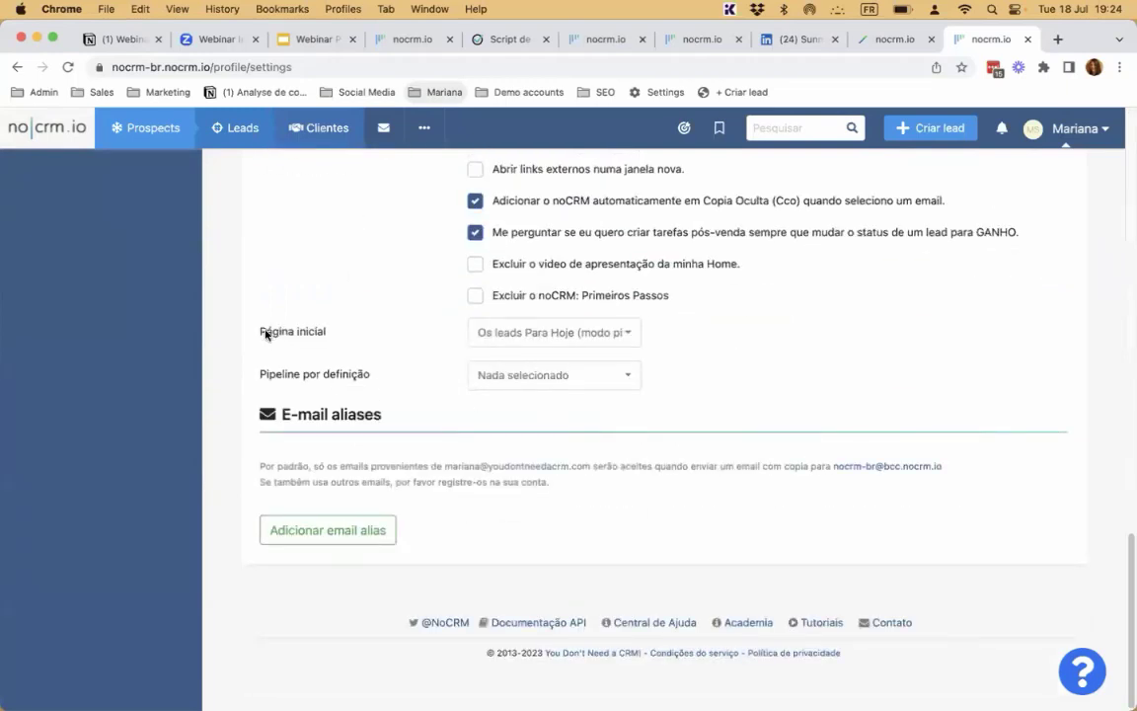
{"action": "left_click_drag", "start_coordinate": [263, 333], "coordinate": [381, 333]}
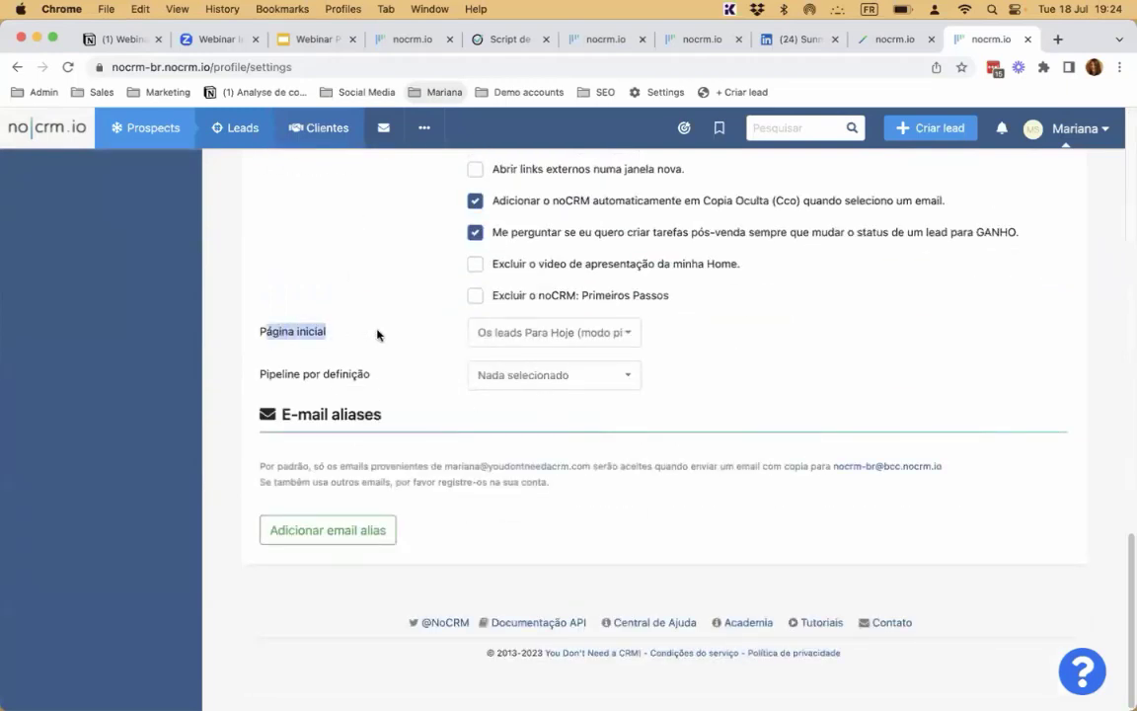
{"action": "left_click", "coordinate": [520, 332]}
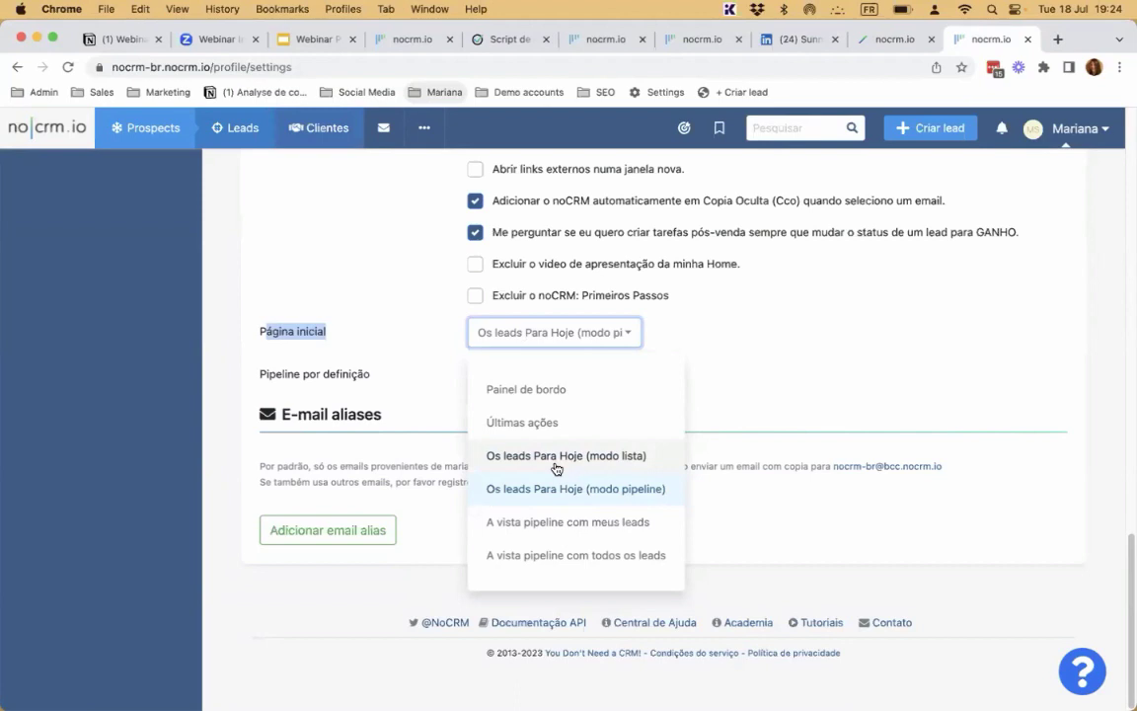
{"action": "left_click", "coordinate": [573, 568]}
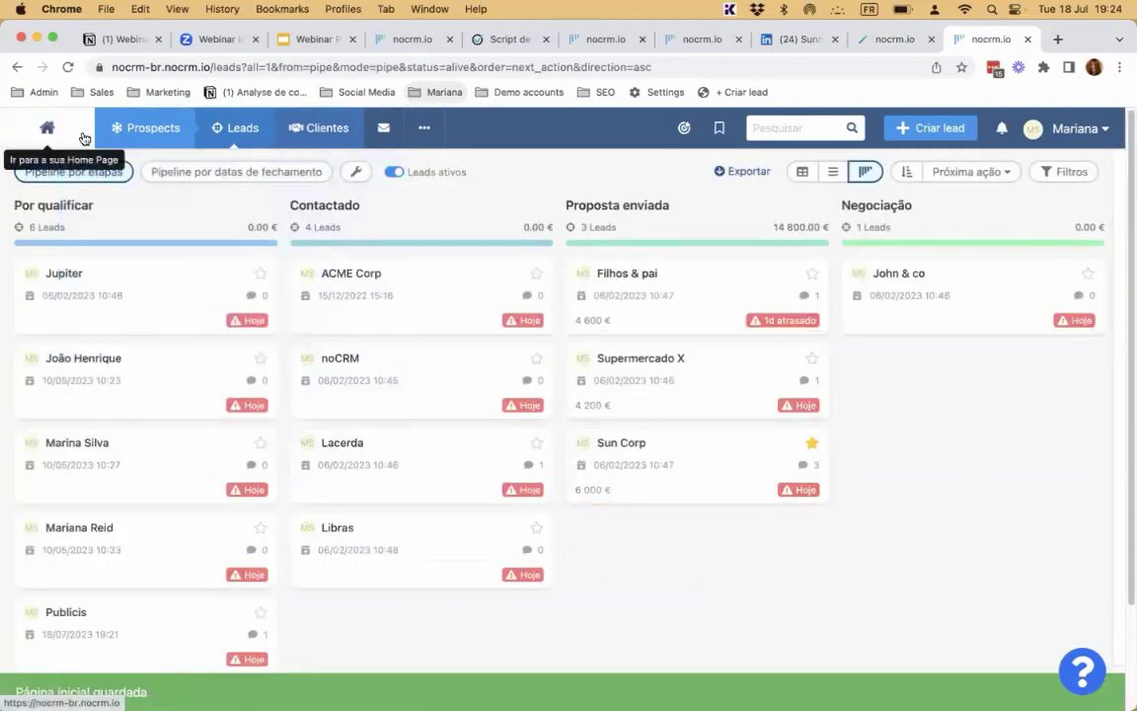
{"action": "left_click", "coordinate": [47, 134]}
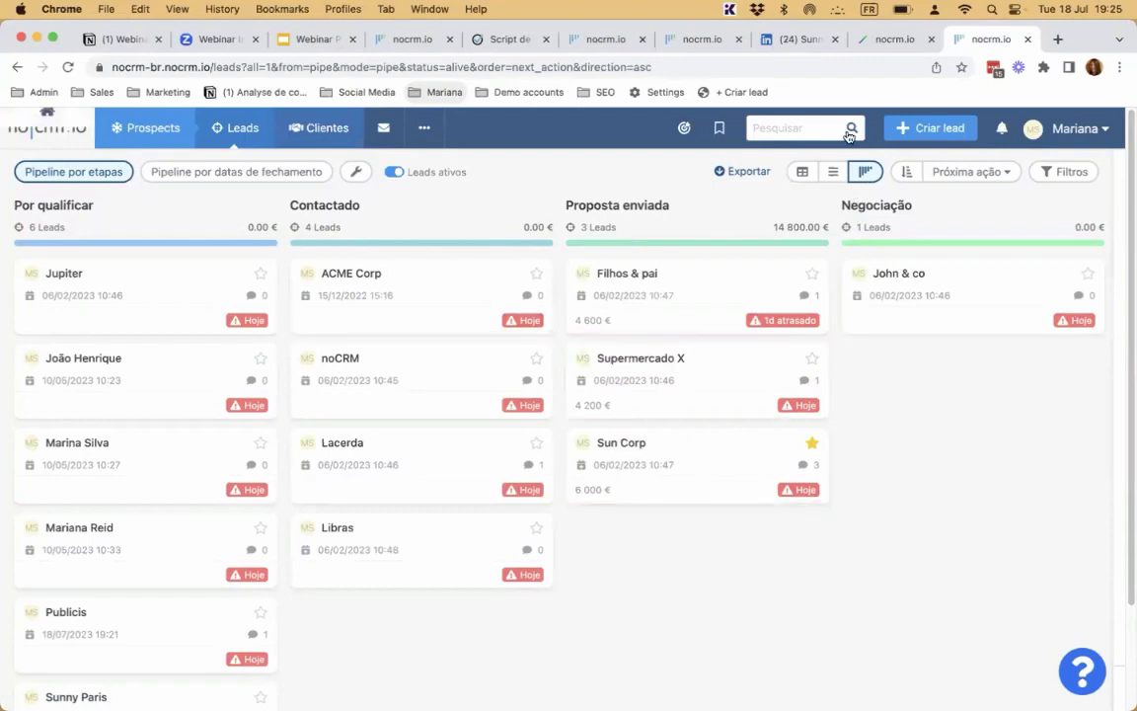
Step: Show the leads in the compact table view and browse the lead details one after another, starting with Filhos & pai
{"action": "left_click", "coordinate": [803, 173]}
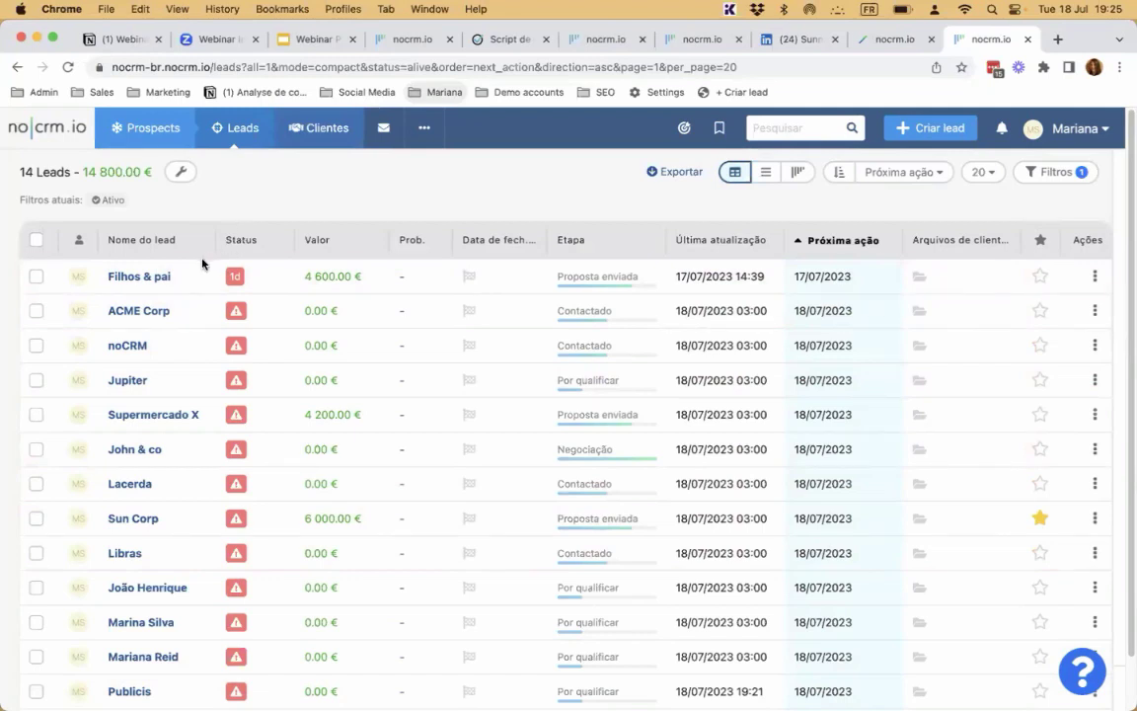
{"action": "left_click", "coordinate": [130, 278]}
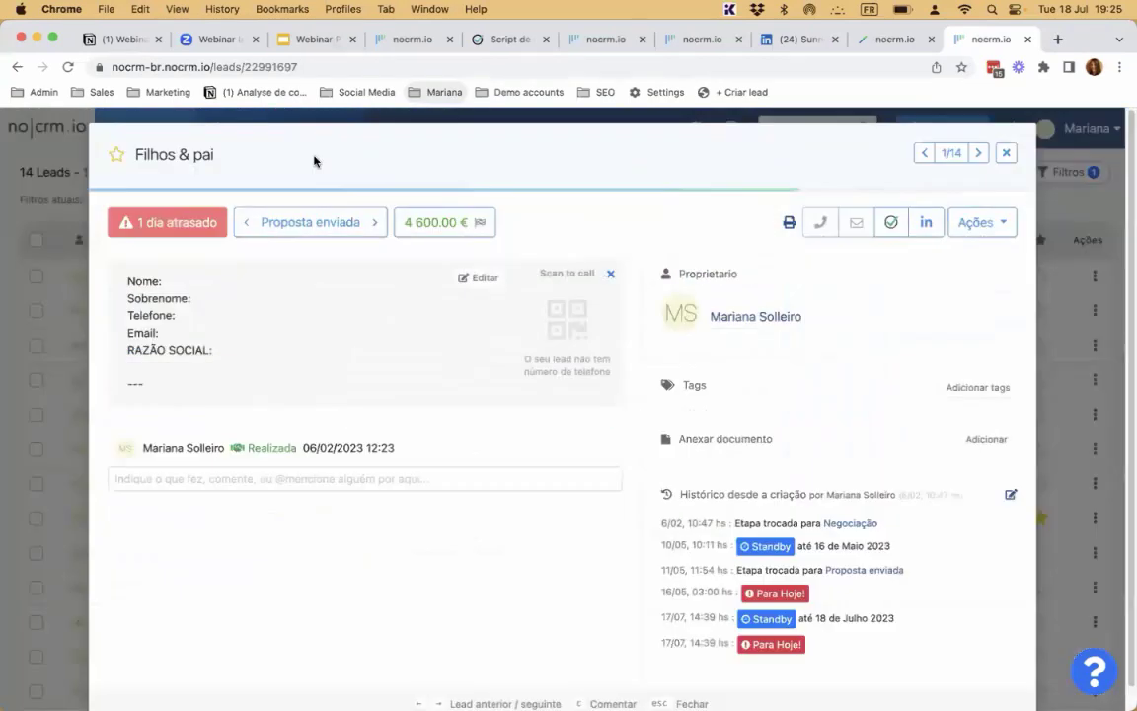
{"action": "left_click", "coordinate": [982, 158]}
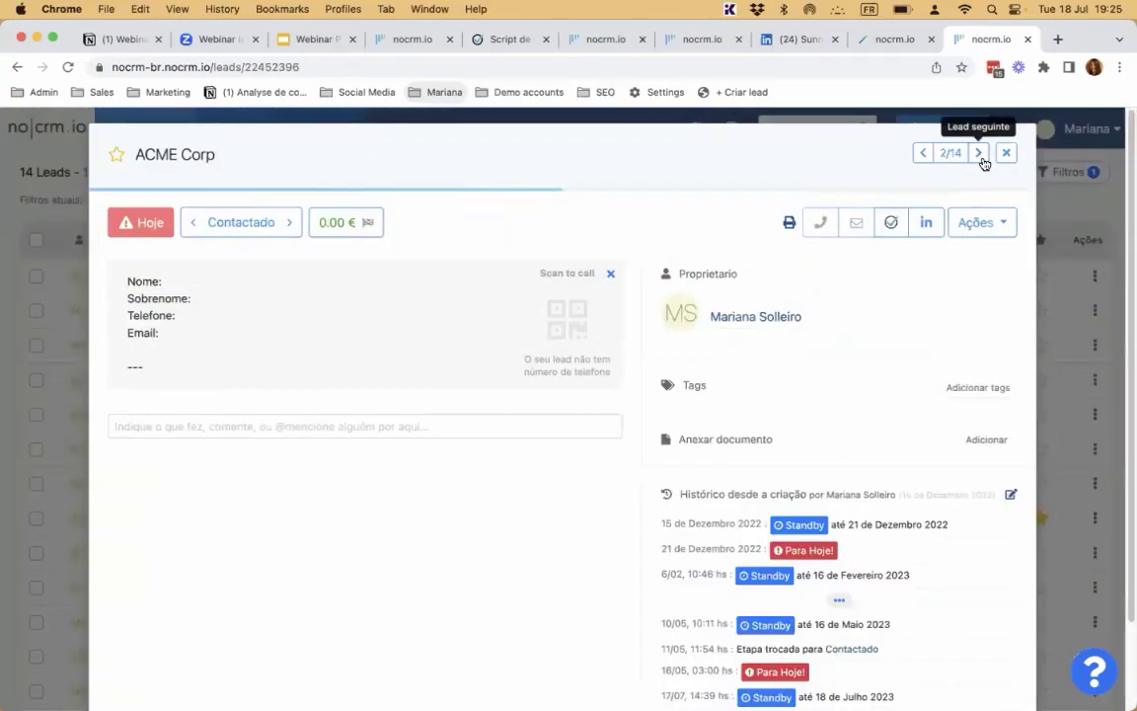
{"action": "left_click", "coordinate": [985, 159]}
{"action": "left_click", "coordinate": [1006, 152]}
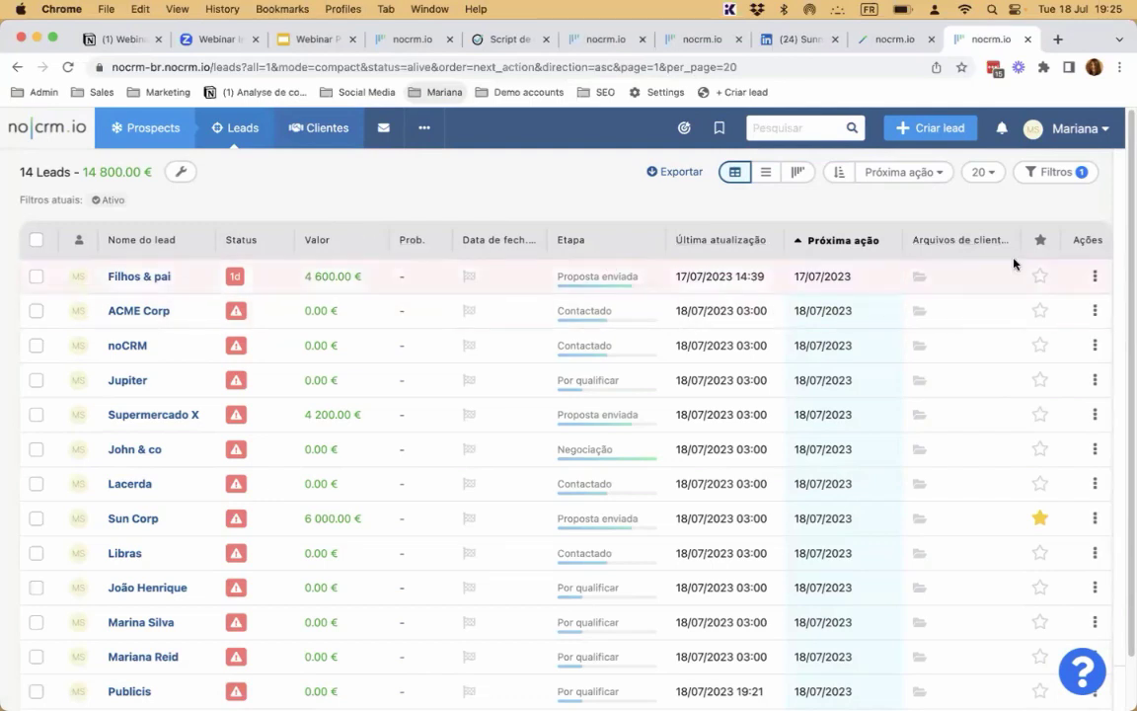
Step: Reorder the table columns to Status, Nome do lead, Etapa and Valor, directly after the user column
{"action": "left_click_drag", "start_coordinate": [601, 246], "coordinate": [342, 226]}
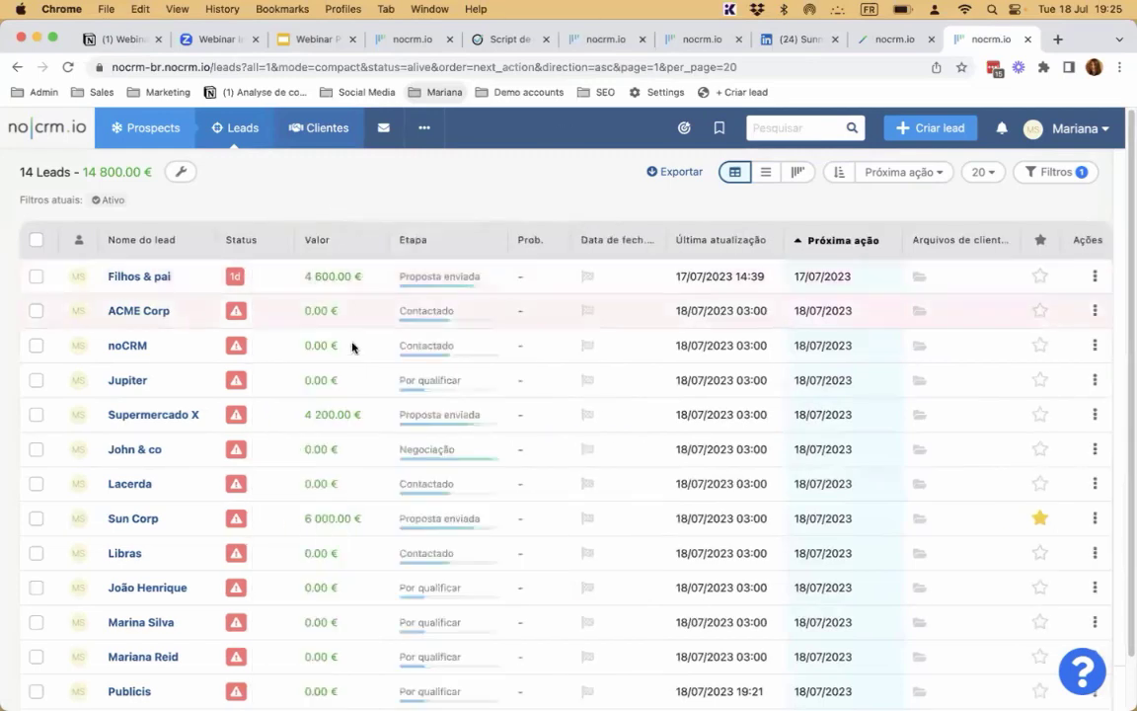
{"action": "left_click_drag", "start_coordinate": [449, 254], "coordinate": [249, 252]}
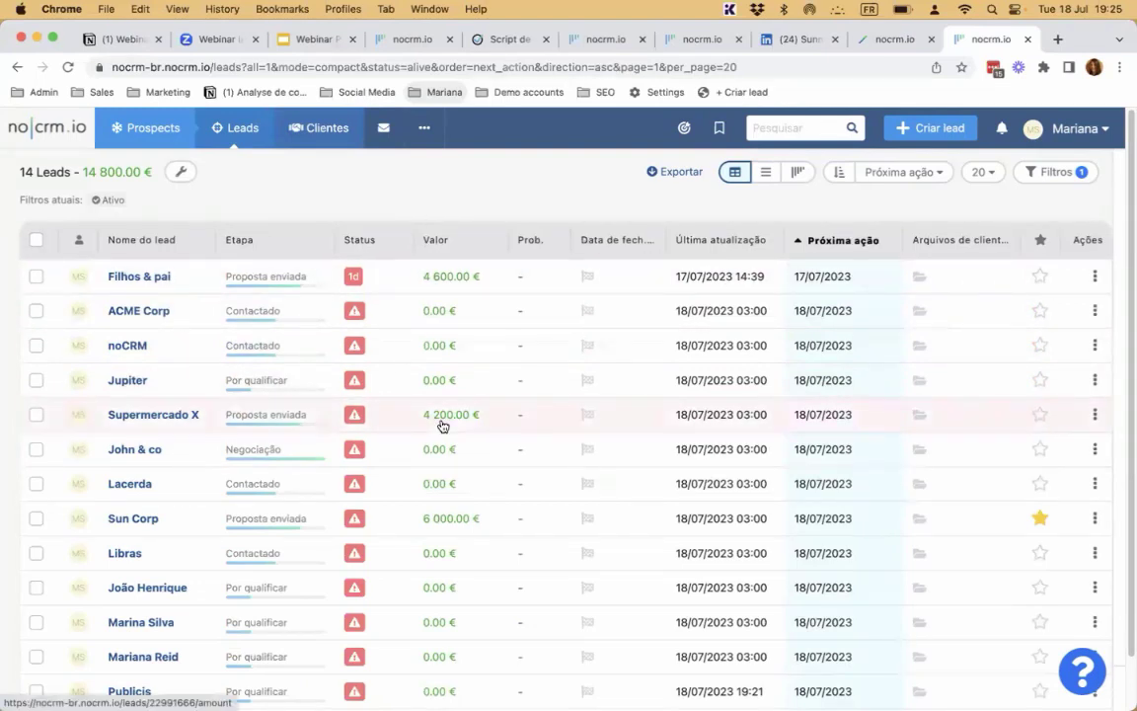
{"action": "left_click_drag", "start_coordinate": [350, 242], "coordinate": [123, 252]}
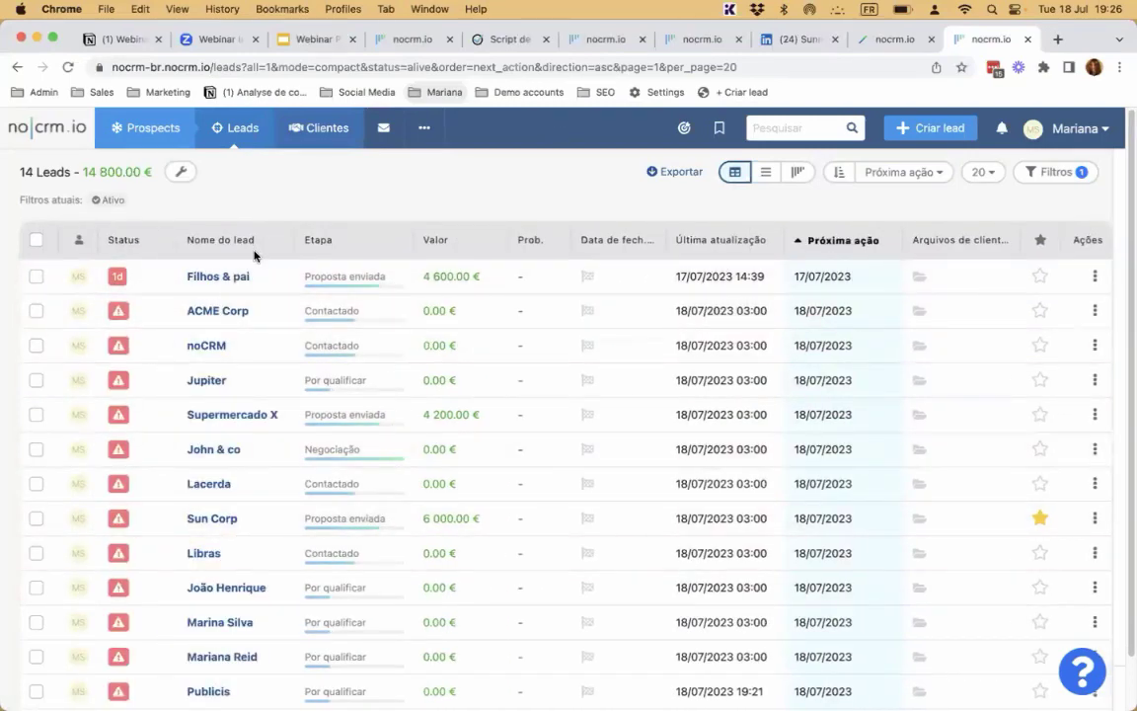
Step: Hide the Última atualização, Probabilidade and Arquivo de cliente columns, show Pipeline and Nb of comments, and save the table properties
{"action": "left_click", "coordinate": [179, 184]}
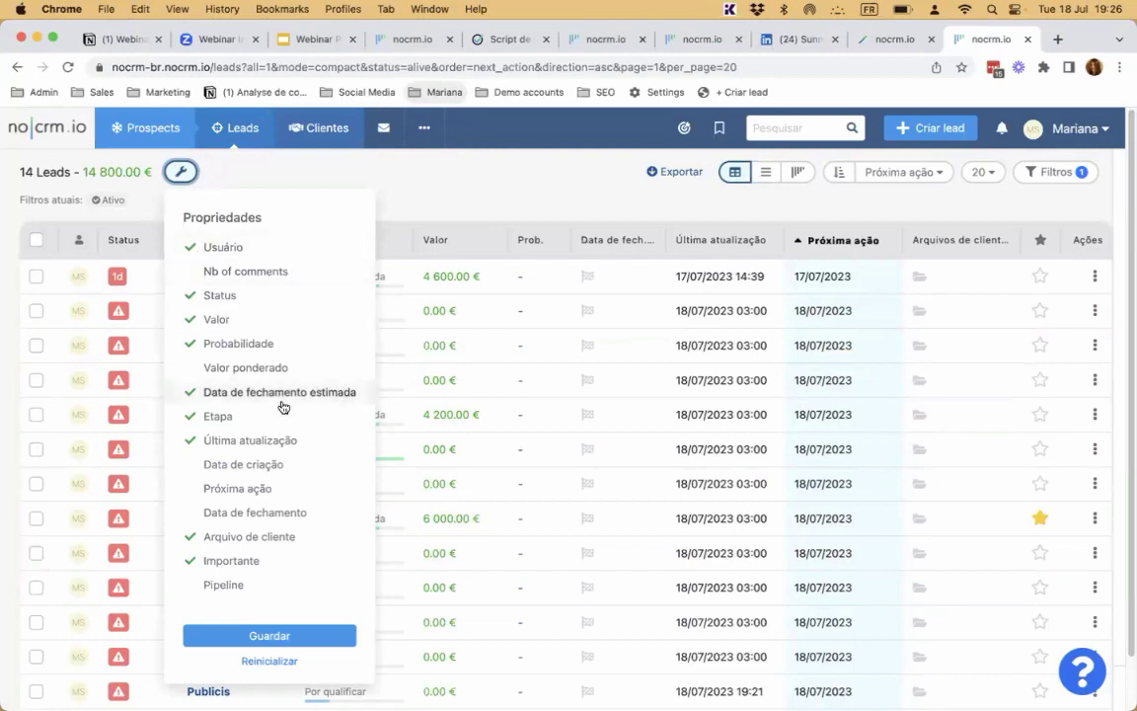
{"action": "left_click", "coordinate": [276, 451]}
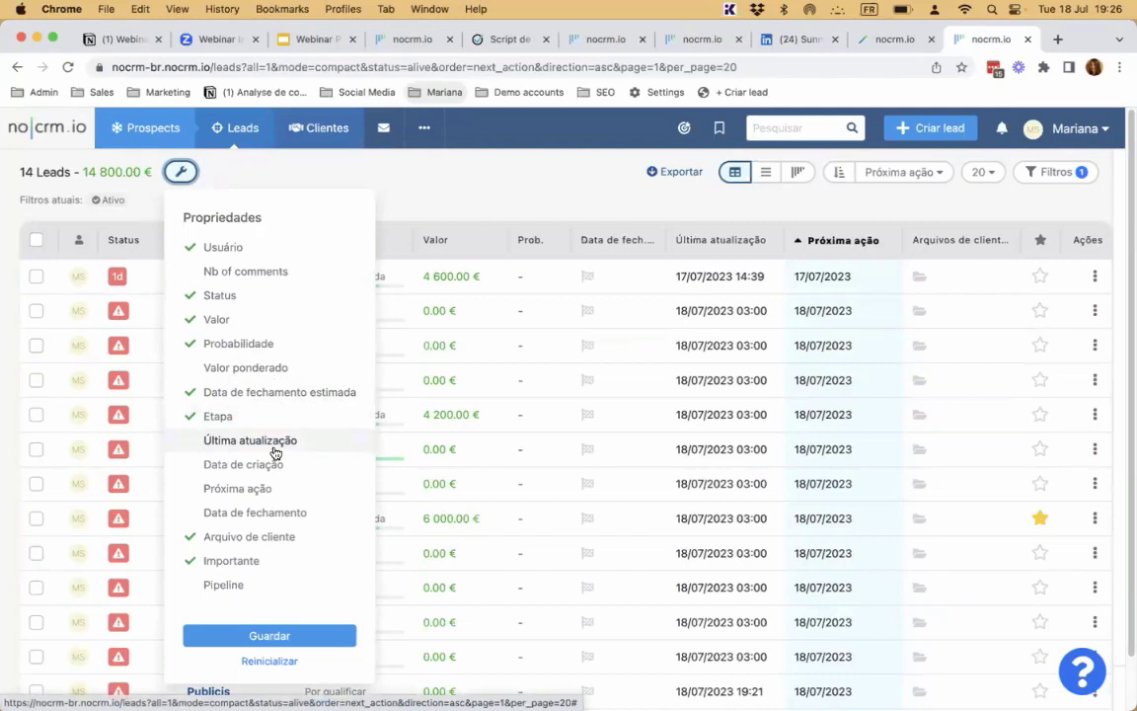
{"action": "left_click", "coordinate": [250, 348]}
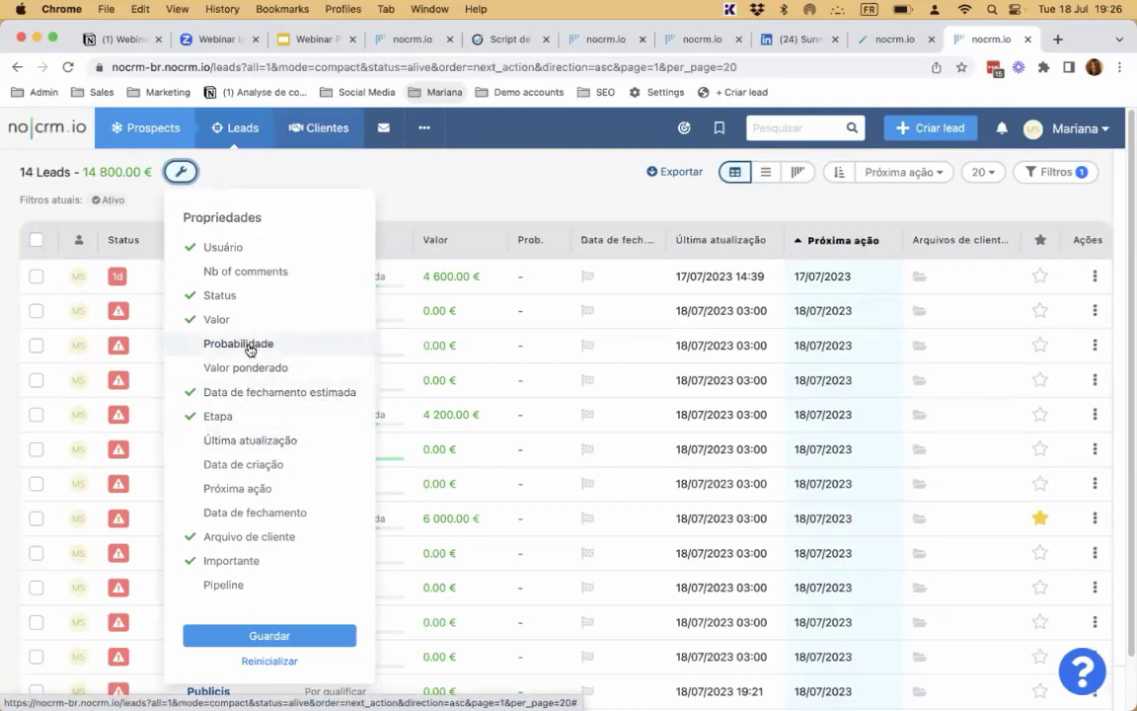
{"action": "left_click", "coordinate": [287, 538]}
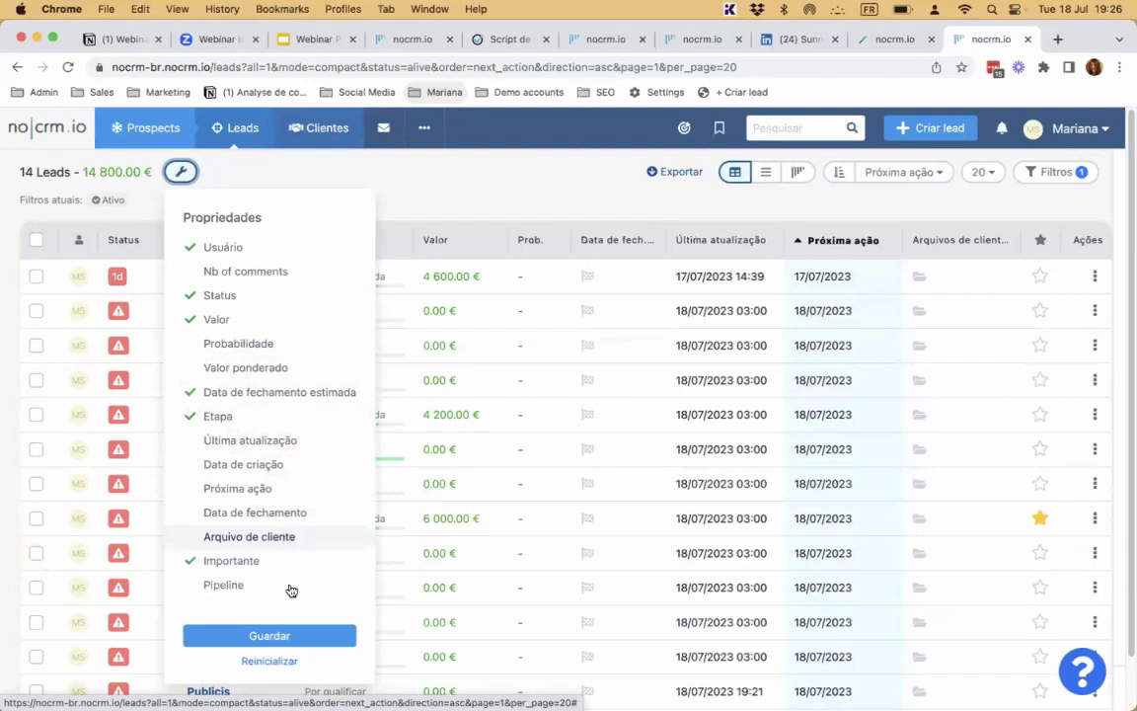
{"action": "left_click", "coordinate": [277, 587]}
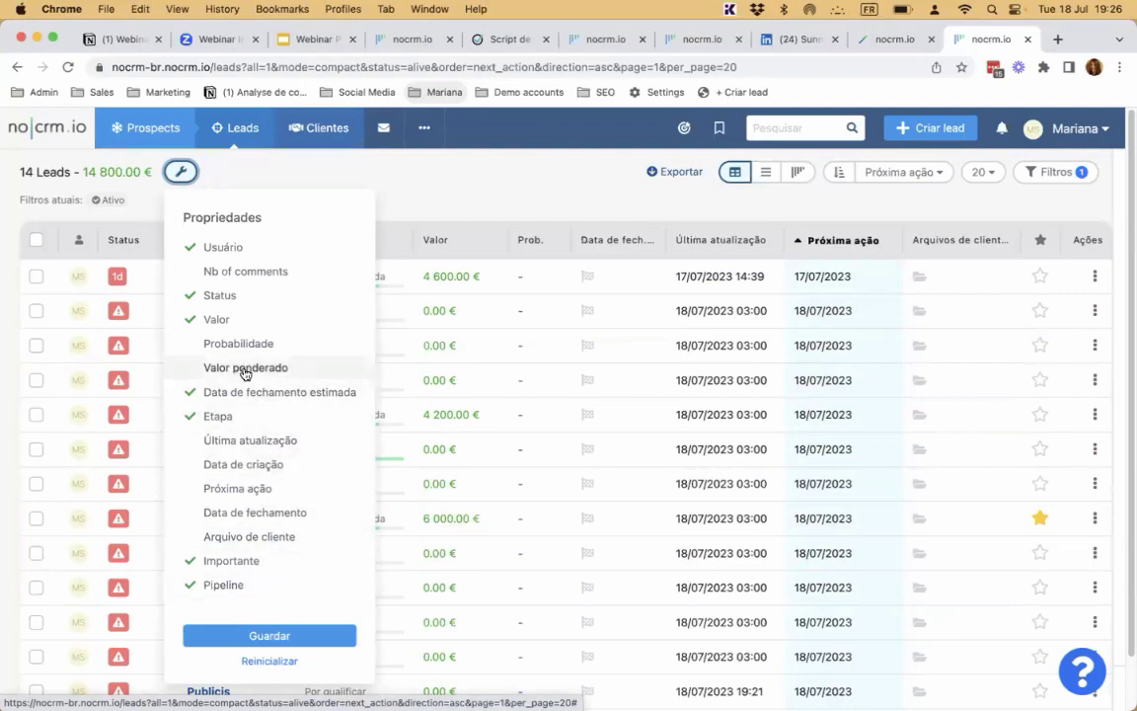
{"action": "left_click", "coordinate": [245, 371]}
{"action": "left_click", "coordinate": [245, 369]}
{"action": "left_click", "coordinate": [237, 272]}
{"action": "left_click", "coordinate": [284, 637]}
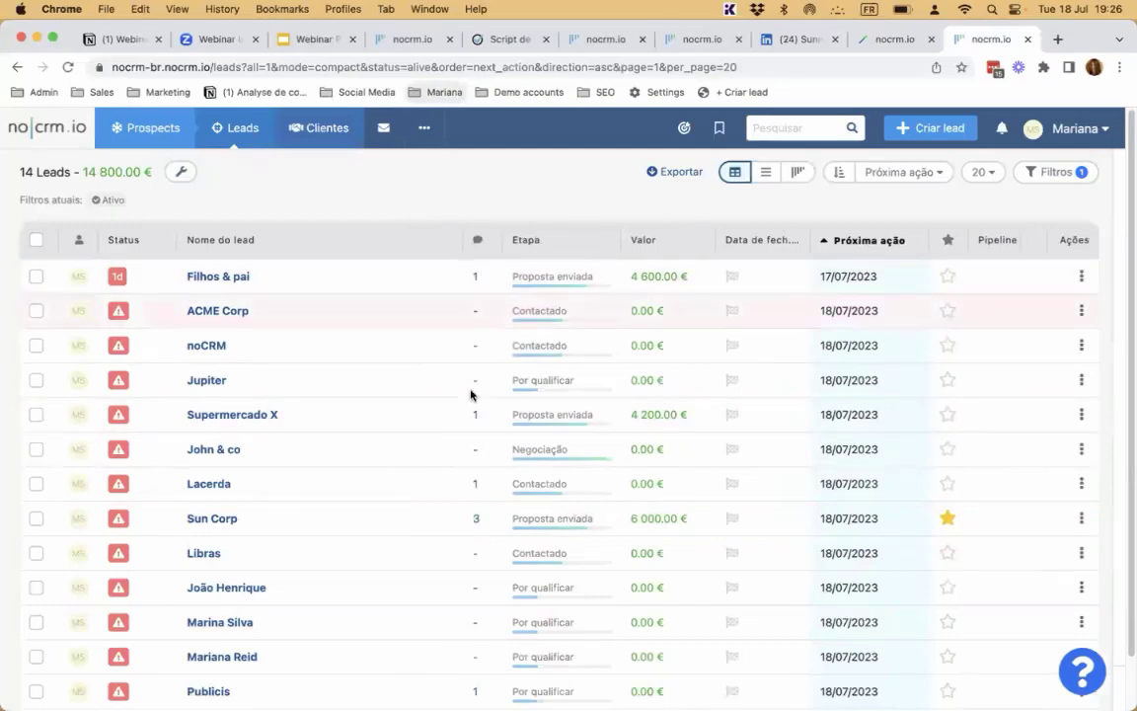
Step: Move the comments column between Status and Nome do lead, and try selecting and deselecting all leads
{"action": "left_click_drag", "start_coordinate": [482, 248], "coordinate": [213, 246]}
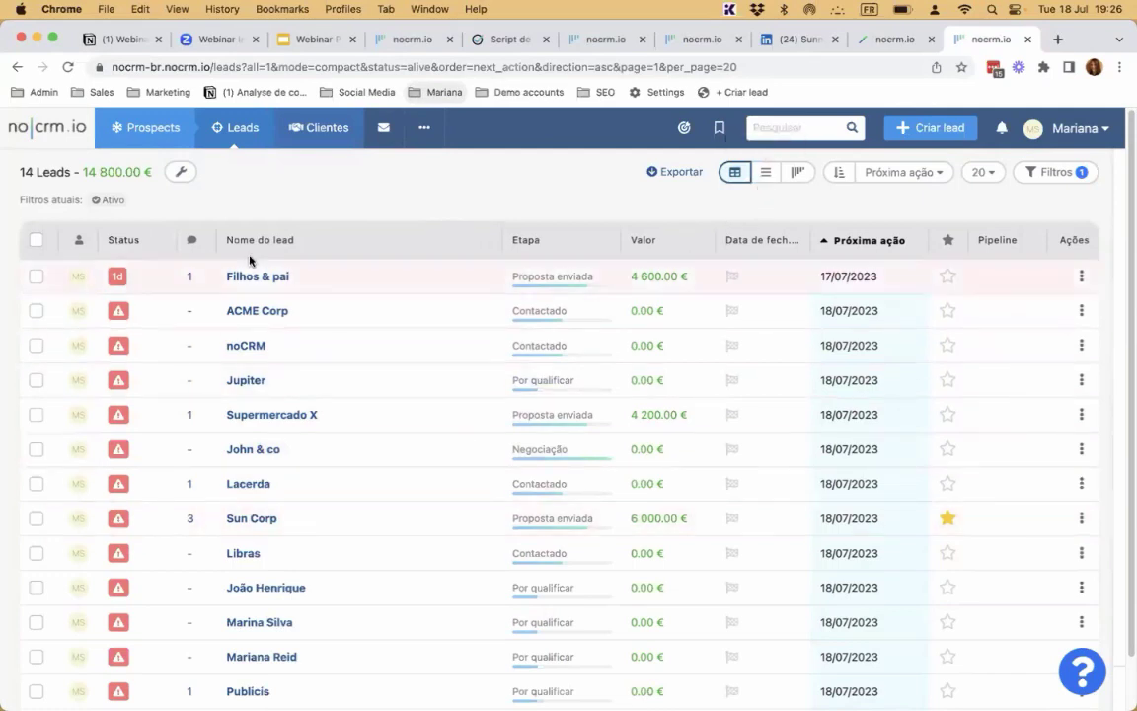
{"action": "left_click", "coordinate": [36, 242]}
{"action": "left_click", "coordinate": [36, 242]}
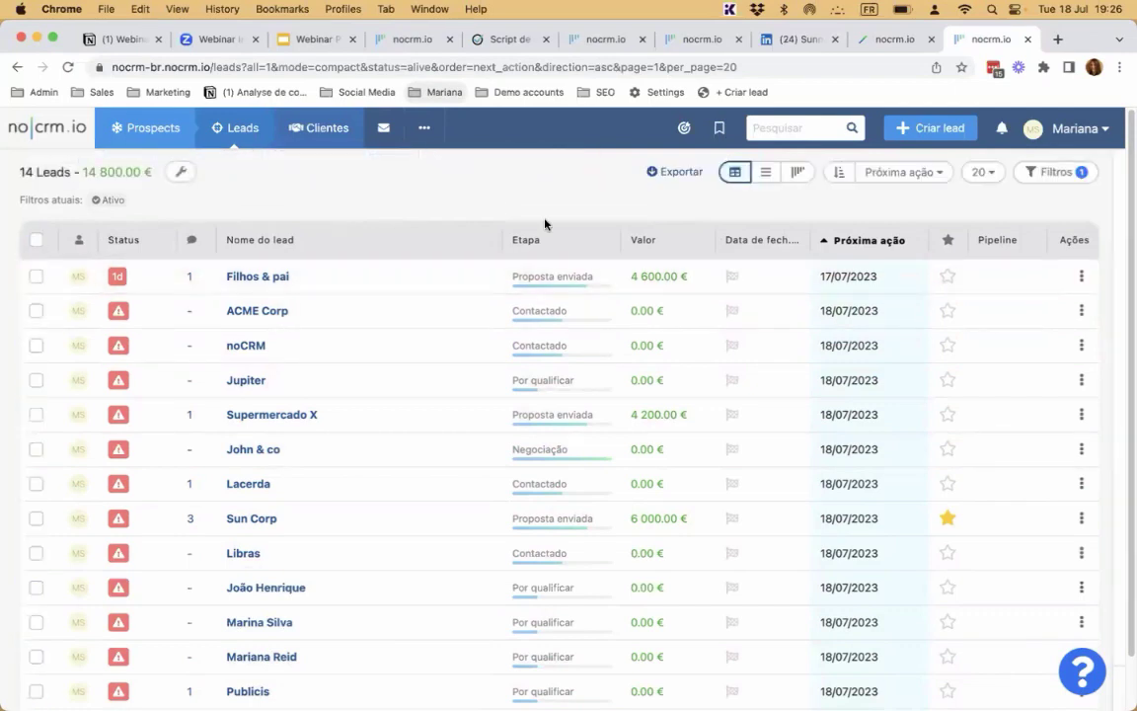
Step: Set the leads table to display 100 items per page
{"action": "left_click", "coordinate": [979, 173]}
{"action": "left_click", "coordinate": [913, 341]}
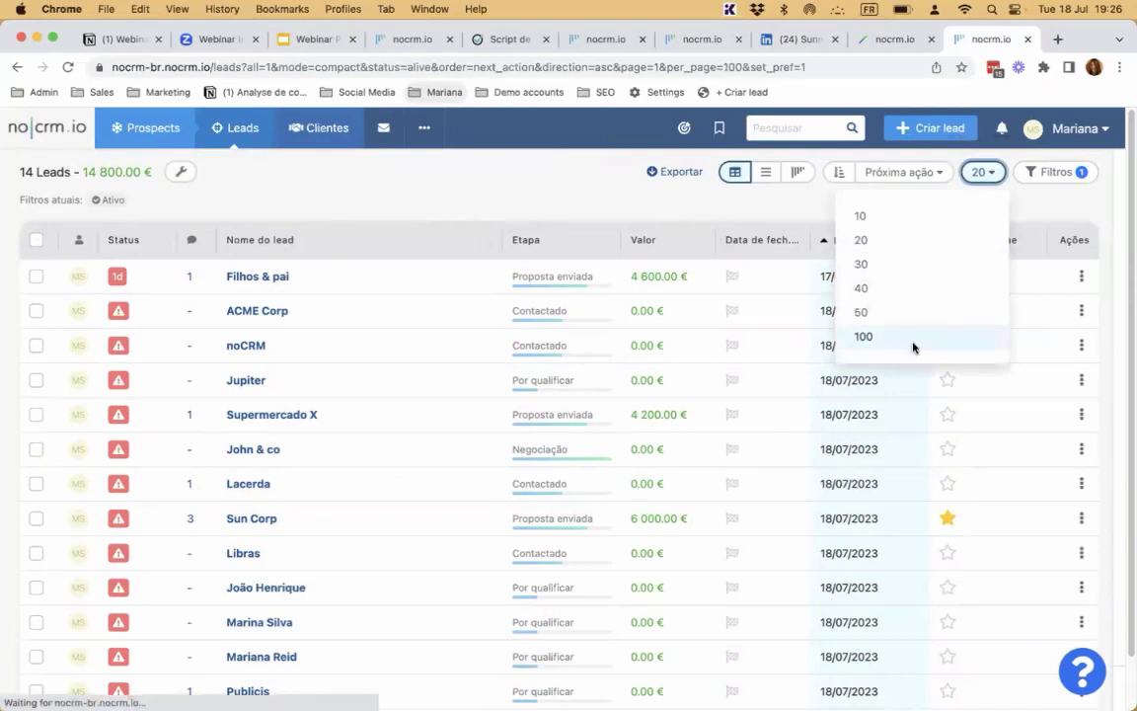
{"action": "left_click", "coordinate": [987, 180]}
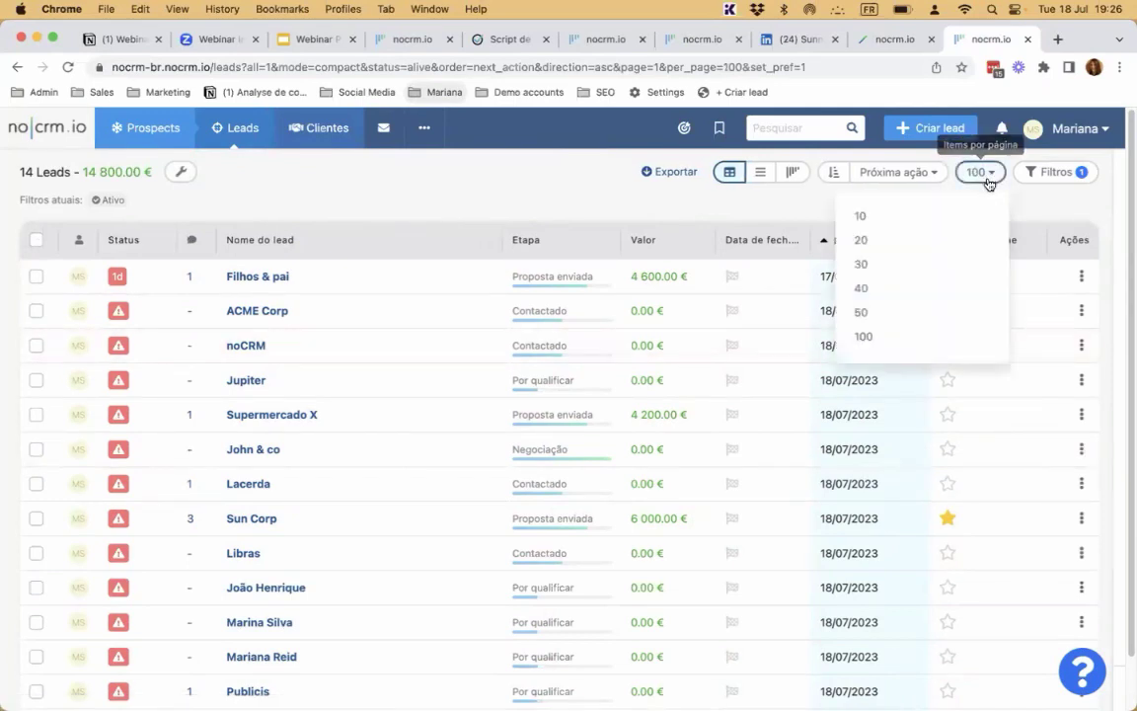
{"action": "left_click", "coordinate": [493, 176]}
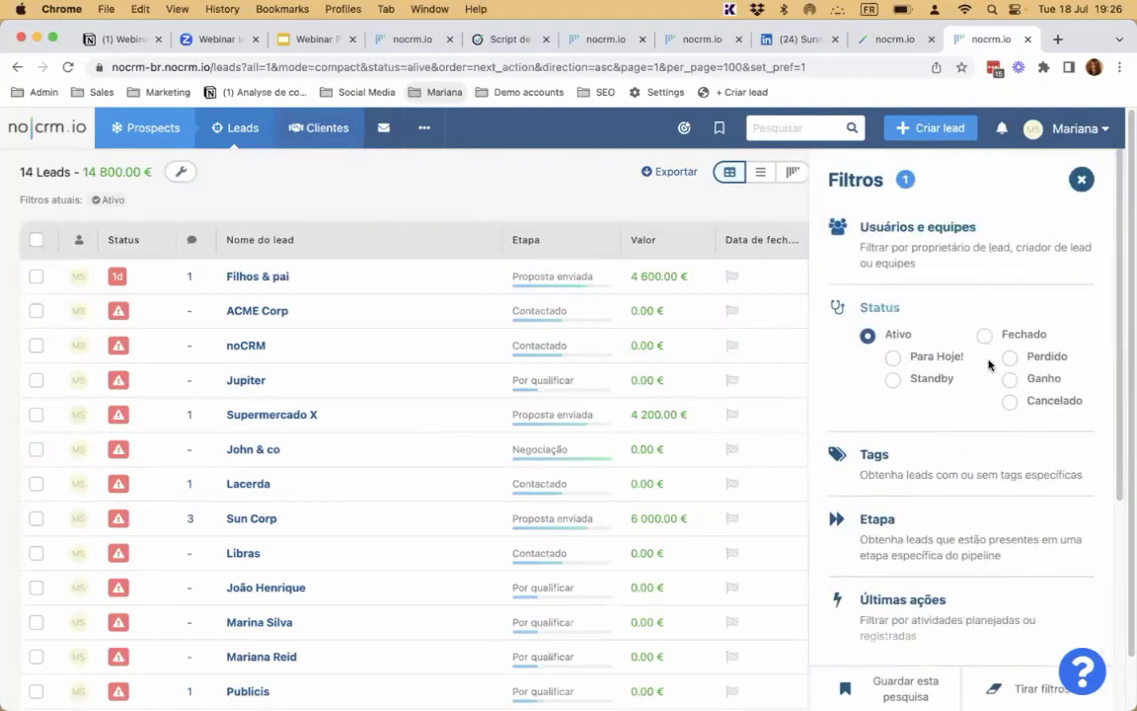
Step: Filter the active leads by the SEO tag, close the filters and remove the tag filter
{"action": "left_click", "coordinate": [914, 474]}
{"action": "left_click", "coordinate": [911, 500]}
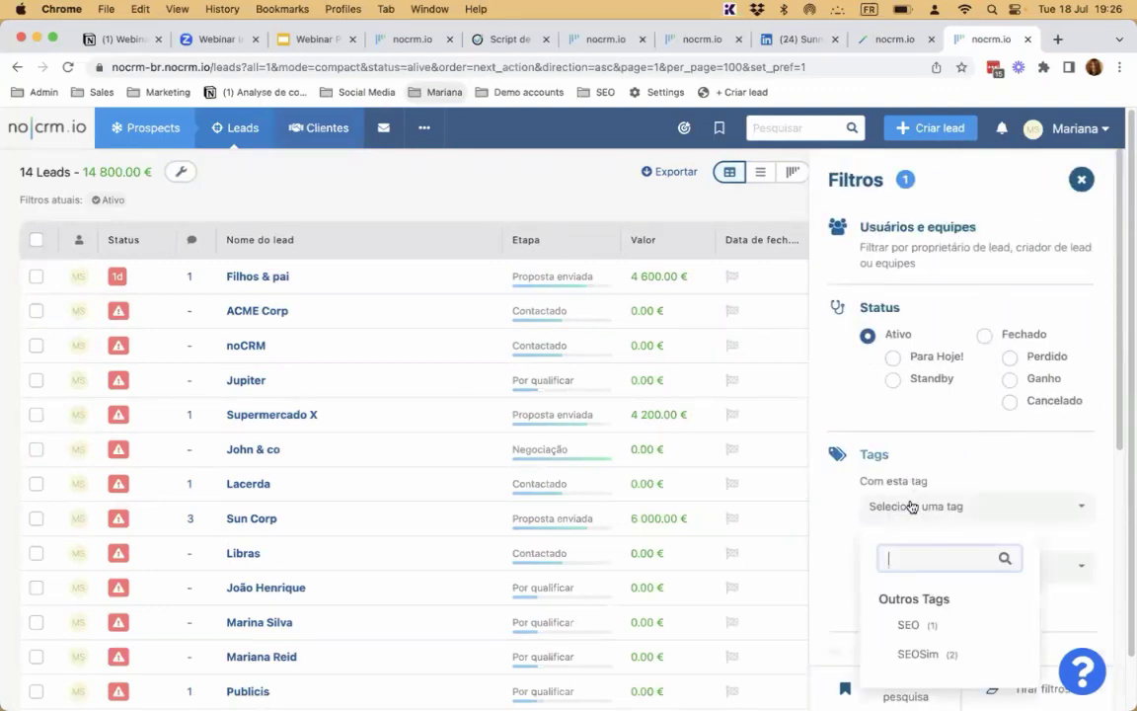
{"action": "left_click", "coordinate": [904, 624]}
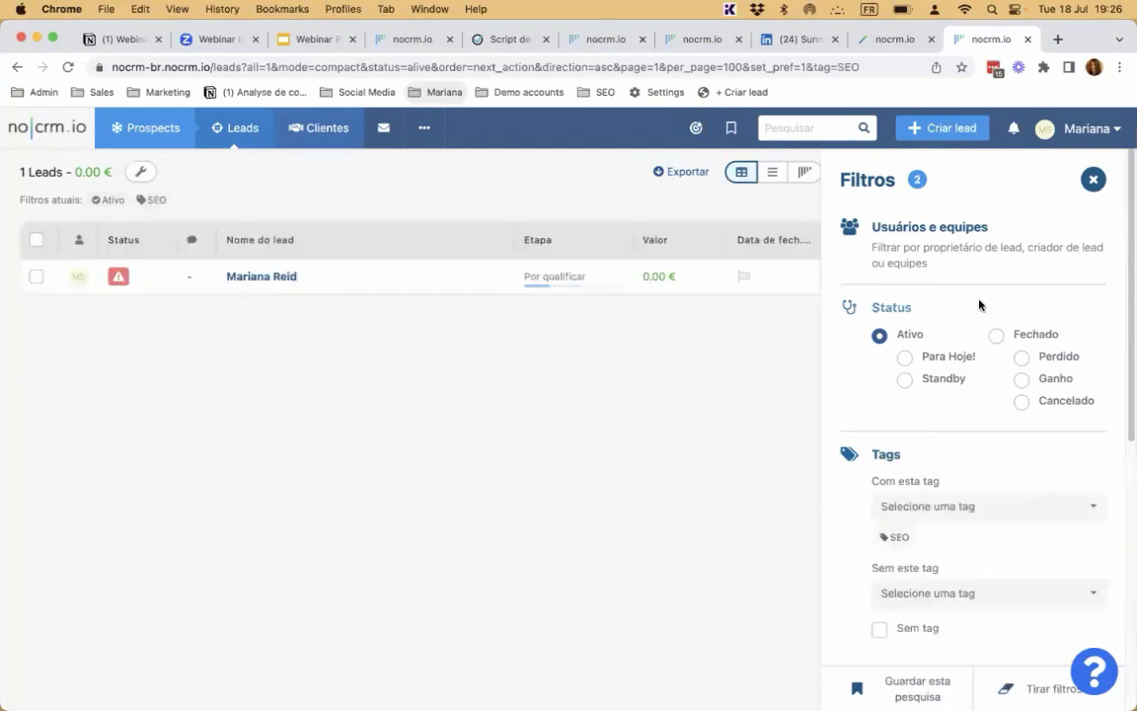
{"action": "left_click", "coordinate": [1091, 179]}
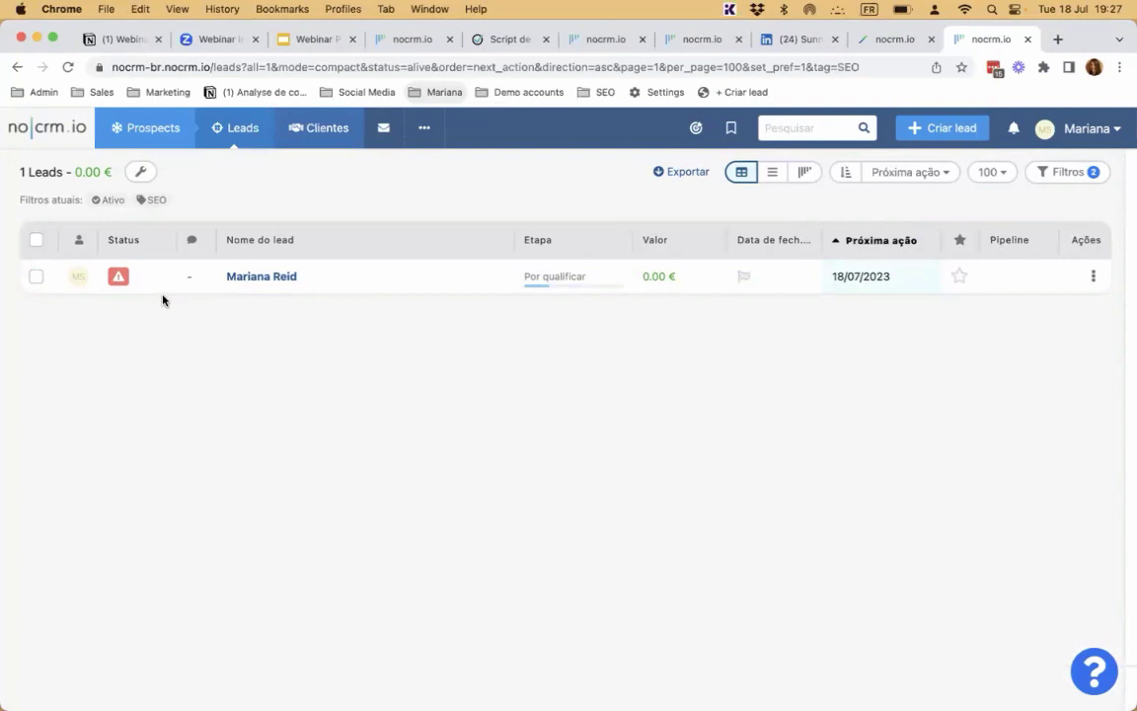
{"action": "left_click", "coordinate": [142, 201]}
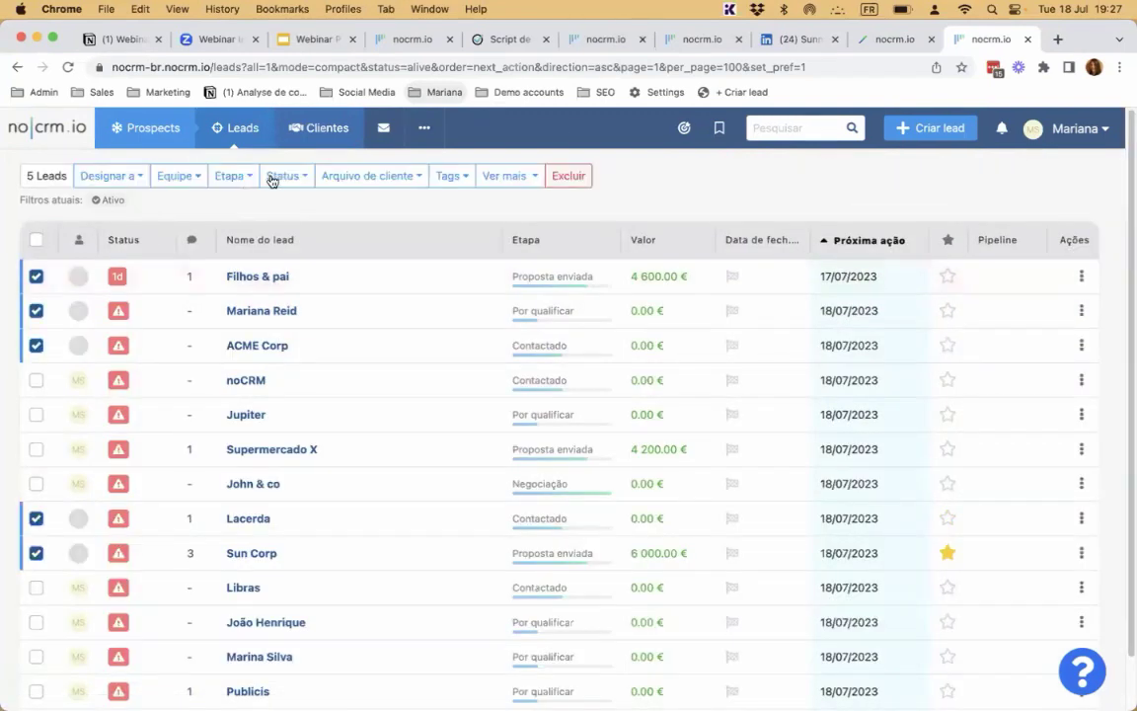
Step: Change the status of the five selected leads to Perdido and return them to Para Hoje!
{"action": "left_click", "coordinate": [267, 178]}
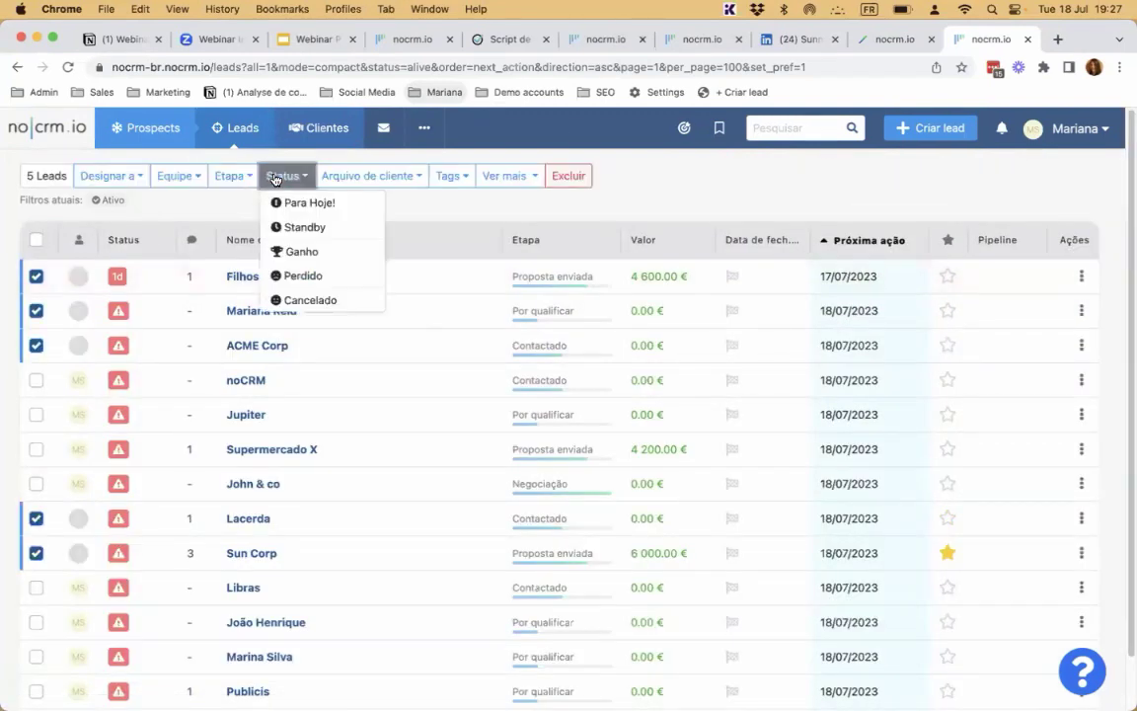
{"action": "left_click", "coordinate": [306, 275]}
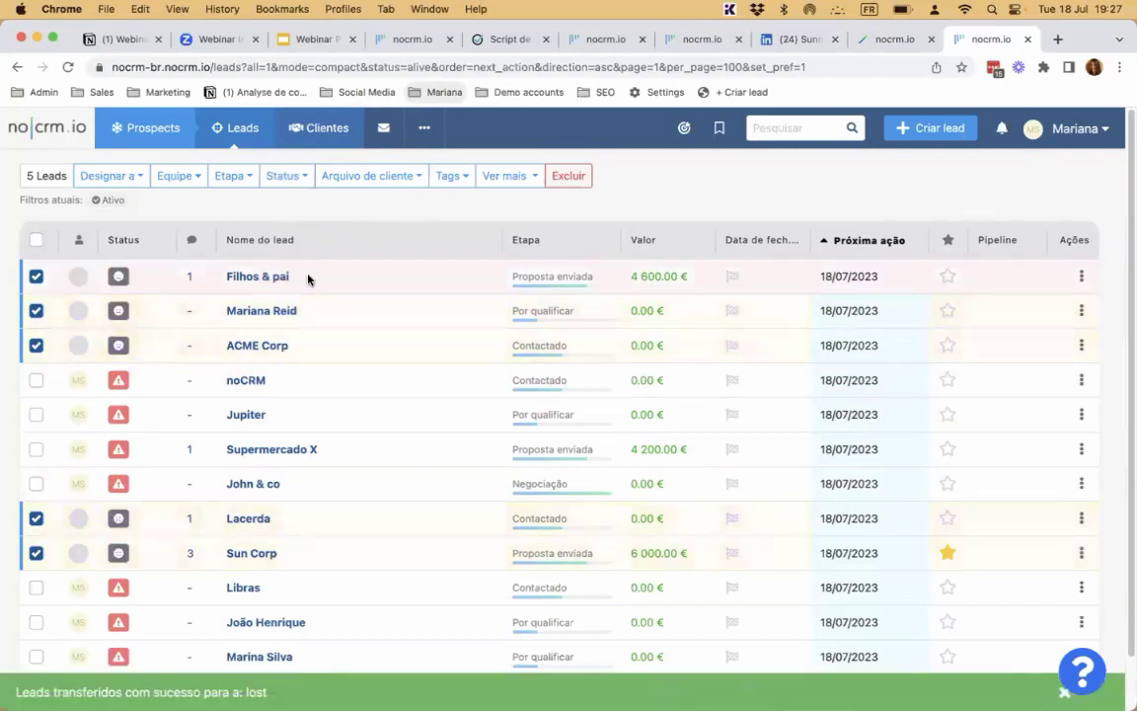
{"action": "left_click", "coordinate": [285, 176]}
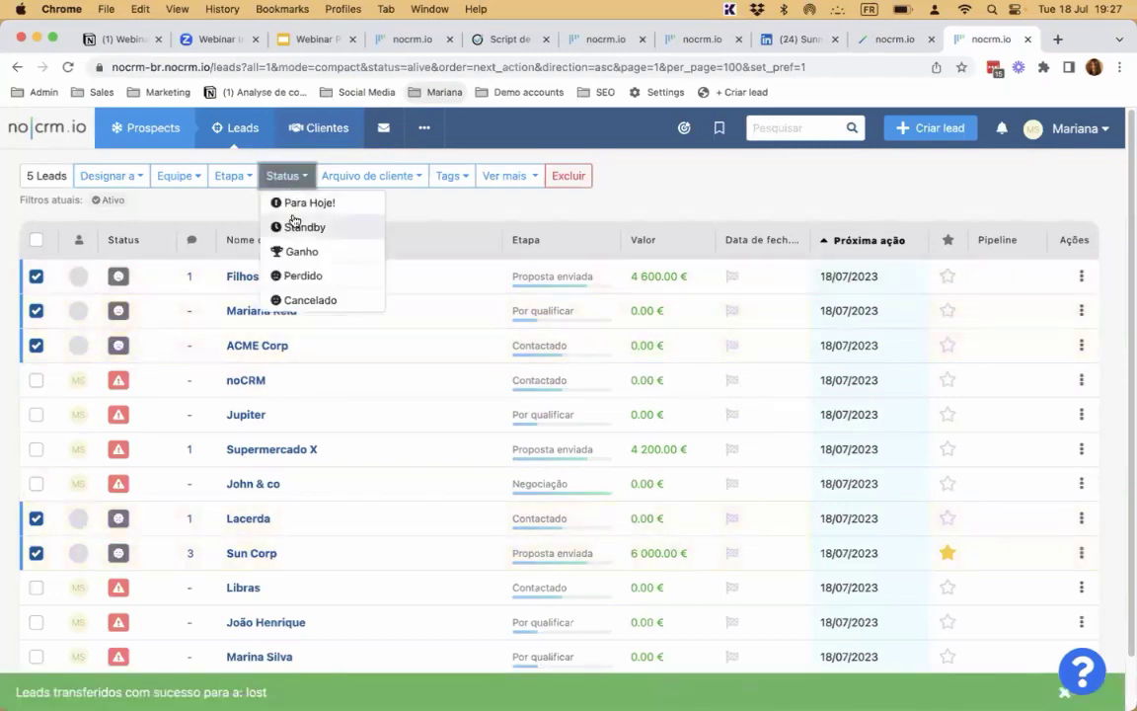
{"action": "left_click", "coordinate": [293, 205]}
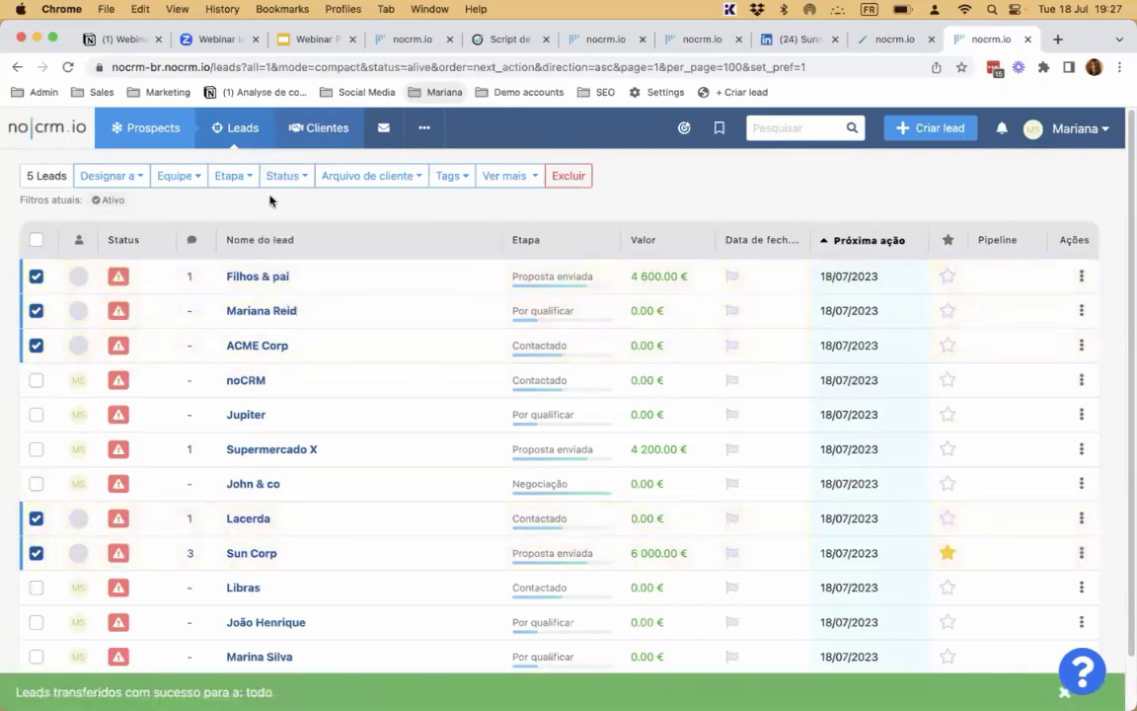
Step: Put the five selected leads on Standby with an alert date of 01/08/2023
{"action": "left_click", "coordinate": [283, 176]}
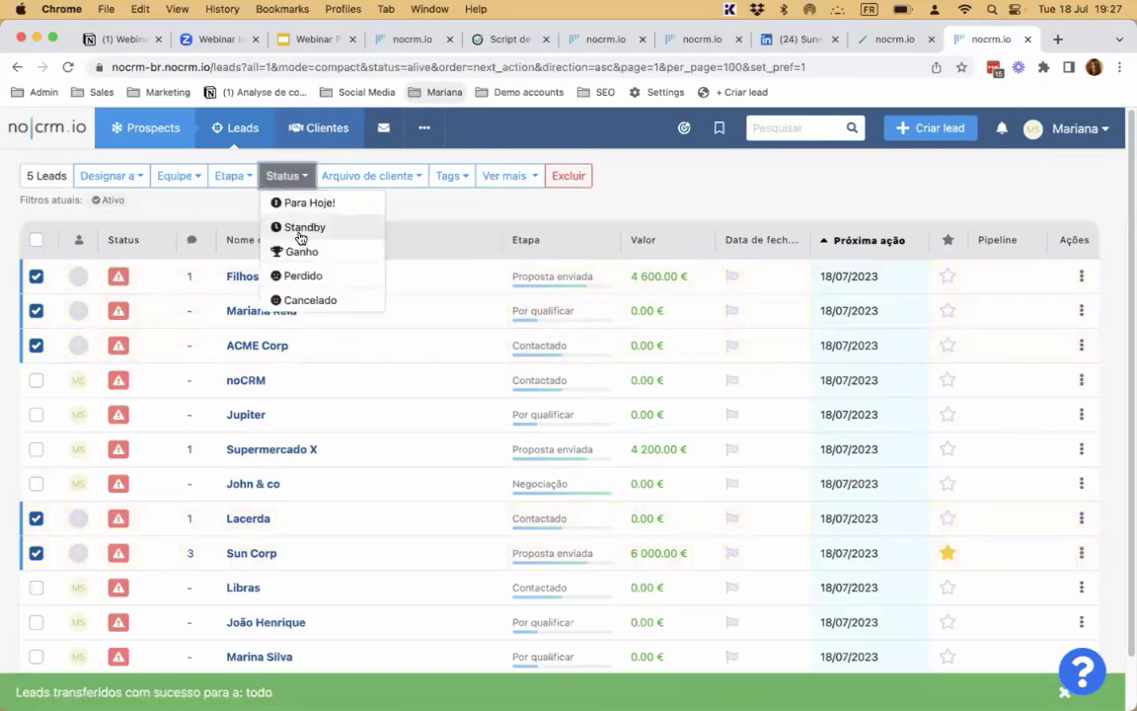
{"action": "left_click", "coordinate": [301, 229]}
{"action": "left_click", "coordinate": [314, 235]}
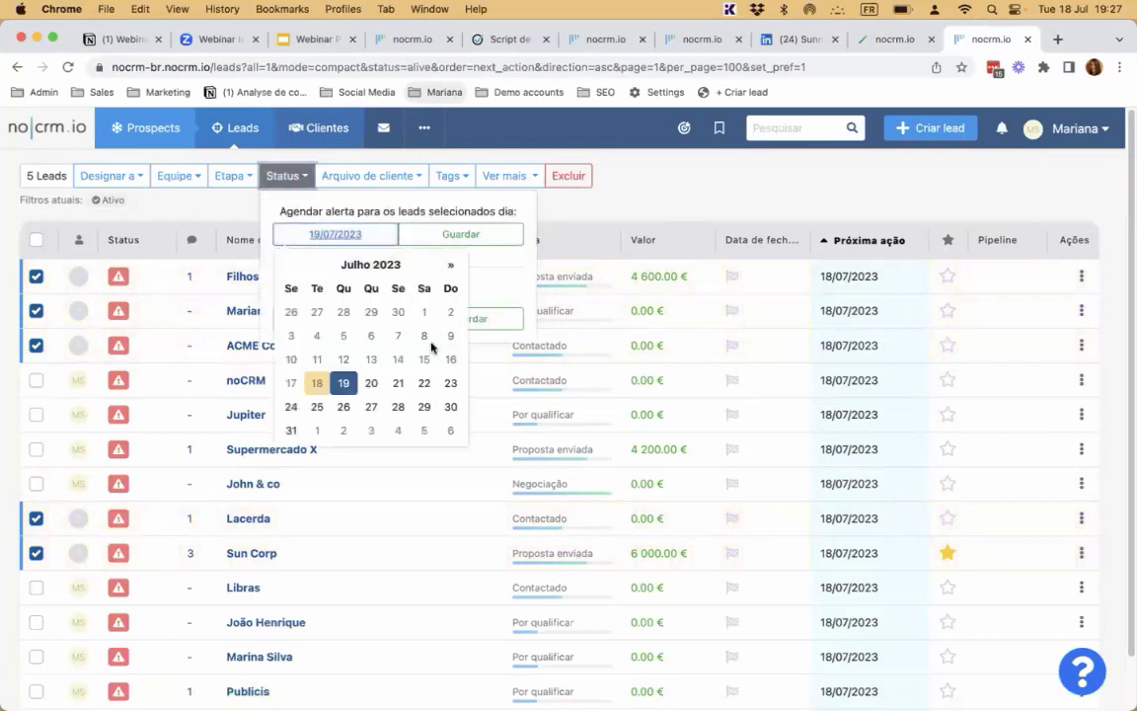
{"action": "left_click", "coordinate": [314, 385]}
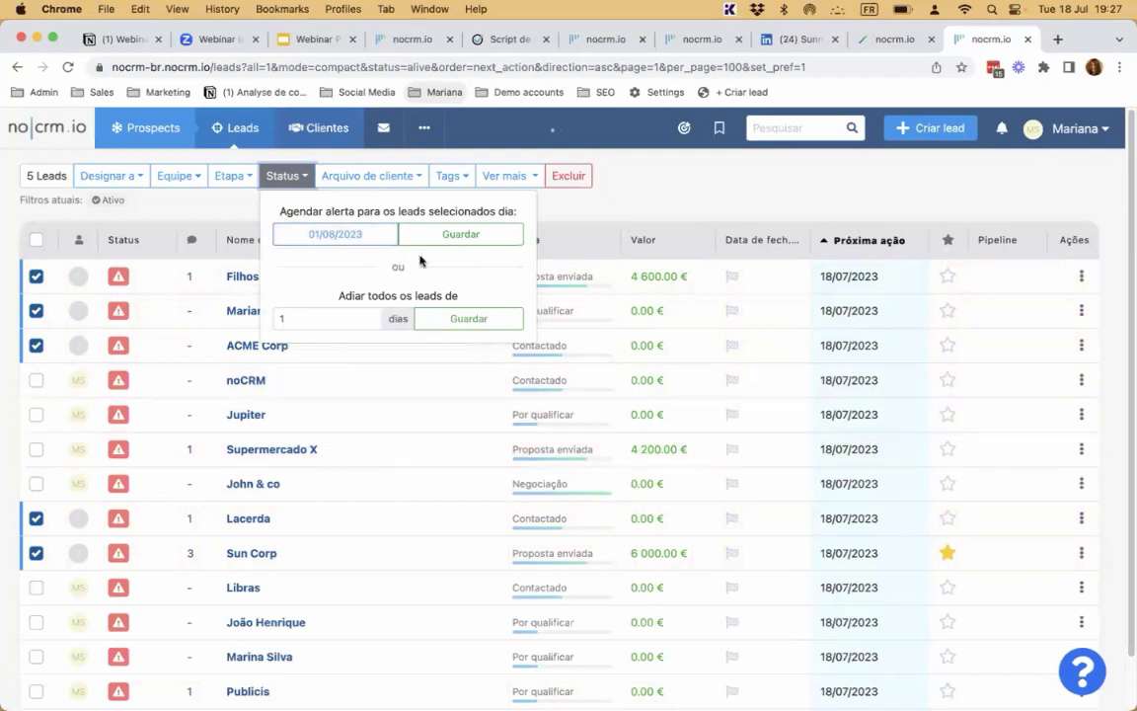
{"action": "left_click", "coordinate": [461, 234]}
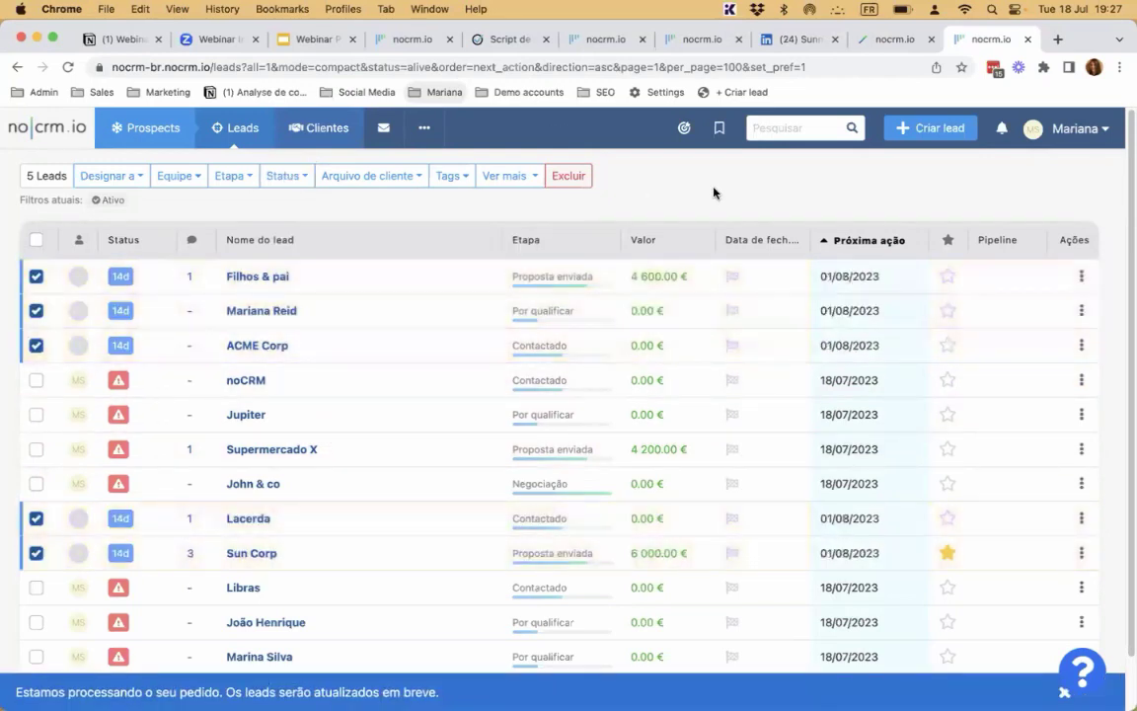
Step: View the tag options for the selected leads, close them, and toggle the selection of all leads
{"action": "left_click", "coordinate": [457, 184]}
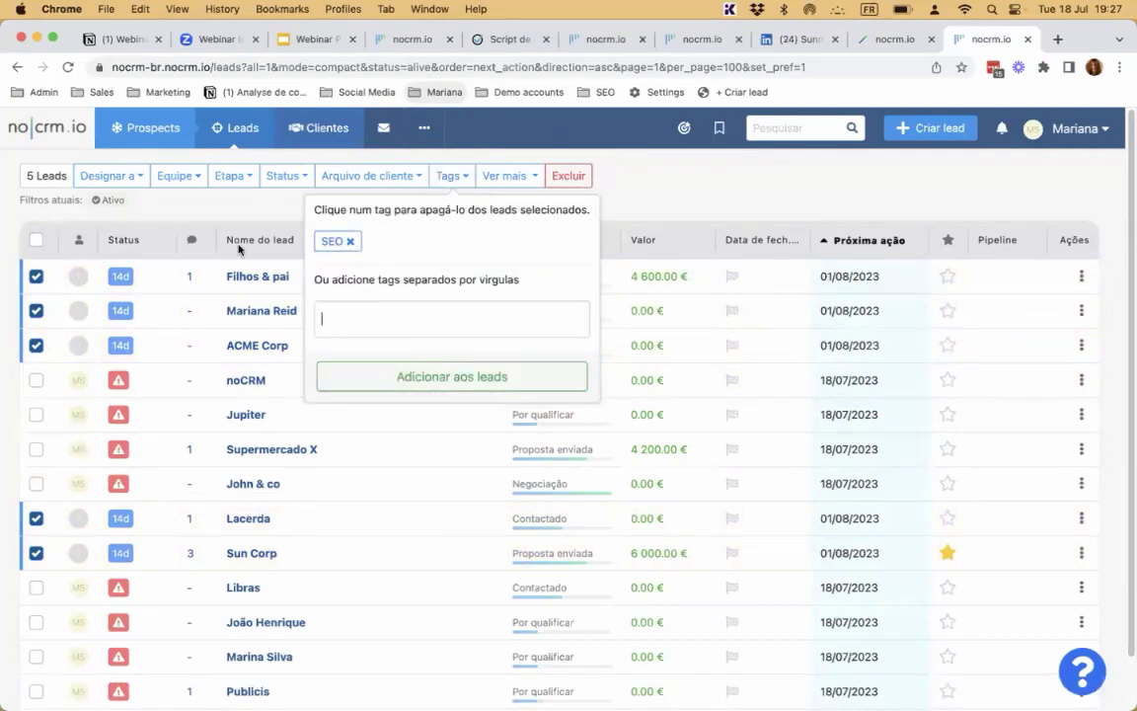
{"action": "left_click", "coordinate": [192, 222]}
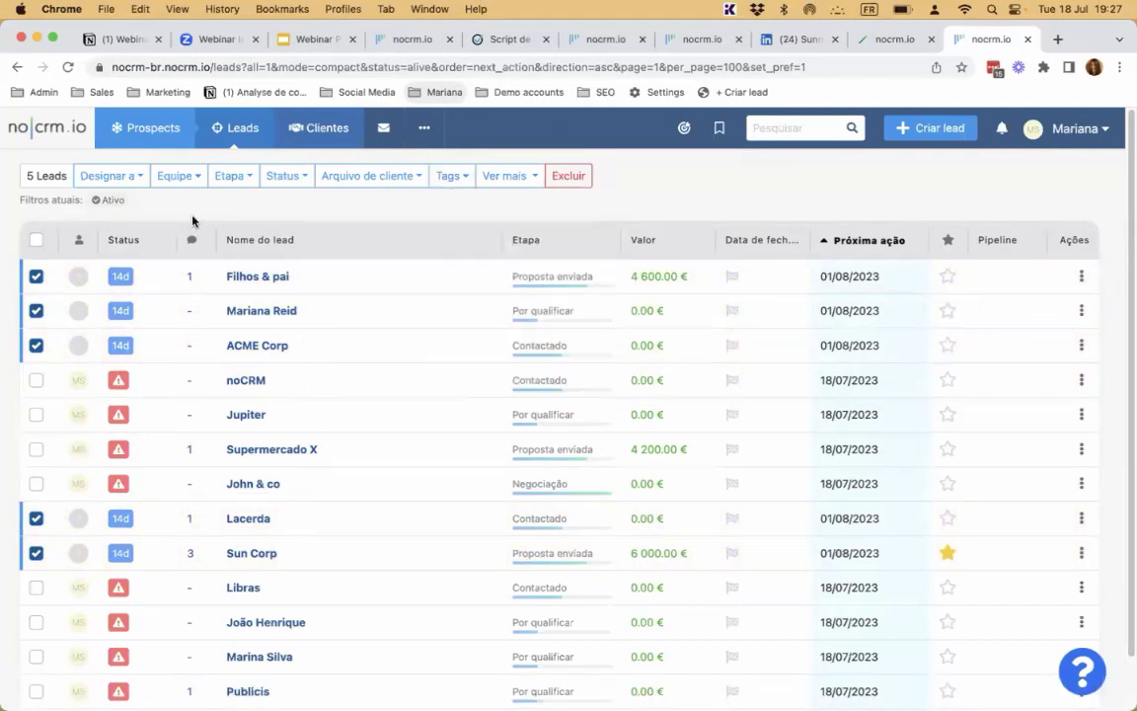
{"action": "left_click", "coordinate": [36, 239]}
{"action": "left_click", "coordinate": [35, 239]}
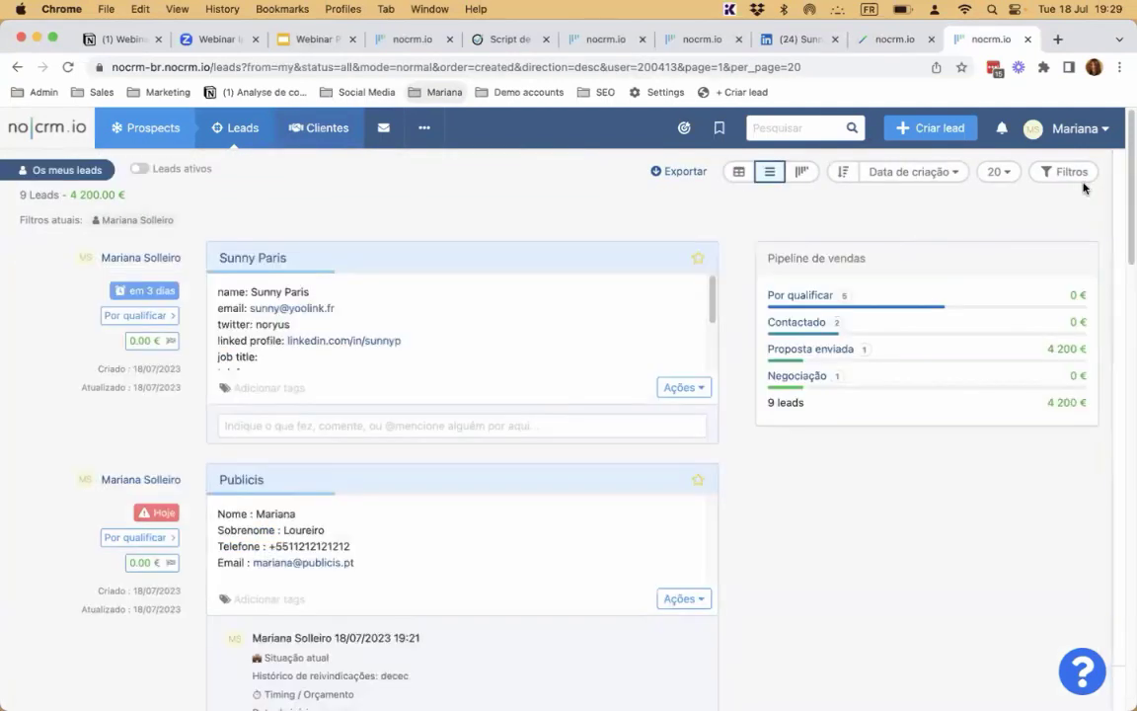
Step: Switch the leads list through the expanded and compact views, ending in the pipeline view by stages
{"action": "left_click", "coordinate": [803, 173]}
{"action": "left_click", "coordinate": [816, 175]}
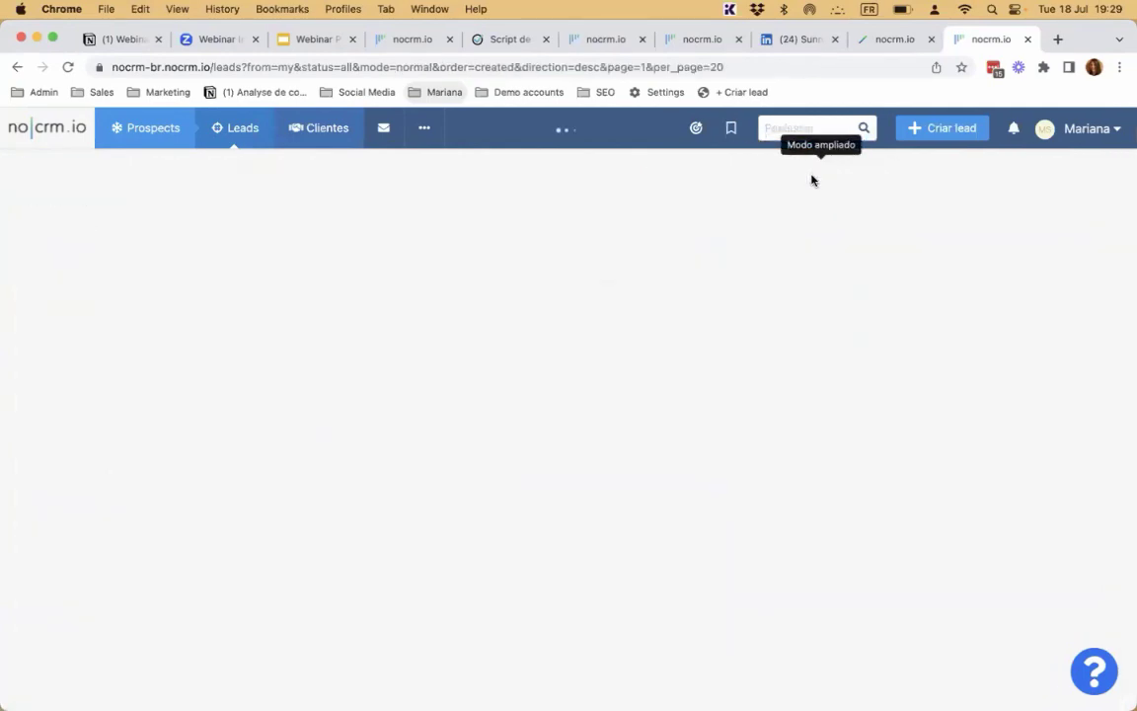
{"action": "left_click", "coordinate": [751, 175]}
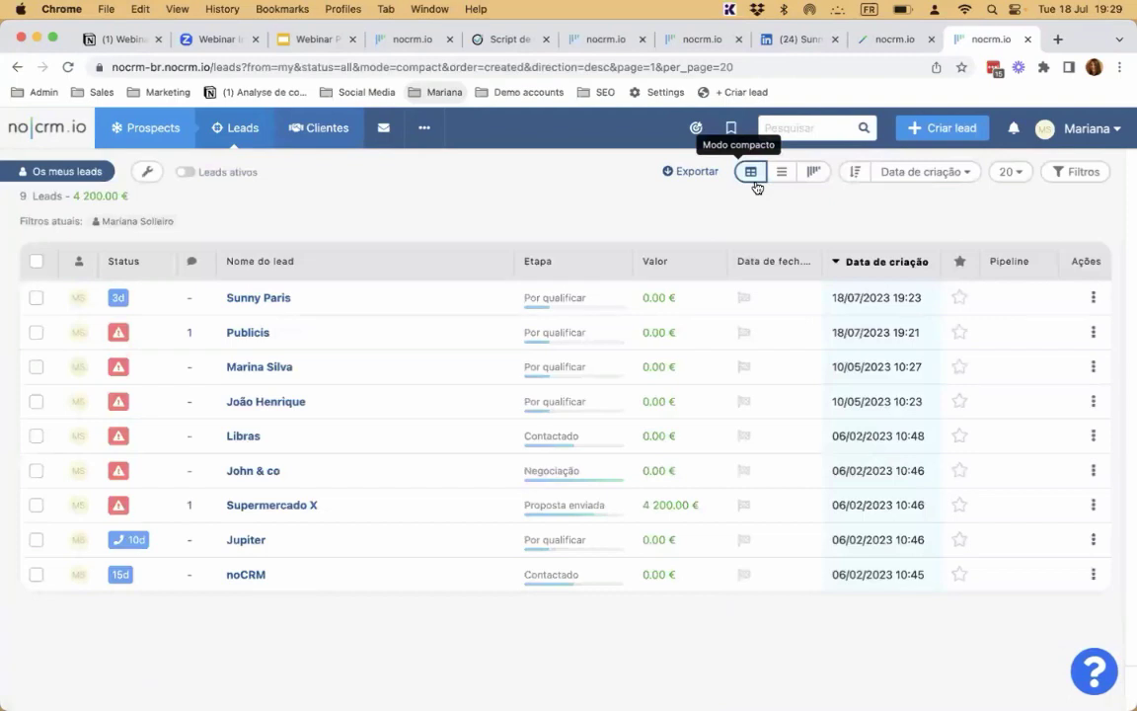
{"action": "left_click", "coordinate": [814, 175]}
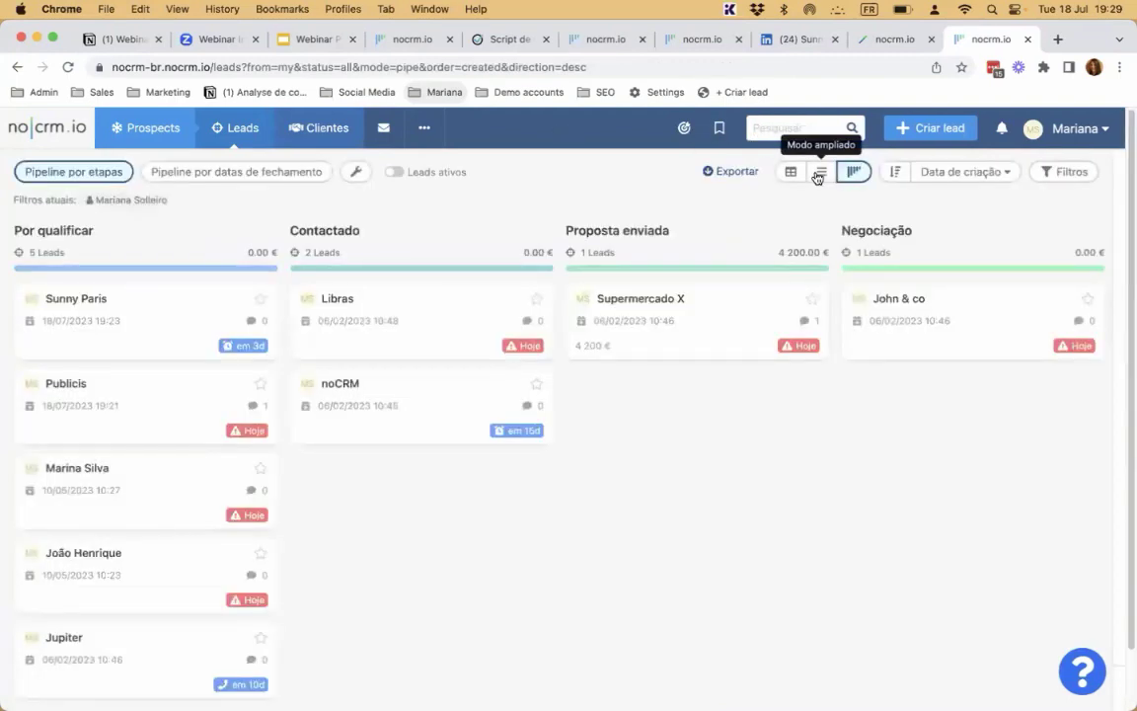
Step: Move the newest Por qualificar lead to Negociação and back to Proposta enviada, and move the noCRM lead to Proposta enviada
{"action": "left_click_drag", "start_coordinate": [109, 334], "coordinate": [888, 302]}
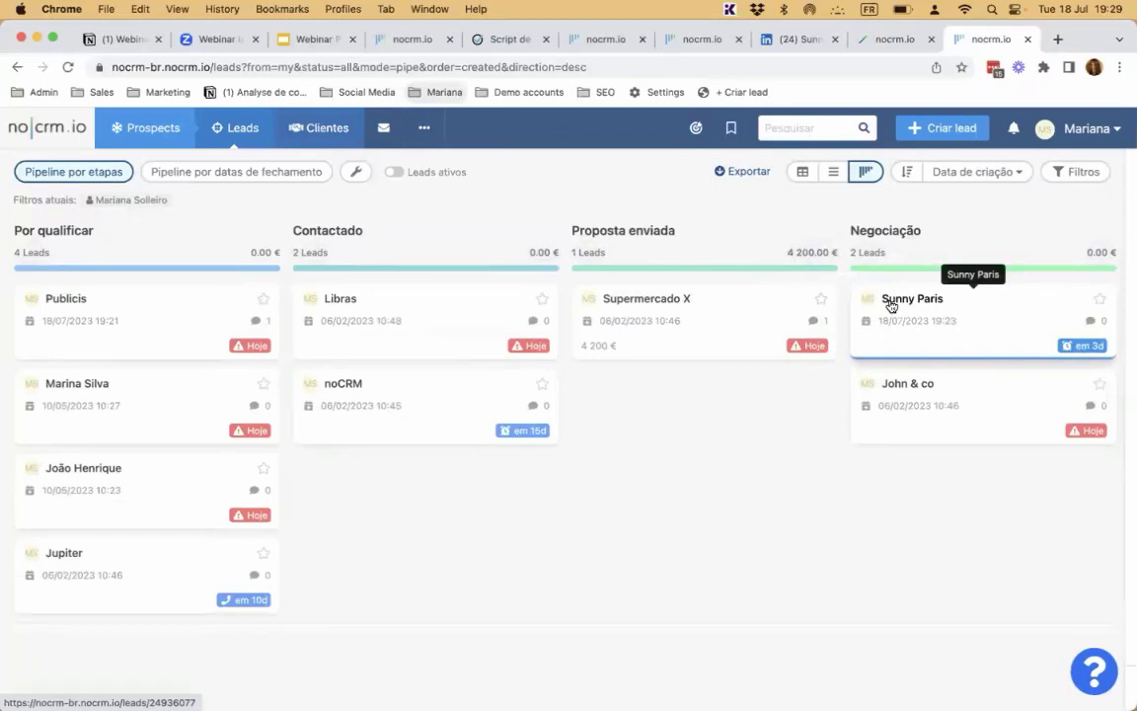
{"action": "left_click_drag", "start_coordinate": [890, 306], "coordinate": [696, 314]}
{"action": "mouse_move", "coordinate": [480, 327]}
{"action": "left_mouse_down"}
{"action": "mouse_move", "coordinate": [632, 297]}
{"action": "mouse_move", "coordinate": [713, 308]}
{"action": "mouse_move", "coordinate": [772, 374]}
{"action": "mouse_move", "coordinate": [495, 333]}
{"action": "left_mouse_up"}
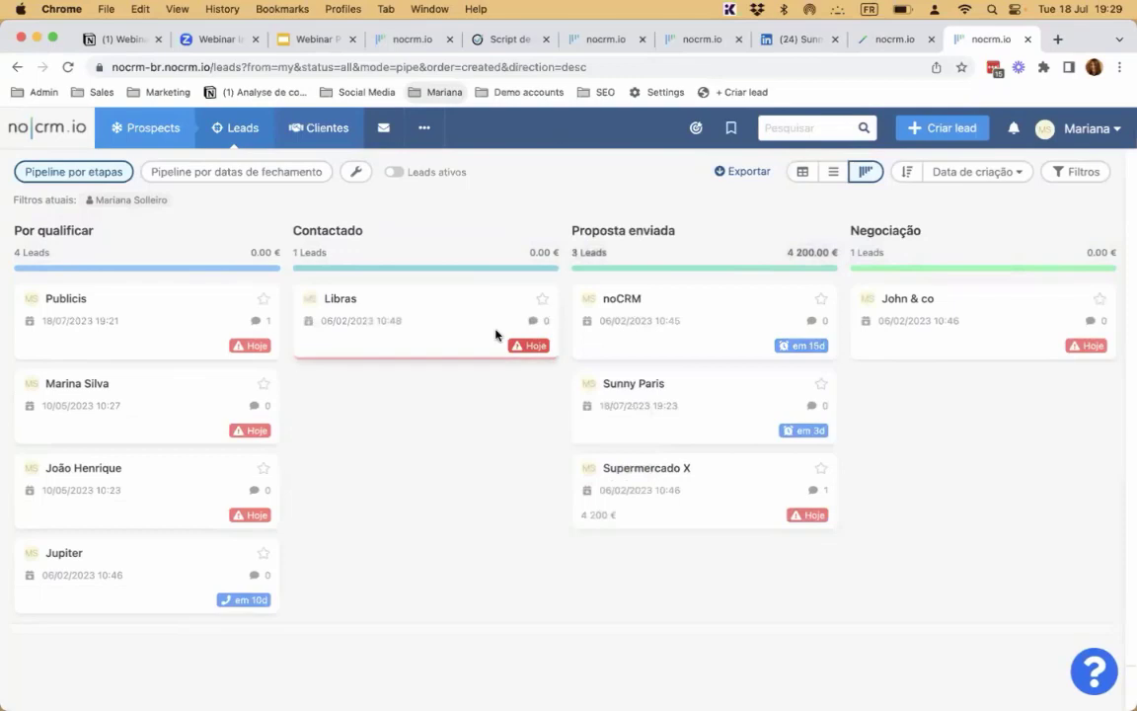
Step: Put the Libras lead on Standby until 19/07/2023 with Reunião as planned activity and Atende as last activity, save and close it
{"action": "left_click", "coordinate": [343, 307]}
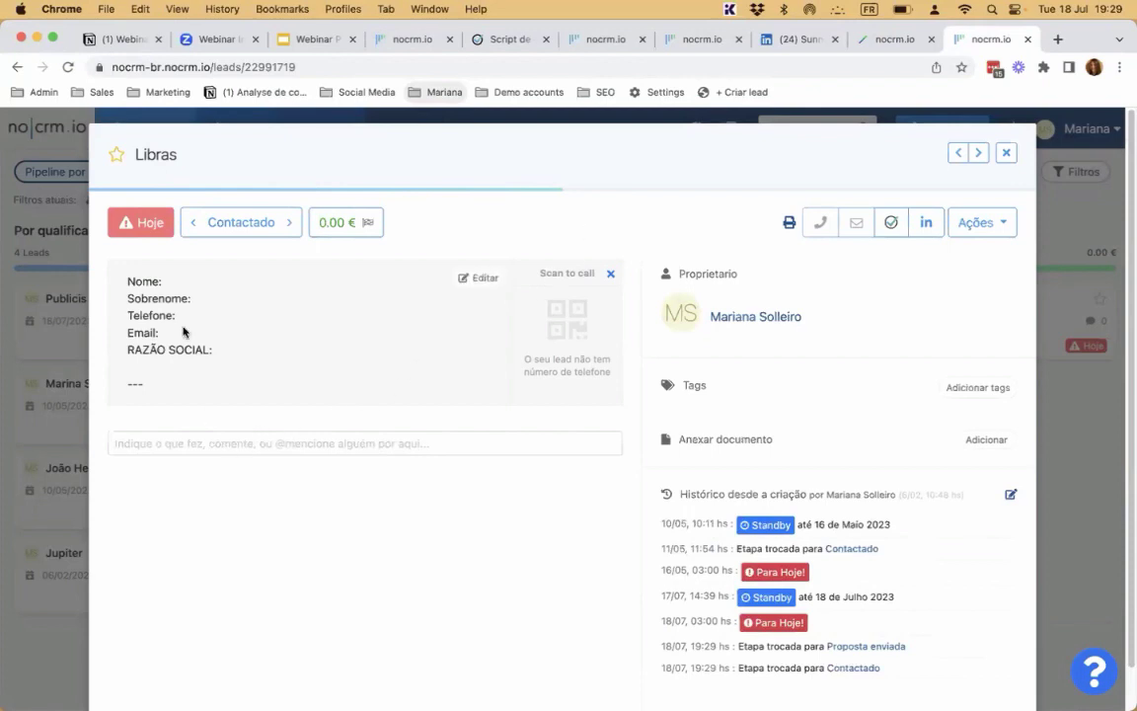
{"action": "left_click", "coordinate": [153, 234]}
{"action": "left_click", "coordinate": [144, 284]}
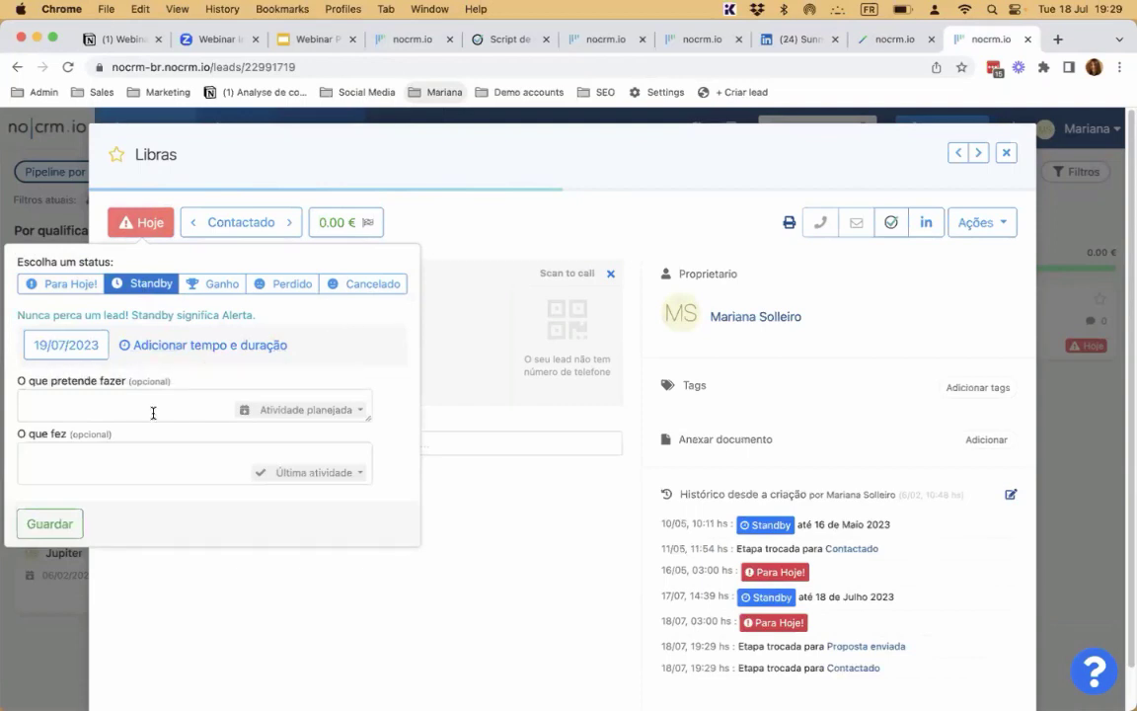
{"action": "left_click", "coordinate": [286, 411]}
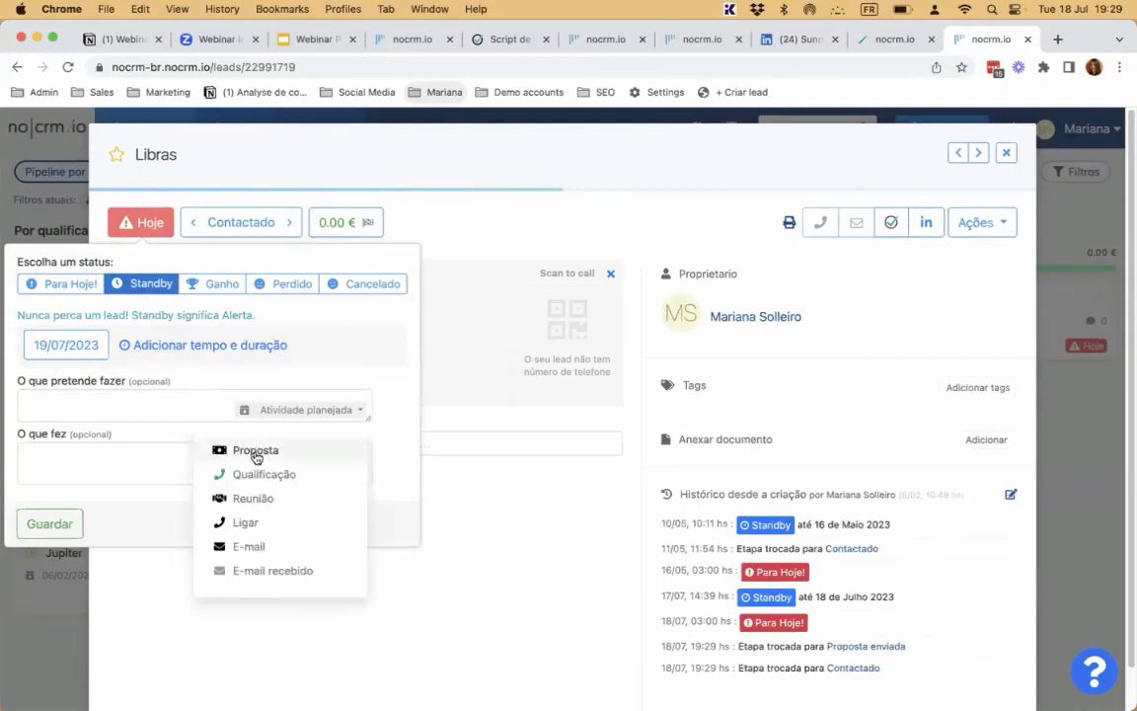
{"action": "left_click", "coordinate": [293, 510]}
{"action": "left_click", "coordinate": [262, 472]}
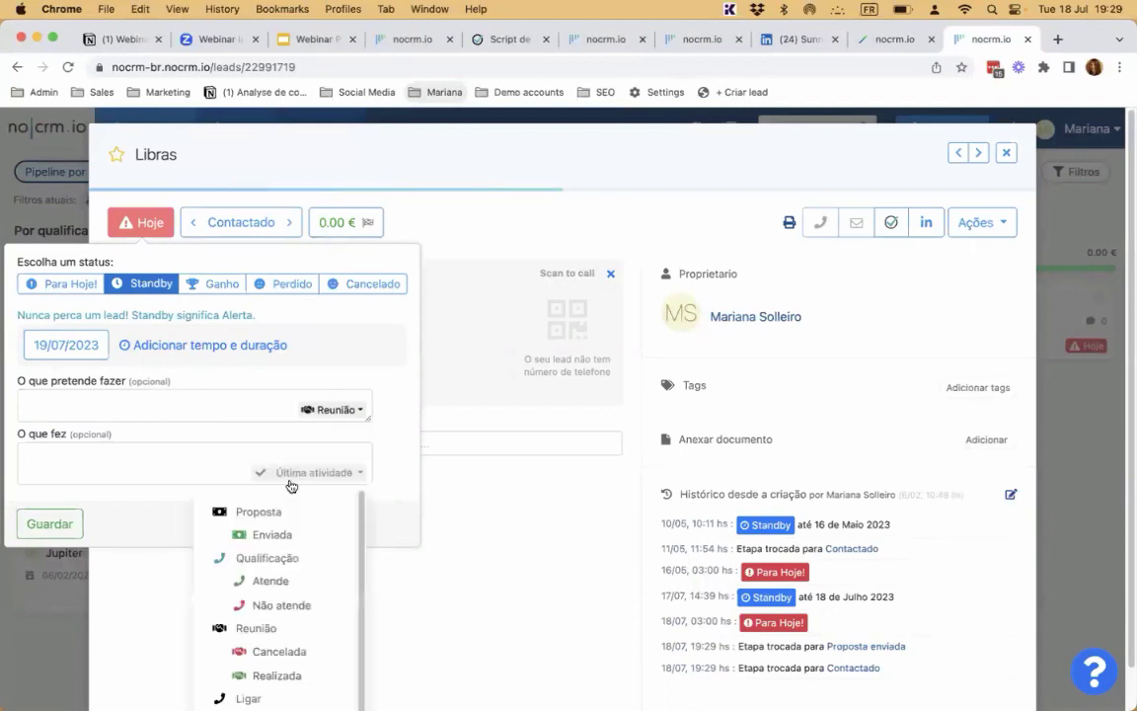
{"action": "left_click", "coordinate": [273, 582]}
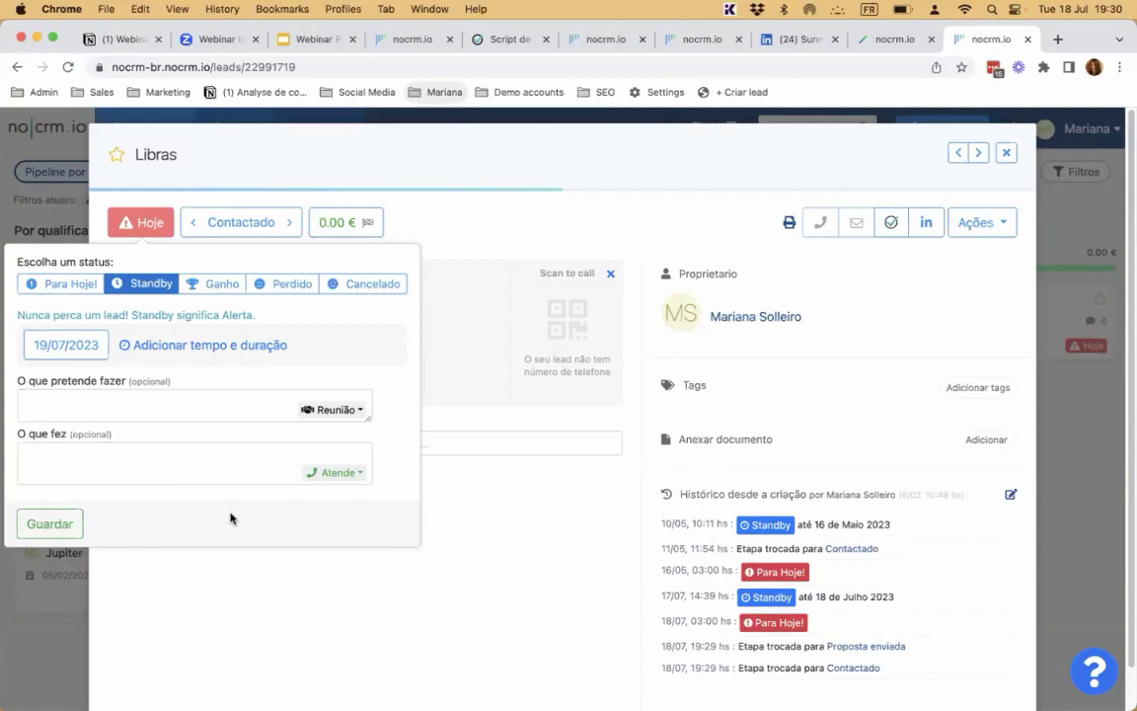
{"action": "left_click", "coordinate": [54, 525]}
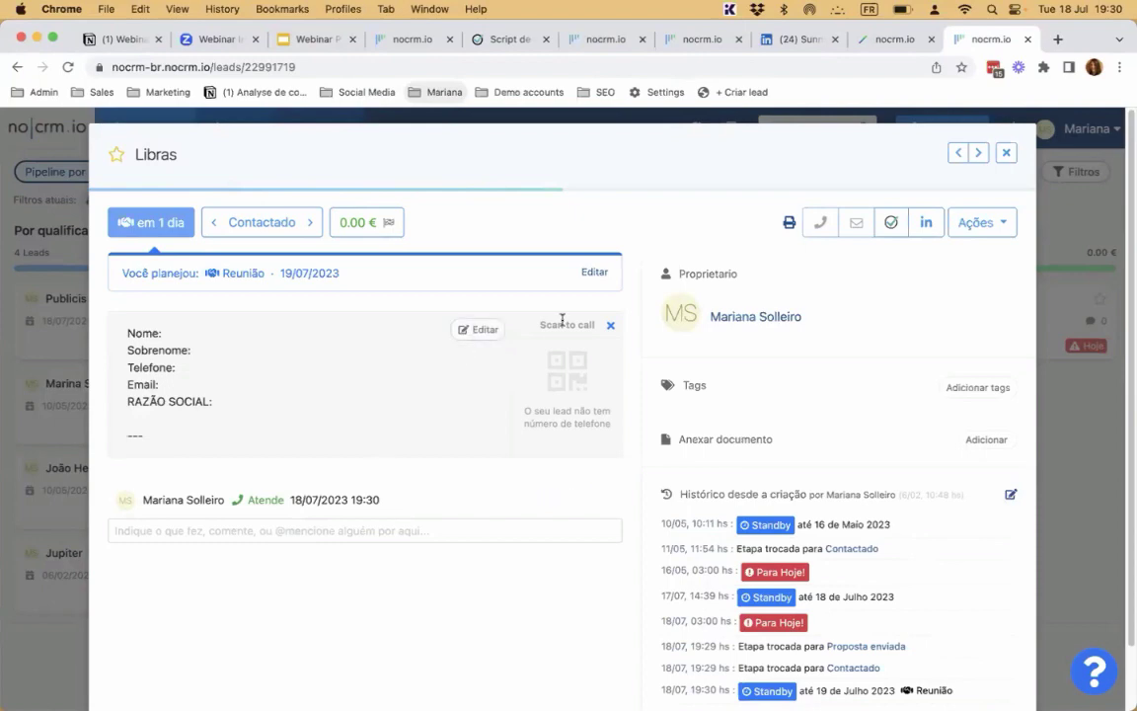
{"action": "left_click", "coordinate": [1006, 152]}
Step: Examine the Atividade da equipe statistics, including the full table of details by period and activity
{"action": "left_click", "coordinate": [424, 128]}
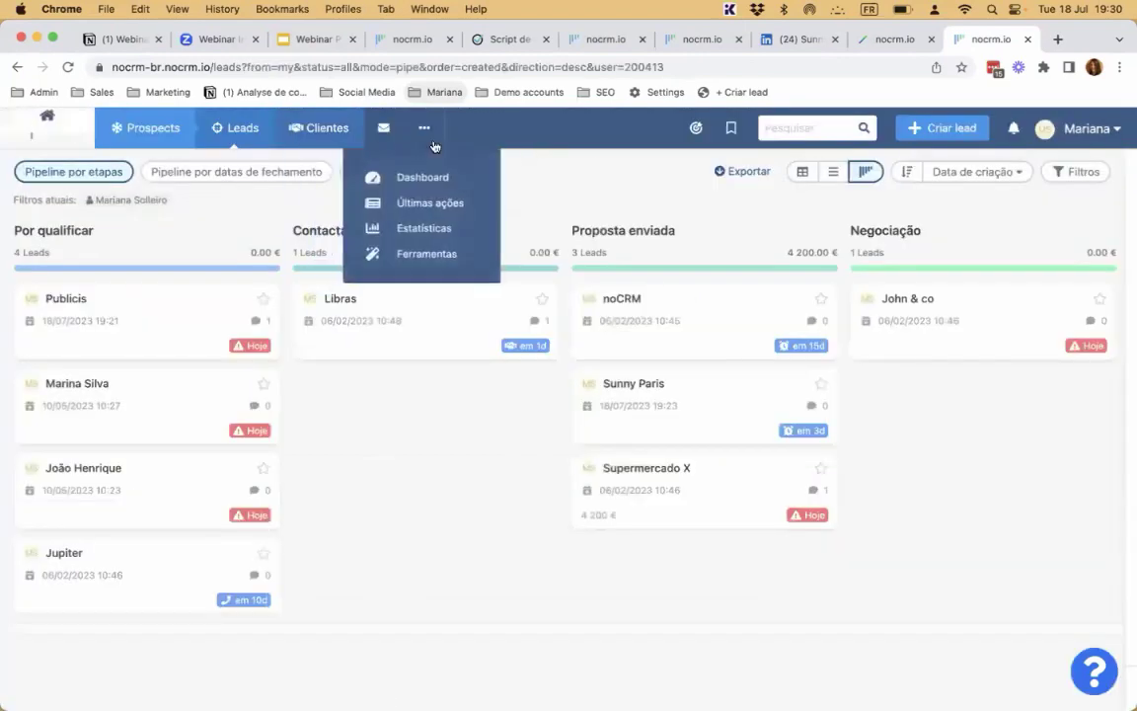
{"action": "left_click", "coordinate": [436, 232]}
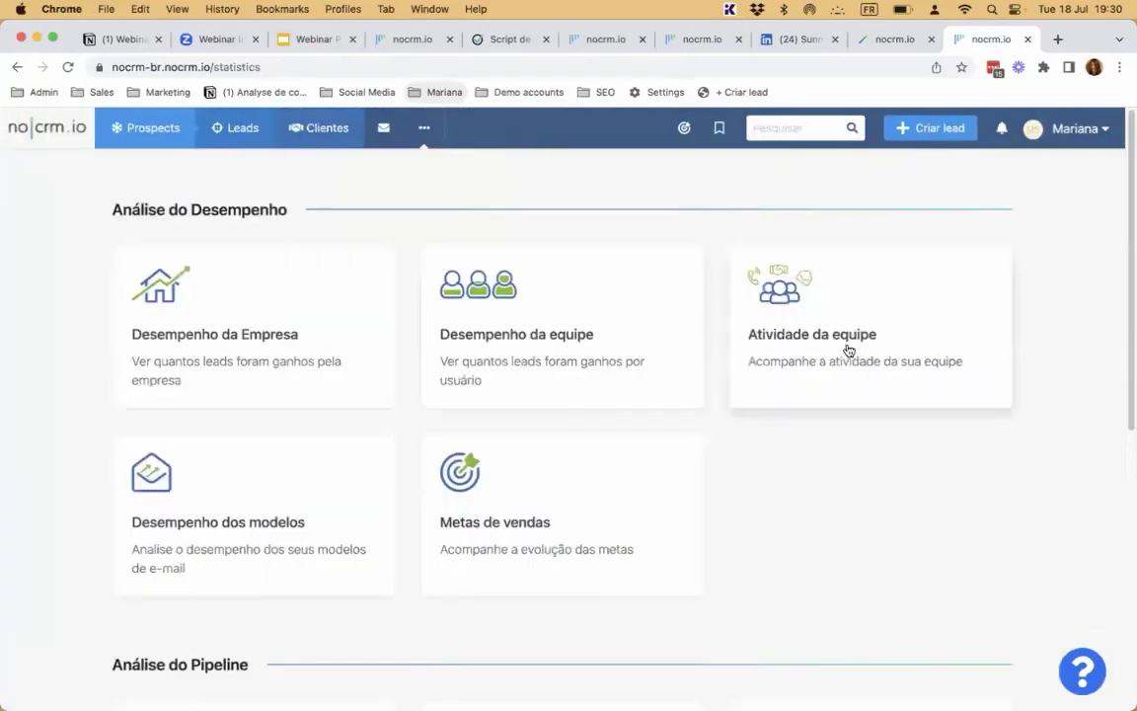
{"action": "left_click", "coordinate": [857, 349]}
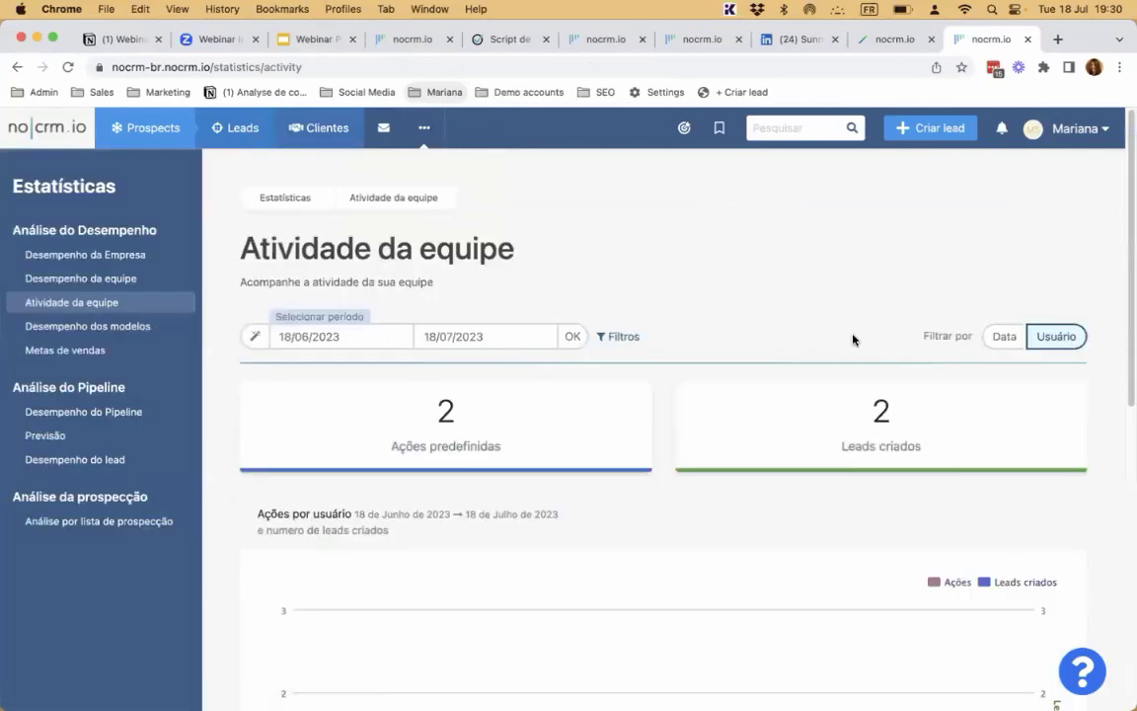
{"action": "scroll", "coordinate": [853, 342], "scroll_direction": "down", "scroll_amount": 10}
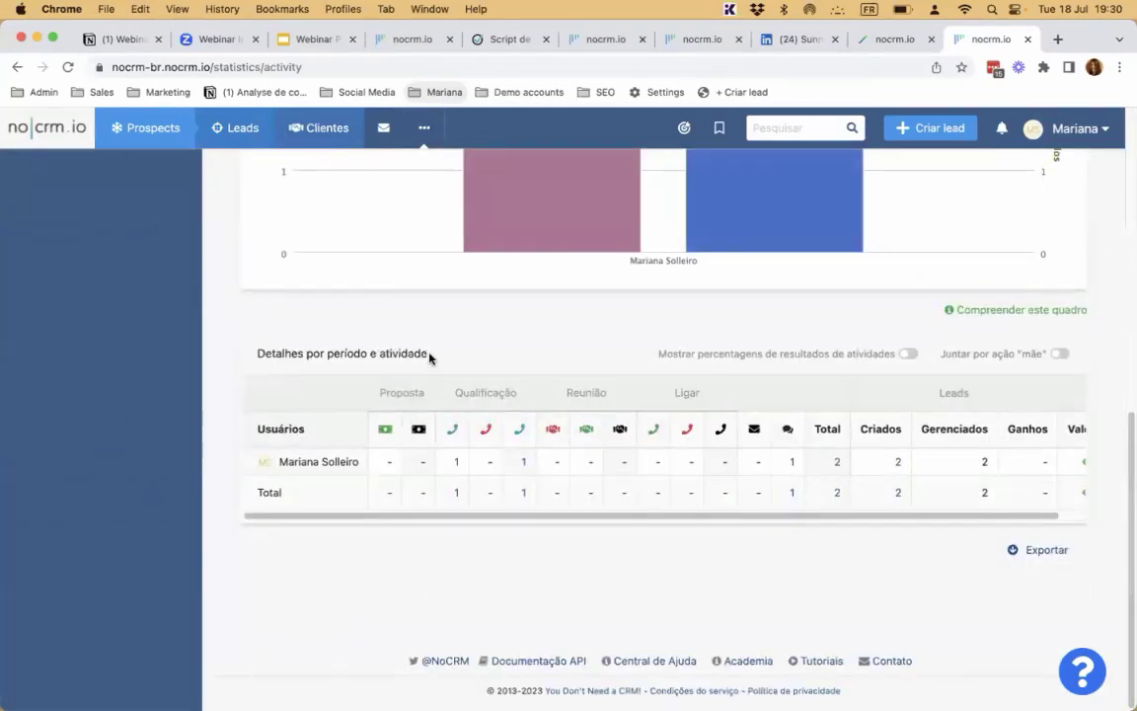
{"action": "scroll", "coordinate": [386, 316], "scroll_direction": "up", "scroll_amount": 10}
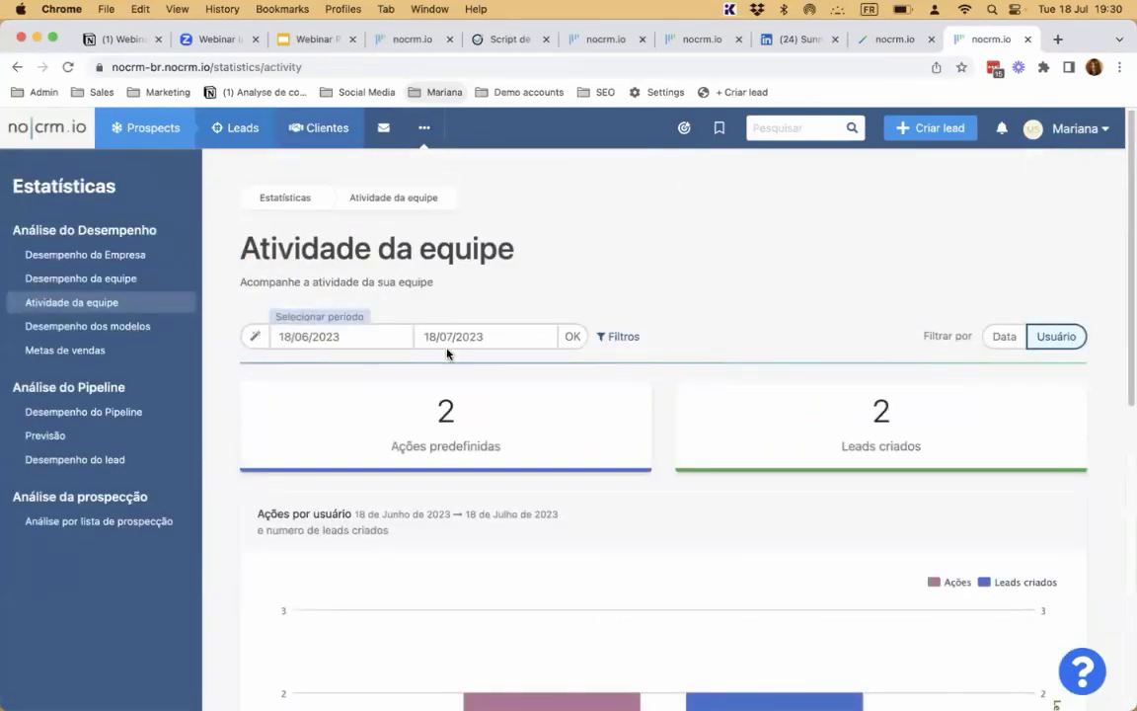
{"action": "scroll", "coordinate": [446, 354], "scroll_direction": "down", "scroll_amount": 10}
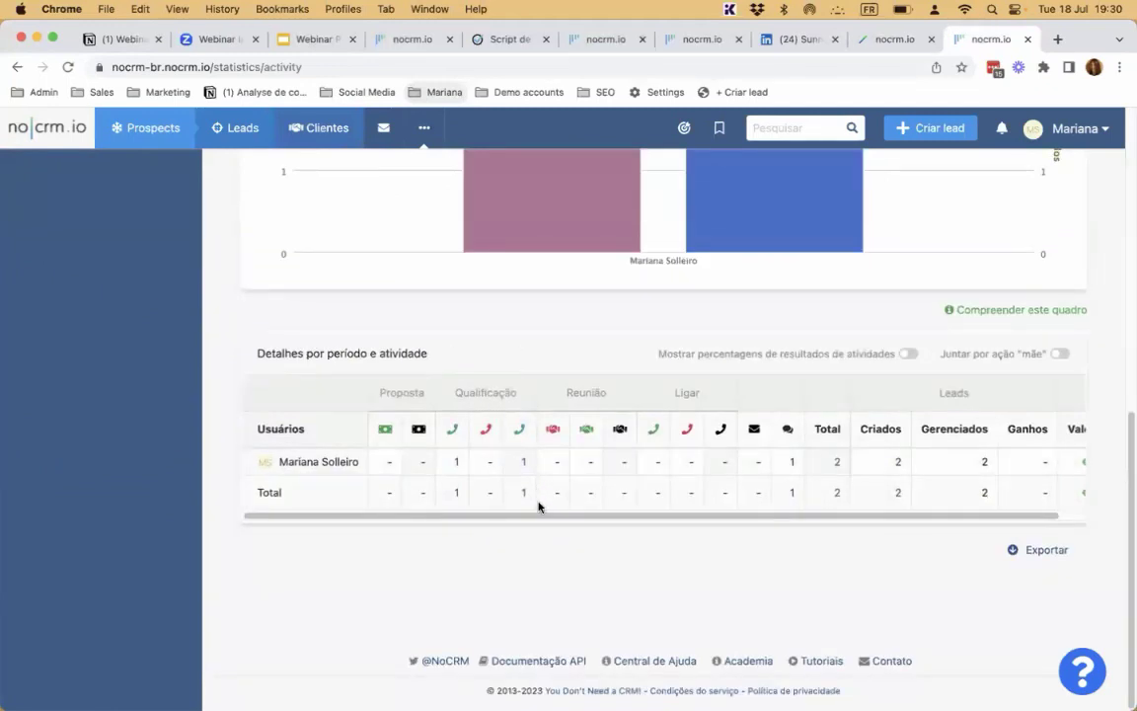
{"action": "left_click_drag", "start_coordinate": [604, 515], "coordinate": [853, 515]}
{"action": "scroll", "coordinate": [435, 511], "scroll_direction": "left", "scroll_amount": 2}
{"action": "scroll", "coordinate": [735, 464], "scroll_direction": "up", "scroll_amount": 6}
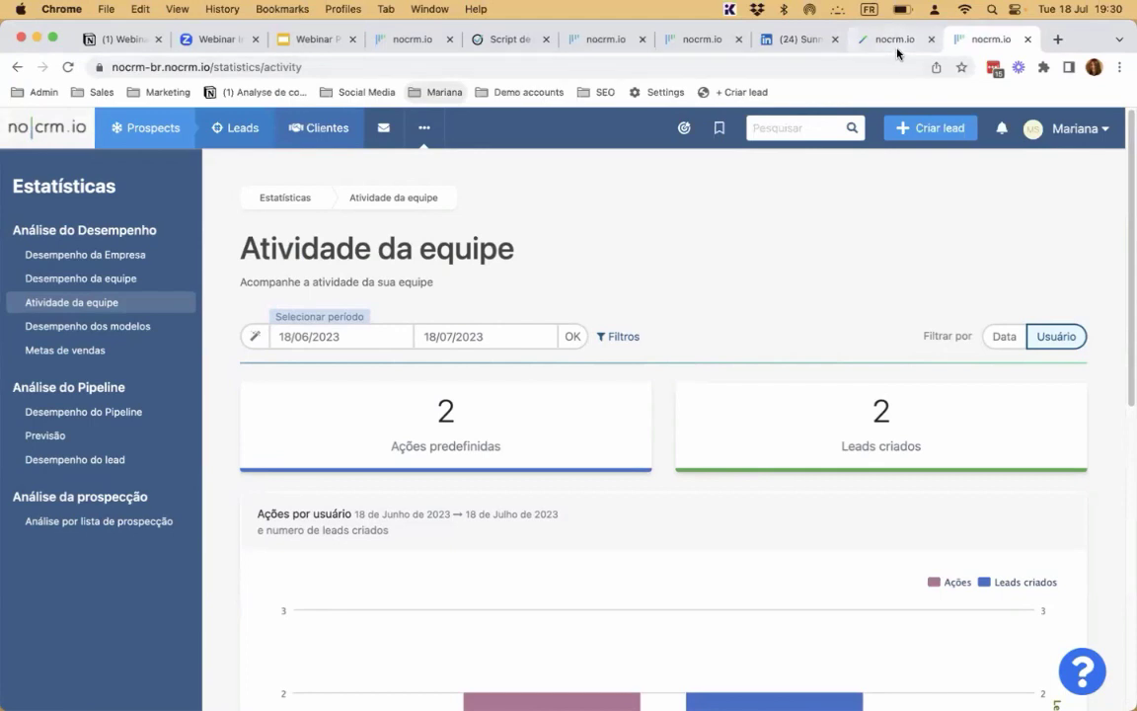
Step: Open the Ações personalizadas de leads page in the administration panel and display its featured templates
{"action": "left_click", "coordinate": [1075, 128]}
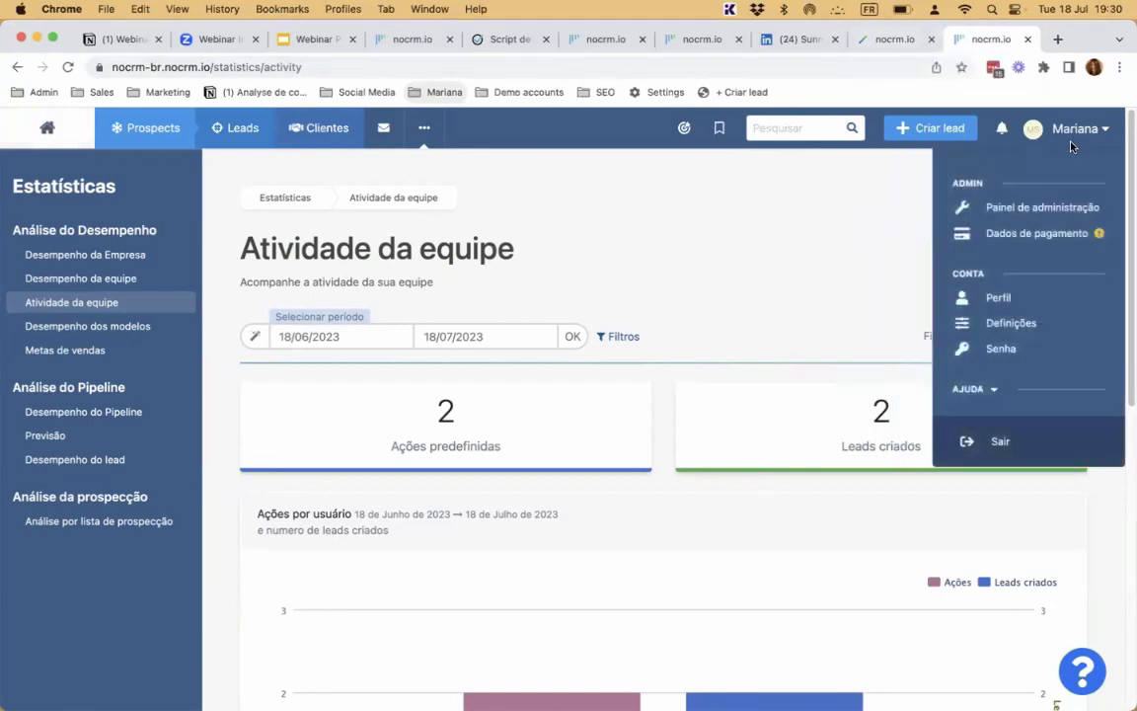
{"action": "left_click", "coordinate": [1048, 209]}
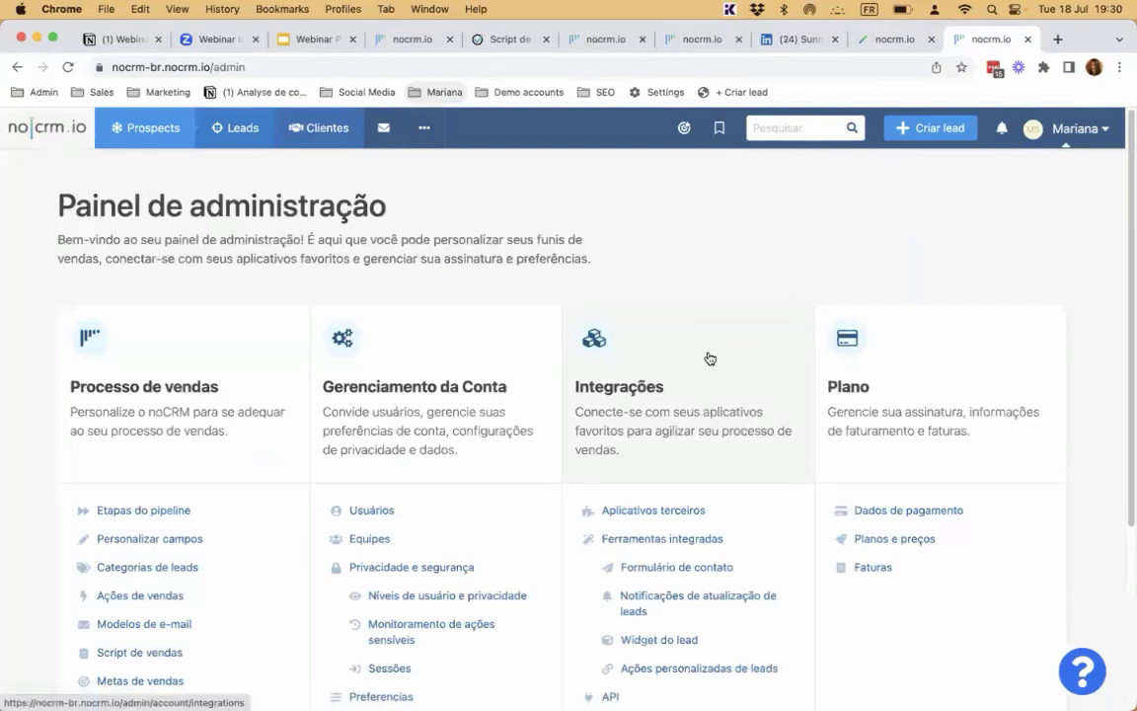
{"action": "scroll", "coordinate": [659, 352], "scroll_direction": "down", "scroll_amount": 5}
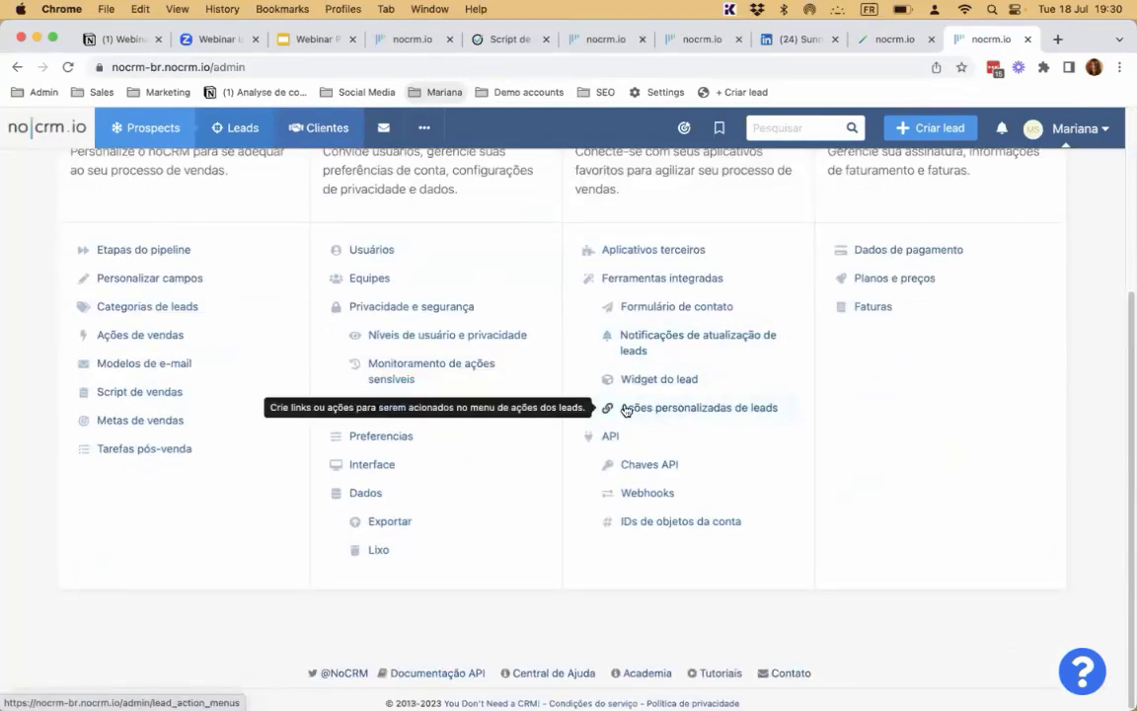
{"action": "left_click", "coordinate": [760, 415]}
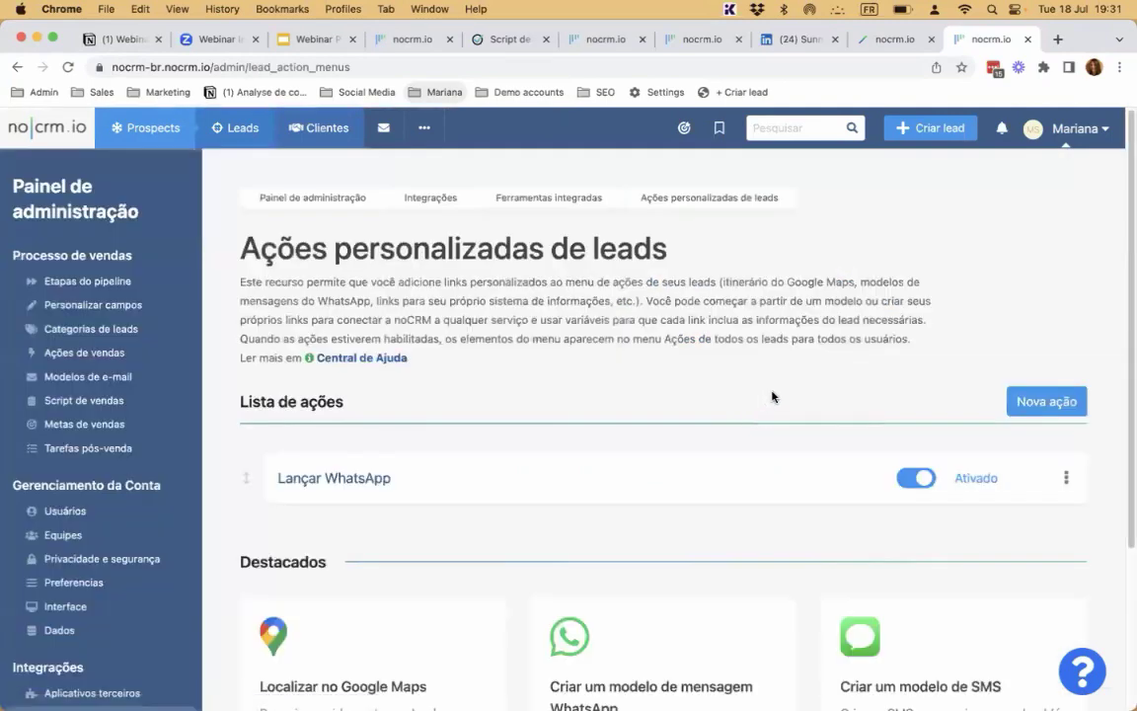
{"action": "scroll", "coordinate": [765, 400], "scroll_direction": "down", "scroll_amount": 4}
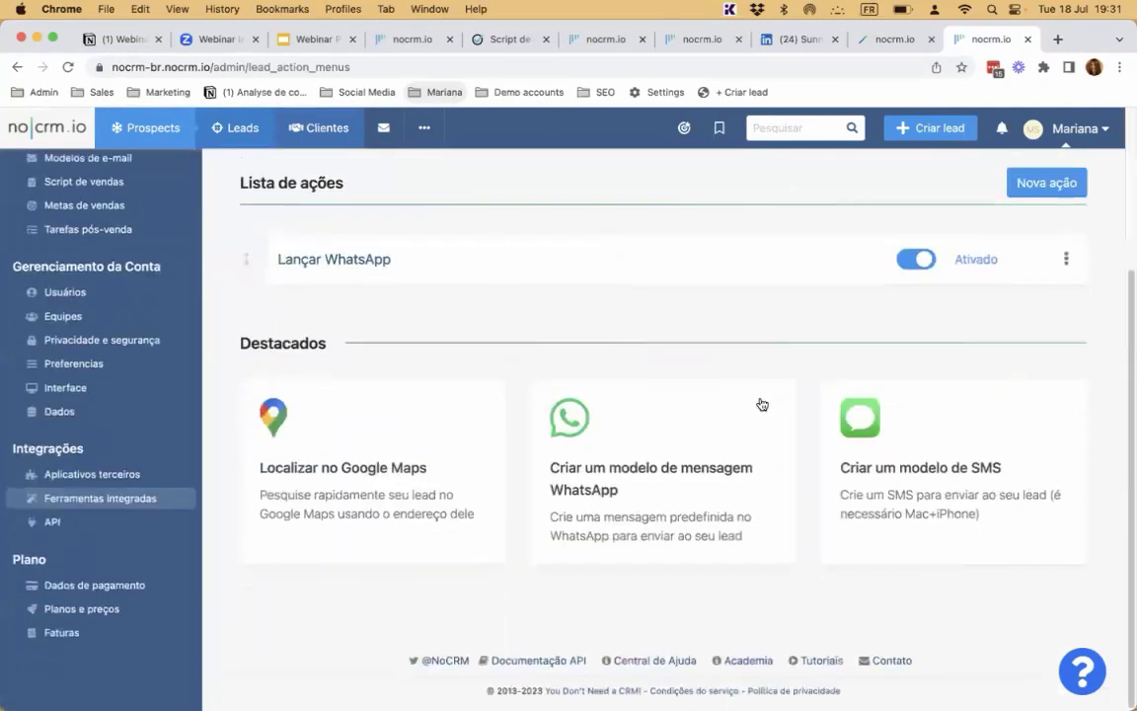
Step: Start a custom action from the WhatsApp message template and name it "Mensagem de agradecimento WhatsApp"
{"action": "left_click", "coordinate": [636, 514]}
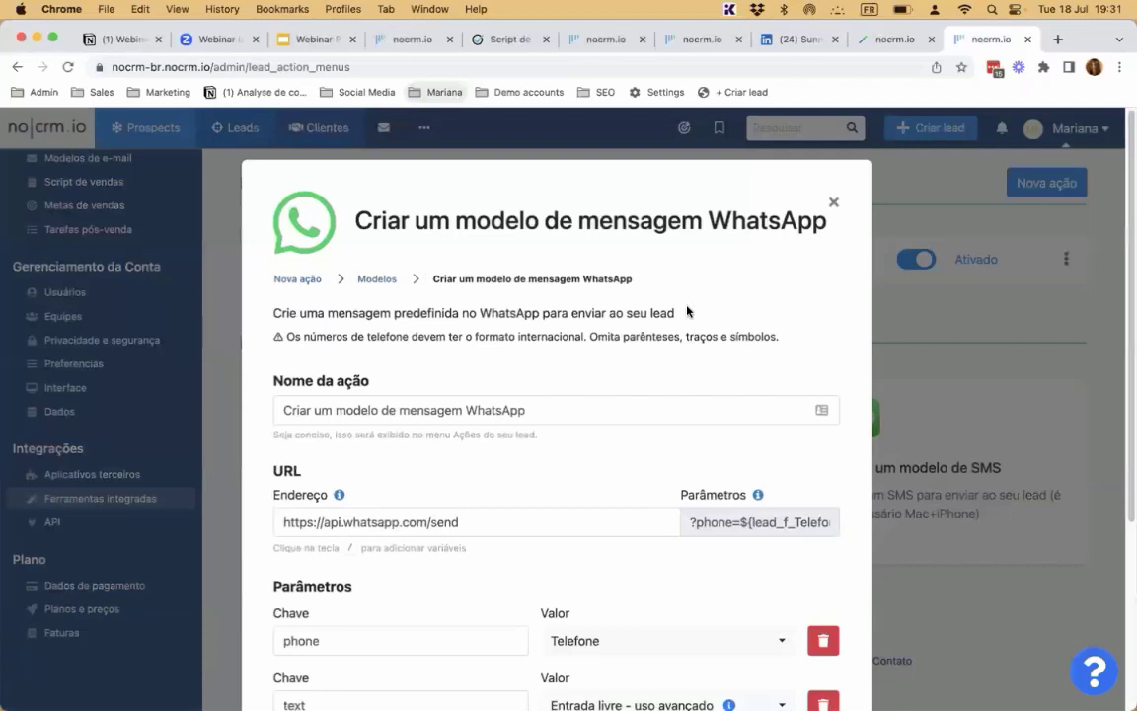
{"action": "left_click", "coordinate": [351, 411]}
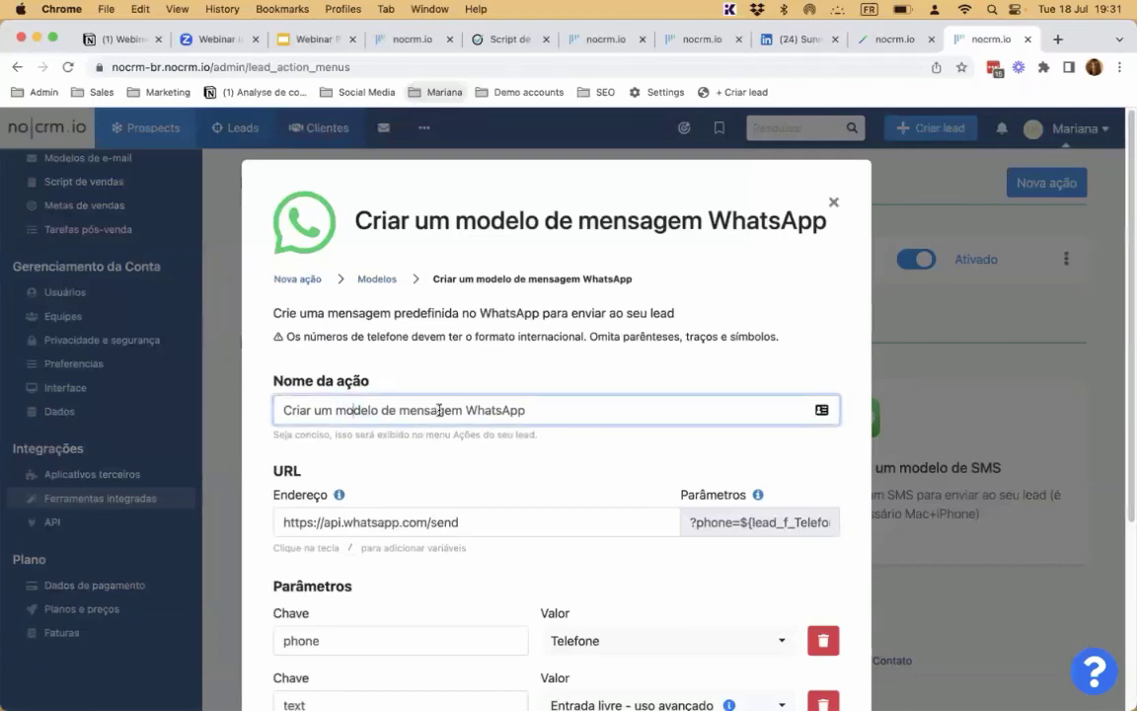
{"action": "triple_click", "coordinate": [439, 410]}
{"action": "type", "text": "Men"}
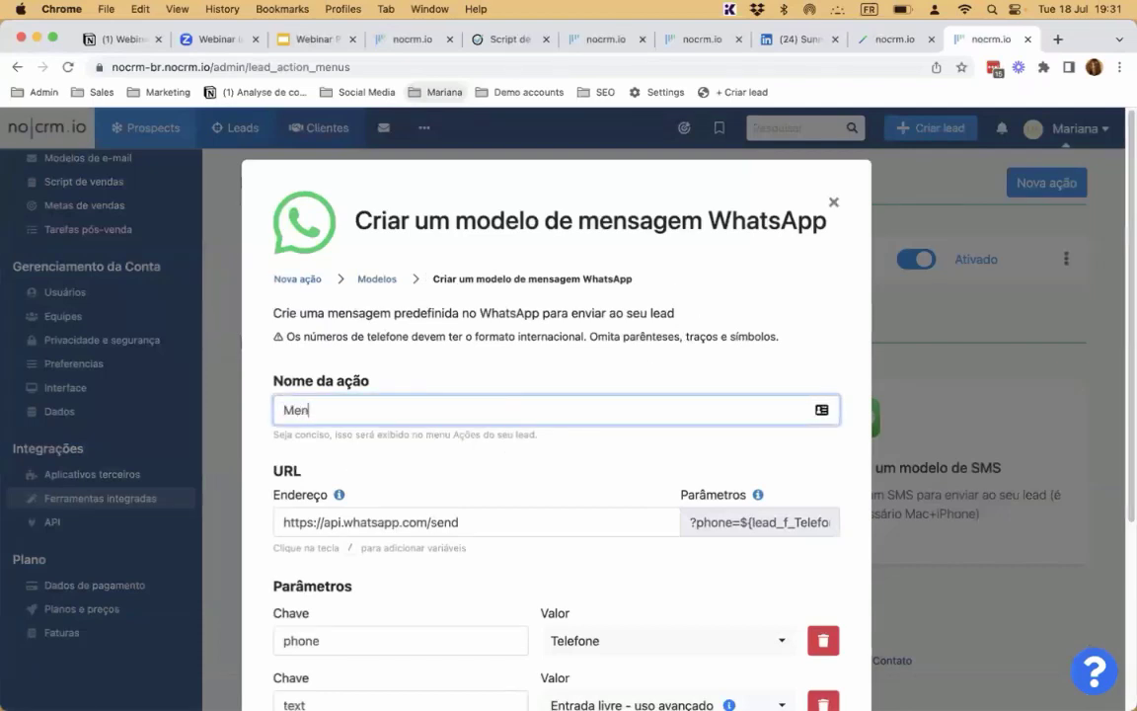
{"action": "type", "text": "sagem de agradecimento WhatsApp"}
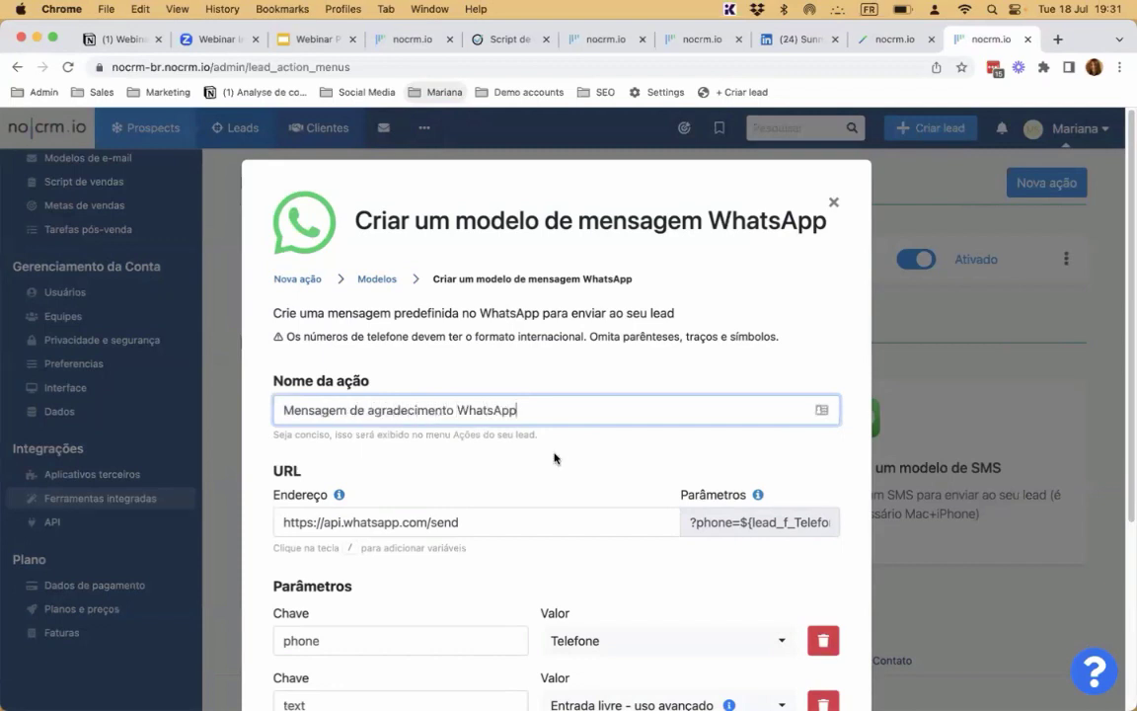
{"action": "scroll", "coordinate": [554, 457], "scroll_direction": "down", "scroll_amount": 5}
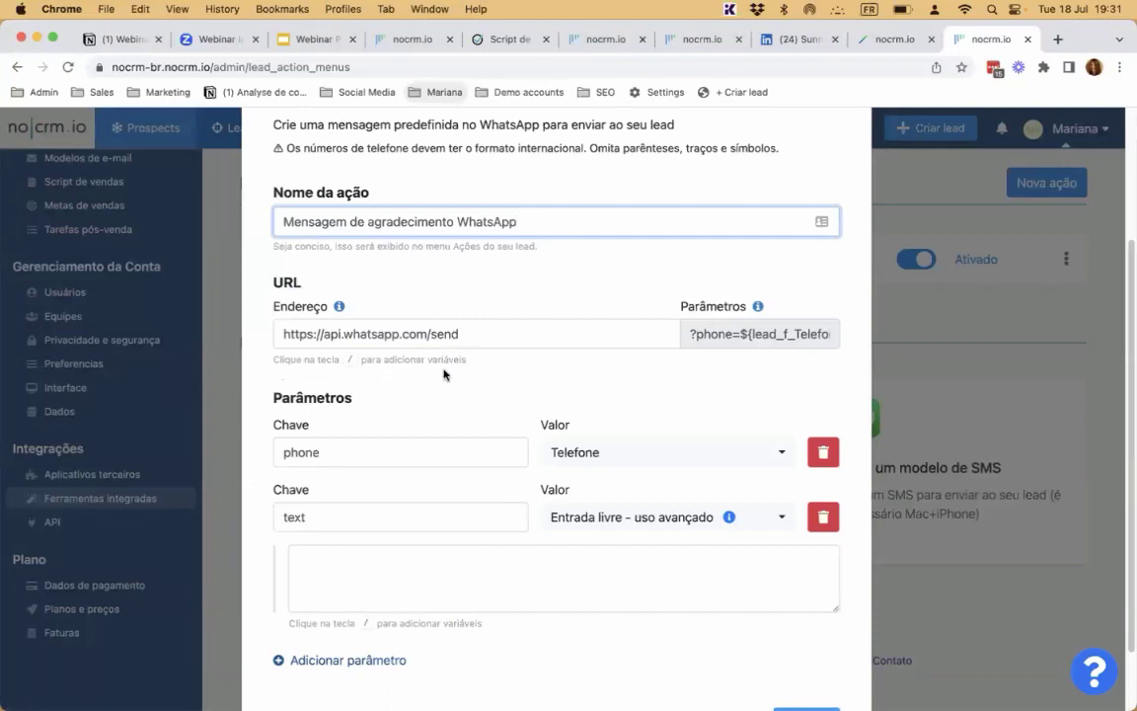
{"action": "left_click", "coordinate": [503, 337]}
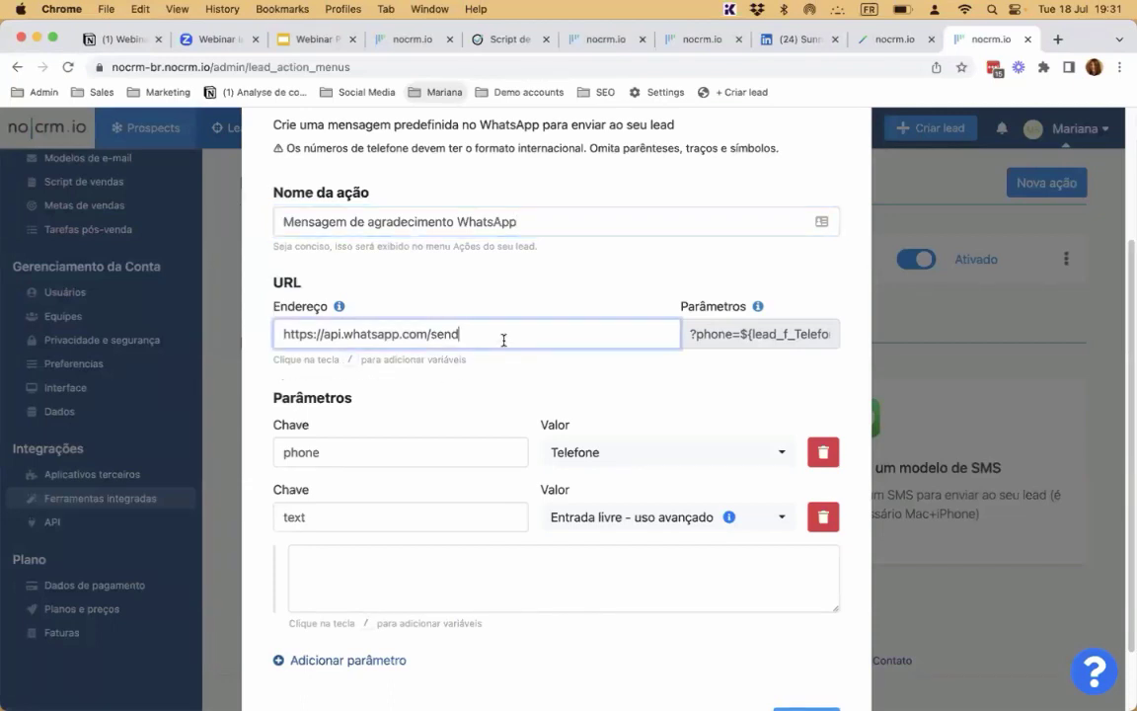
{"action": "type", "text": "/"}
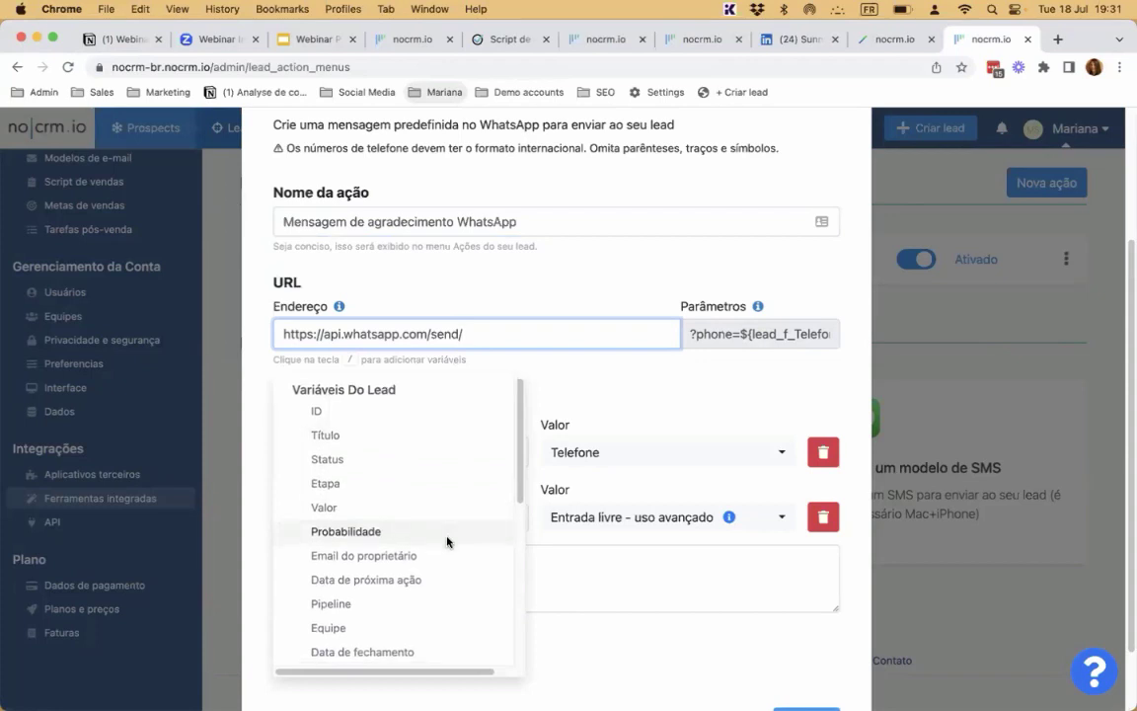
{"action": "scroll", "coordinate": [449, 543], "scroll_direction": "down", "scroll_amount": 2}
{"action": "scroll", "coordinate": [447, 551], "scroll_direction": "down", "scroll_amount": 1}
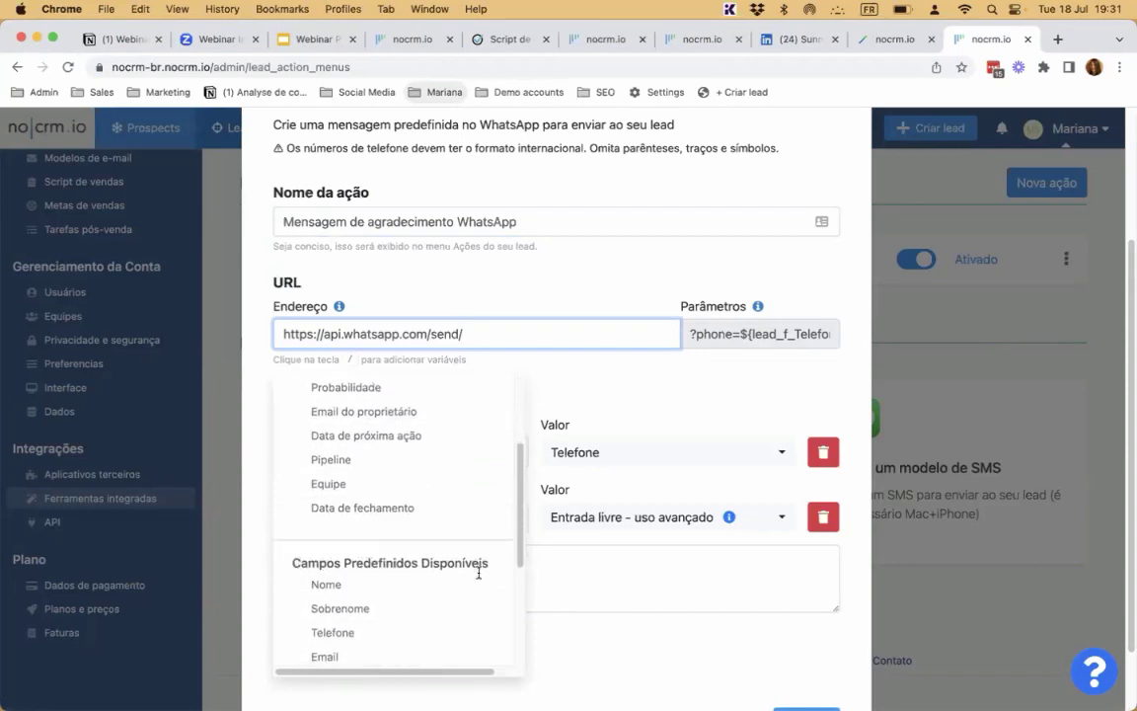
{"action": "scroll", "coordinate": [424, 592], "scroll_direction": "down", "scroll_amount": 1}
{"action": "left_click", "coordinate": [332, 594]}
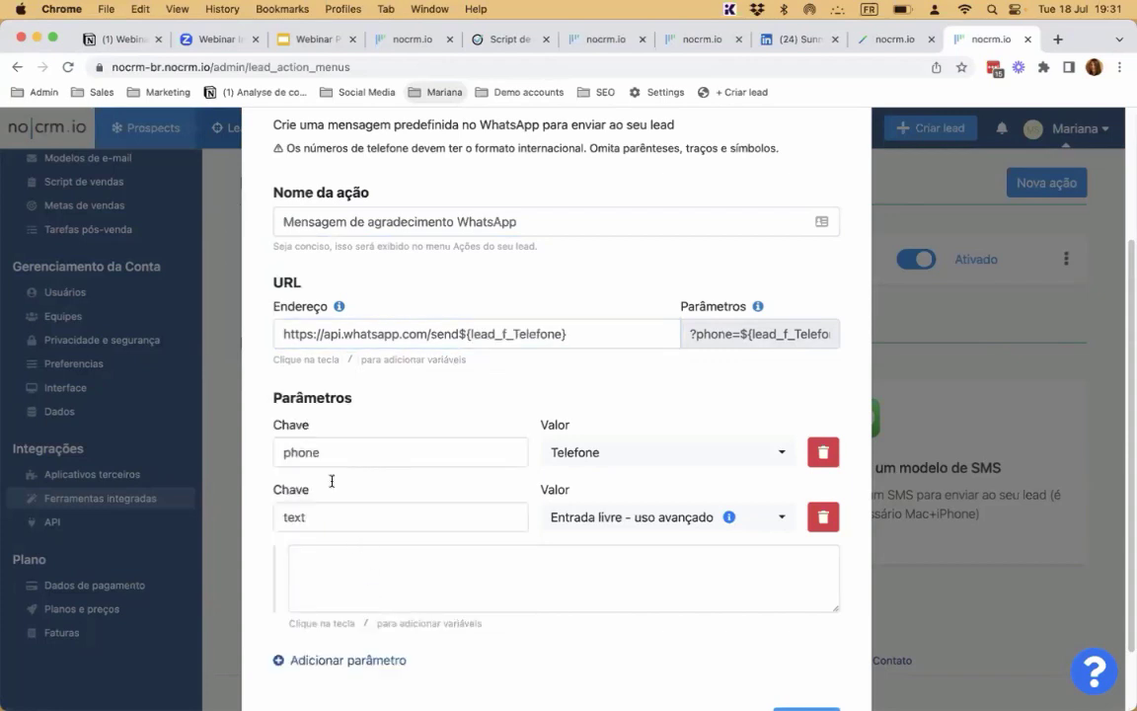
Step: Write the text parameter's message as "Boa tarde," followed by "Muito obrigada pelo interesse nos nossos serviços." and a placeholder line "XXX"
{"action": "scroll", "coordinate": [376, 407], "scroll_direction": "down", "scroll_amount": 2}
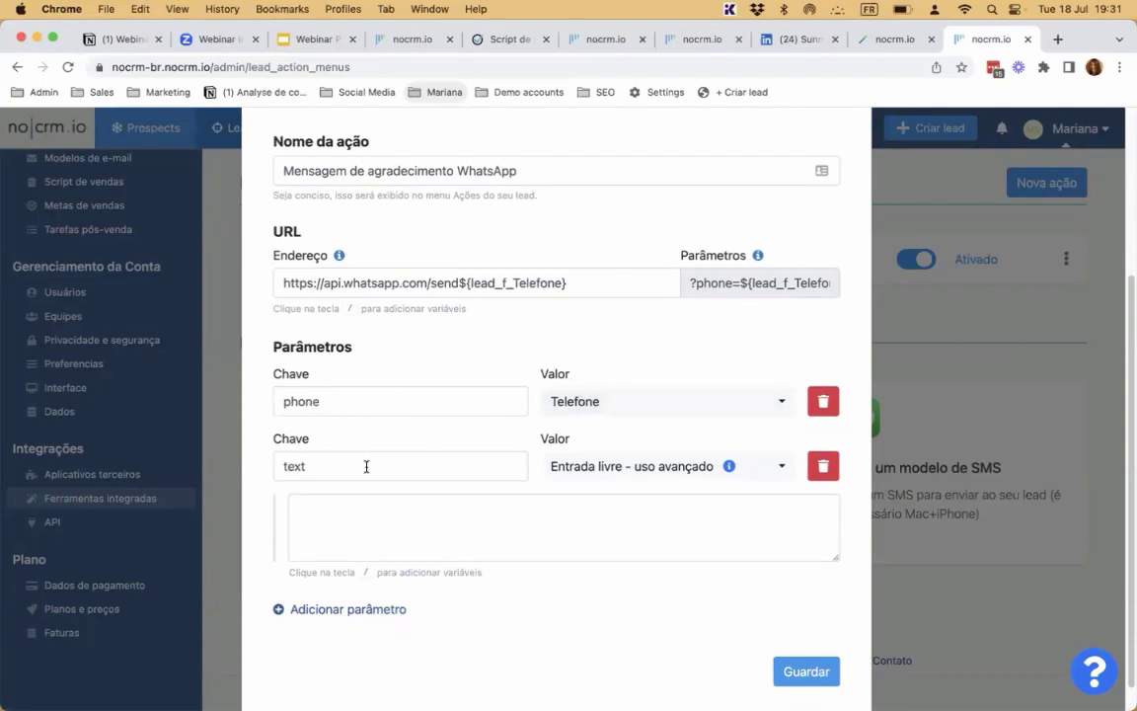
{"action": "left_click", "coordinate": [642, 466]}
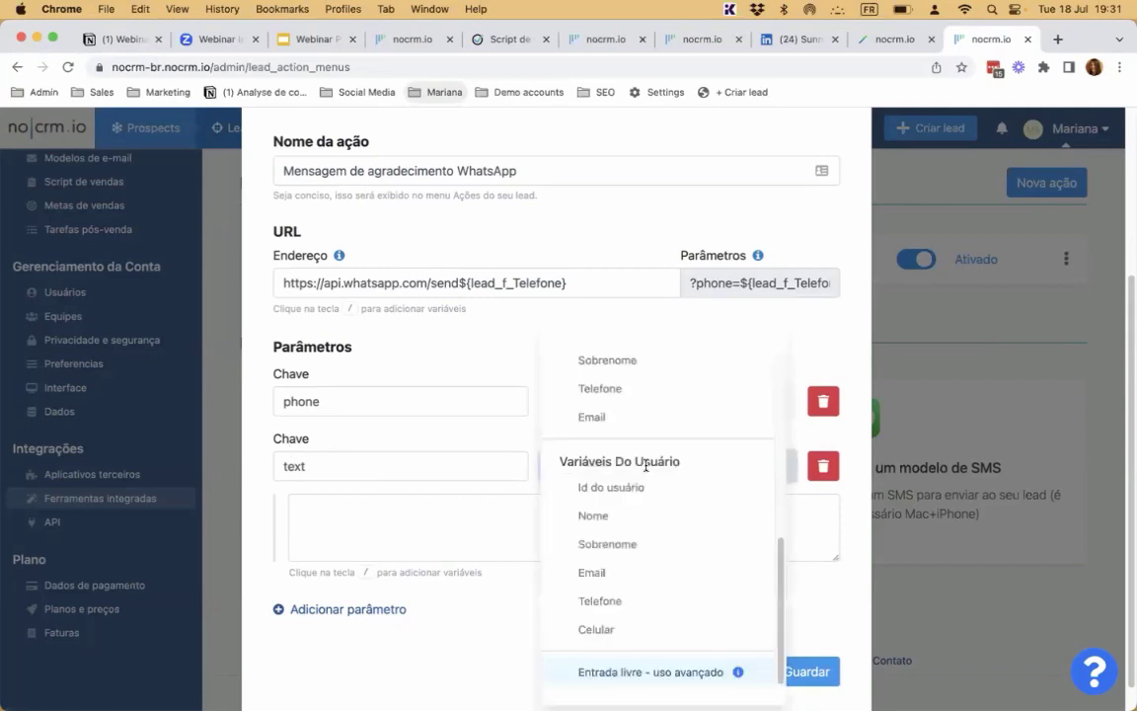
{"action": "left_click", "coordinate": [496, 531]}
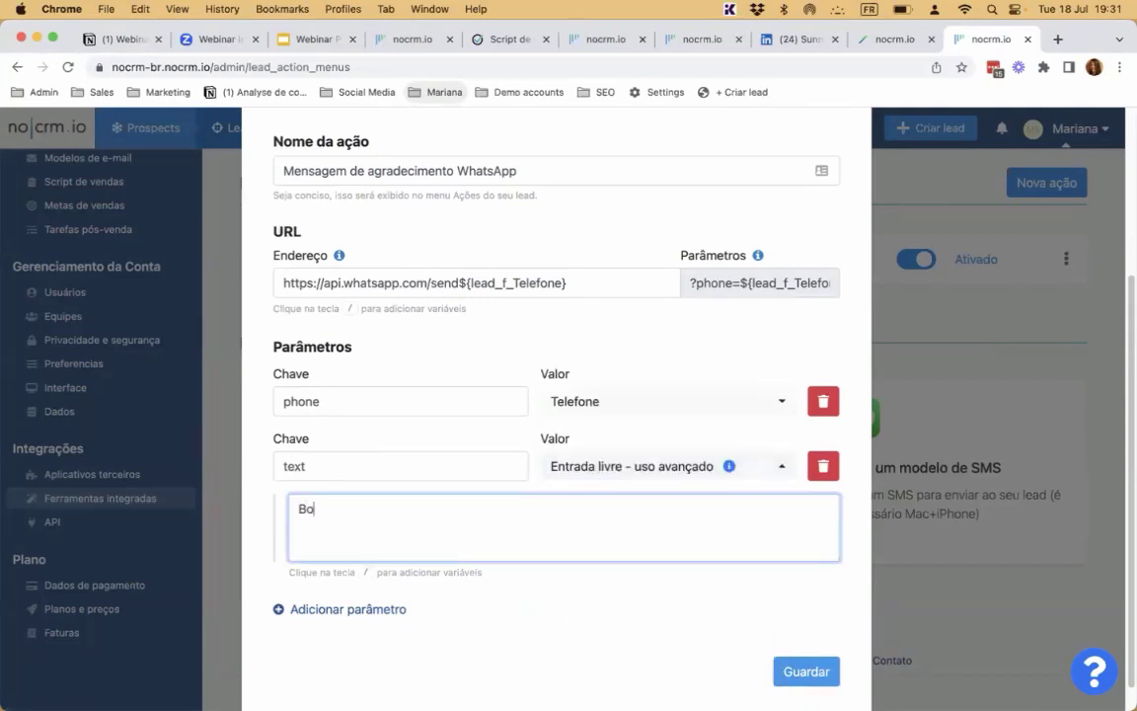
{"action": "type", "text": "Muito obrig"}
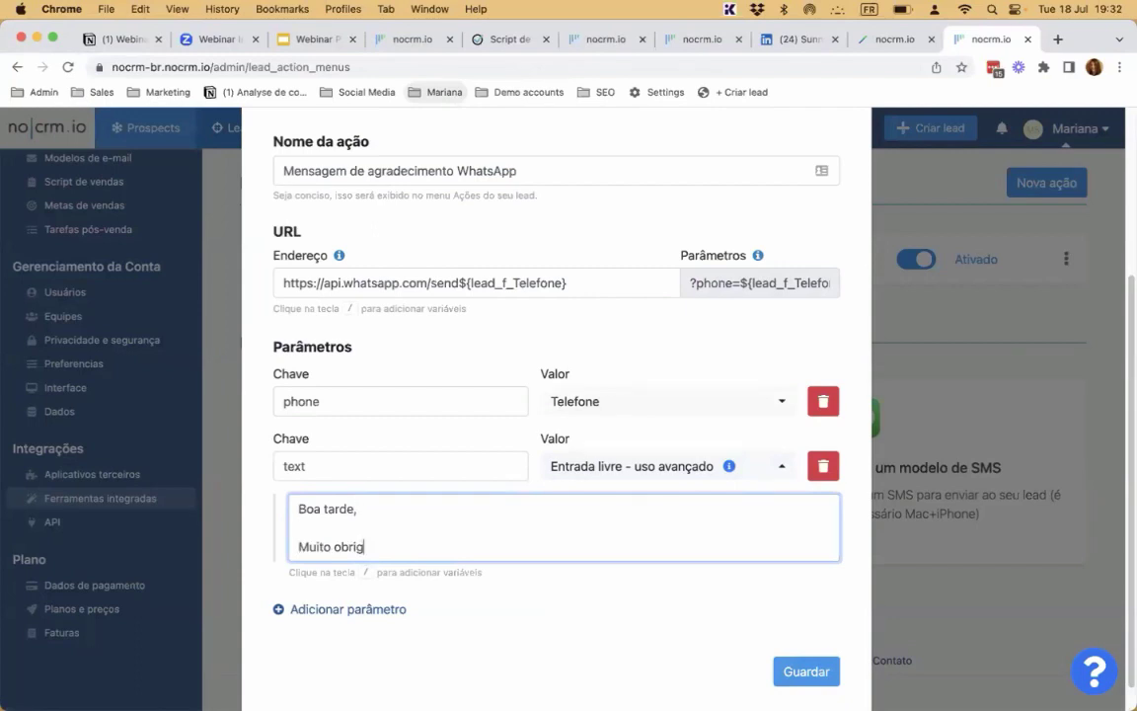
{"action": "type", "text": "ada pelo interesse no"}
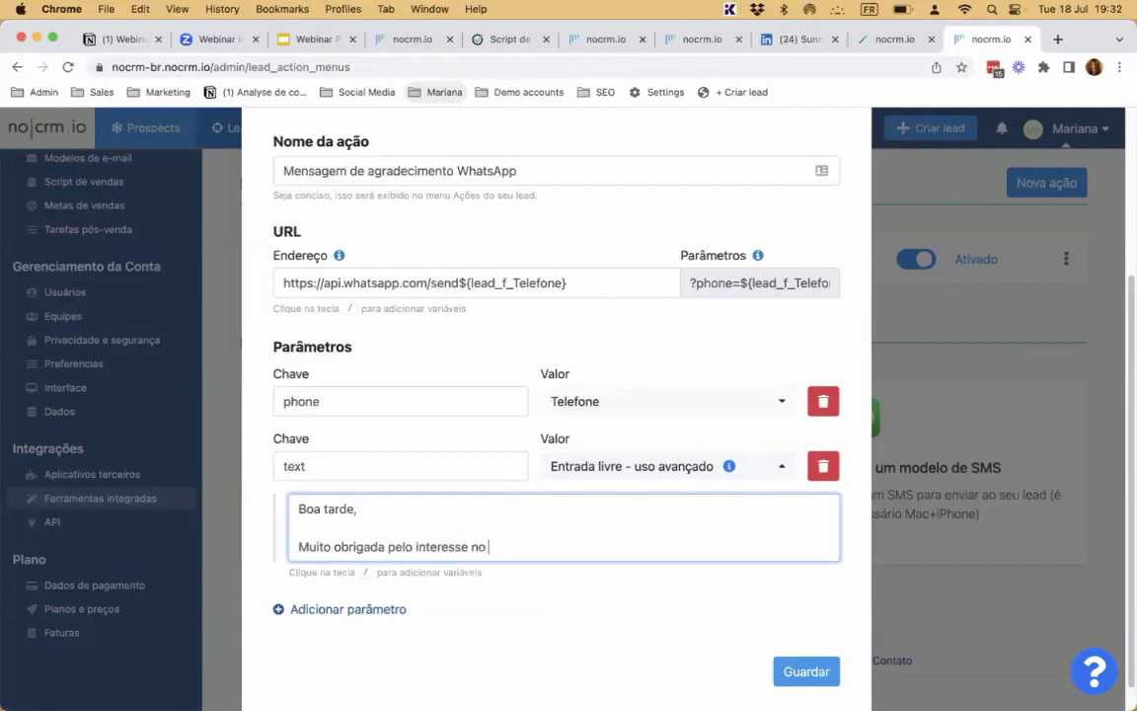
{"action": "type", "text": "ervicos."}
{"action": "key", "text": "Return"}
{"action": "type", "text": "XXX"}
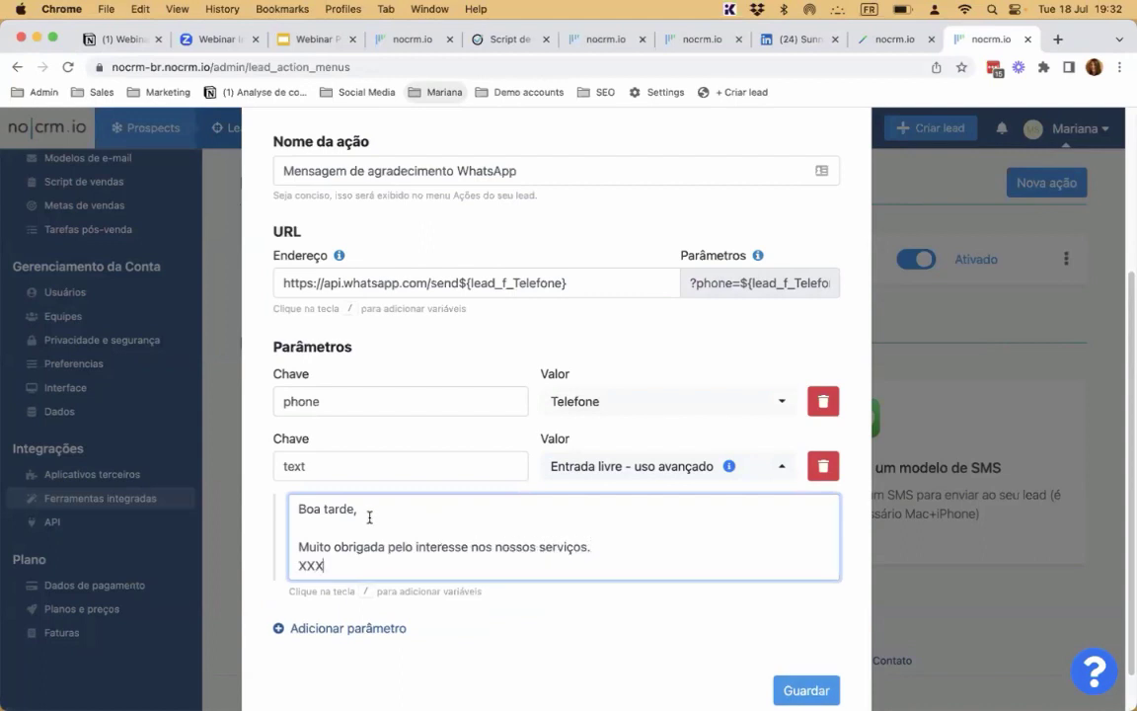
Step: Insert the lead's Nome variable after "Boa tarde" in the message greeting
{"action": "type", "text": "/"}
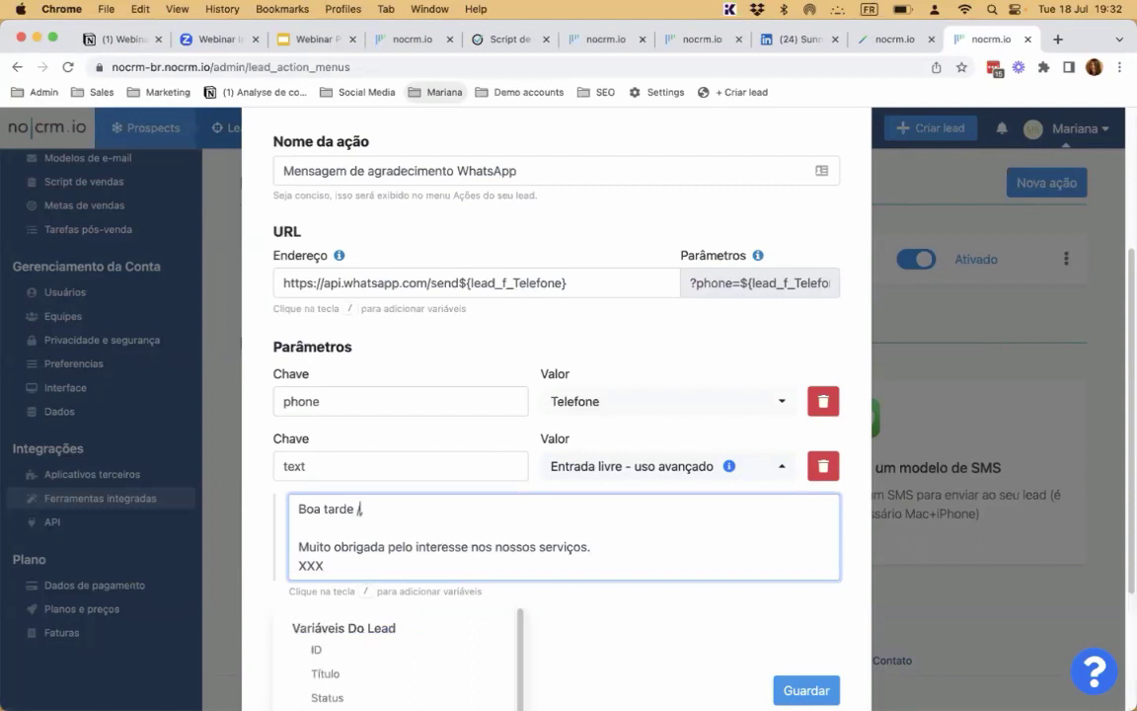
{"action": "scroll", "coordinate": [361, 662], "scroll_direction": "down", "scroll_amount": 3}
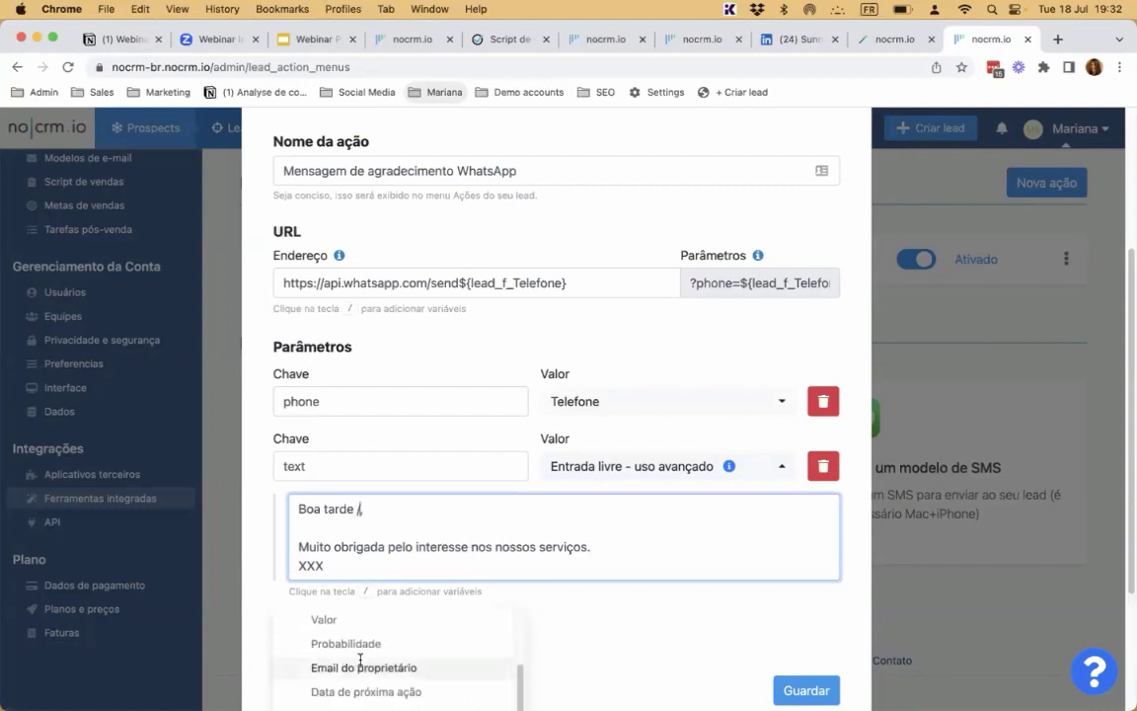
{"action": "scroll", "coordinate": [487, 337], "scroll_direction": "down", "scroll_amount": 3}
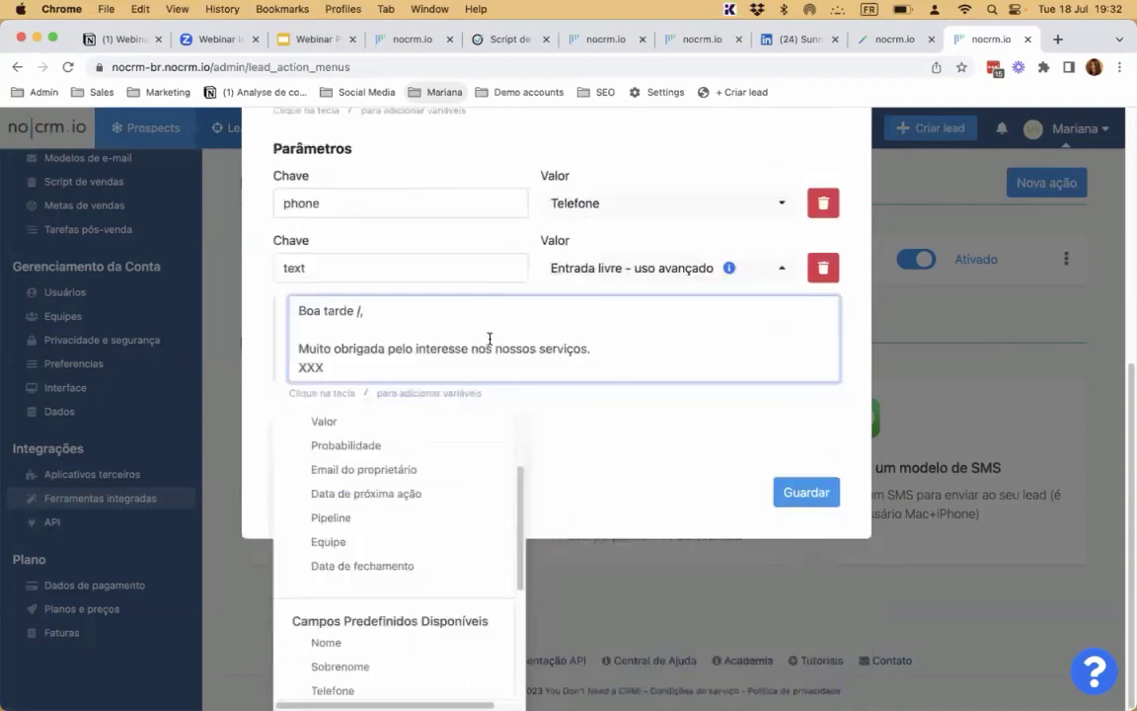
{"action": "left_click", "coordinate": [393, 647]}
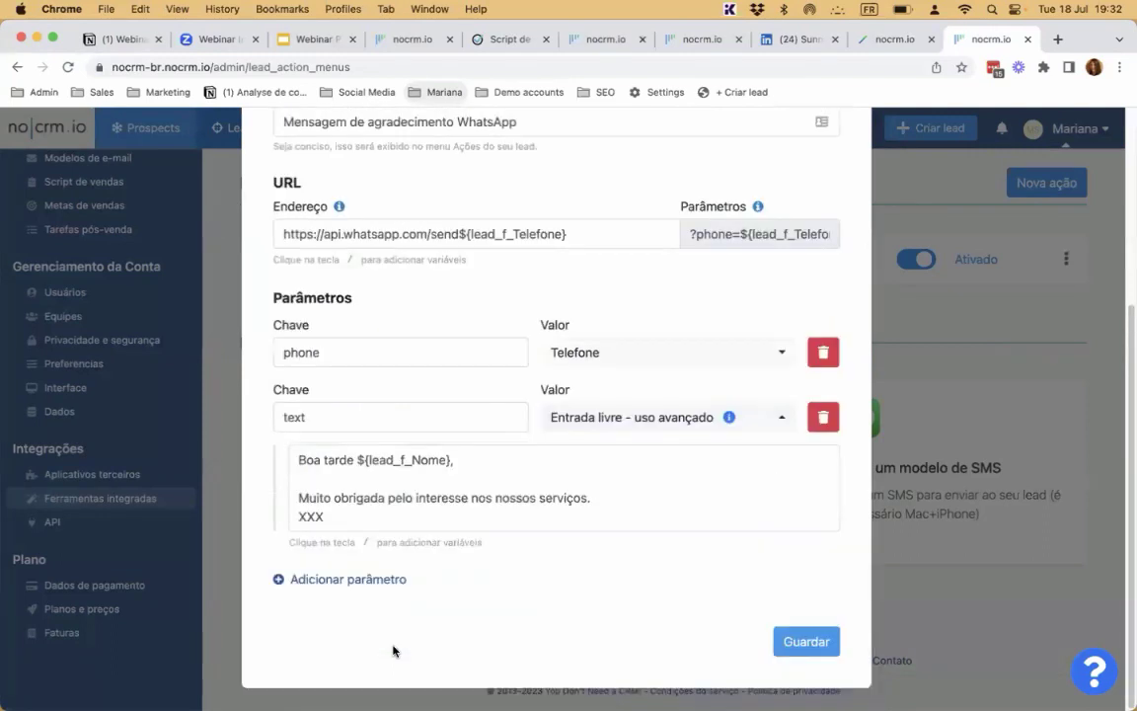
Step: Replace the XXX placeholder line with the closing "Atte.," set apart by blank lines
{"action": "left_click", "coordinate": [393, 508]}
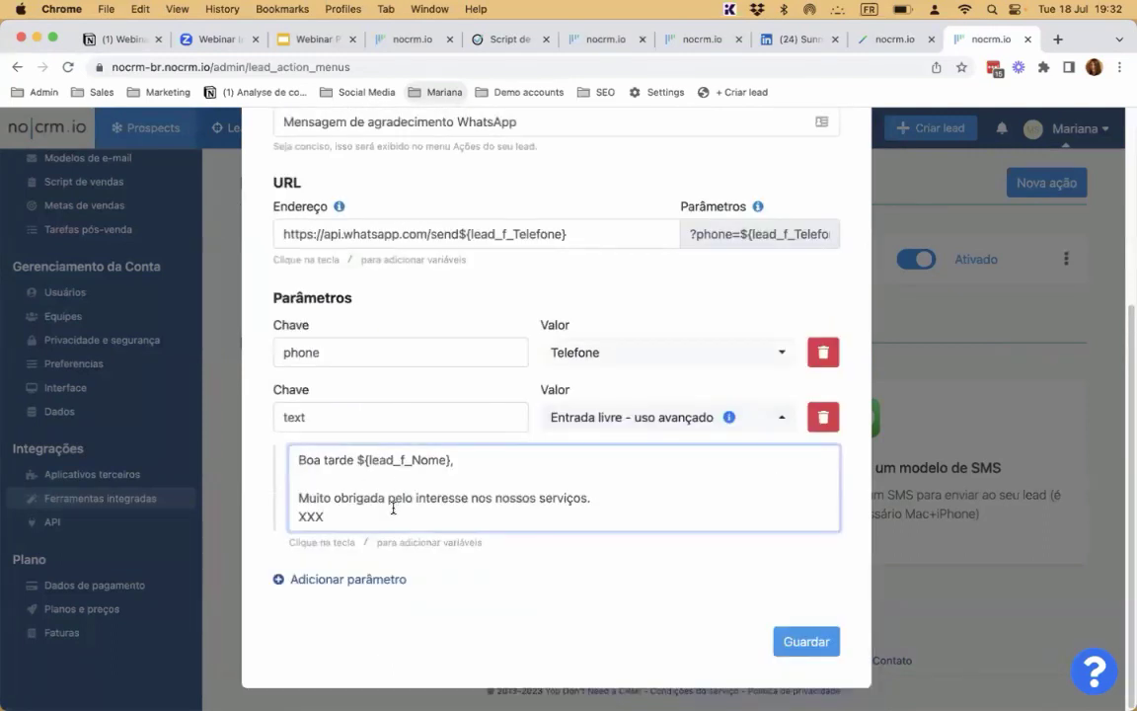
{"action": "key", "text": "Return"}
{"action": "key", "text": "Return"}
{"action": "type", "text": "Atte.,"}
{"action": "key", "text": "Return"}
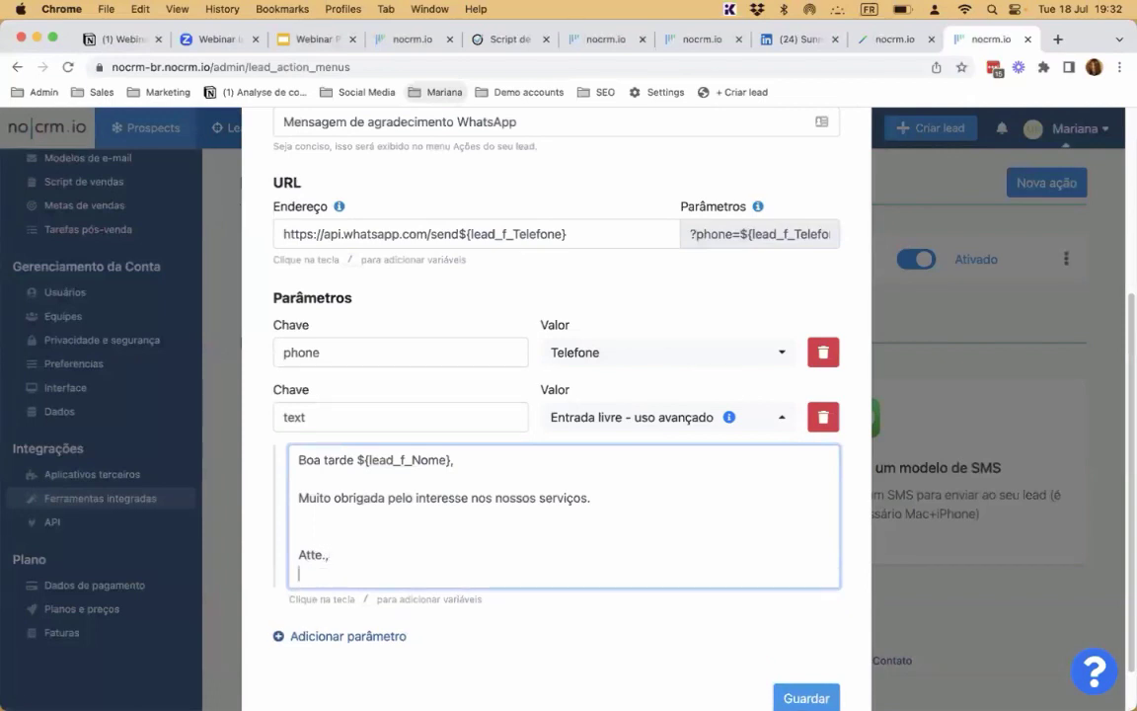
Step: Add a user name variable as the signature below the closing and save the WhatsApp custom action
{"action": "type", "text": "/"}
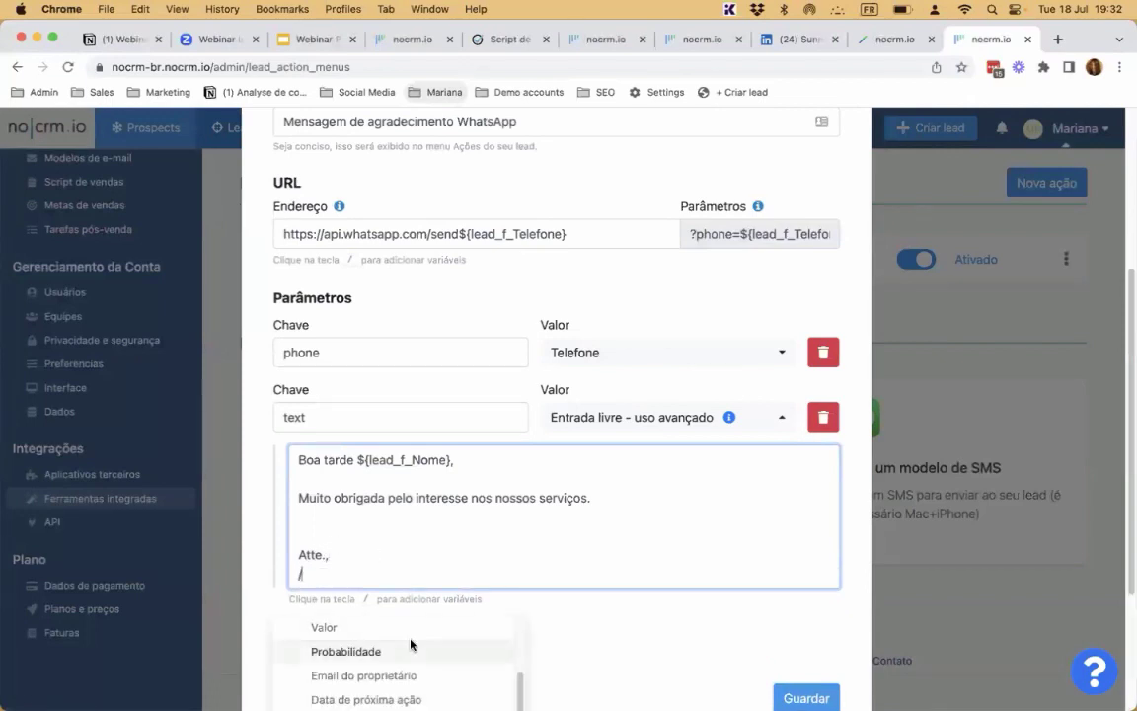
{"action": "scroll", "coordinate": [414, 645], "scroll_direction": "down", "scroll_amount": 5}
{"action": "scroll", "coordinate": [484, 630], "scroll_direction": "down", "scroll_amount": 3}
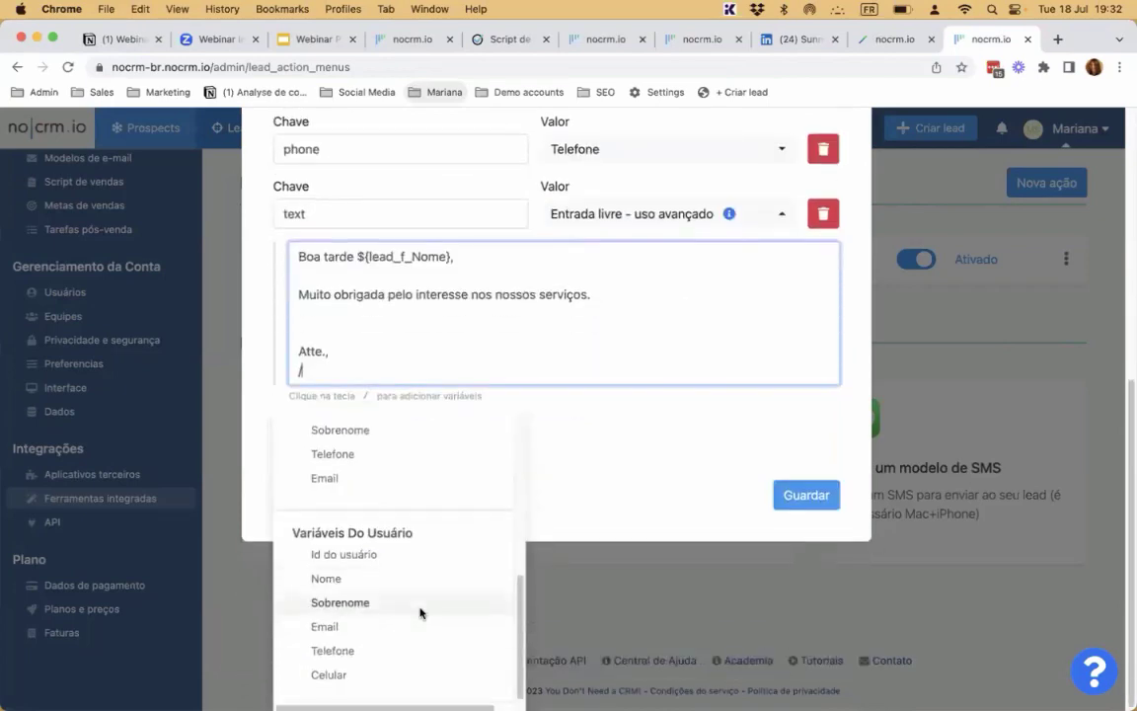
{"action": "left_click", "coordinate": [371, 591]}
{"action": "left_click", "coordinate": [805, 641]}
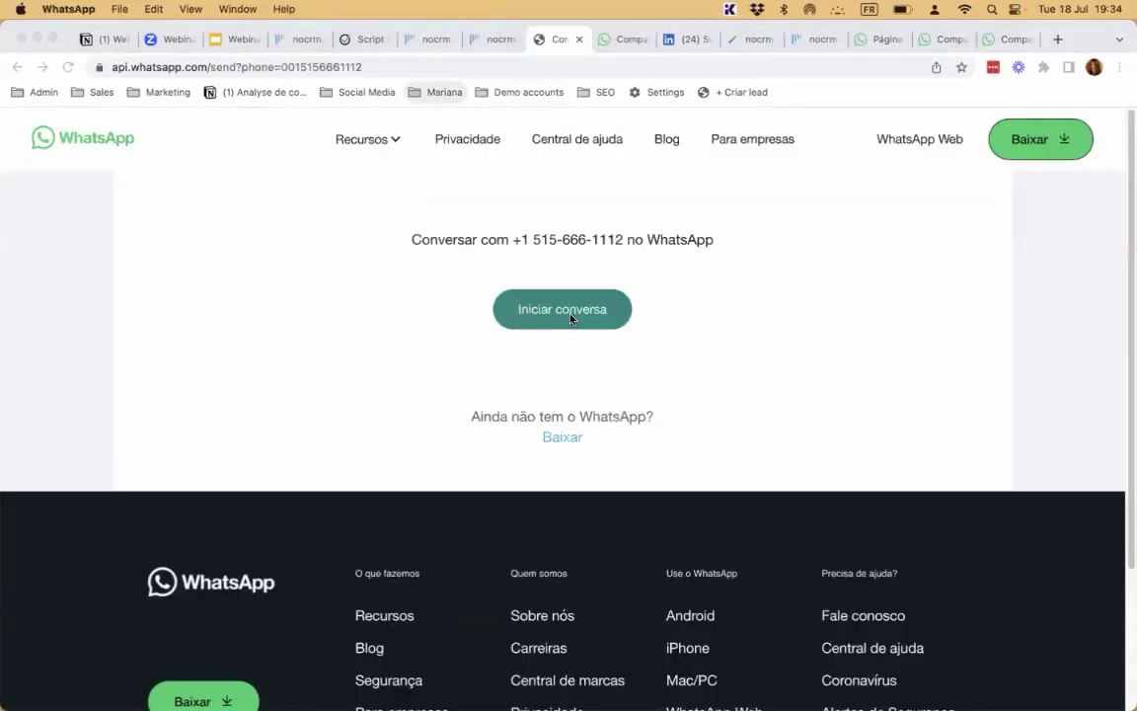
Step: Start the WhatsApp conversation with the lead's phone number, then return to the Hasbro lead in noCRM
{"action": "left_click", "coordinate": [562, 314]}
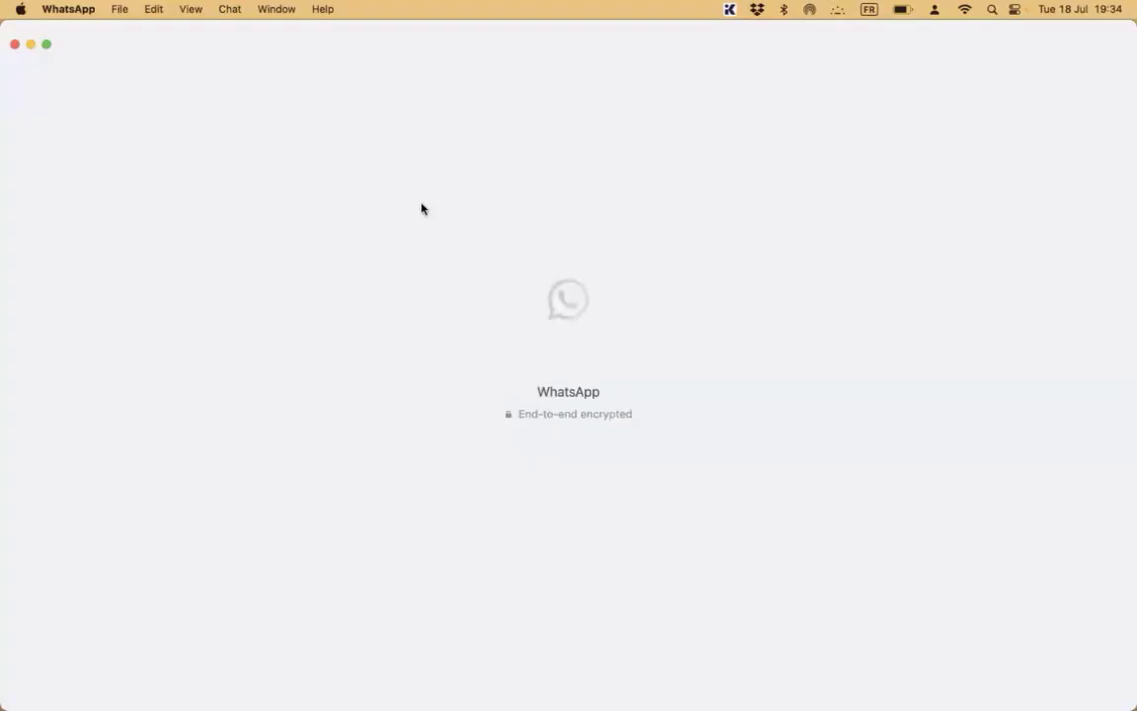
{"action": "mouse_move", "coordinate": [3, 8]}
{"action": "left_click", "coordinate": [346, 236]}
{"action": "left_click_drag", "start_coordinate": [523, 238], "coordinate": [616, 239]}
{"action": "left_click", "coordinate": [490, 41]}
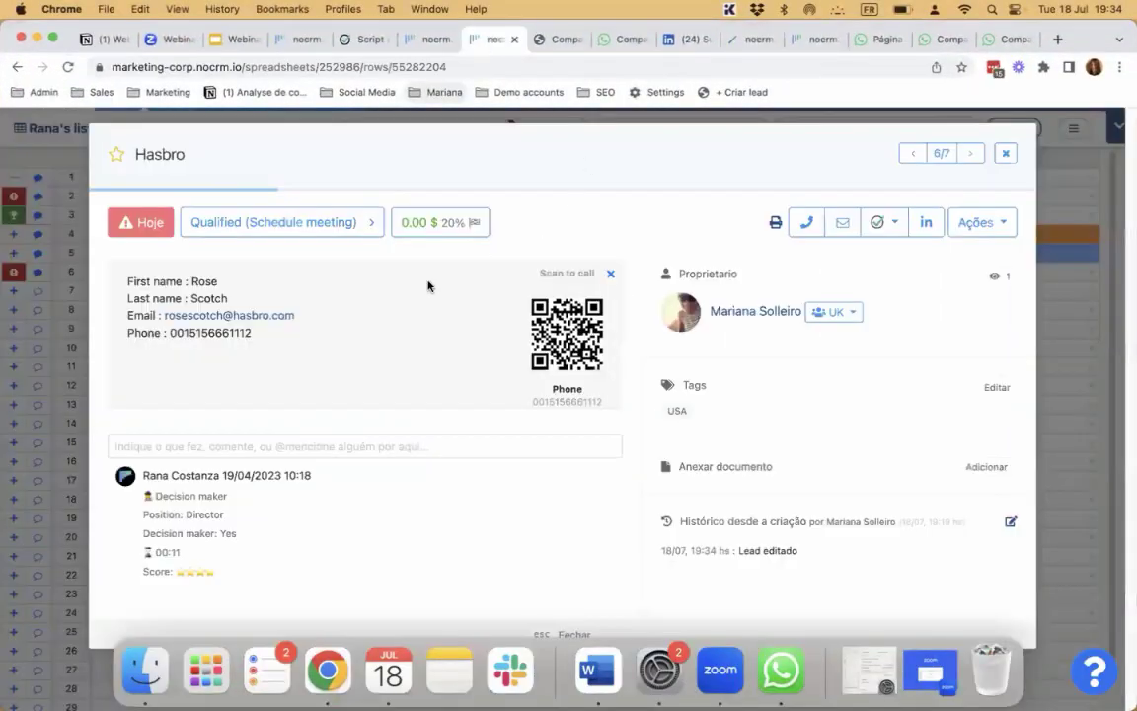
{"action": "key", "text": "ctrl+Tab"}
{"action": "left_click", "coordinate": [442, 41]}
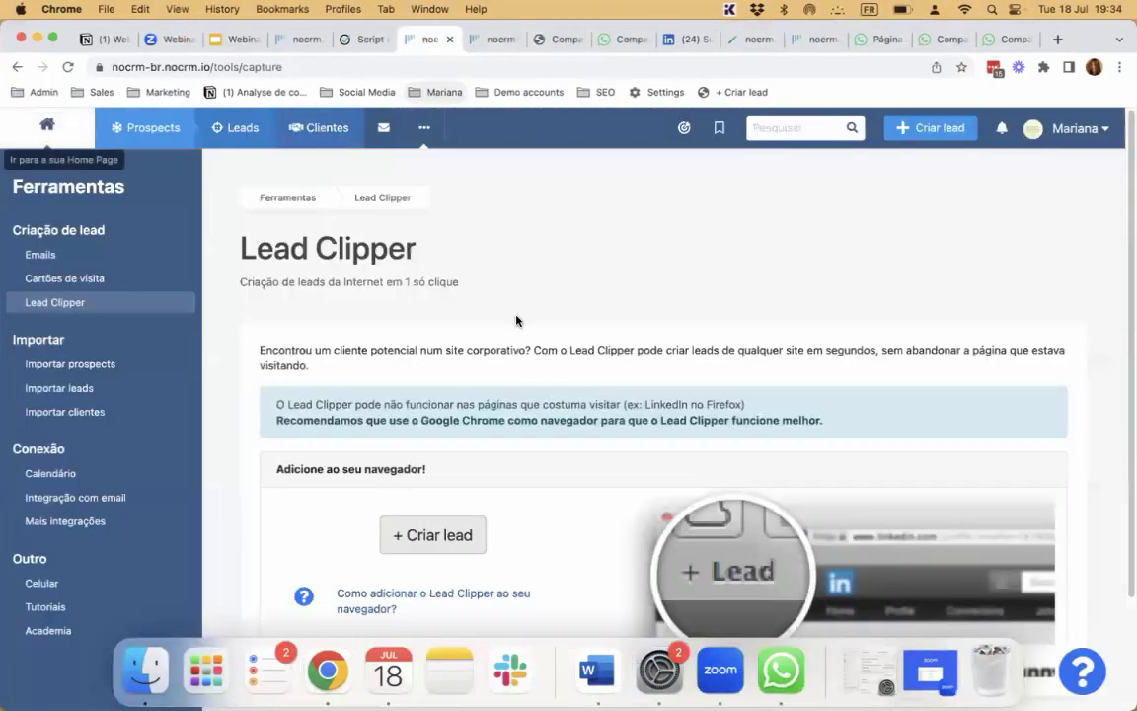
{"action": "scroll", "coordinate": [515, 313], "scroll_direction": "down", "scroll_amount": 3}
{"action": "scroll", "coordinate": [515, 313], "scroll_direction": "up", "scroll_amount": 3}
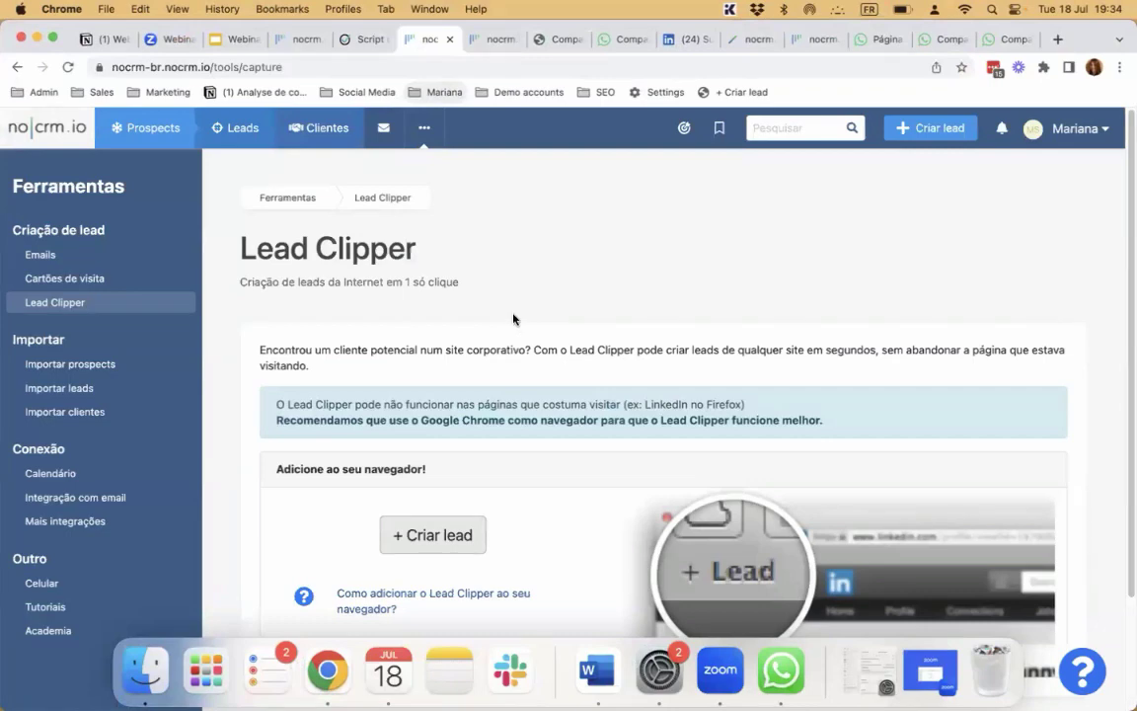
{"action": "key", "text": "ctrl+Tab"}
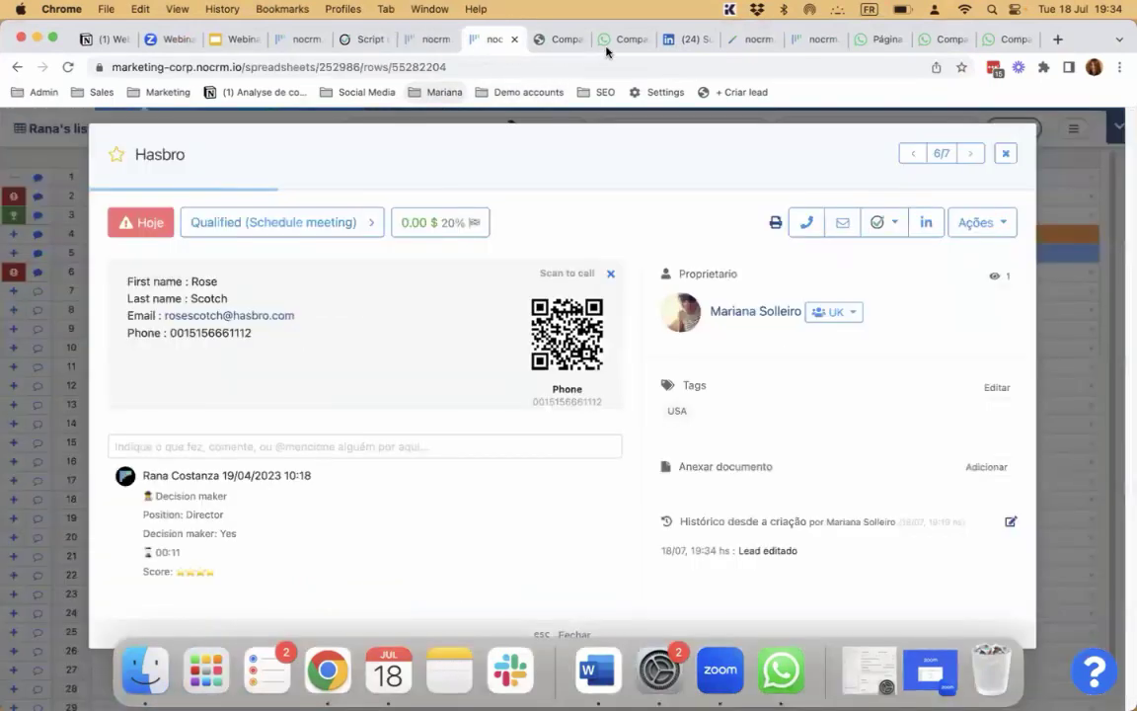
{"action": "key", "text": "ctrl+Tab"}
{"action": "key", "text": "ctrl+Tab"}
{"action": "left_click", "coordinate": [488, 44]}
{"action": "left_click", "coordinate": [251, 448]}
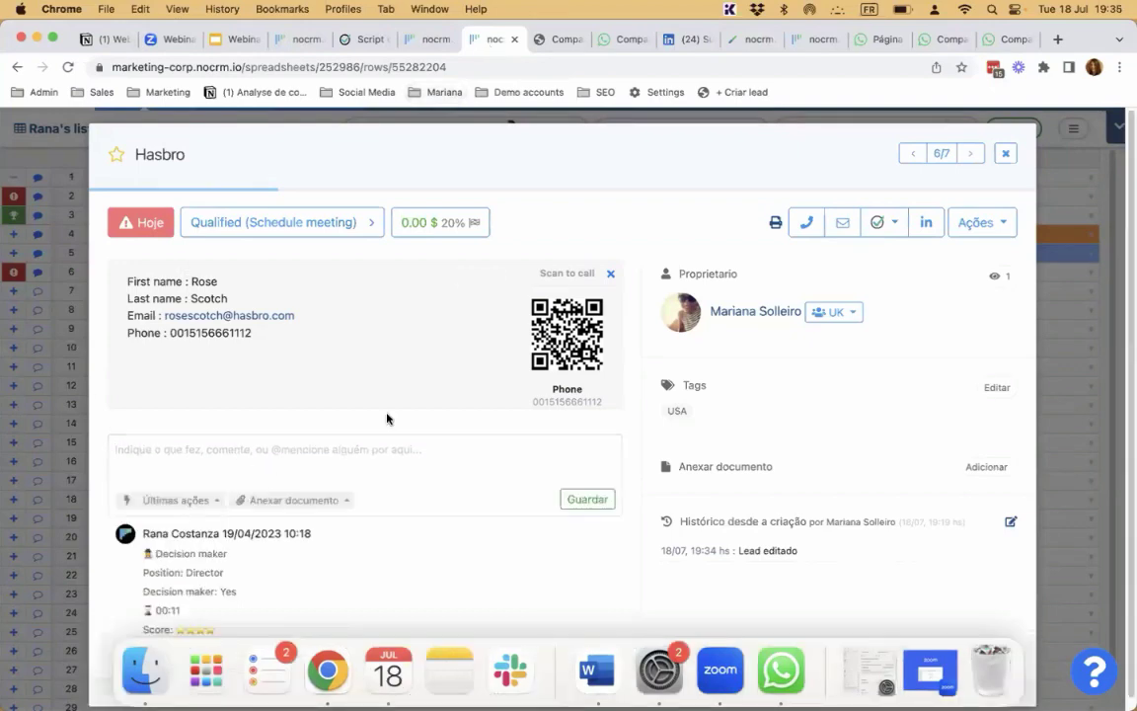
{"action": "left_click", "coordinate": [416, 42]}
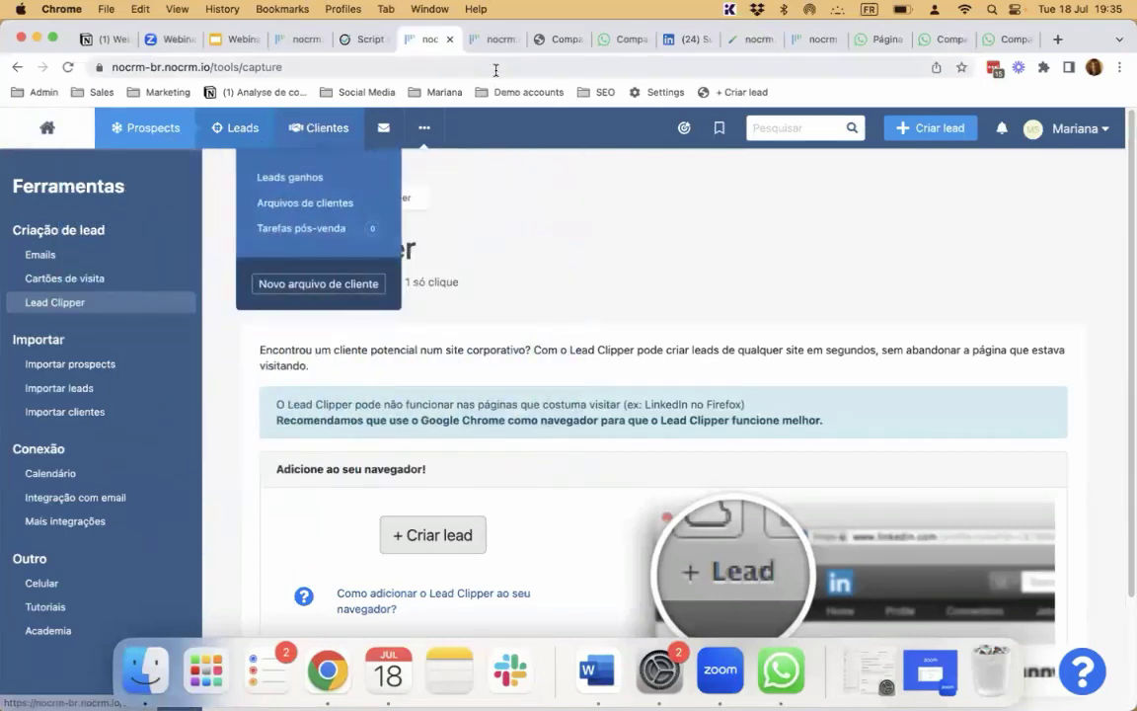
Step: Start a new email on the Fans & fancies lead, applying the test 1 template and replacing it with the shared Discovery Call template
{"action": "left_click", "coordinate": [496, 39]}
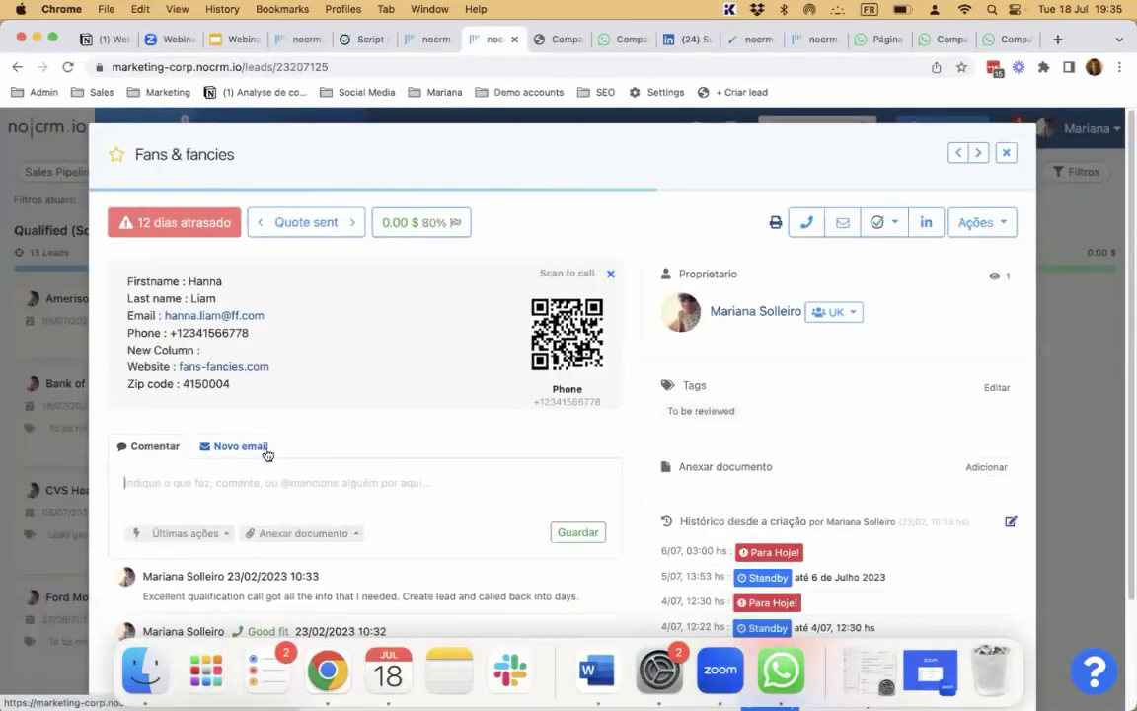
{"action": "left_click", "coordinate": [225, 446]}
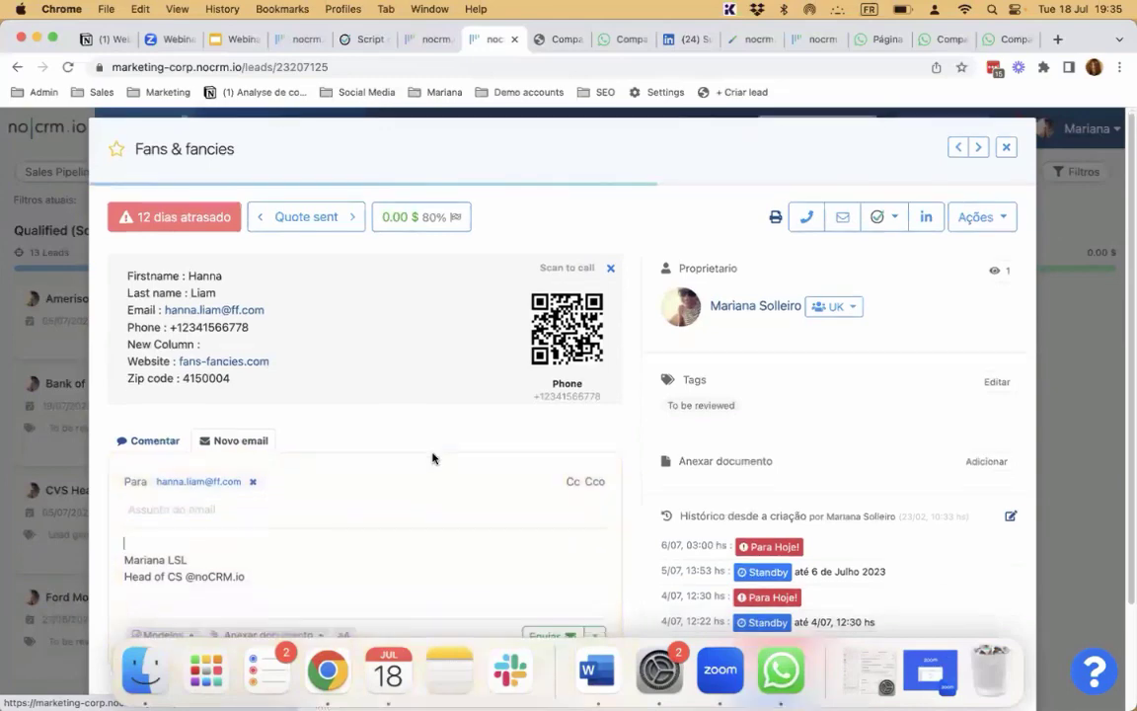
{"action": "scroll", "coordinate": [431, 458], "scroll_direction": "down", "scroll_amount": 3}
{"action": "left_click", "coordinate": [160, 508]}
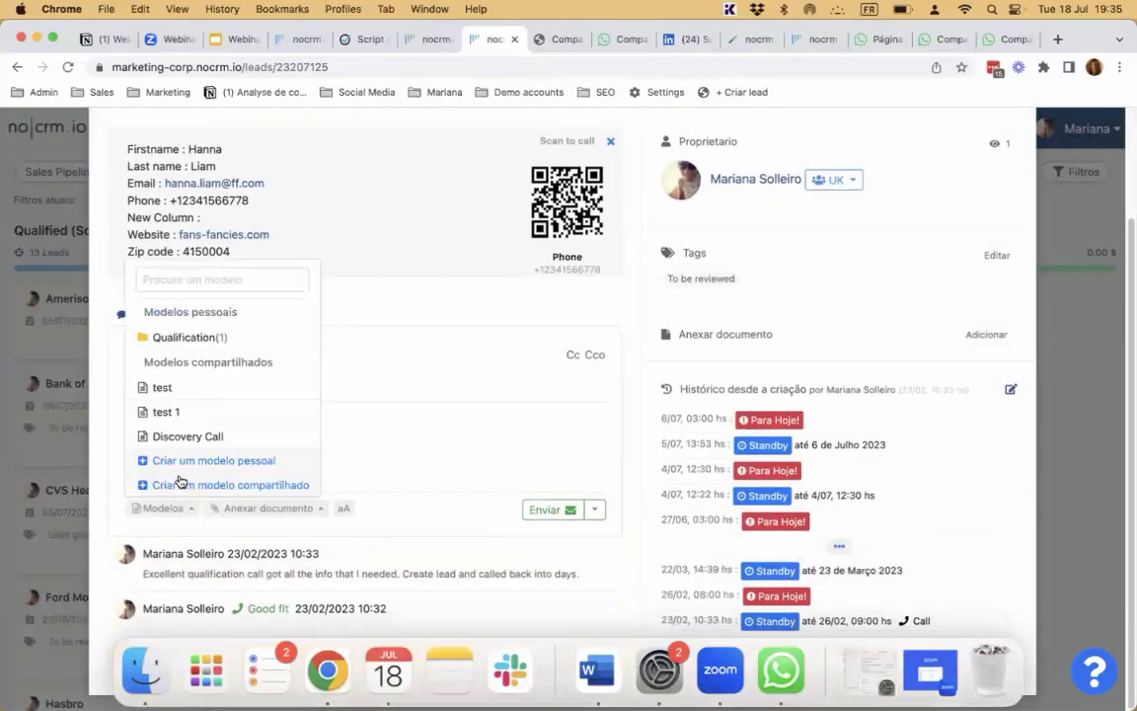
{"action": "left_click", "coordinate": [176, 414]}
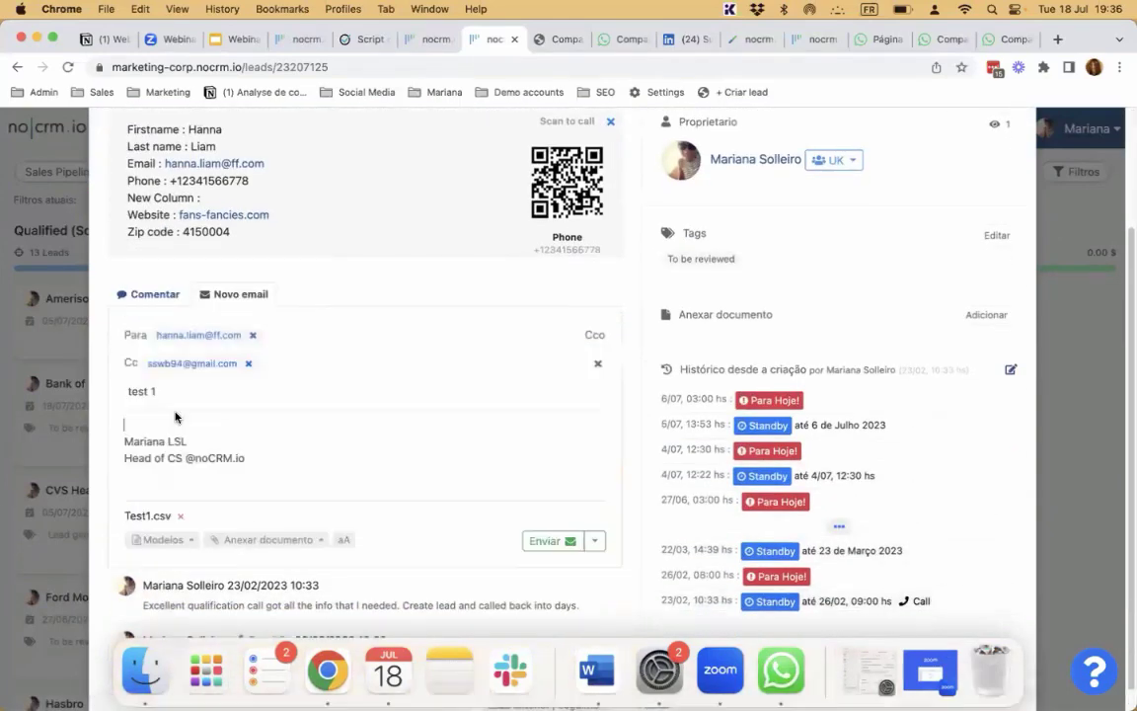
{"action": "left_click", "coordinate": [168, 539]}
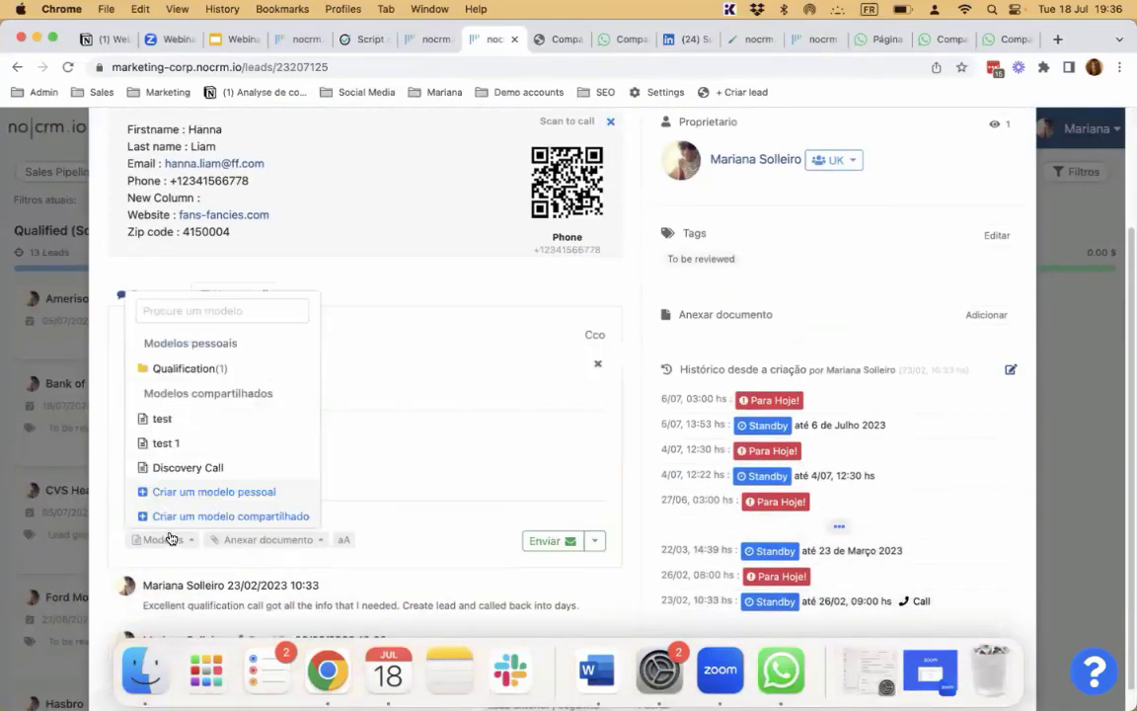
{"action": "left_click", "coordinate": [172, 468]}
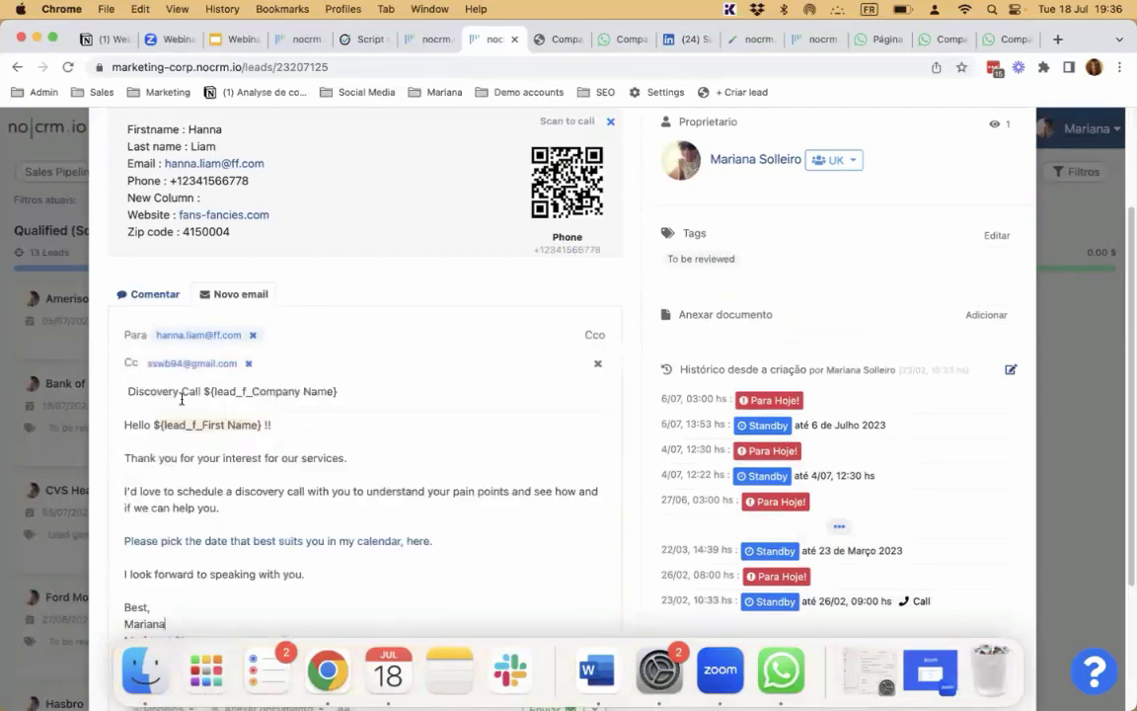
Step: Examine the company name variable in the email's subject and the first name variable in its greeting
{"action": "triple_click", "coordinate": [146, 391]}
{"action": "left_click_drag", "start_coordinate": [201, 386], "coordinate": [368, 396]}
{"action": "left_click", "coordinate": [368, 396]}
{"action": "scroll", "coordinate": [296, 395], "scroll_direction": "down", "scroll_amount": 3}
{"action": "left_click_drag", "start_coordinate": [153, 279], "coordinate": [353, 279]}
{"action": "left_click", "coordinate": [353, 279]}
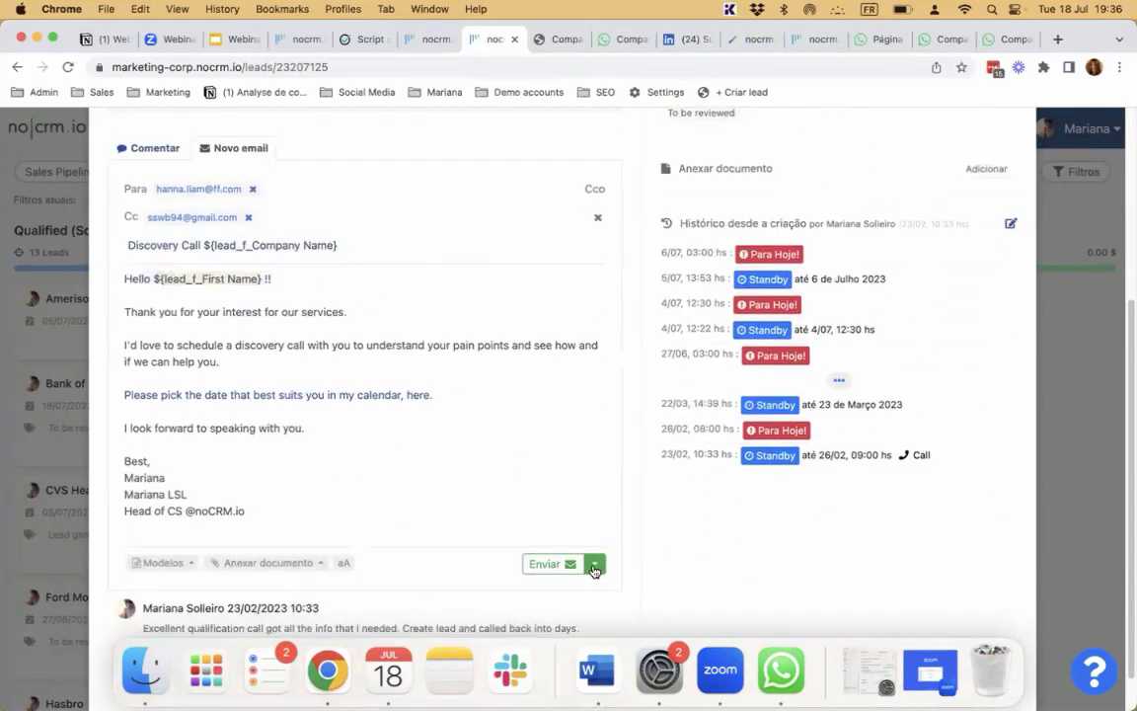
Step: Schedule the Discovery Call email to the Fans & fancies lead for sending in 1 hour, on 18/07 at 20:36
{"action": "left_click", "coordinate": [594, 571]}
{"action": "left_click", "coordinate": [518, 604]}
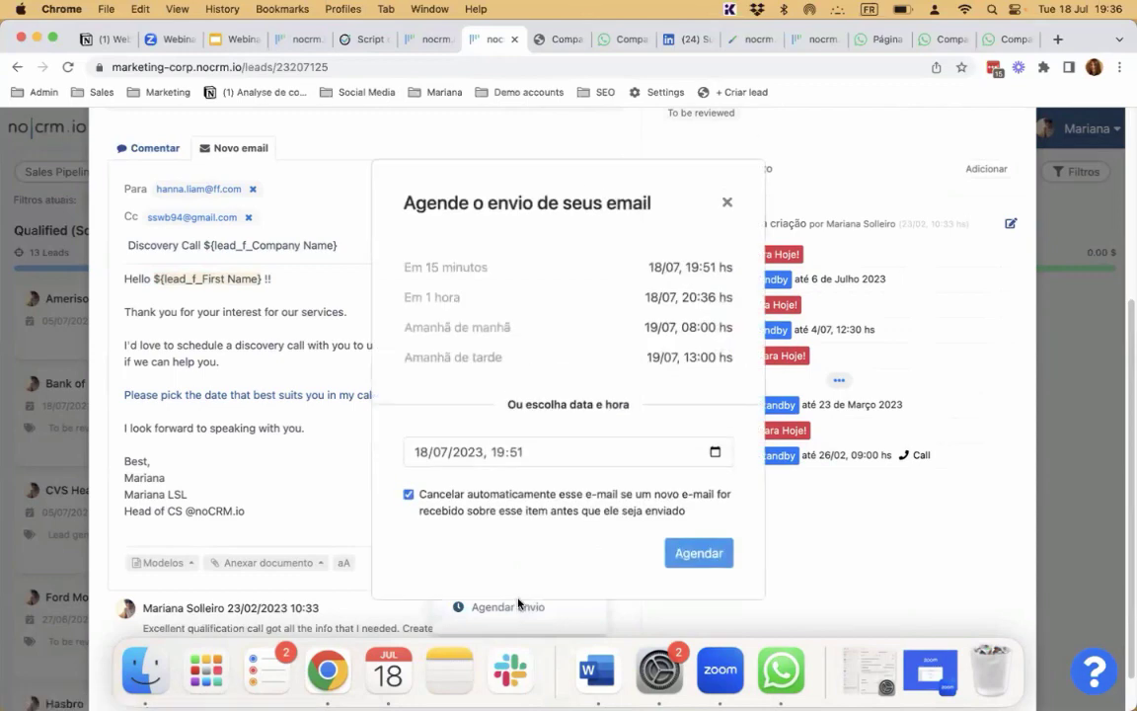
{"action": "left_click", "coordinate": [715, 452]}
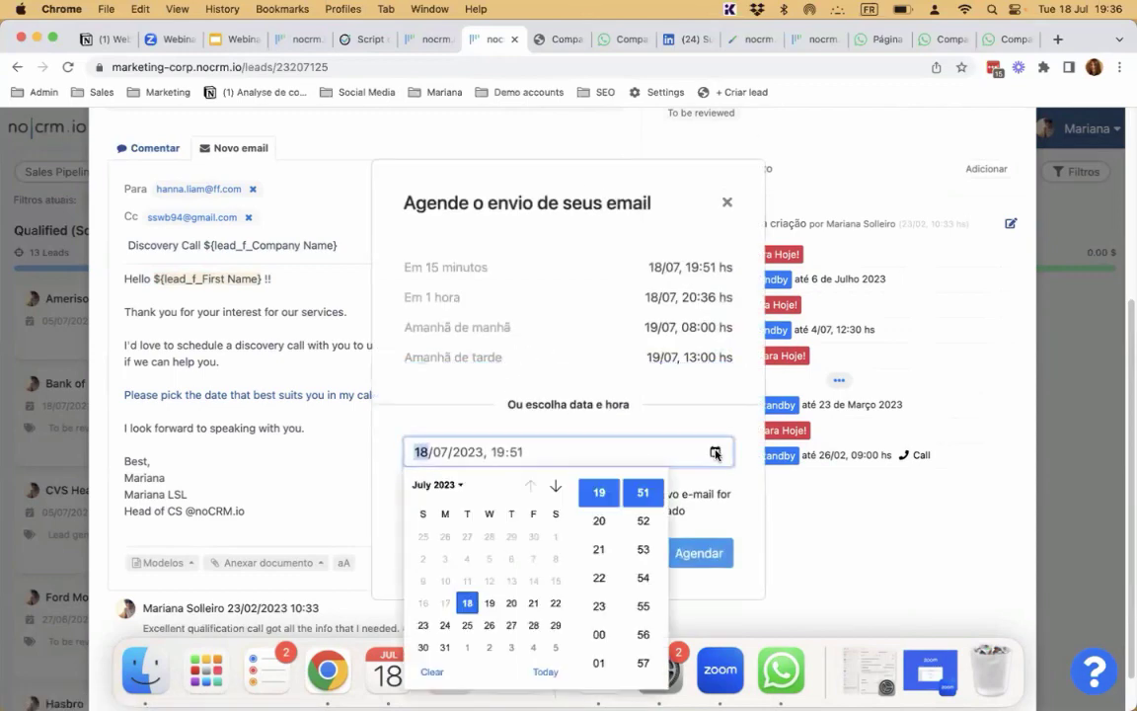
{"action": "left_click", "coordinate": [486, 603]}
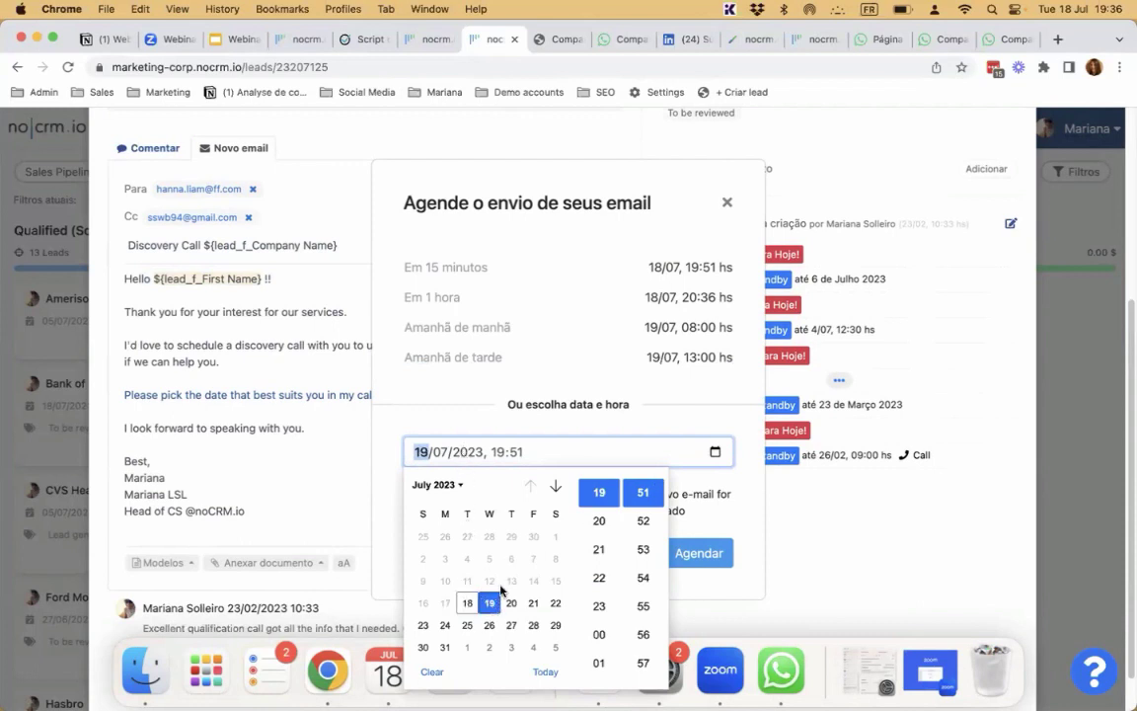
{"action": "left_click", "coordinate": [561, 673]}
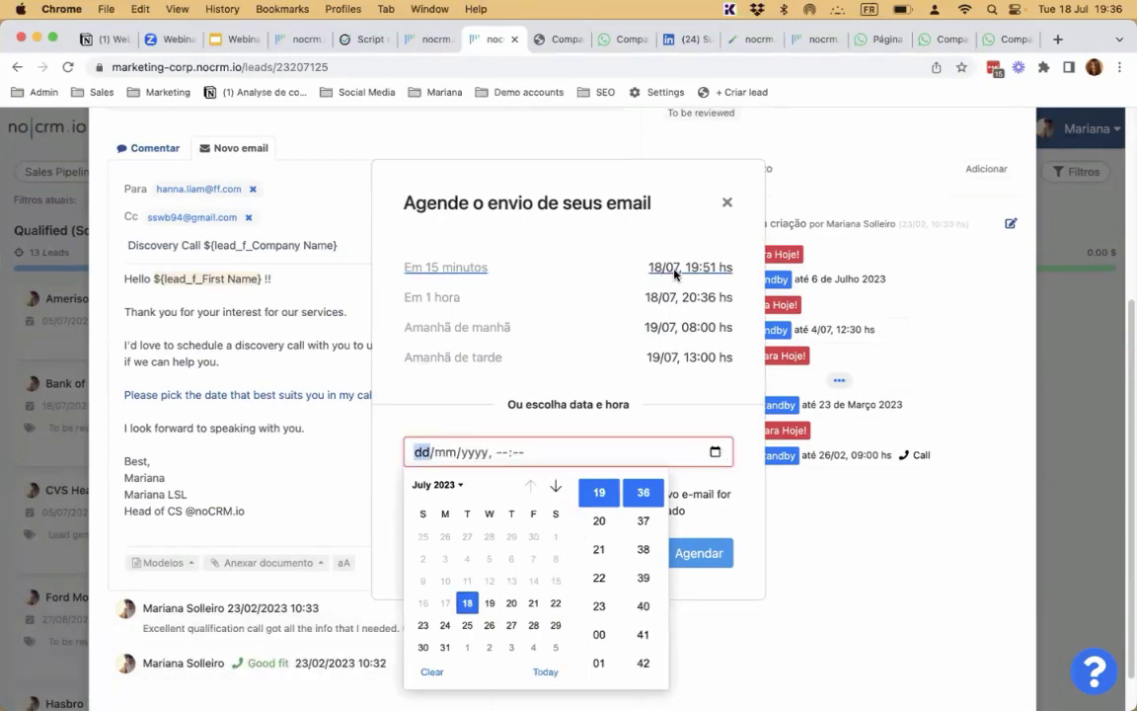
{"action": "left_click", "coordinate": [433, 302]}
{"action": "left_click", "coordinate": [432, 301]}
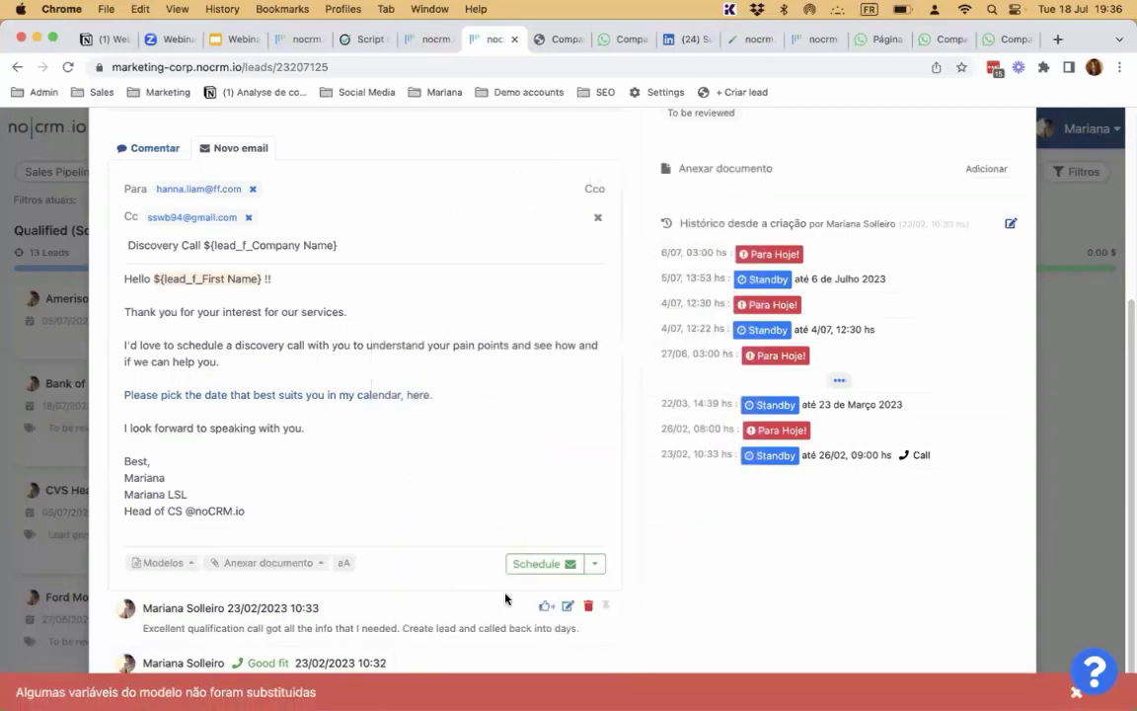
{"action": "left_click", "coordinate": [541, 564]}
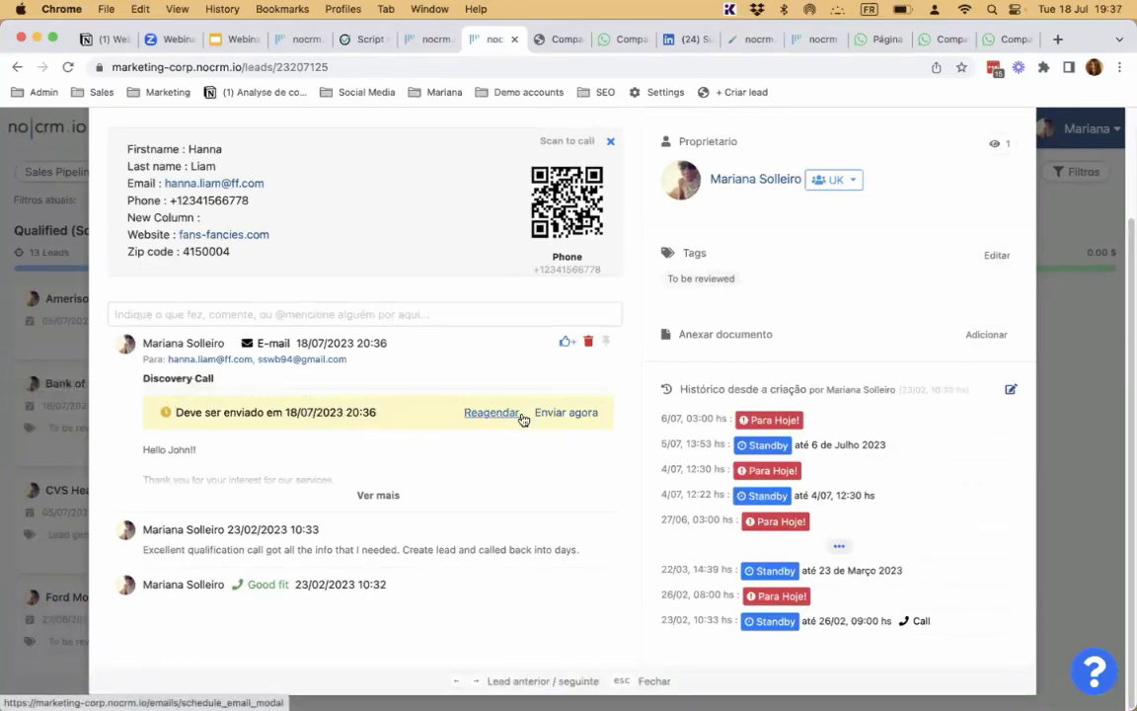
Step: Open the personal email templates from the mailbox, and continue to the shared email templates administration page
{"action": "left_click", "coordinate": [1079, 133]}
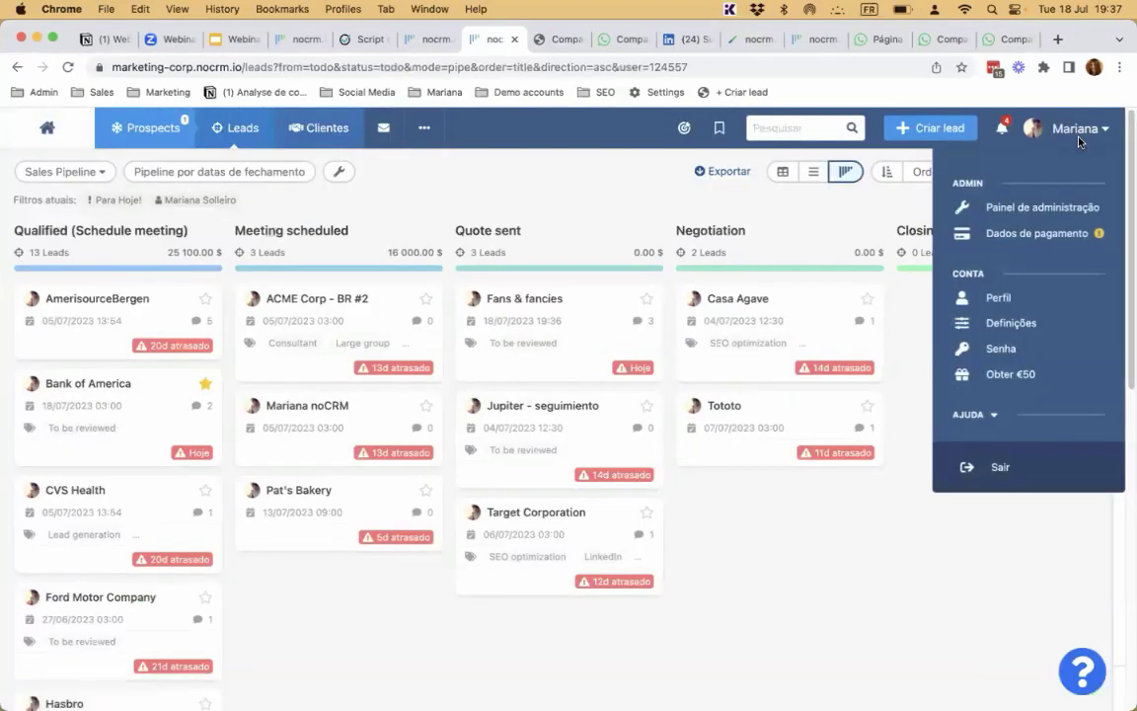
{"action": "left_click", "coordinate": [385, 134]}
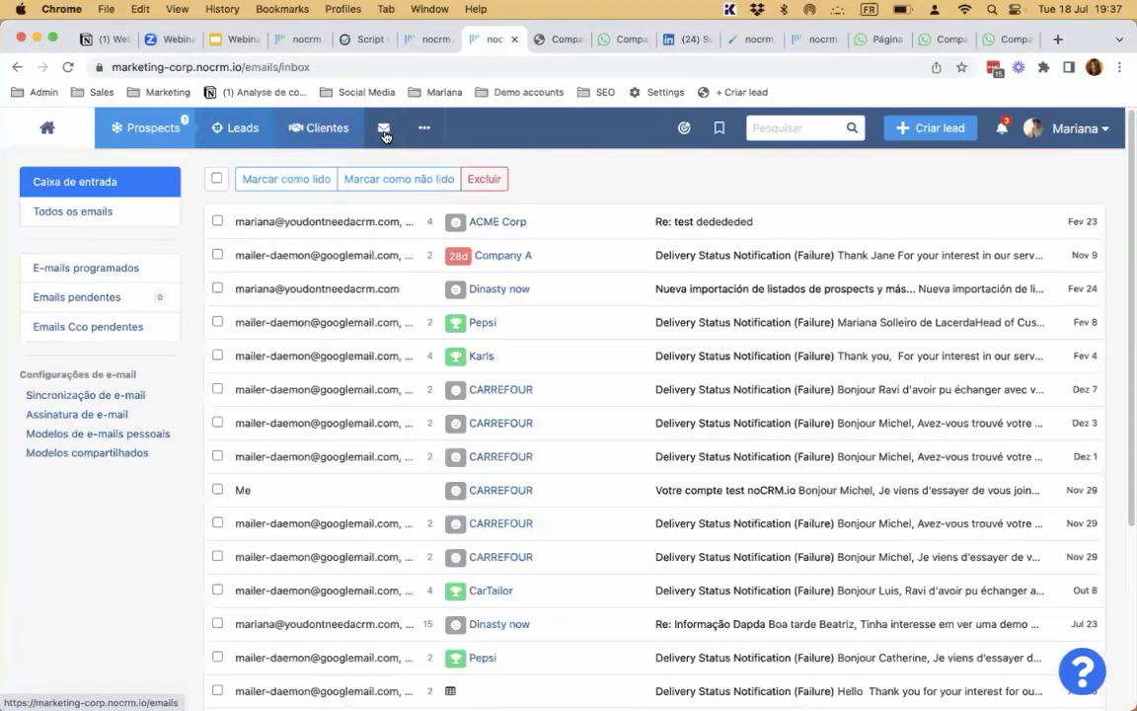
{"action": "left_click", "coordinate": [77, 436]}
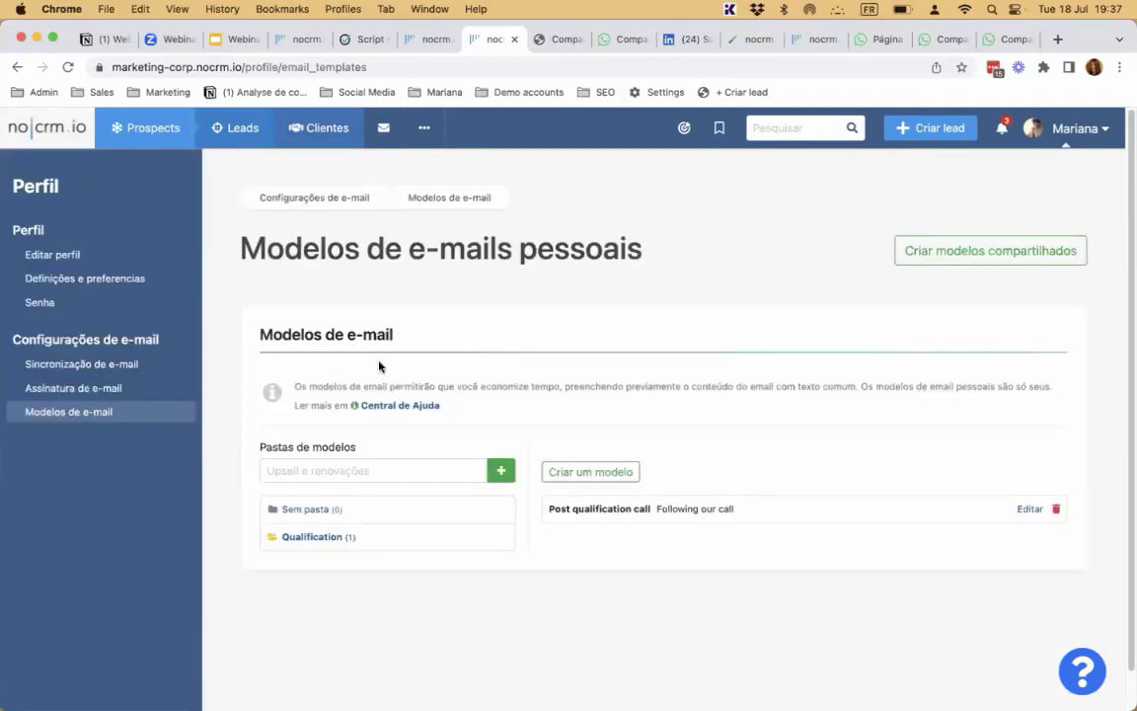
{"action": "left_click", "coordinate": [992, 248]}
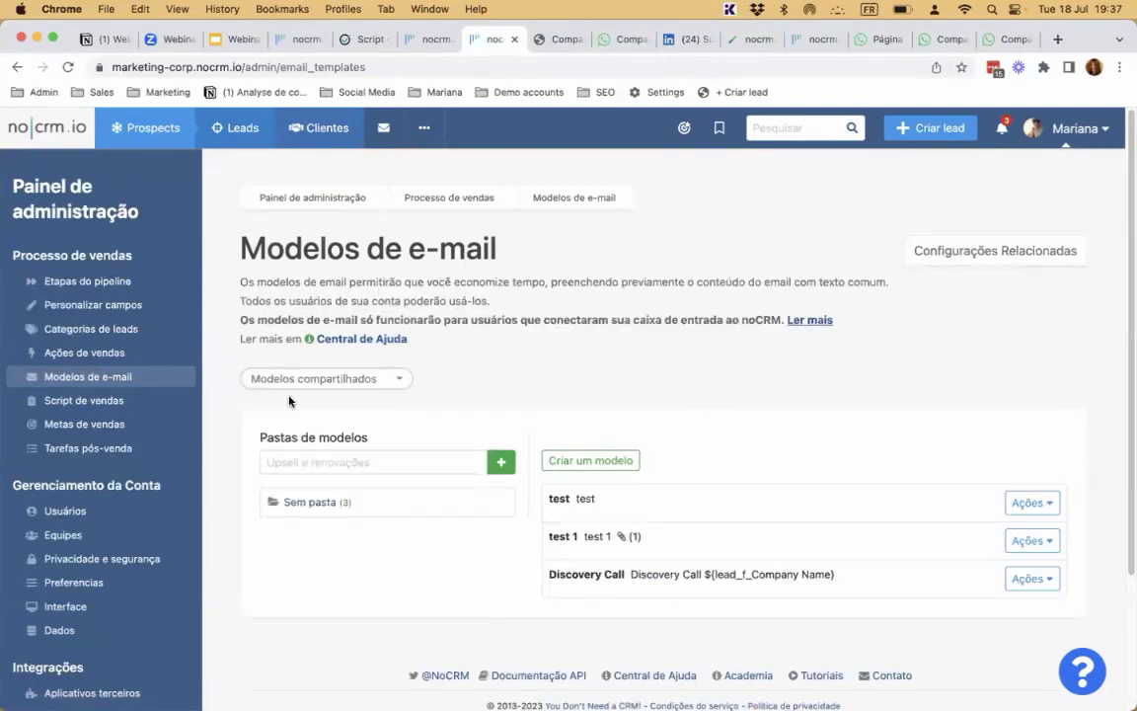
{"action": "scroll", "coordinate": [787, 286], "scroll_direction": "down", "scroll_amount": 1}
{"action": "scroll", "coordinate": [786, 288], "scroll_direction": "down", "scroll_amount": 3}
{"action": "scroll", "coordinate": [369, 380], "scroll_direction": "up", "scroll_amount": 4}
Step: Share the Post qualification call template from the administrator's personal templates, and display the shared templates
{"action": "left_click", "coordinate": [369, 379]}
{"action": "left_click", "coordinate": [351, 522]}
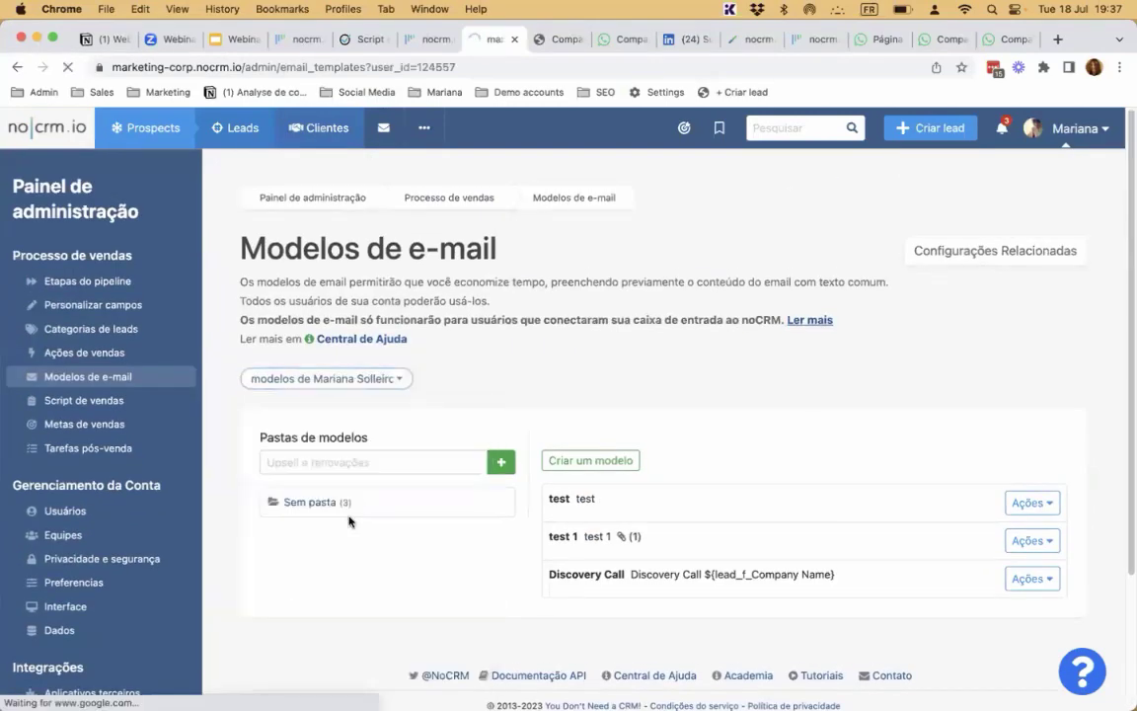
{"action": "scroll", "coordinate": [578, 346], "scroll_direction": "down", "scroll_amount": 2}
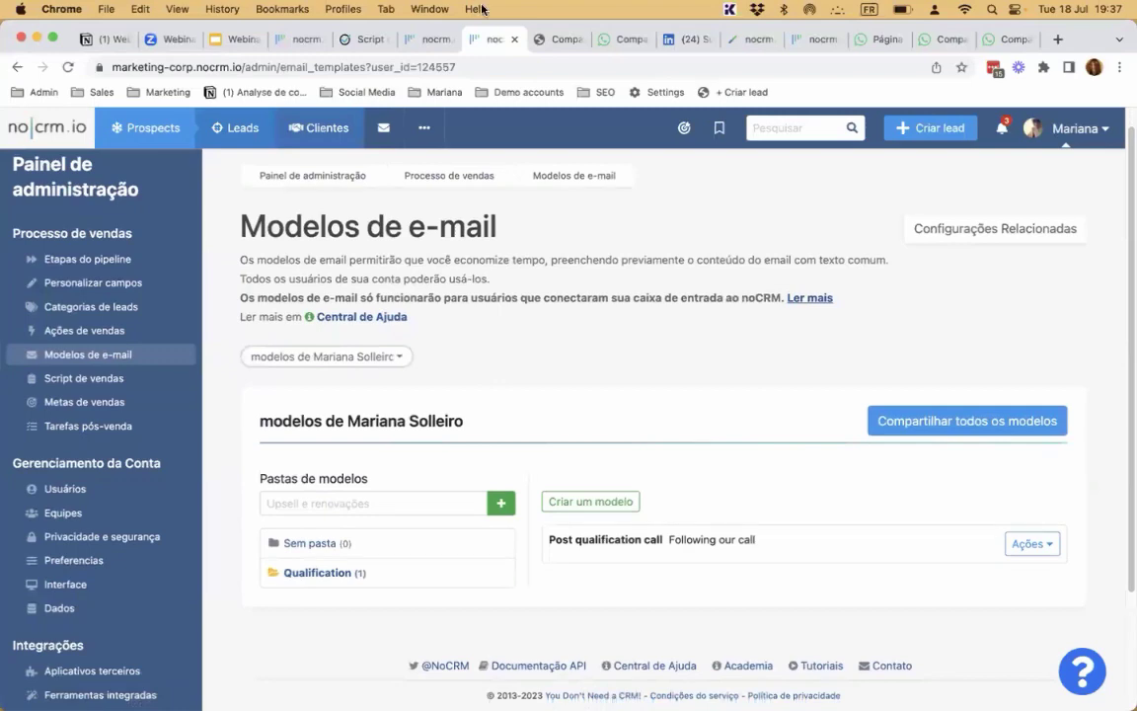
{"action": "scroll", "coordinate": [1003, 435], "scroll_direction": "down", "scroll_amount": 3}
{"action": "left_click", "coordinate": [1031, 394]}
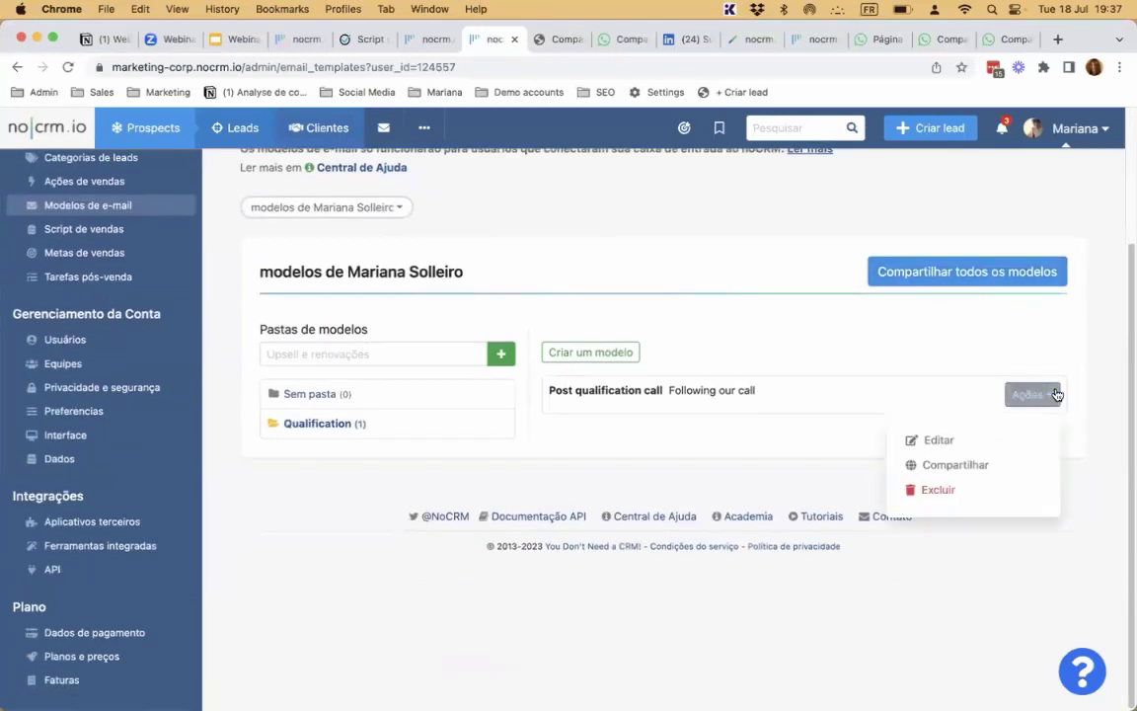
{"action": "left_click", "coordinate": [997, 465]}
{"action": "left_click", "coordinate": [704, 172]}
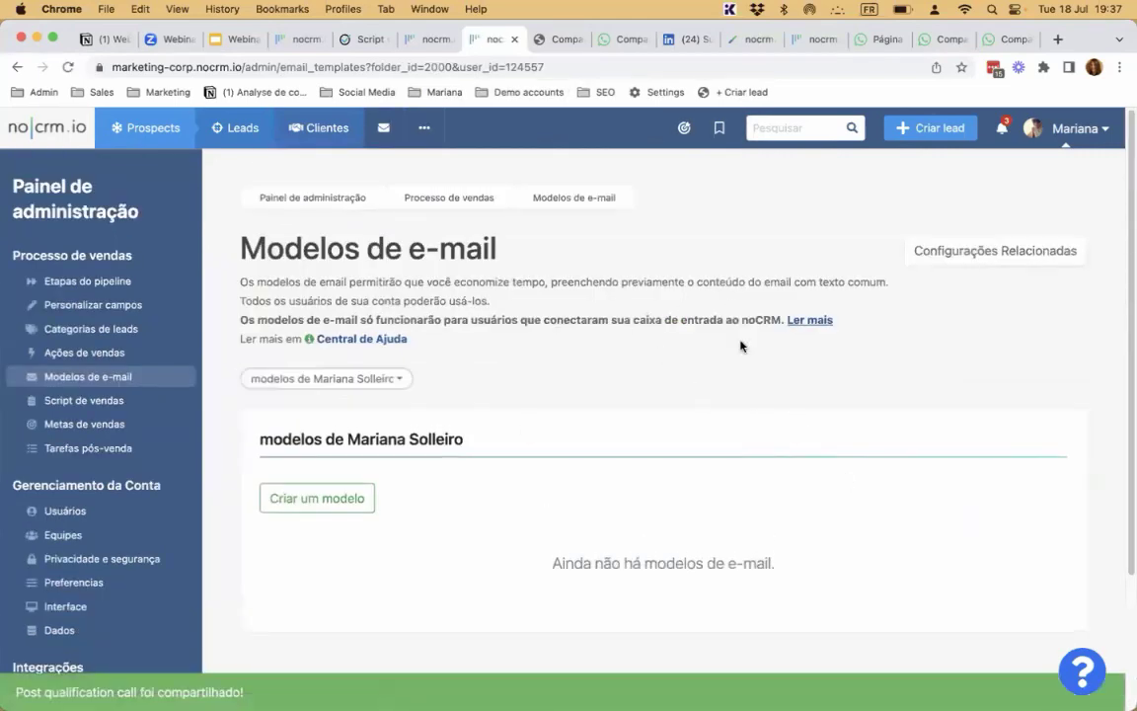
{"action": "left_click", "coordinate": [343, 378]}
{"action": "left_click", "coordinate": [341, 466]}
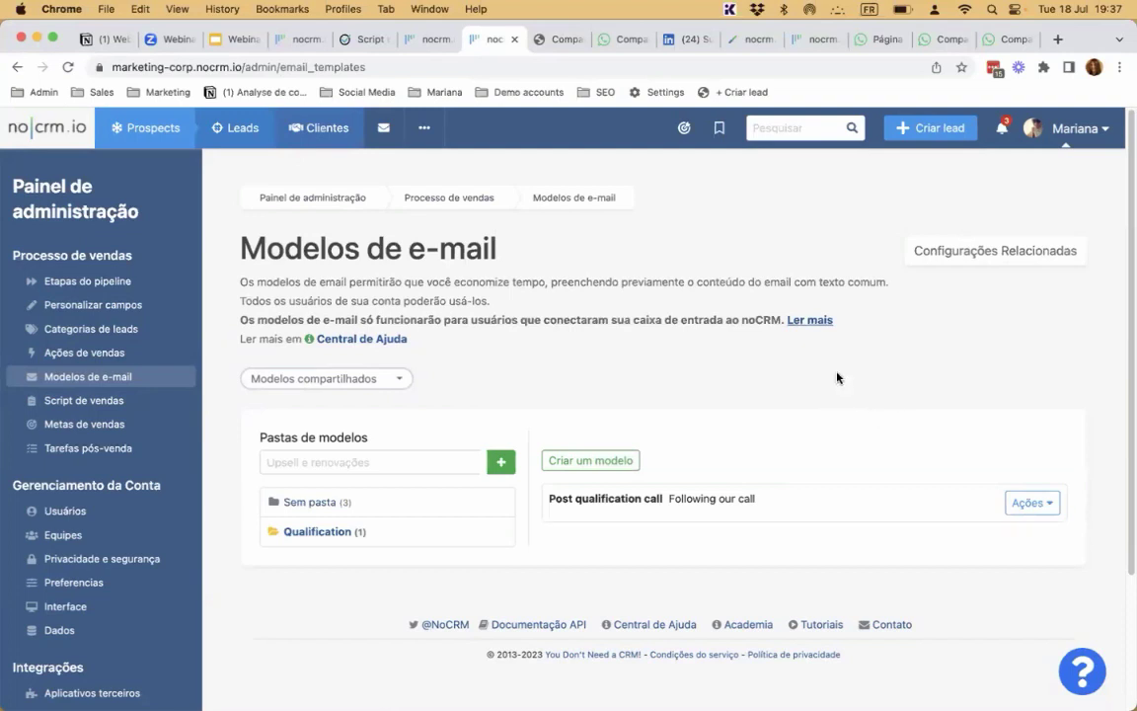
Step: Start a new shared email template in the Qualification folder and examine its name, folder, subject and attachment options
{"action": "left_click", "coordinate": [590, 460]}
{"action": "scroll", "coordinate": [705, 386], "scroll_direction": "down", "scroll_amount": 3}
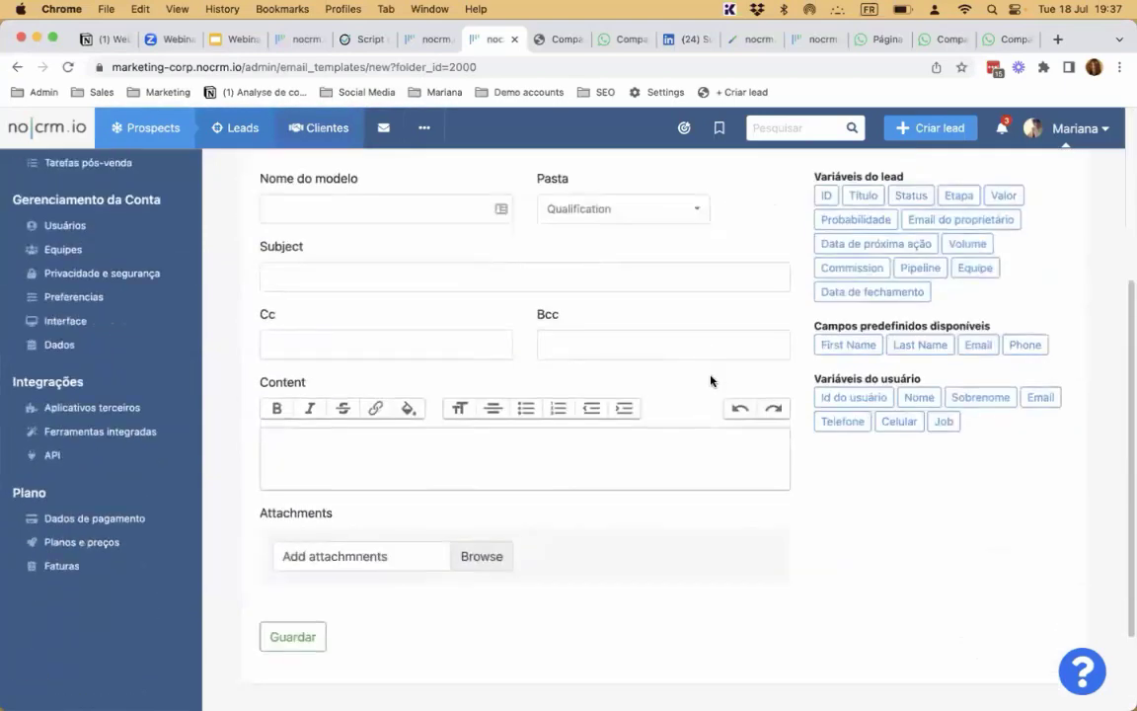
{"action": "left_click", "coordinate": [314, 203]}
{"action": "left_click", "coordinate": [630, 210]}
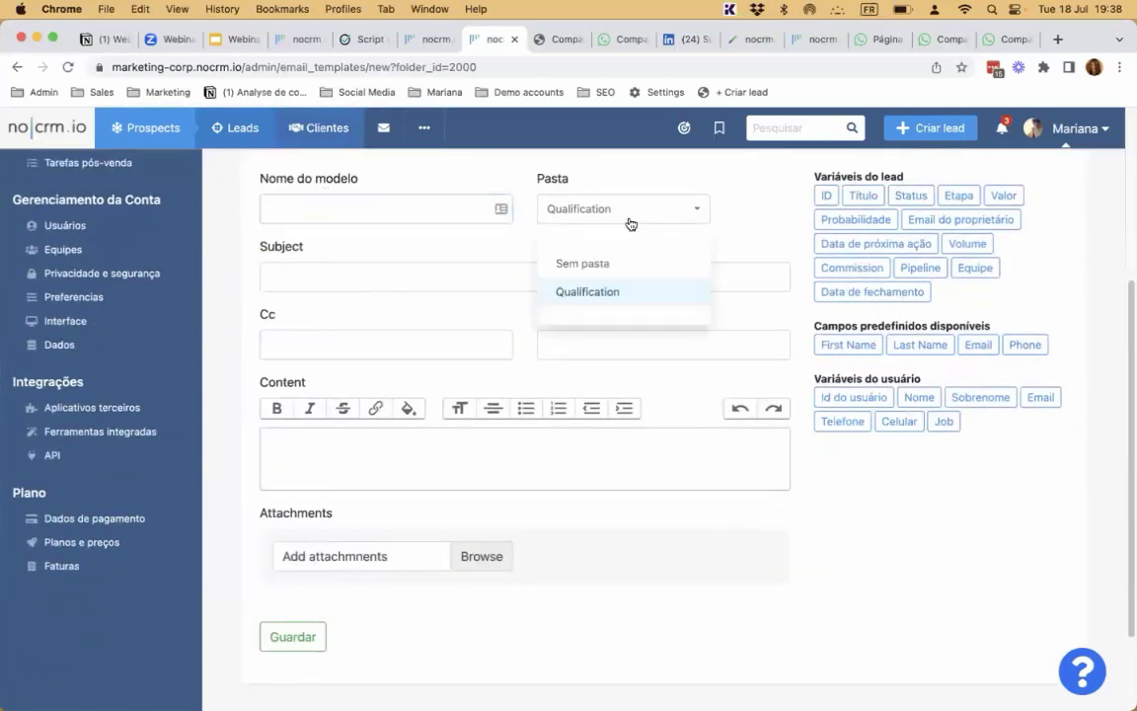
{"action": "left_click", "coordinate": [372, 286]}
{"action": "left_click", "coordinate": [648, 374]}
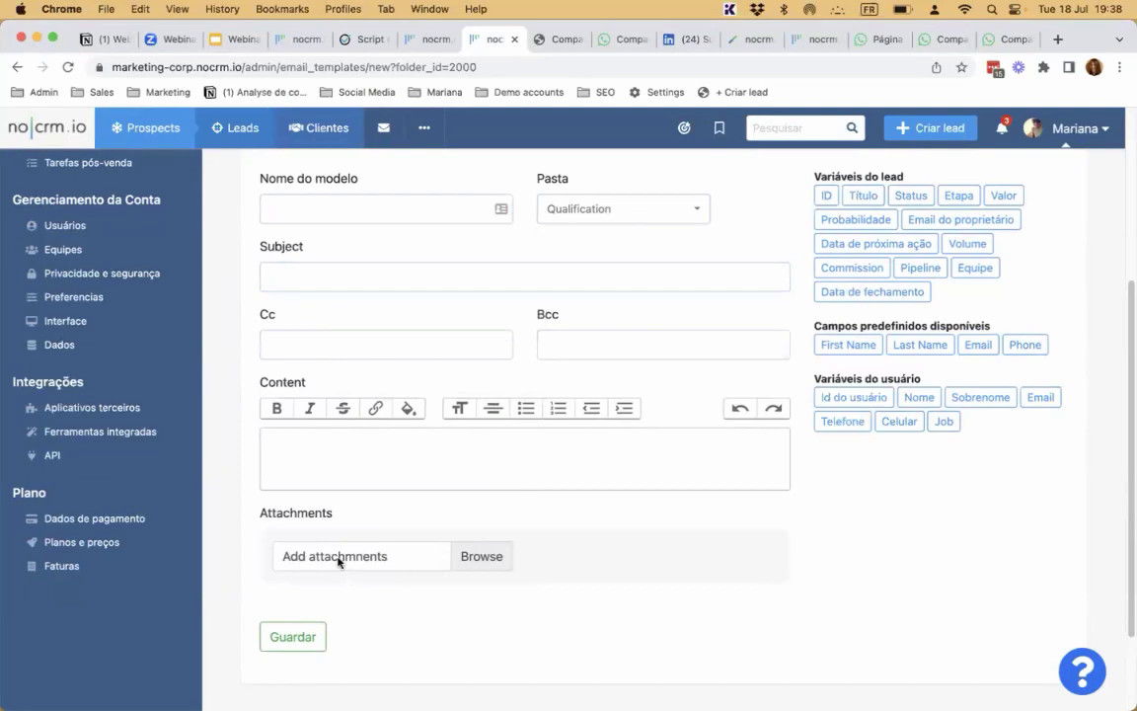
{"action": "left_click", "coordinate": [376, 551]}
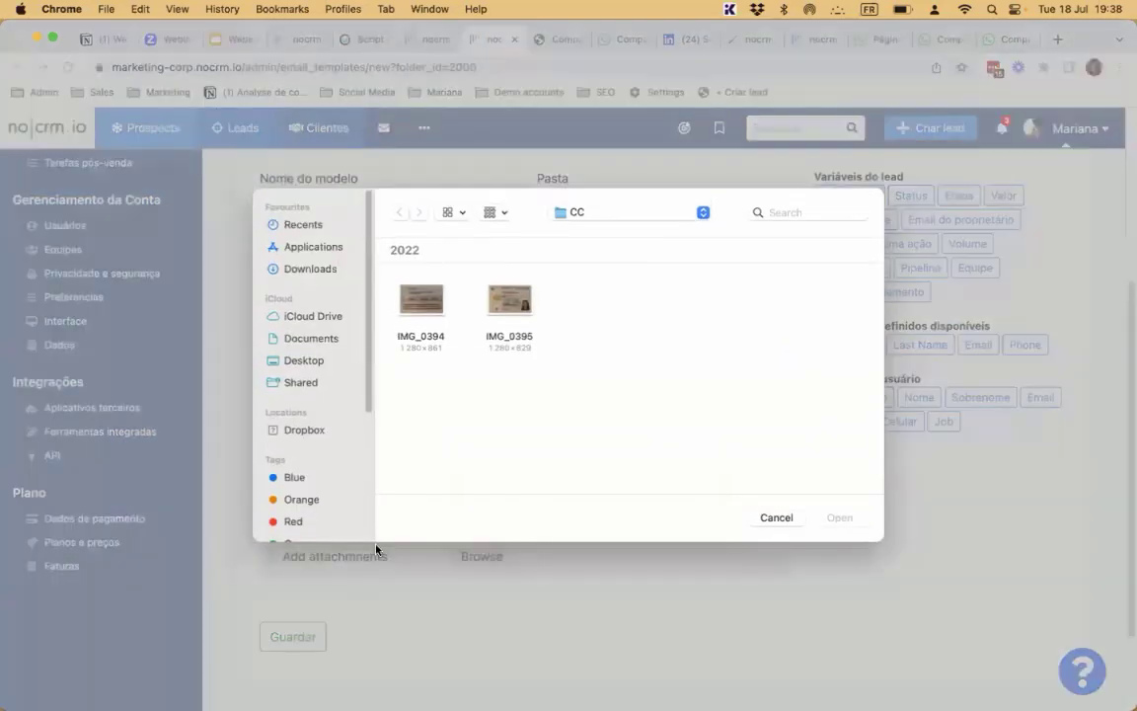
{"action": "left_click", "coordinate": [775, 517]}
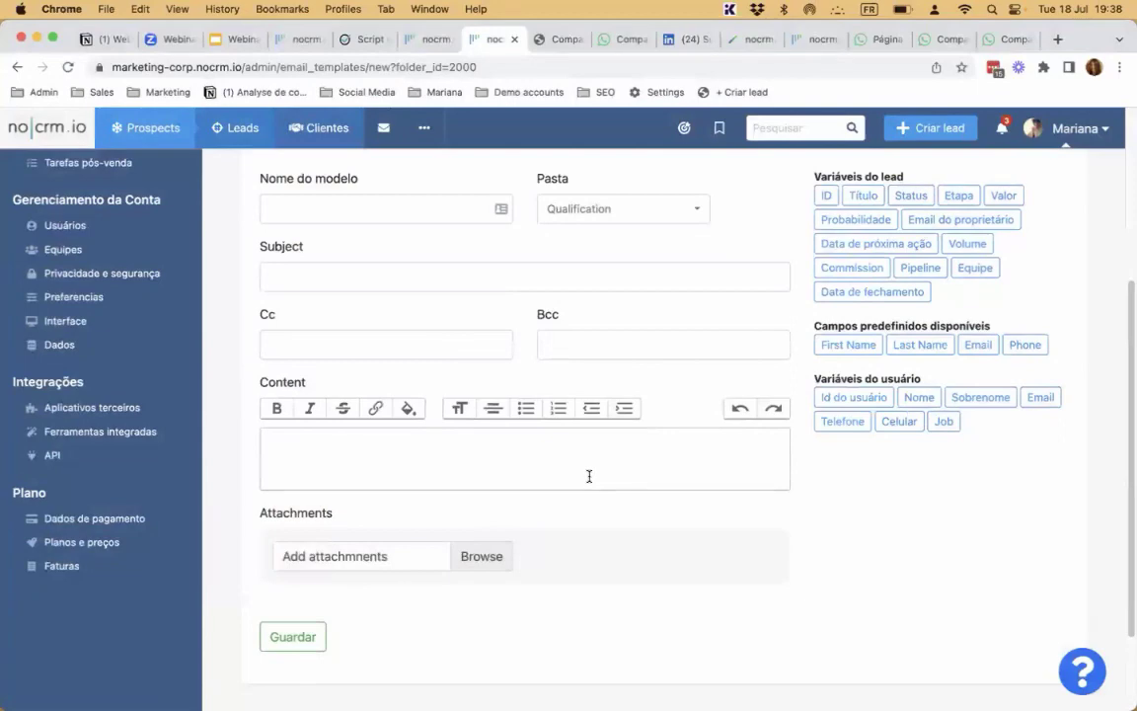
{"action": "scroll", "coordinate": [597, 479], "scroll_direction": "up", "scroll_amount": 6}
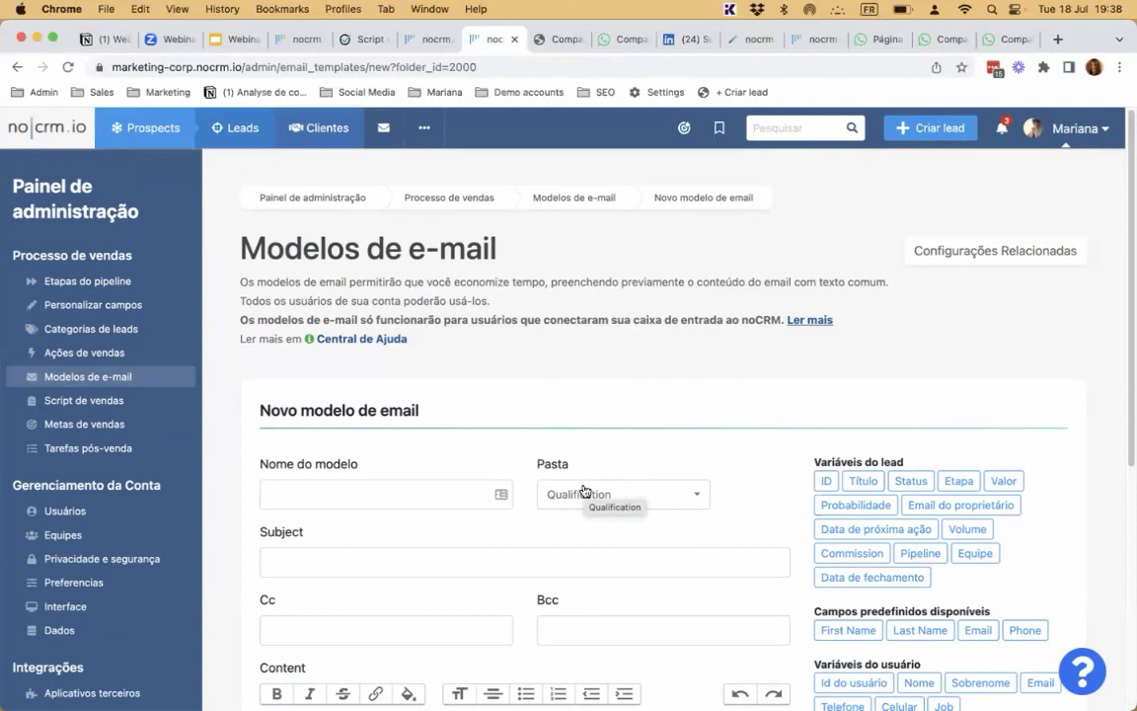
Step: Open the lead widget settings from the administration panel's integrations
{"action": "left_click", "coordinate": [423, 128]}
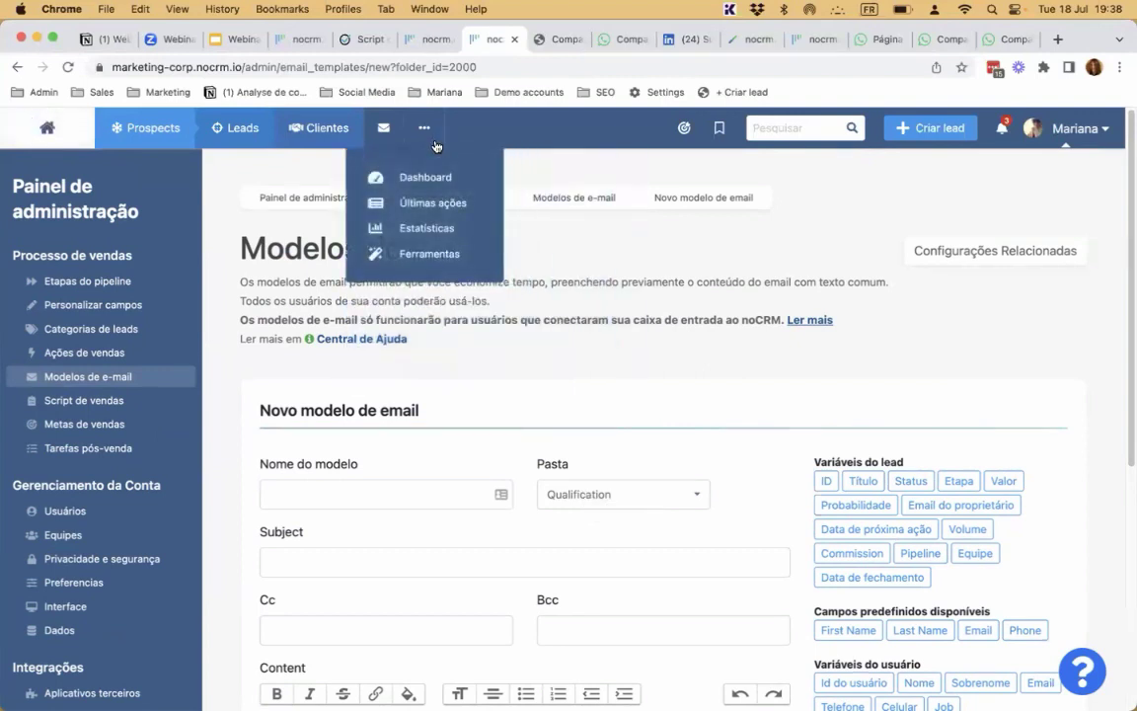
{"action": "left_click", "coordinate": [1074, 128]}
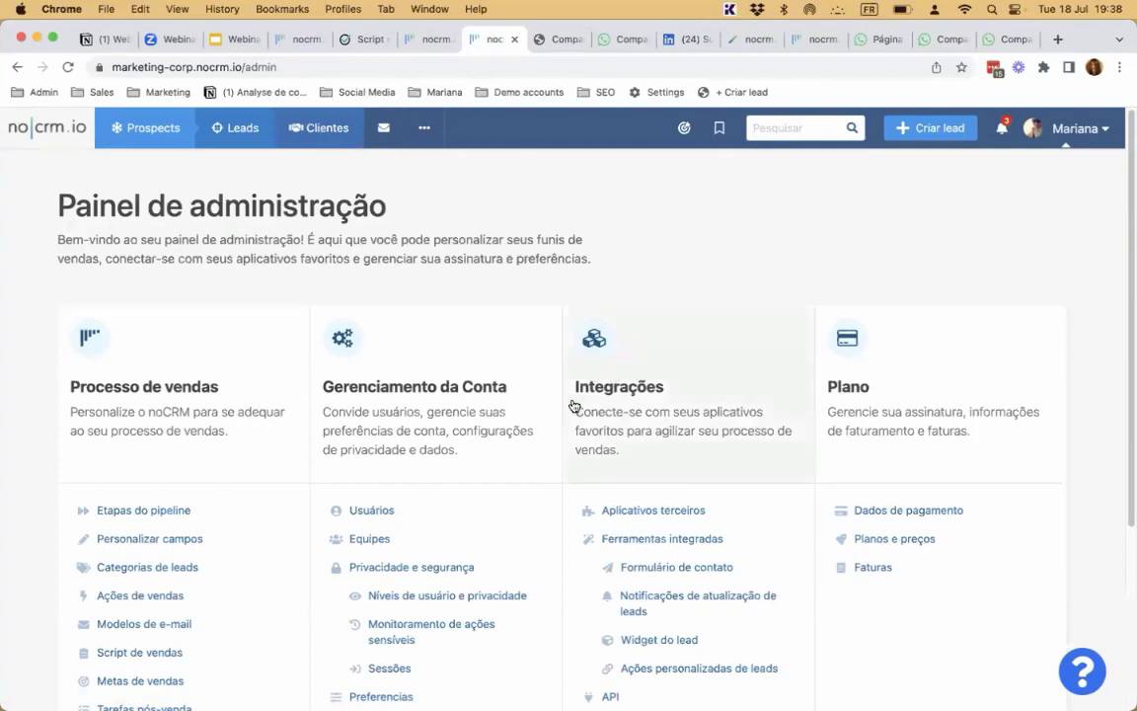
{"action": "scroll", "coordinate": [666, 405], "scroll_direction": "down", "scroll_amount": 5}
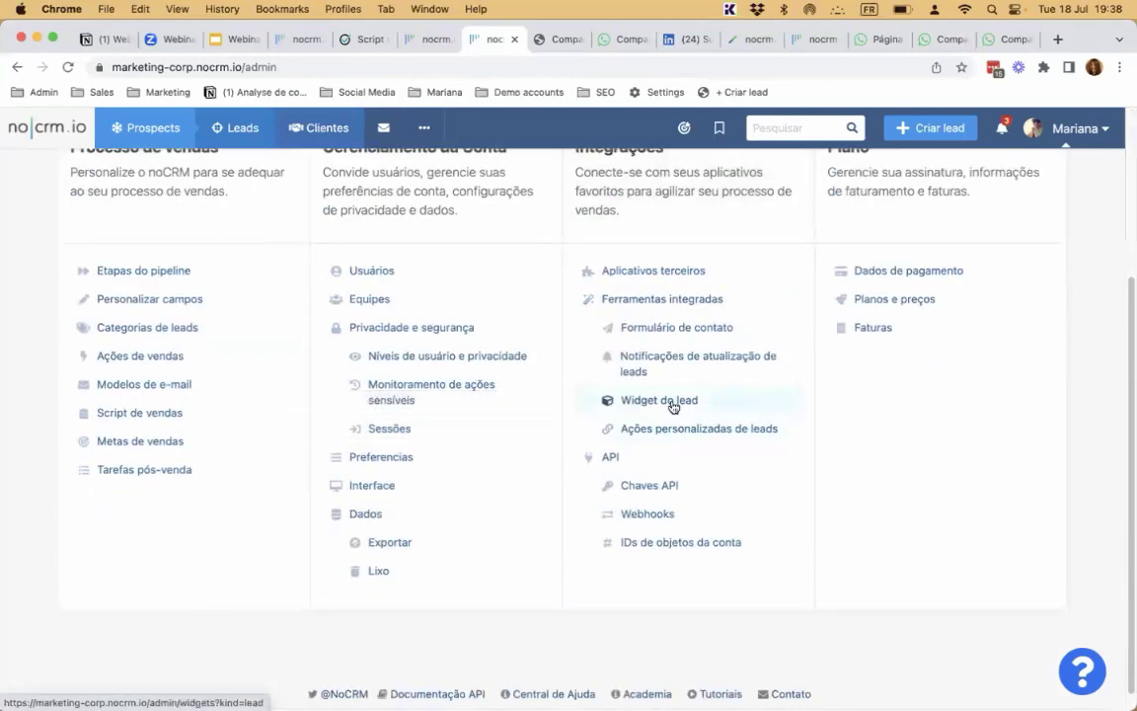
{"action": "left_click", "coordinate": [672, 405]}
{"action": "scroll", "coordinate": [651, 395], "scroll_direction": "down", "scroll_amount": 3}
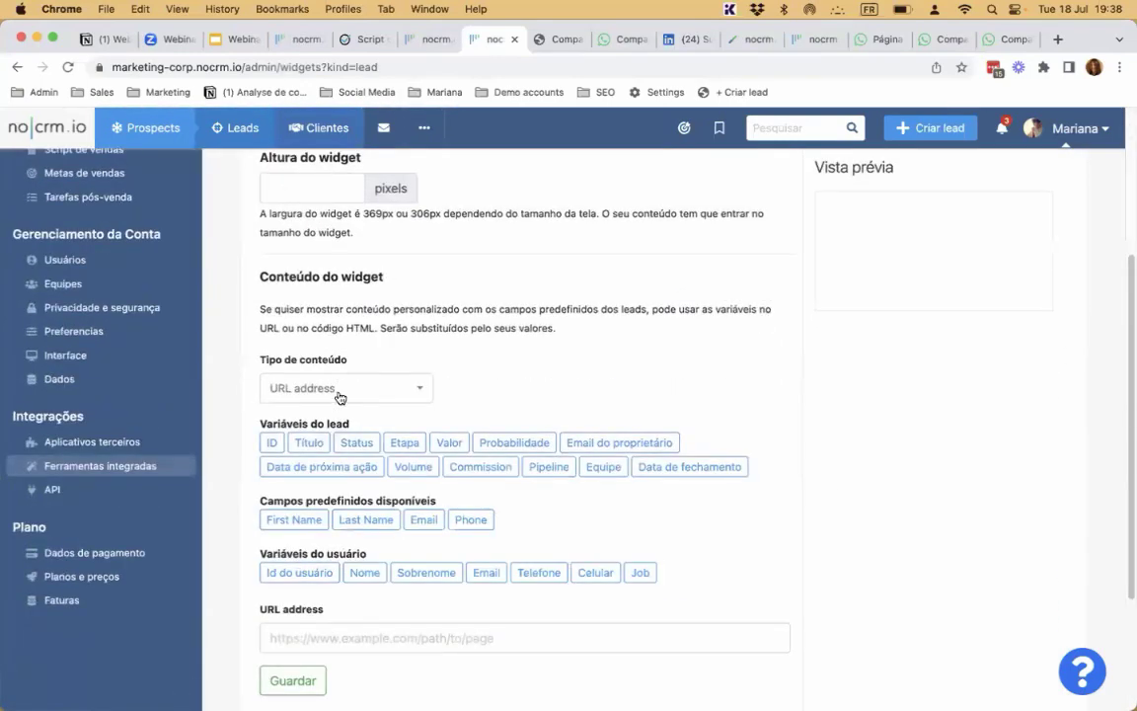
Step: Switch the lead widget's content type to HTML code and back to URL address
{"action": "left_click", "coordinate": [338, 397]}
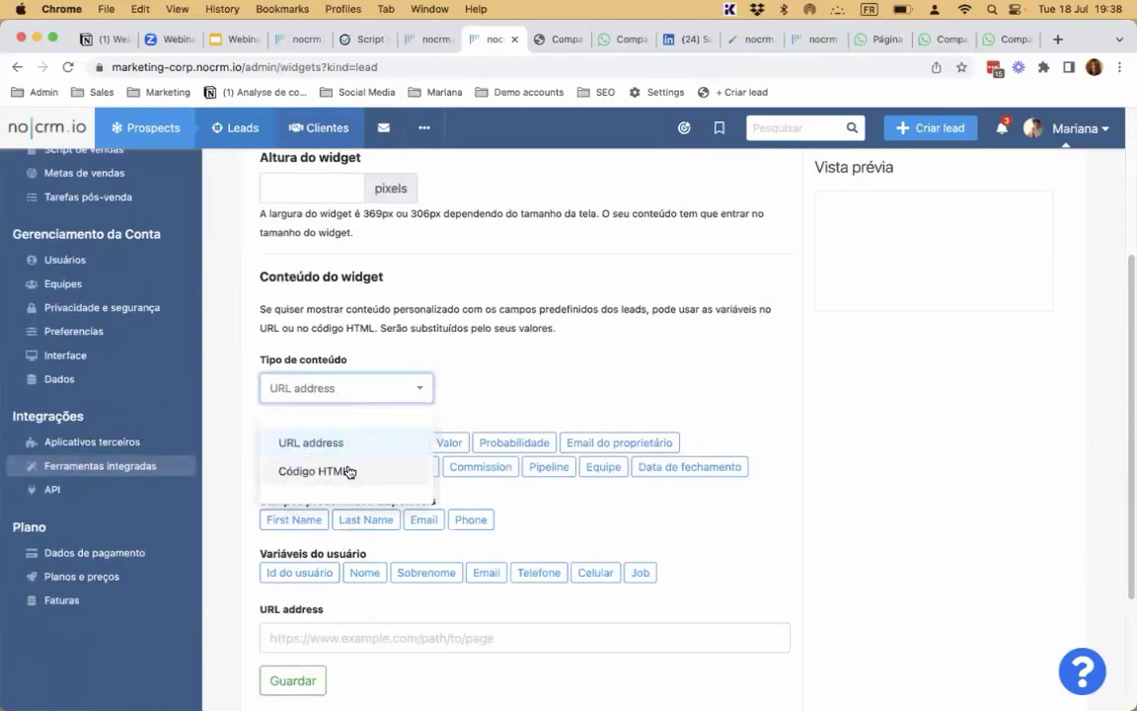
{"action": "left_click", "coordinate": [348, 471]}
{"action": "left_click", "coordinate": [375, 384]}
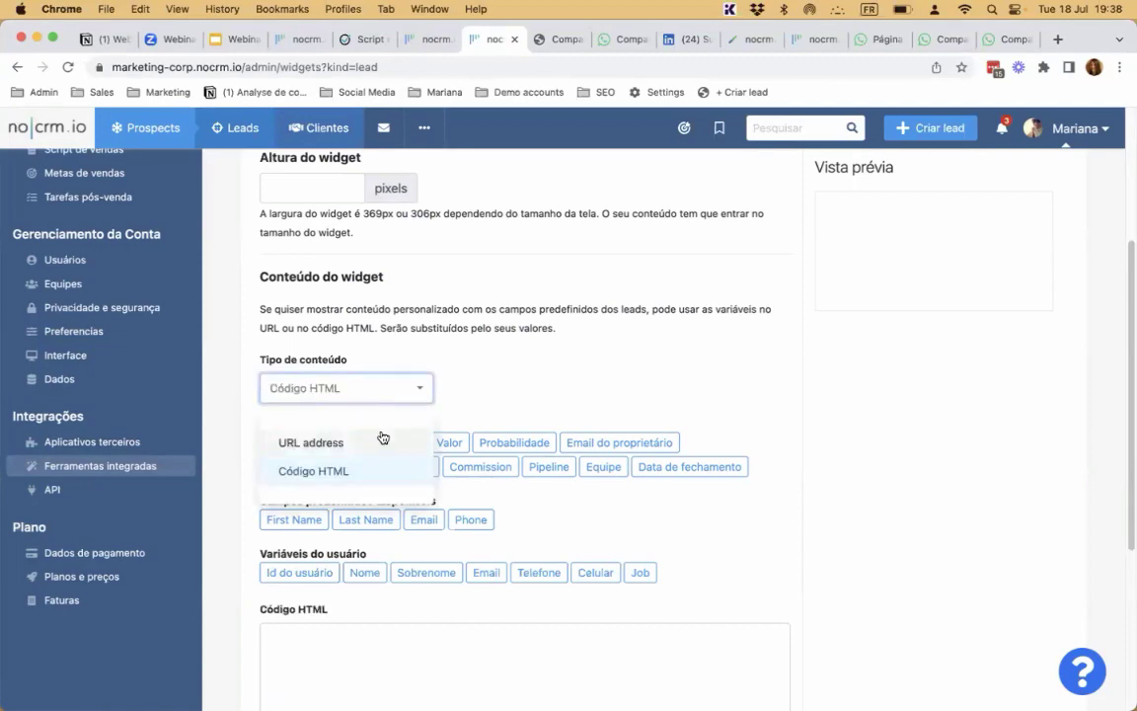
{"action": "left_click", "coordinate": [386, 438]}
{"action": "scroll", "coordinate": [571, 396], "scroll_direction": "down", "scroll_amount": 3}
{"action": "scroll", "coordinate": [571, 396], "scroll_direction": "up", "scroll_amount": 5}
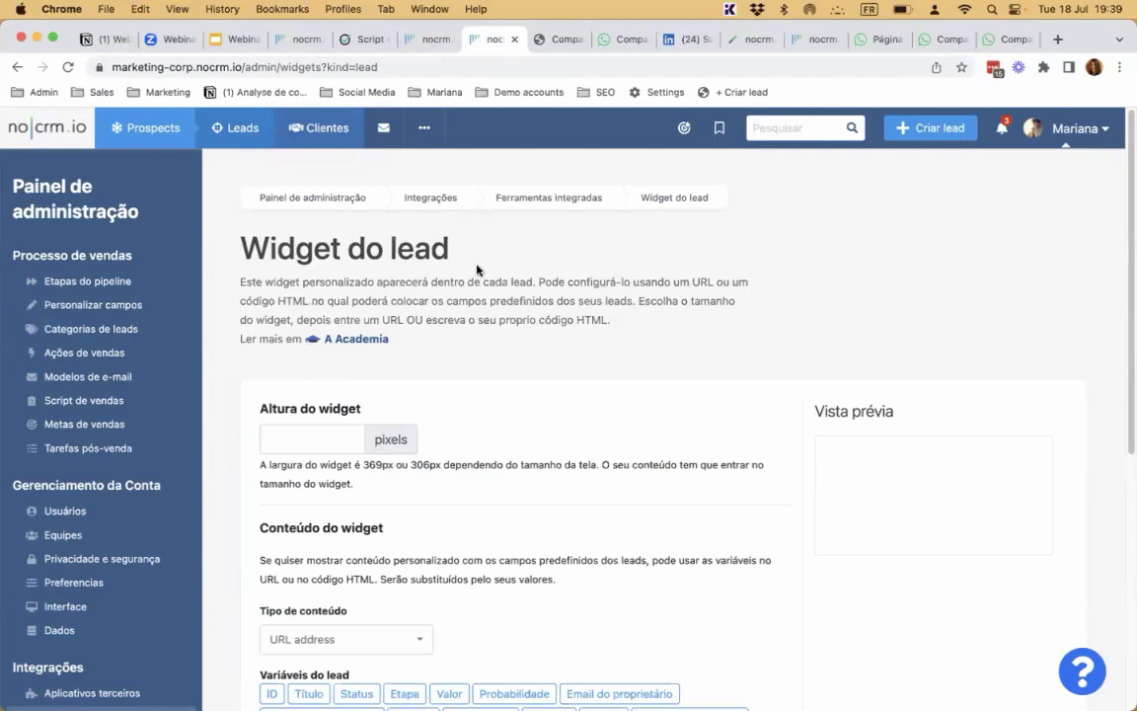
Step: Open the lead categories in the administration panel and examine their tags, linked statuses and linked pipelines through Loss reason
{"action": "mouse_move", "coordinate": [1126, 128]}
{"action": "left_click", "coordinate": [1063, 208]}
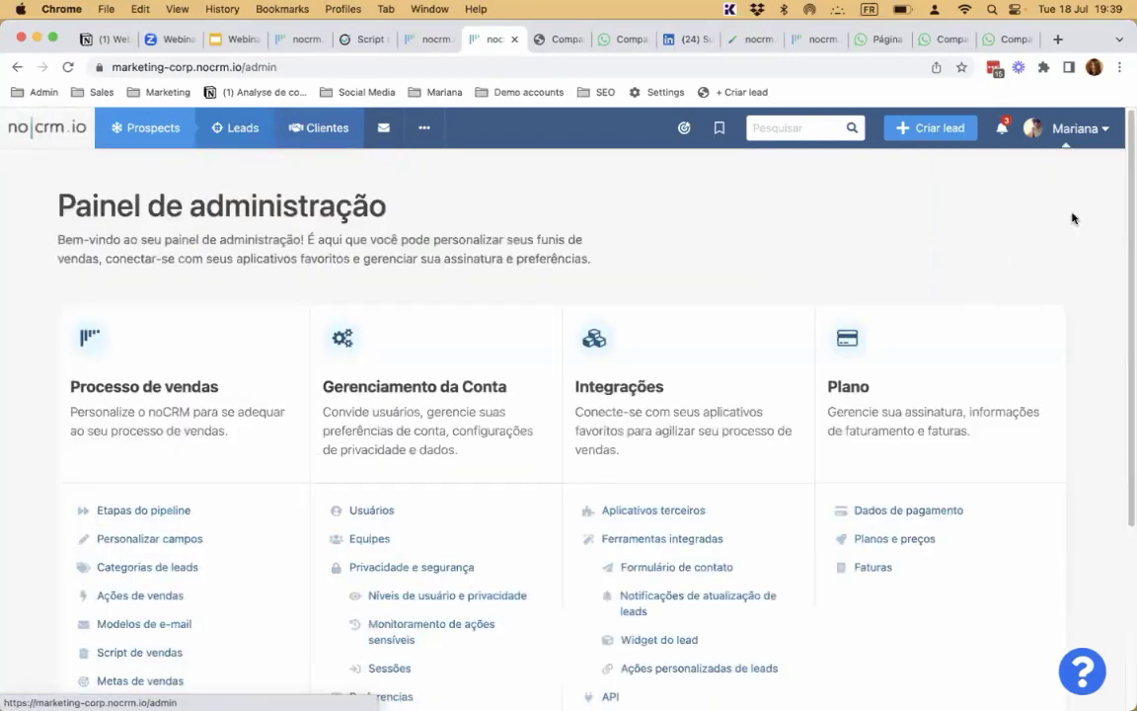
{"action": "scroll", "coordinate": [535, 415], "scroll_direction": "down", "scroll_amount": 2}
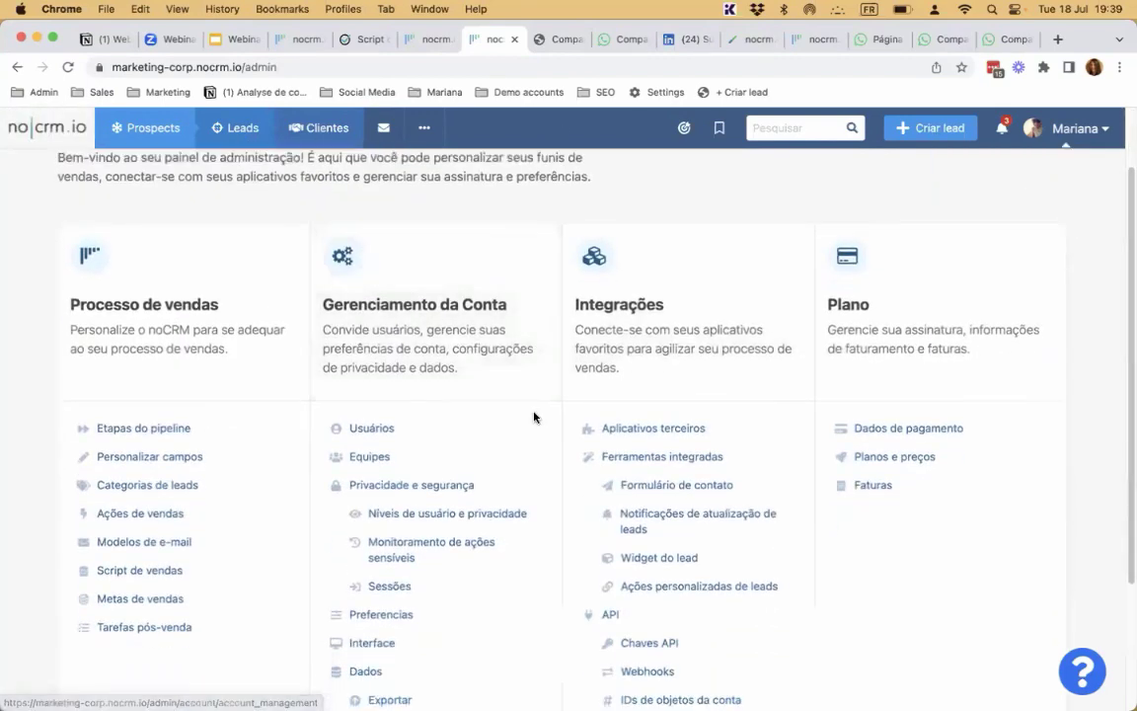
{"action": "left_click", "coordinate": [132, 484]}
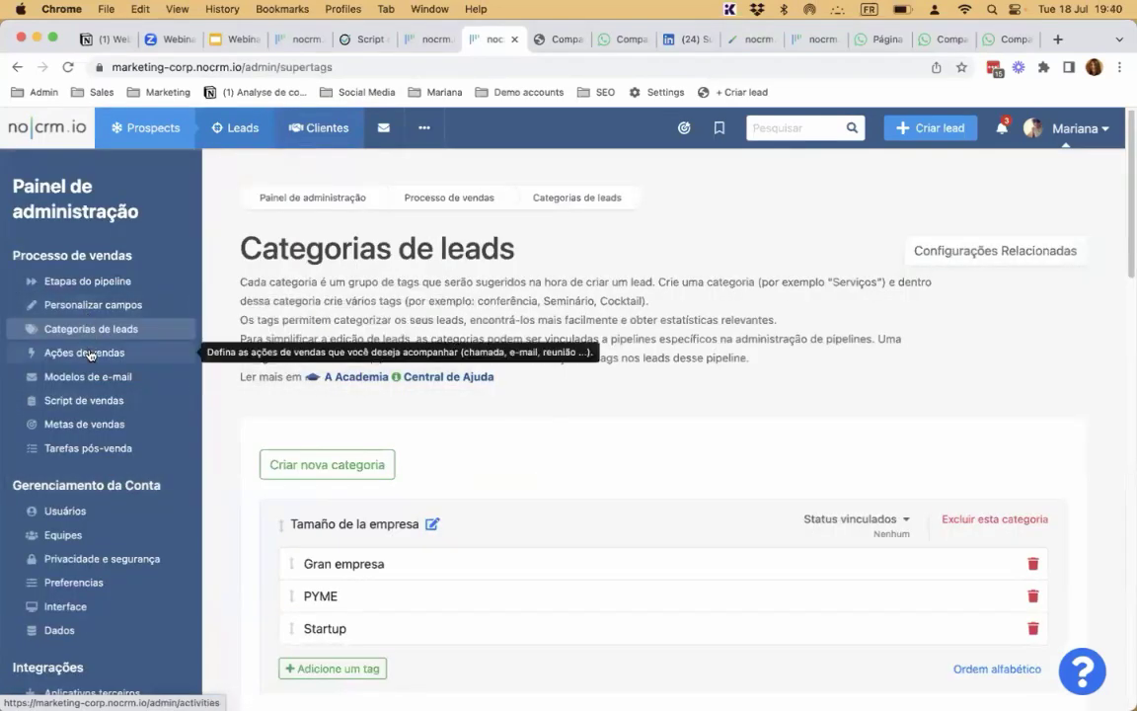
{"action": "scroll", "coordinate": [710, 302], "scroll_direction": "down", "scroll_amount": 5}
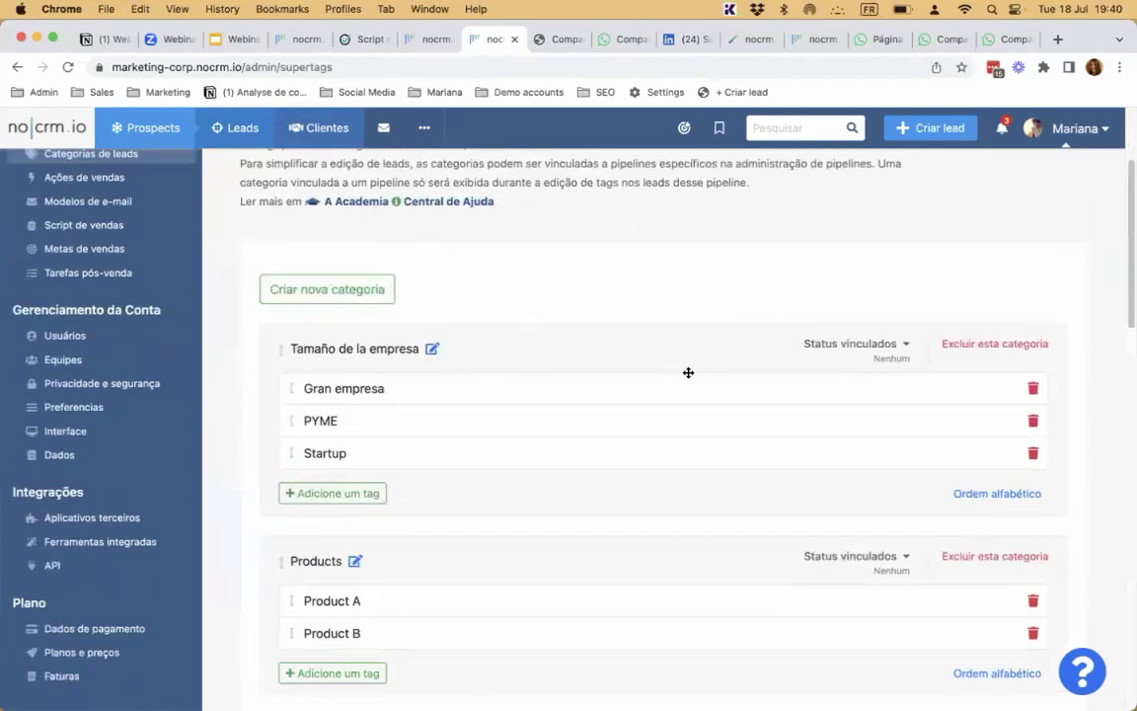
{"action": "scroll", "coordinate": [695, 375], "scroll_direction": "down", "scroll_amount": 5}
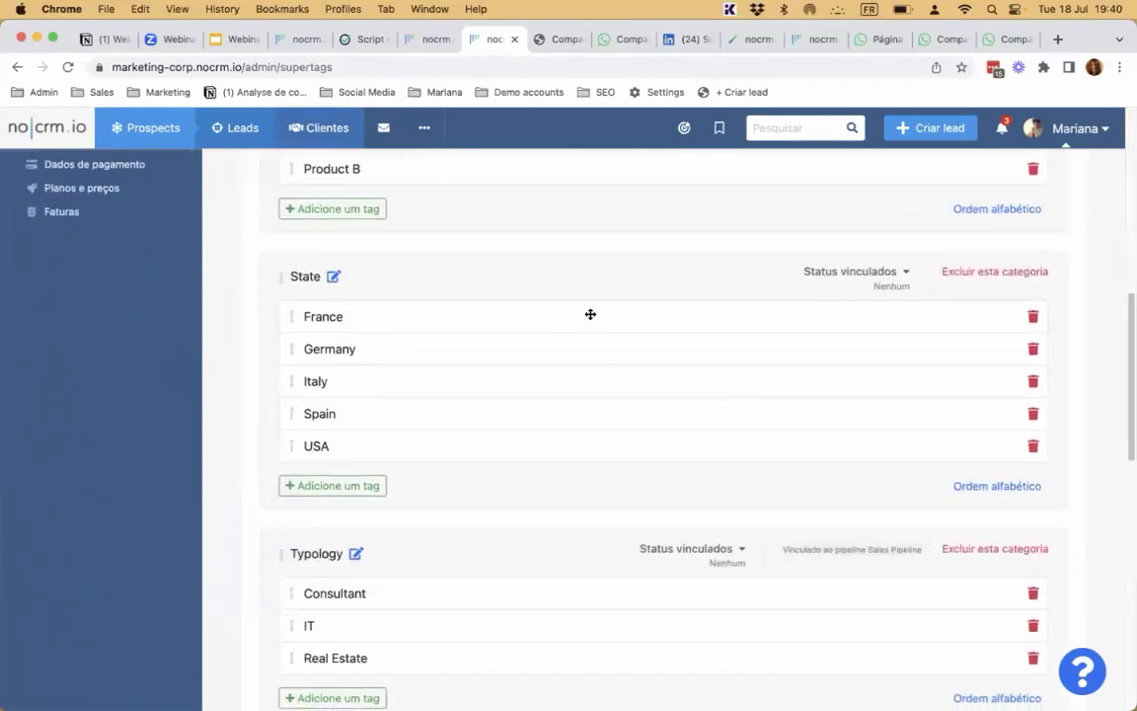
{"action": "scroll", "coordinate": [698, 282], "scroll_direction": "down", "scroll_amount": 7}
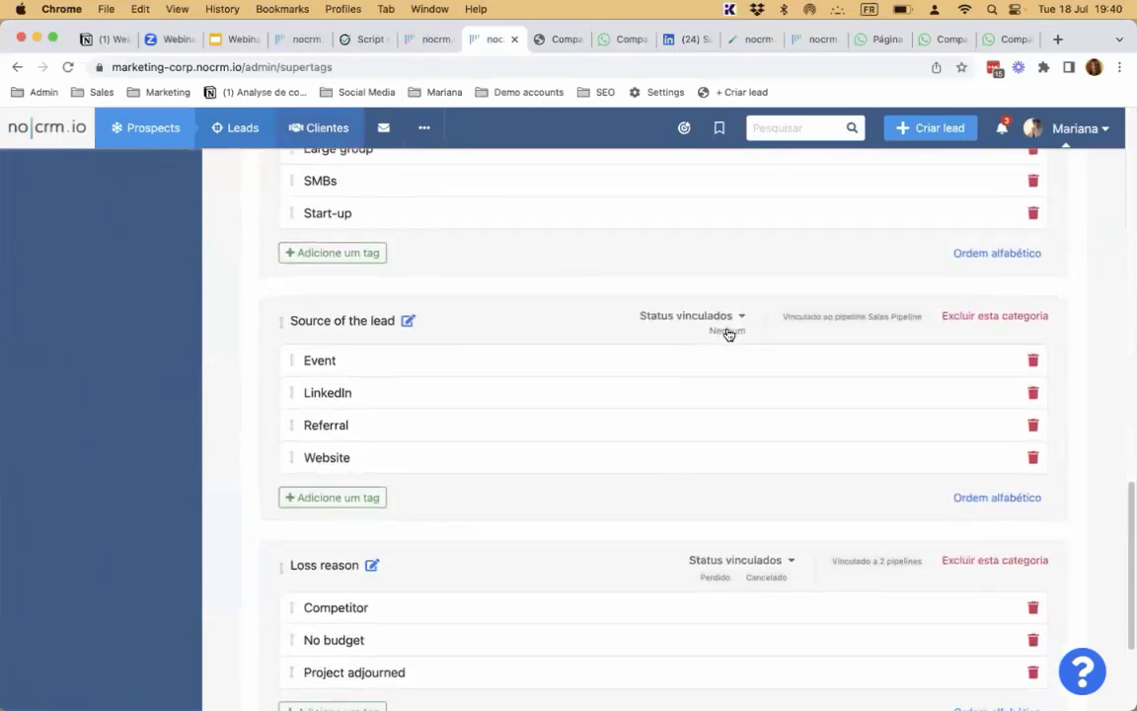
{"action": "scroll", "coordinate": [727, 330], "scroll_direction": "down", "scroll_amount": 2}
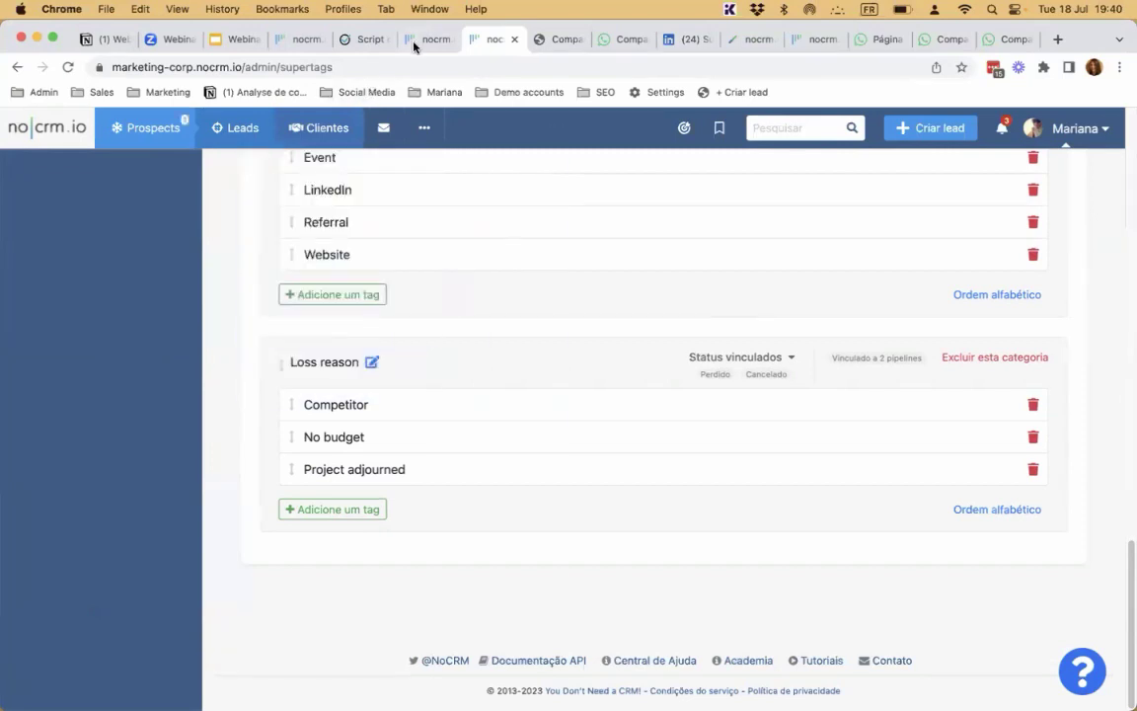
Step: Switch to the nocrm-br demo account and open its lead categories from the administration panel
{"action": "left_click", "coordinate": [410, 38]}
{"action": "mouse_move", "coordinate": [1082, 181]}
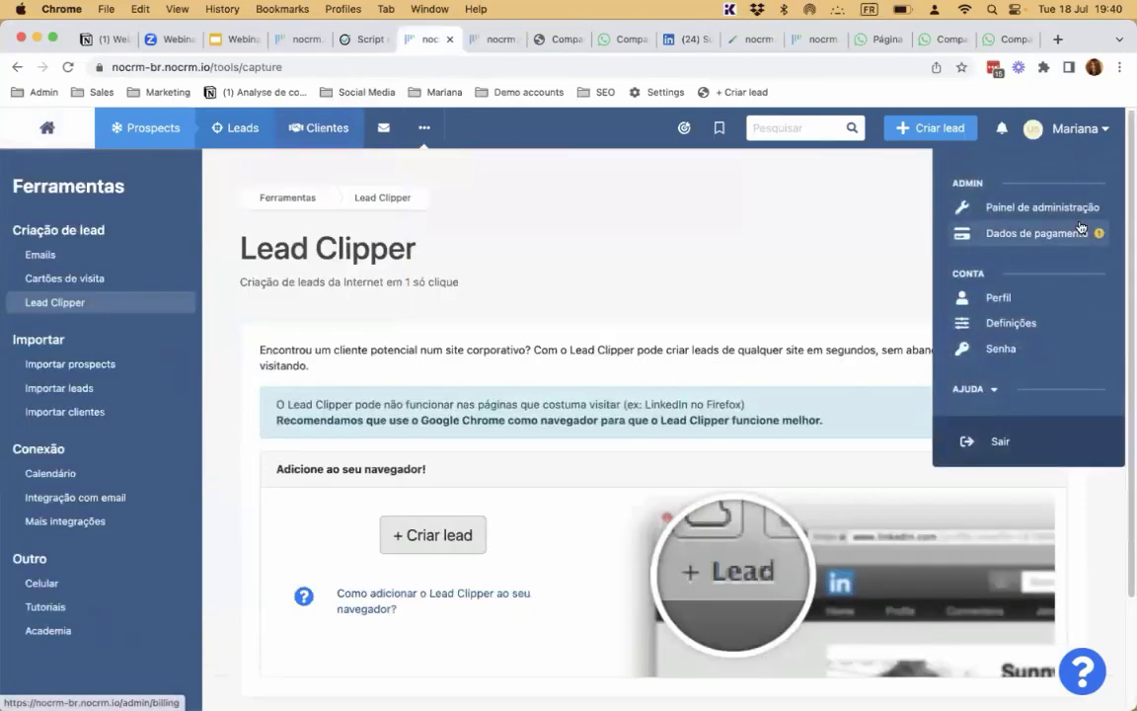
{"action": "left_click", "coordinate": [958, 207]}
{"action": "scroll", "coordinate": [489, 385], "scroll_direction": "down", "scroll_amount": 5}
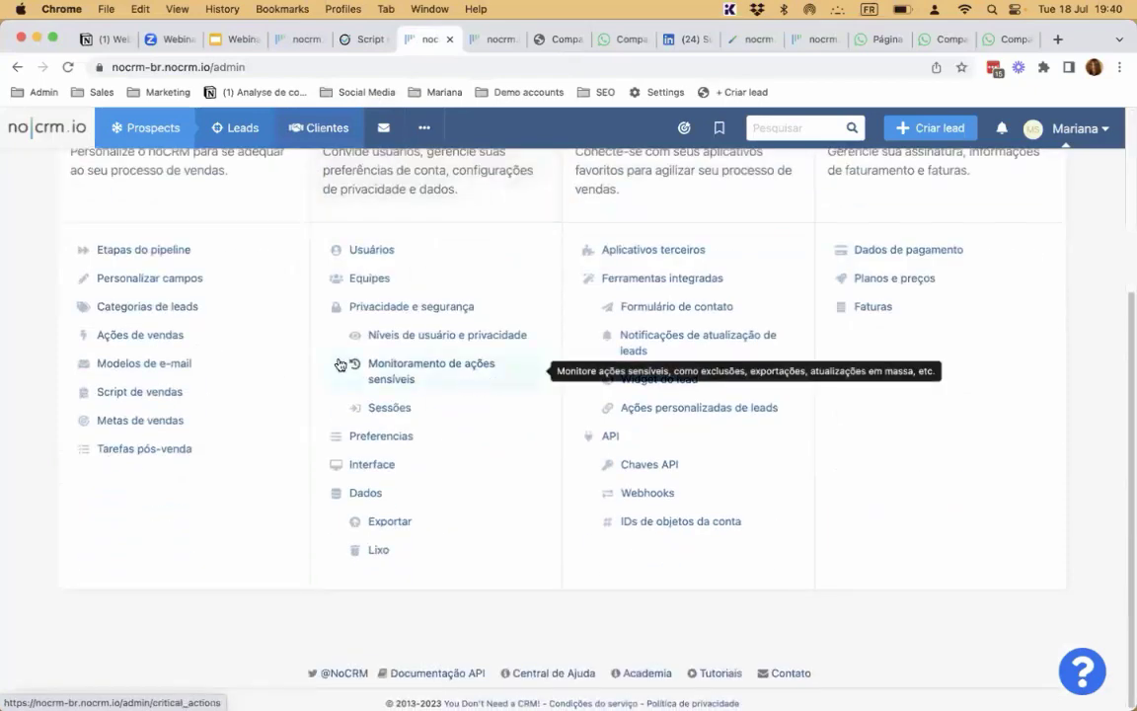
{"action": "left_click", "coordinate": [190, 307]}
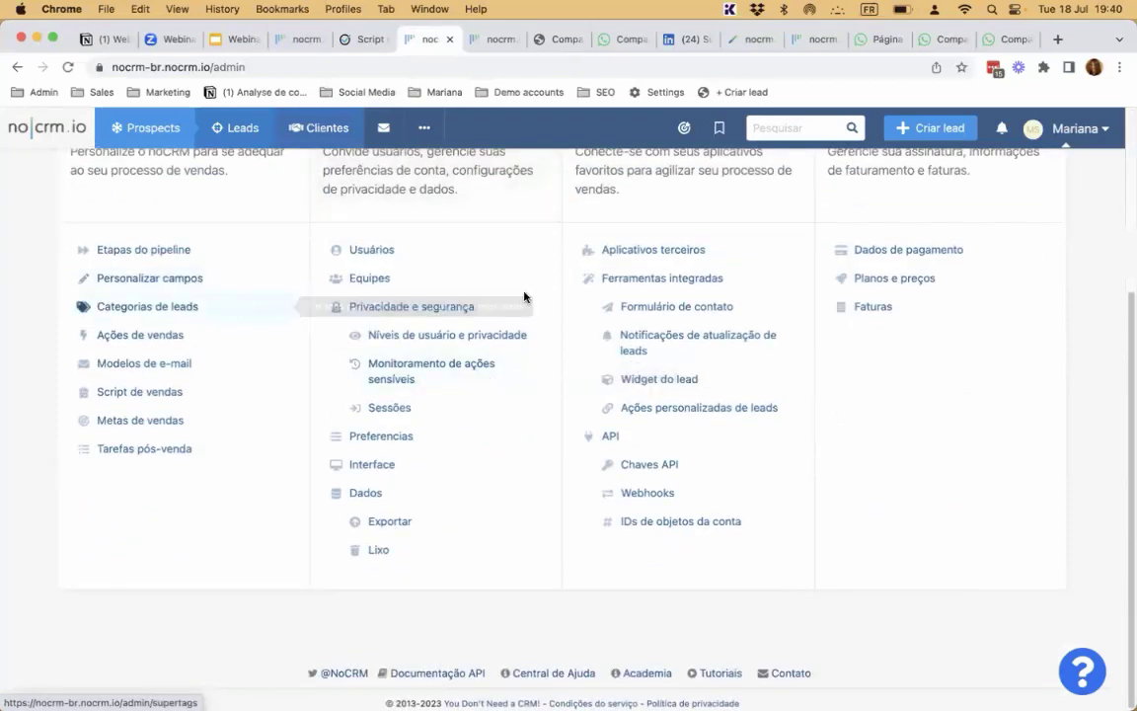
Step: Create a non-mandatory lead category named "Motivo de perda"
{"action": "left_click", "coordinate": [335, 496]}
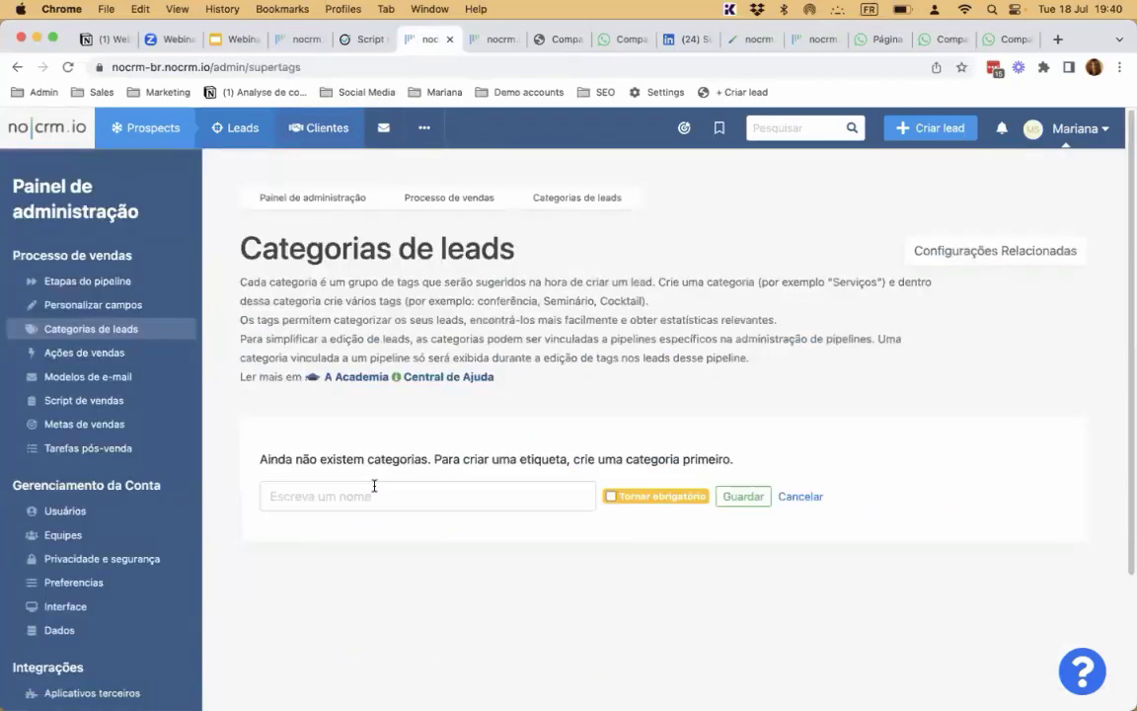
{"action": "left_click", "coordinate": [382, 499]}
{"action": "type", "text": "Modi"}
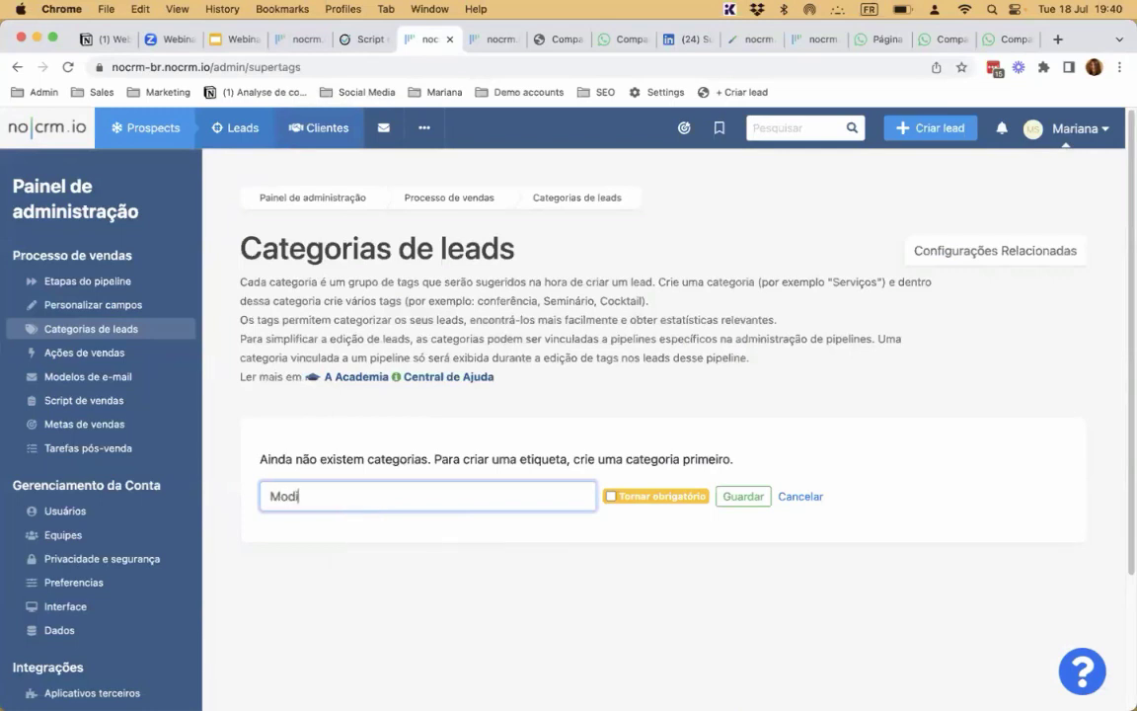
{"action": "key", "text": "BackSpace"}
{"action": "type", "text": "ti"}
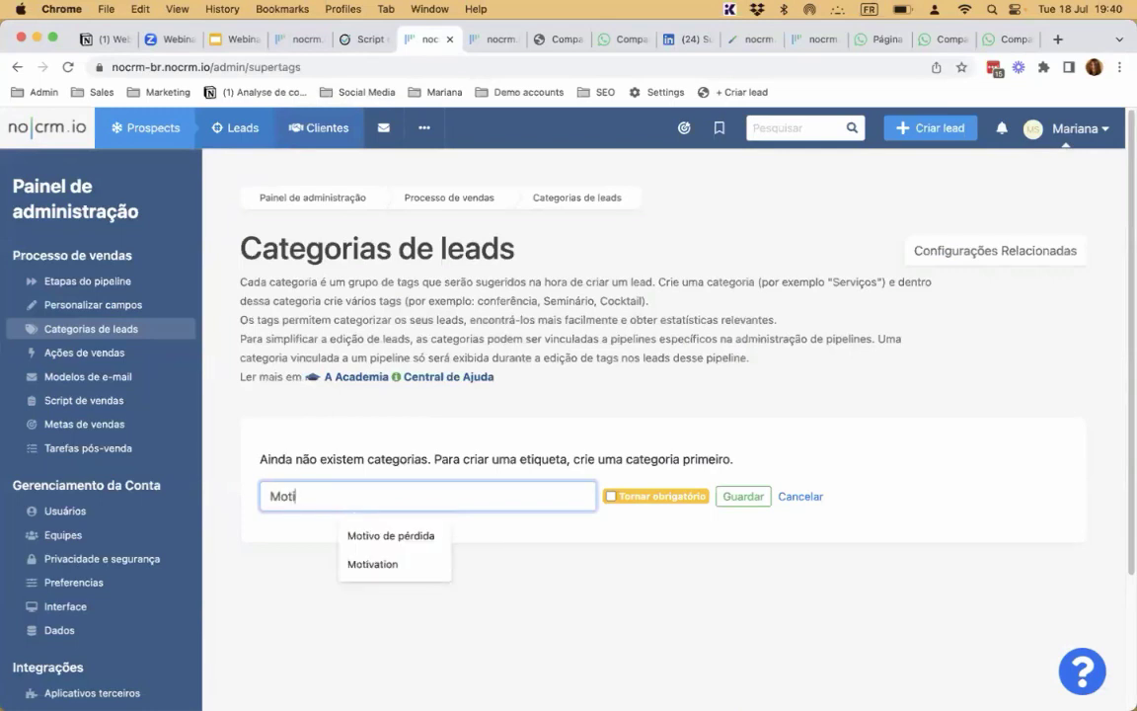
{"action": "type", "text": "vo de perda"}
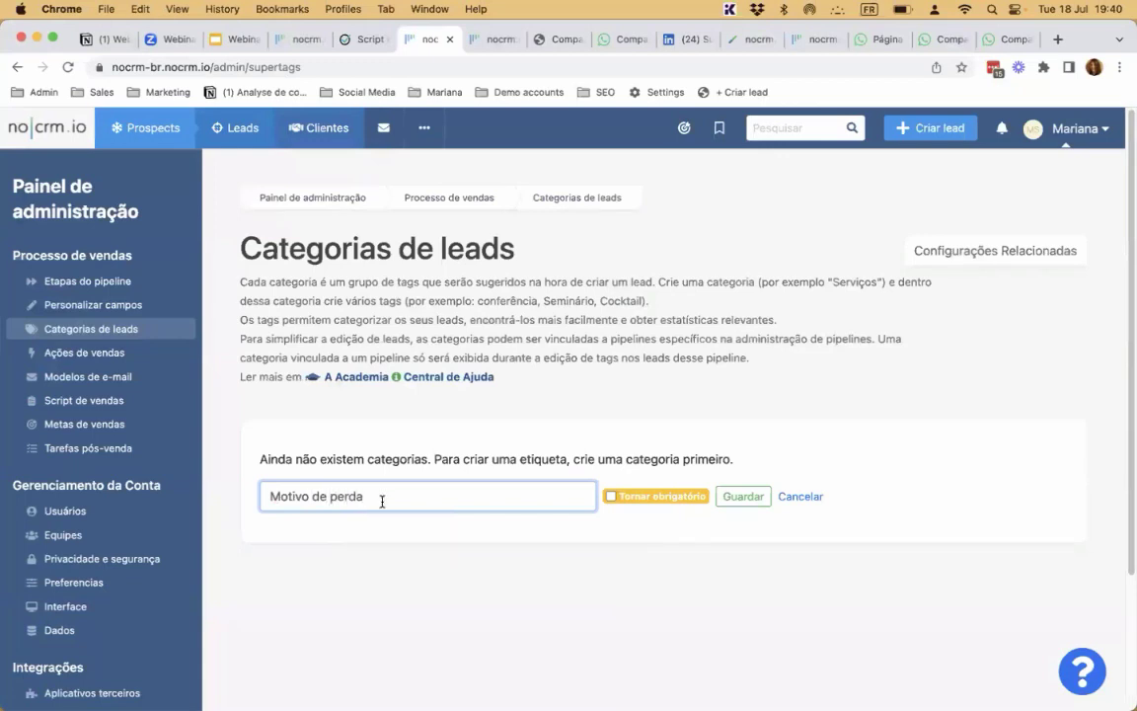
{"action": "left_click", "coordinate": [745, 499]}
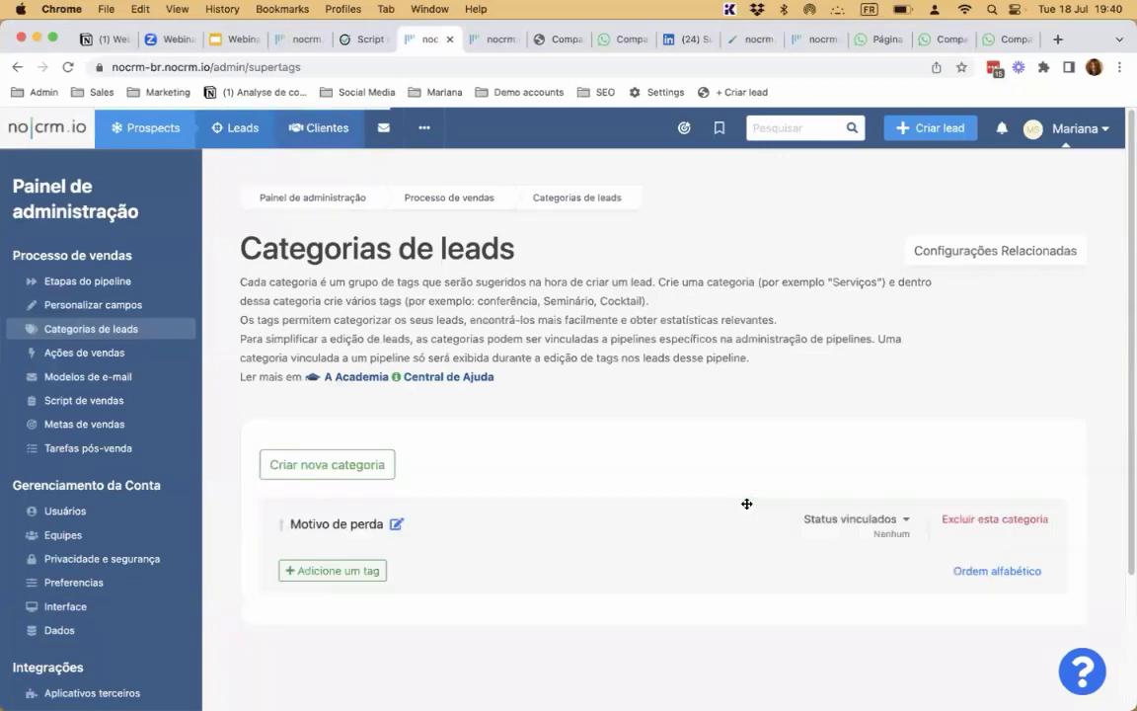
Step: Link the Motivo de perda category to the Perdido and Cancelado statuses
{"action": "left_click", "coordinate": [851, 517]}
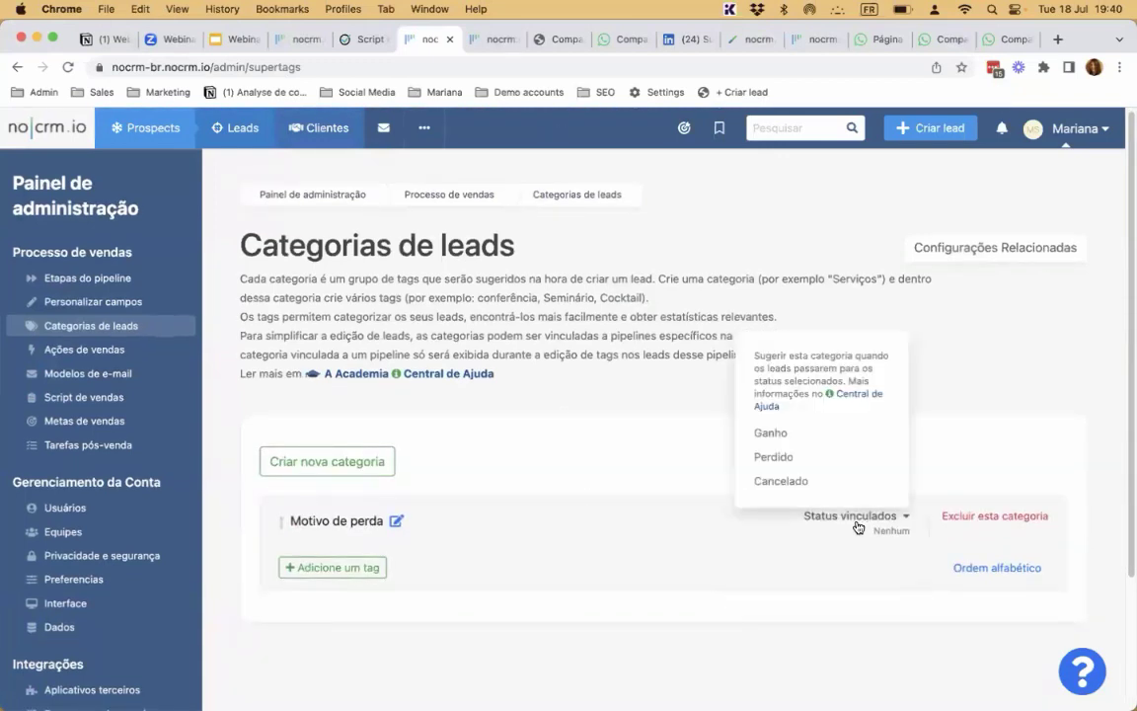
{"action": "left_click", "coordinate": [786, 459]}
{"action": "left_click", "coordinate": [791, 482]}
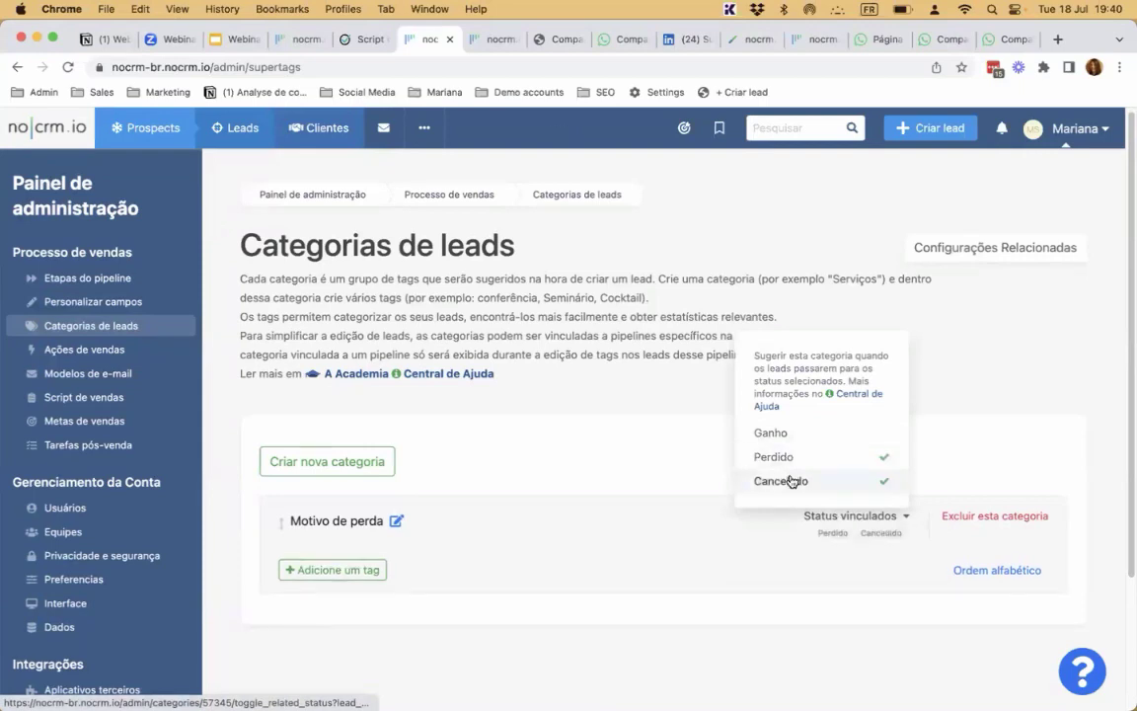
Step: Add the tags "Concorrente A", "Concorrente B" and "Sem orçamento" to the Motivo de perda category
{"action": "left_click", "coordinate": [284, 573]}
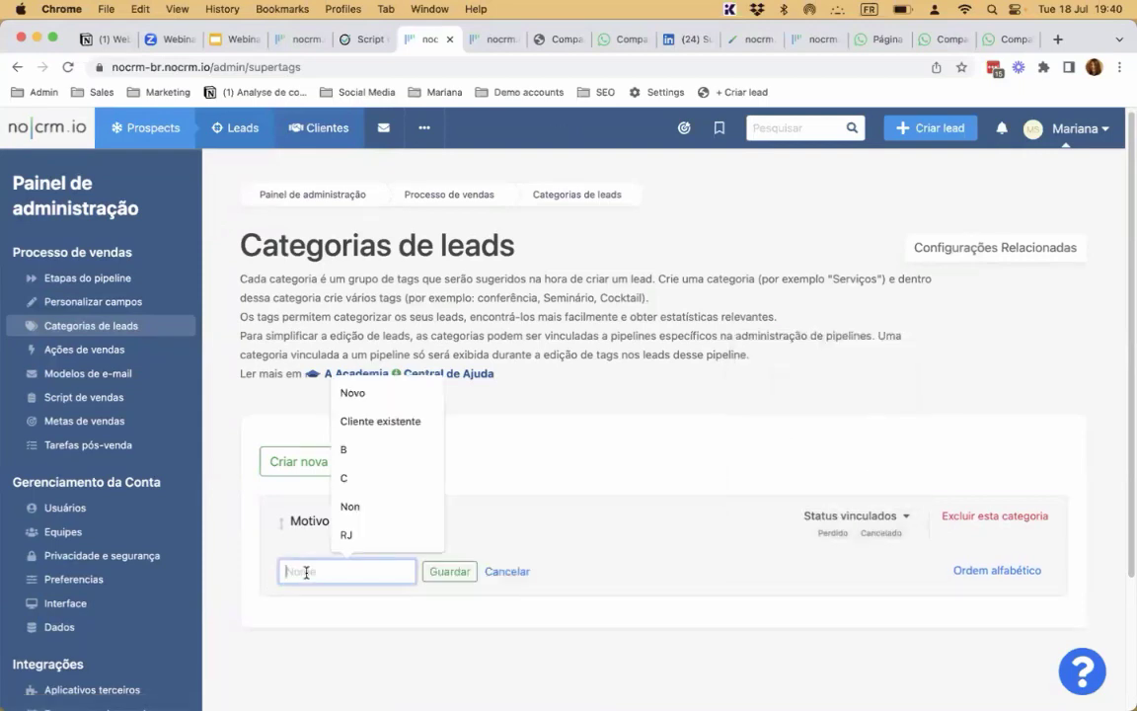
{"action": "type", "text": "Concorrente A"}
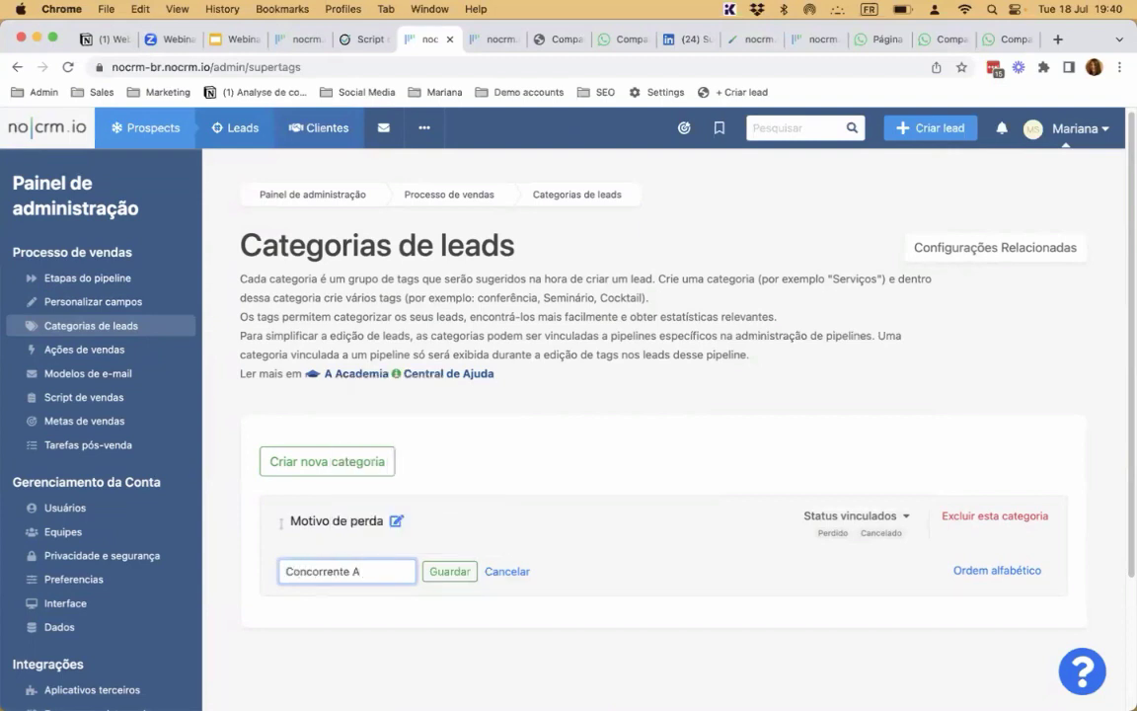
{"action": "left_click", "coordinate": [456, 572]}
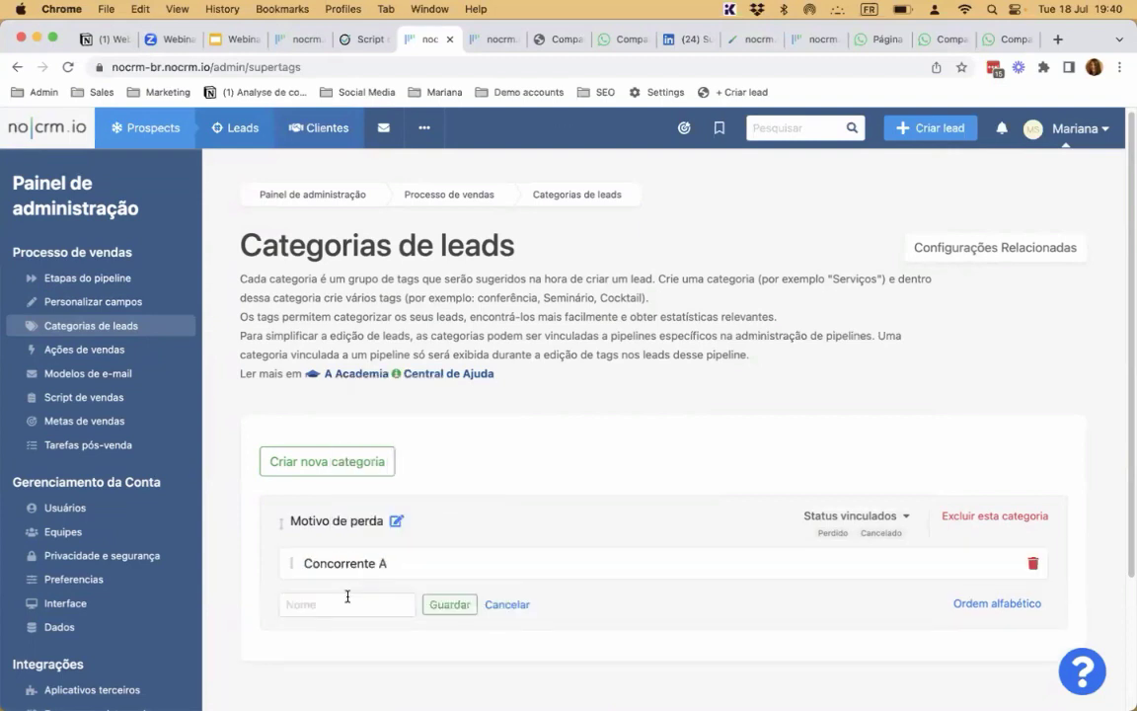
{"action": "left_click", "coordinate": [348, 600]}
{"action": "type", "text": "Concorrente B"}
{"action": "left_click", "coordinate": [434, 605]}
{"action": "left_click", "coordinate": [355, 633]}
{"action": "type", "text": "S"}
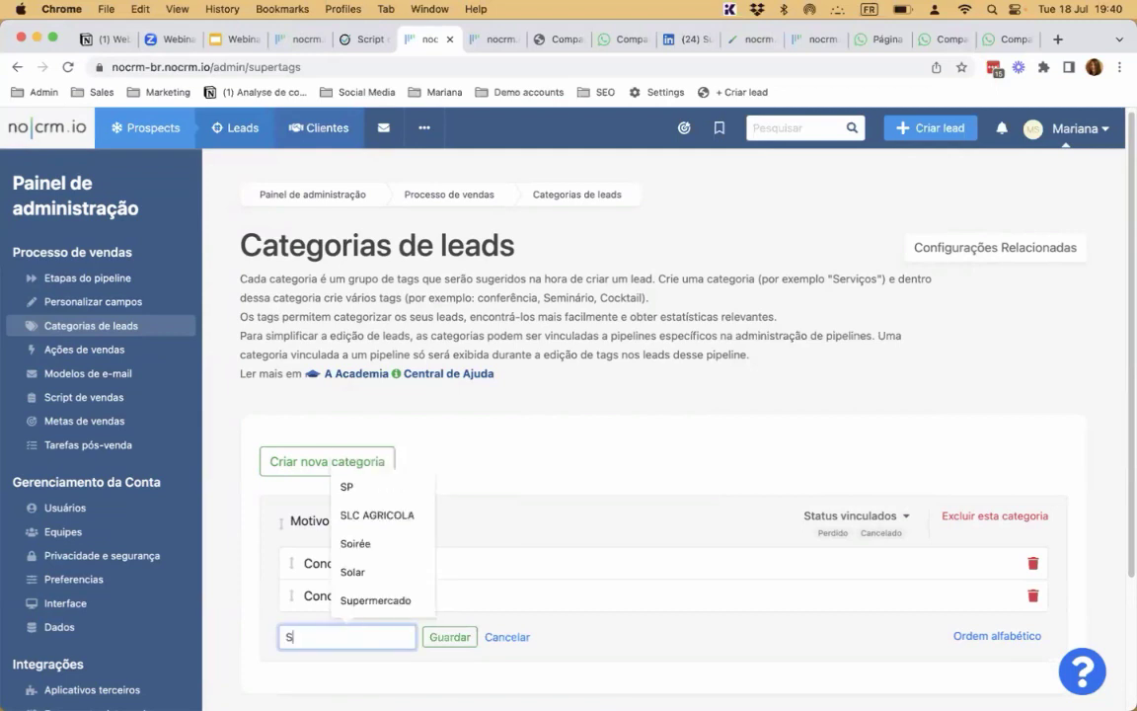
{"action": "type", "text": "em orça"}
{"action": "key", "text": "BackSpace"}
{"action": "type", "text": "çamento"}
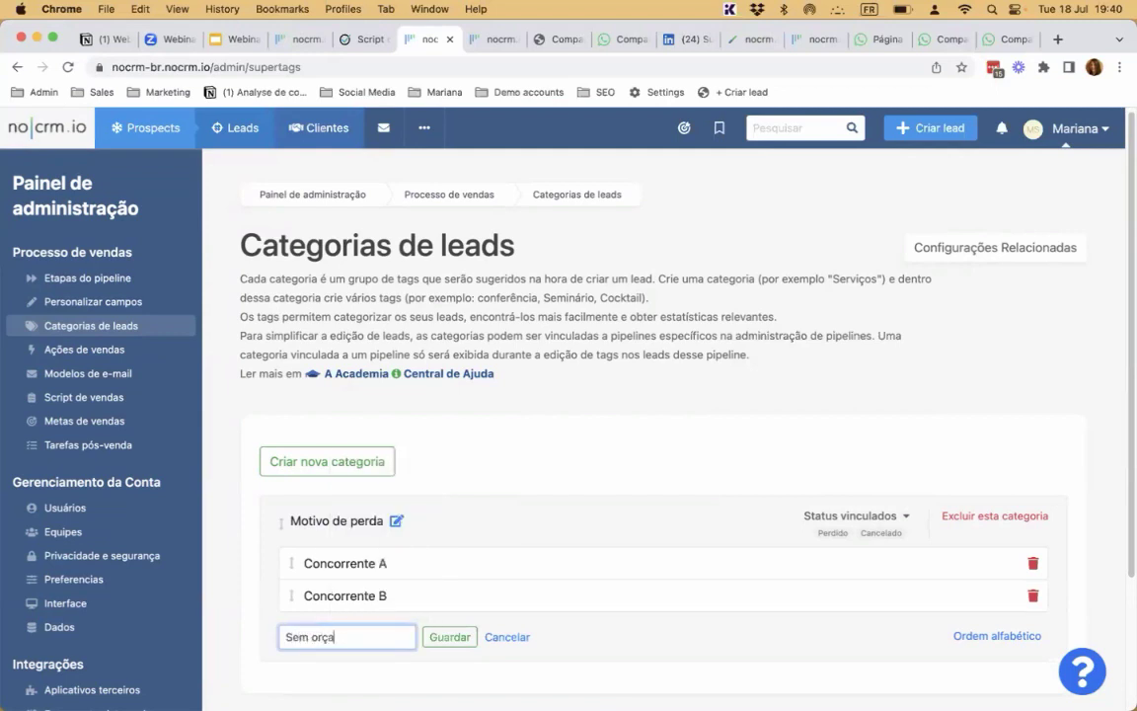
{"action": "left_click", "coordinate": [464, 642]}
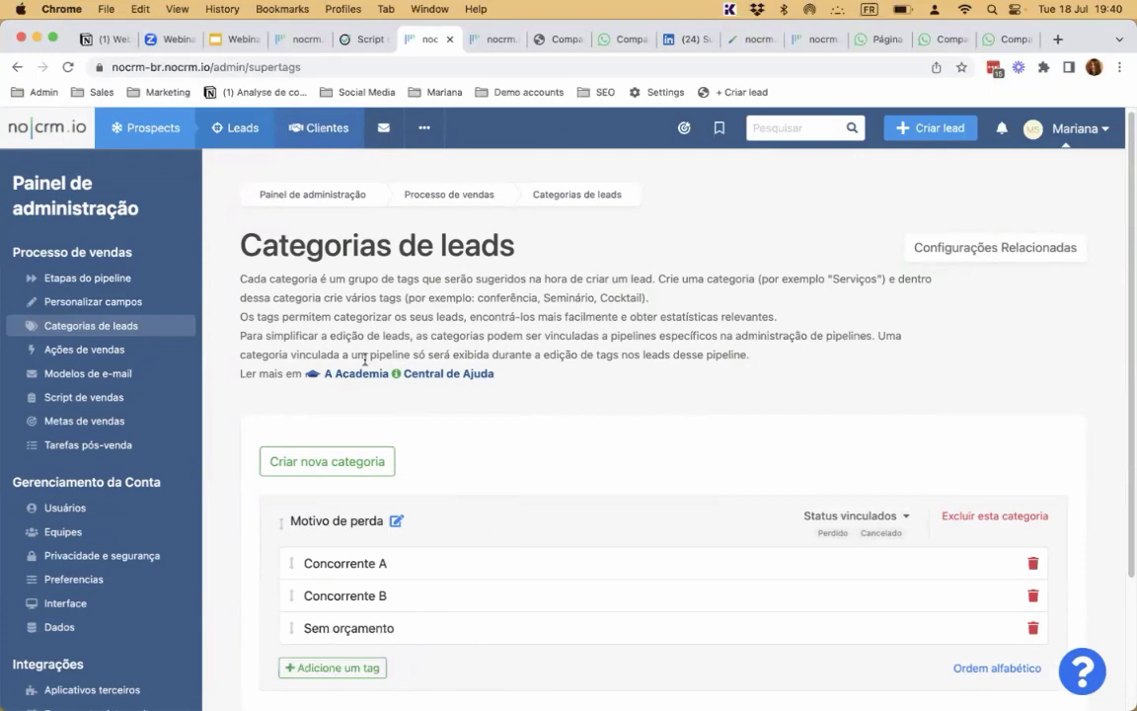
Step: Set the Supermercado X lead from the Para Hoje! leads to Perdido with the loss reason Concorrente A
{"action": "mouse_move", "coordinate": [241, 156]}
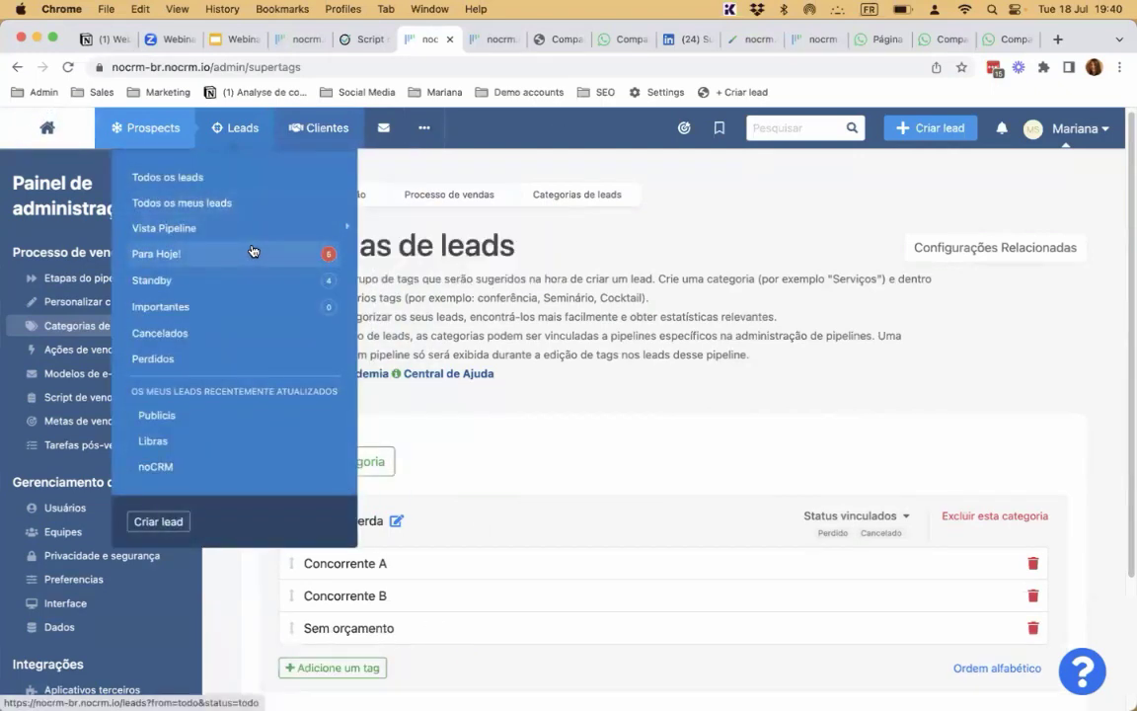
{"action": "left_click", "coordinate": [255, 253]}
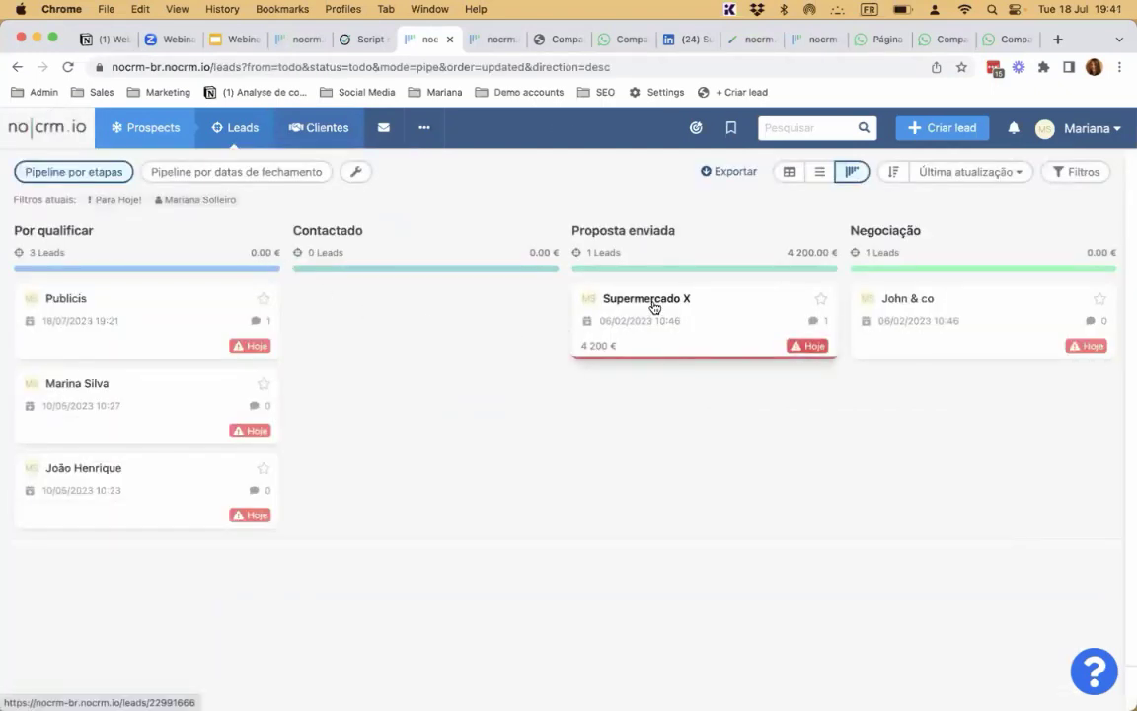
{"action": "left_click", "coordinate": [662, 306]}
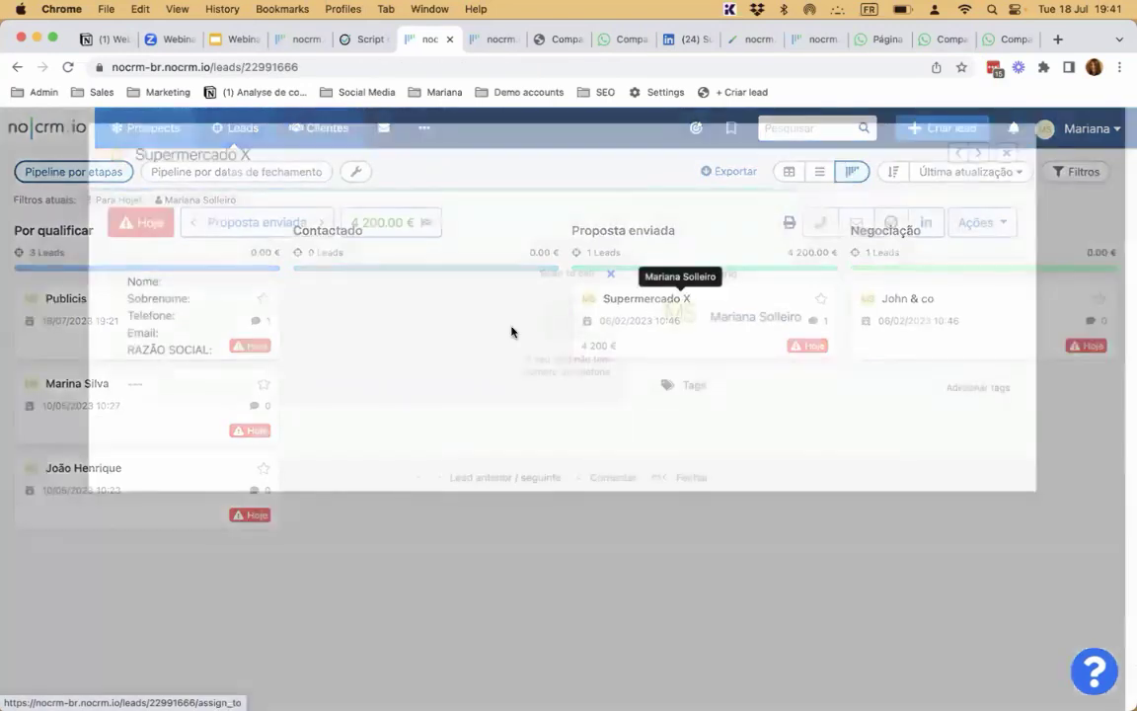
{"action": "left_click", "coordinate": [149, 231]}
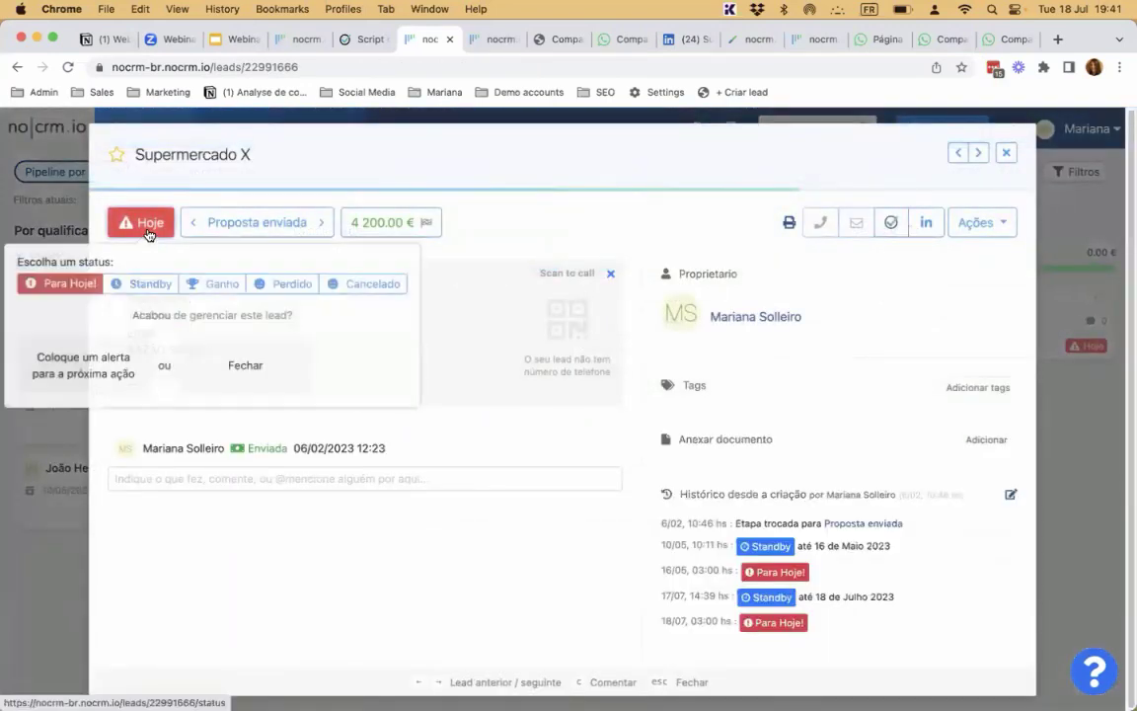
{"action": "left_click", "coordinate": [283, 292]}
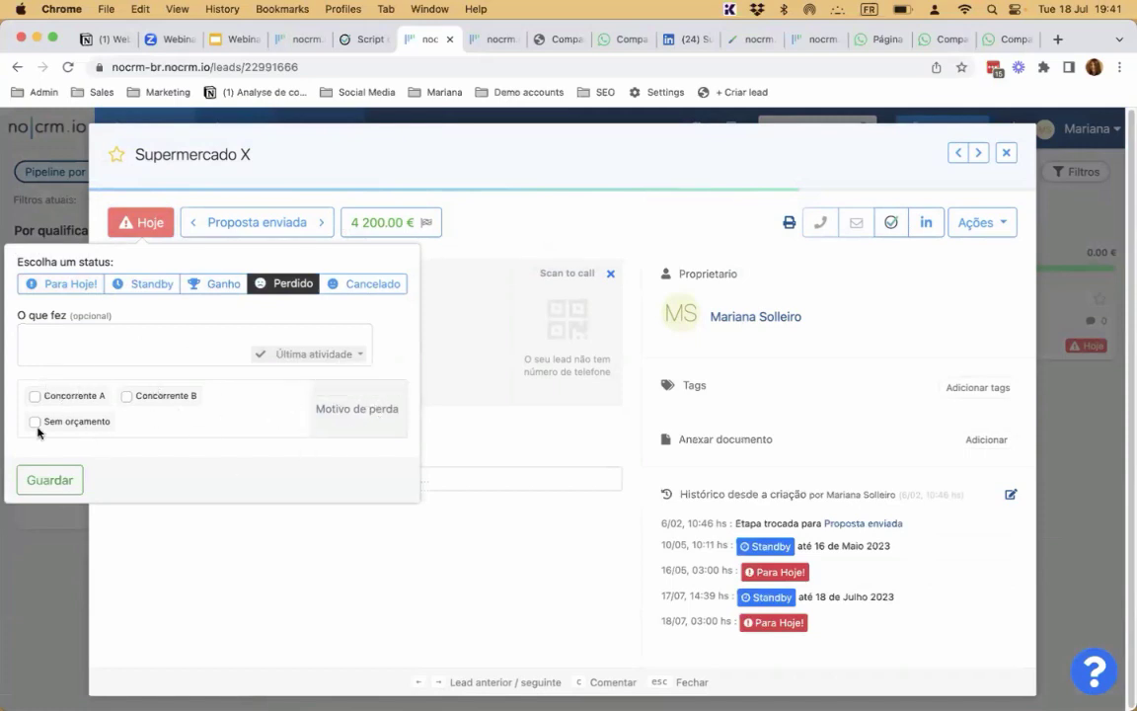
{"action": "left_click", "coordinate": [89, 396]}
{"action": "left_click", "coordinate": [52, 488]}
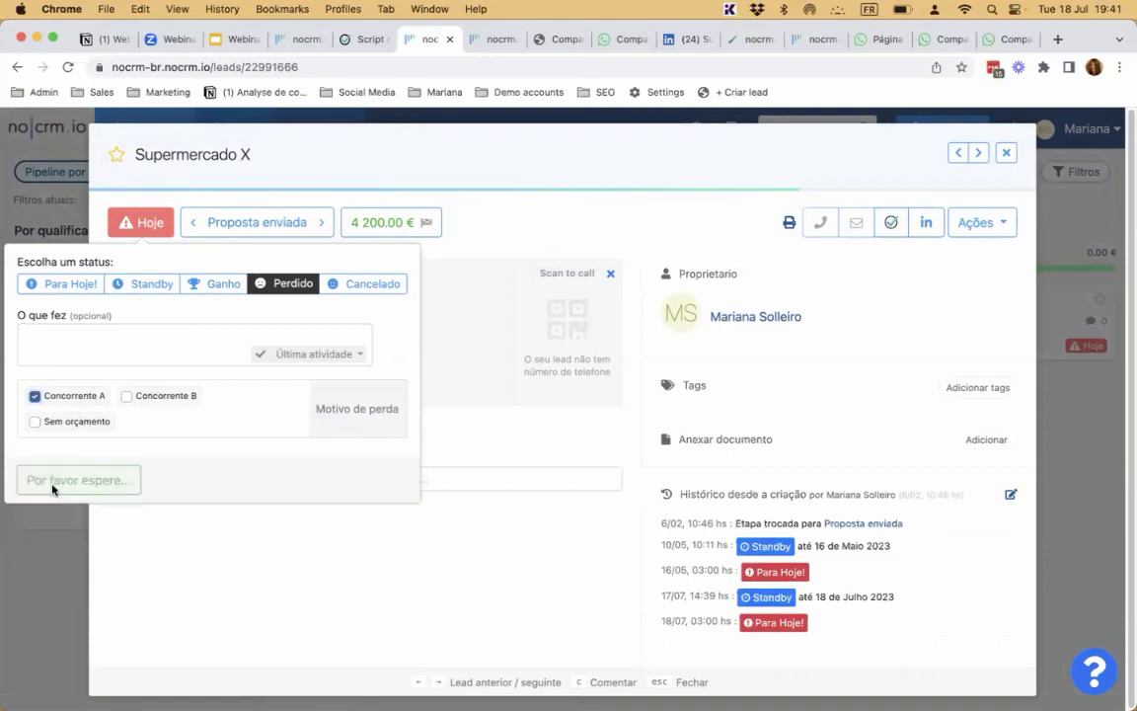
{"action": "left_click", "coordinate": [1006, 153]}
Step: Set the John & co lead in the Negociação stage to Perdido with the loss reason Concorrente B
{"action": "left_click", "coordinate": [891, 299]}
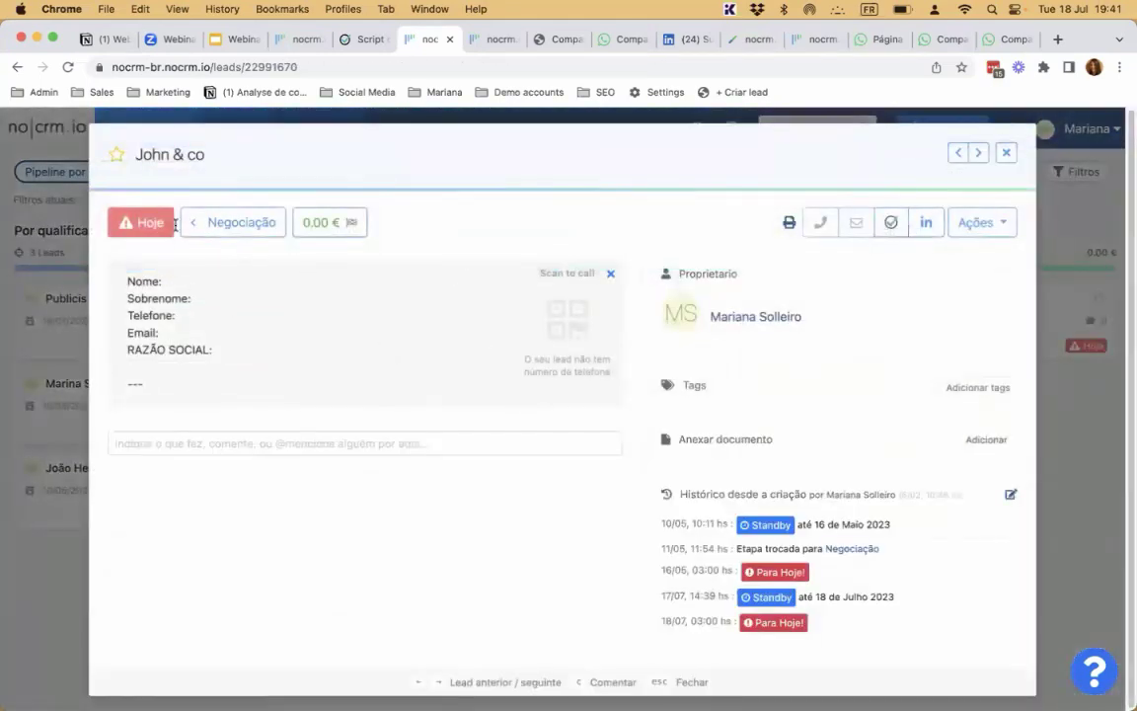
{"action": "left_click", "coordinate": [146, 223]}
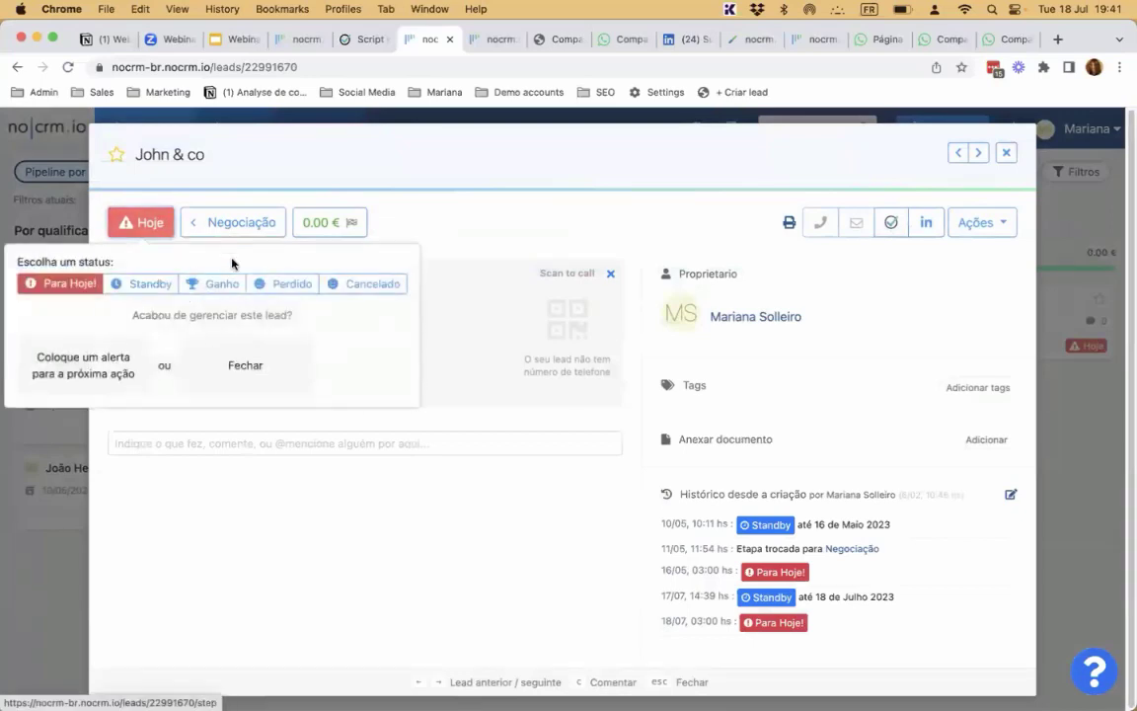
{"action": "left_click", "coordinate": [280, 284]}
{"action": "left_click", "coordinate": [145, 397]}
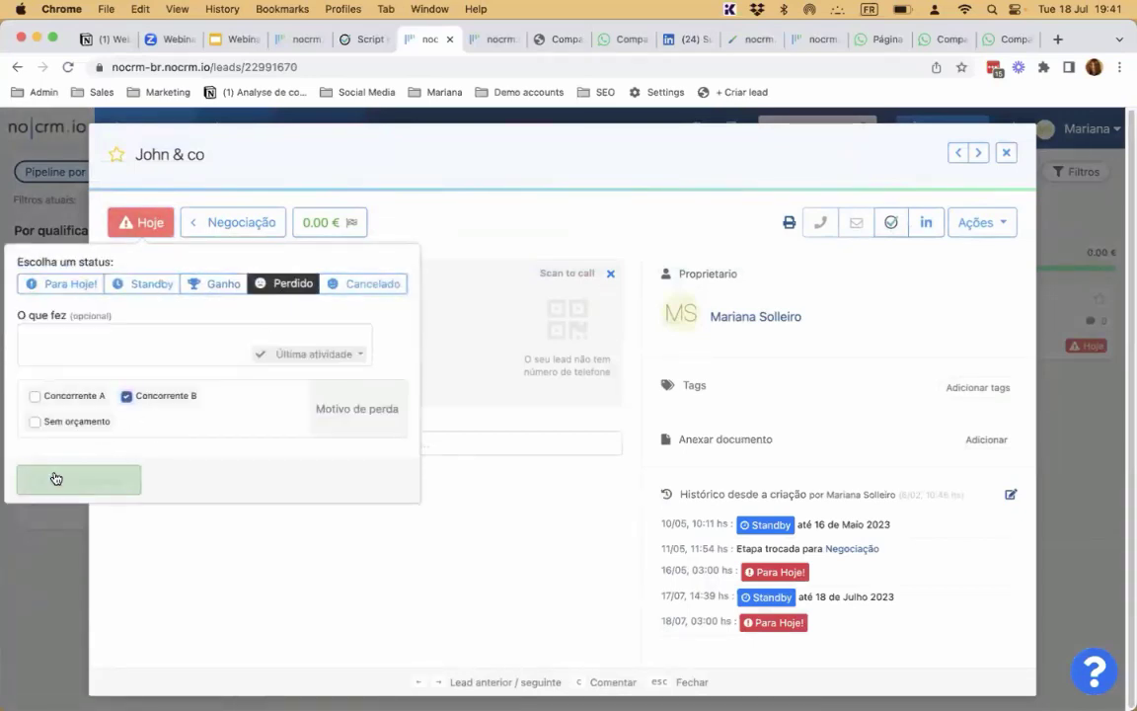
{"action": "left_click", "coordinate": [47, 479]}
{"action": "left_click", "coordinate": [1005, 152]}
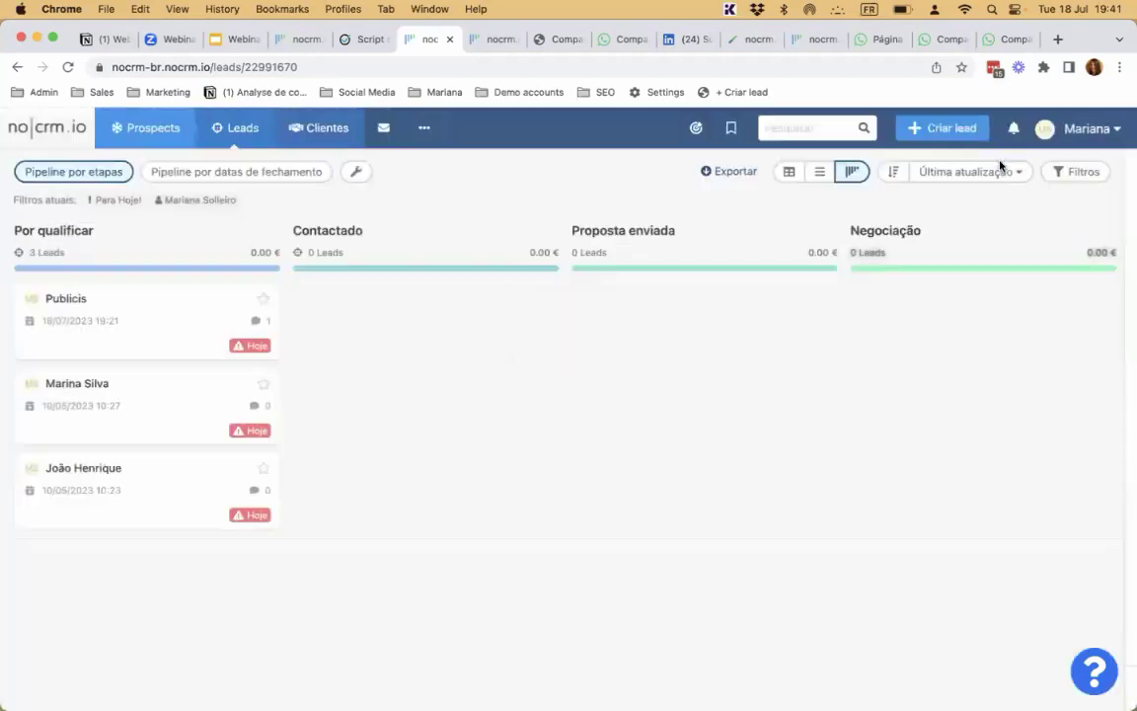
Step: Open the Desempenho do lead statistics and examine the chart of leads created by date
{"action": "left_click", "coordinate": [415, 127]}
{"action": "left_click", "coordinate": [446, 230]}
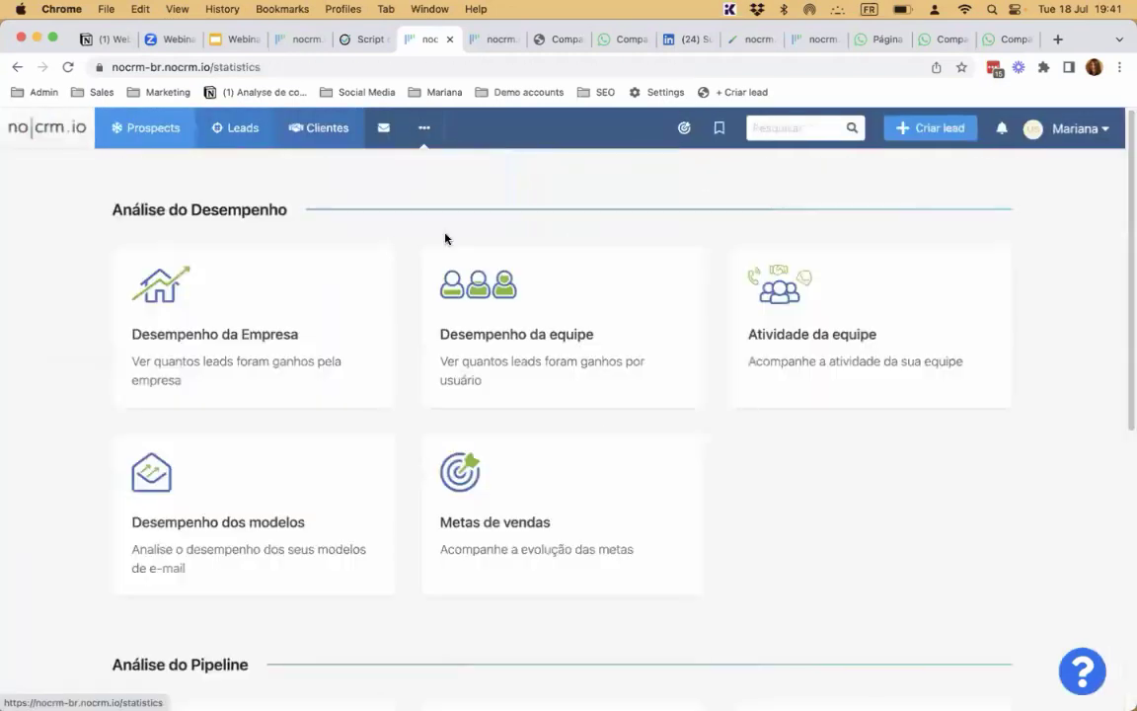
{"action": "scroll", "coordinate": [802, 431], "scroll_direction": "down", "scroll_amount": 5}
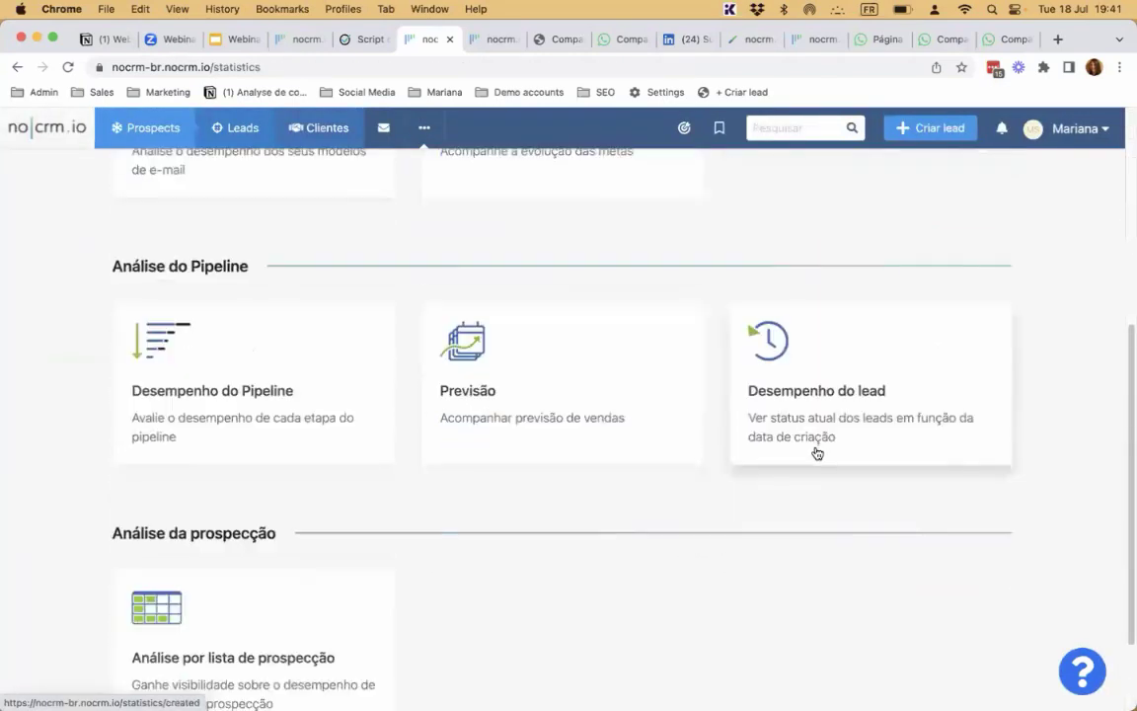
{"action": "left_click", "coordinate": [806, 426]}
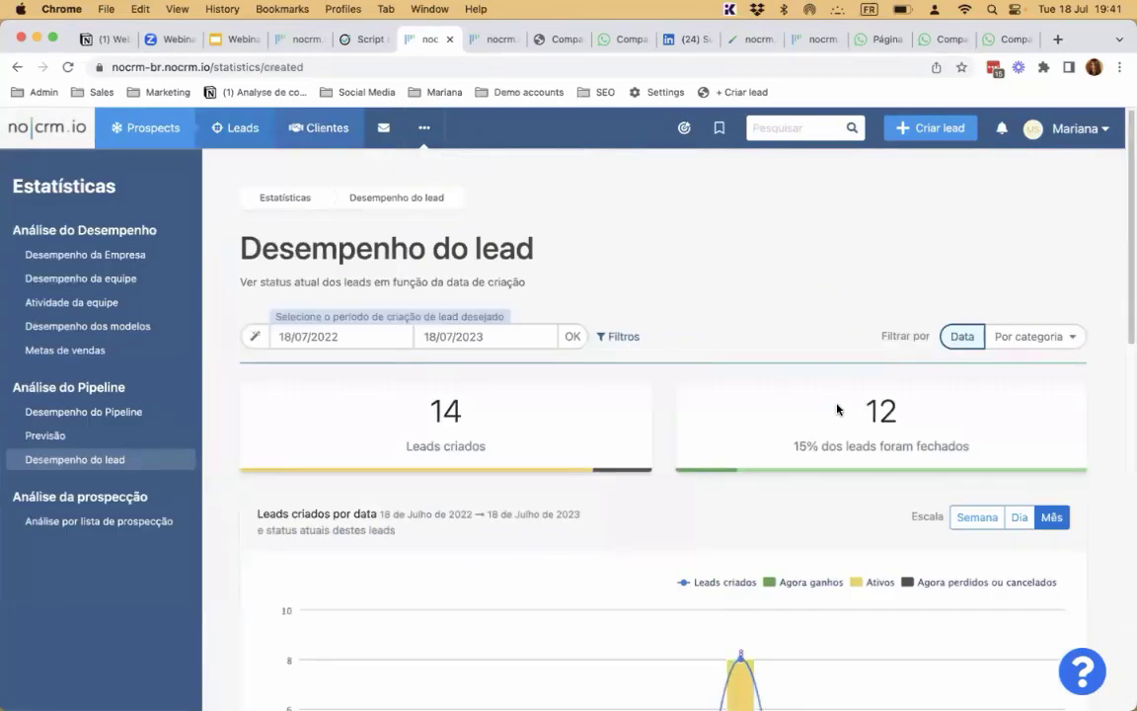
{"action": "scroll", "coordinate": [838, 406], "scroll_direction": "down", "scroll_amount": 3}
{"action": "scroll", "coordinate": [845, 405], "scroll_direction": "up", "scroll_amount": 3}
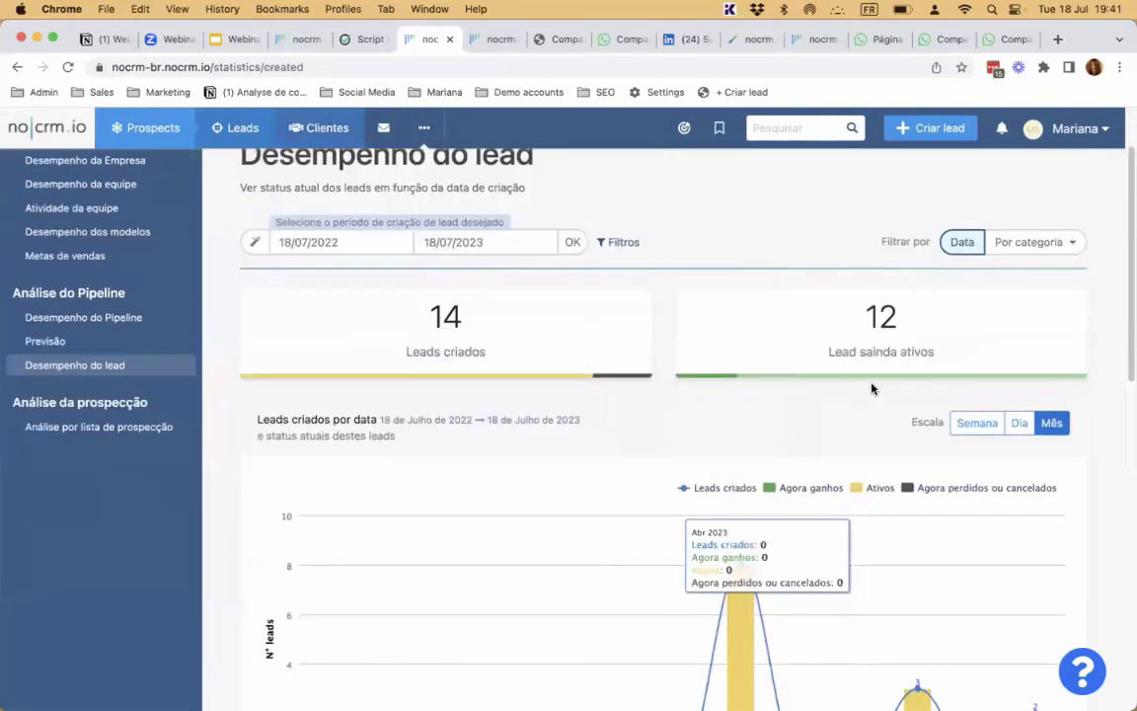
Step: Group the lead performance statistics by the Motivo de perda category and examine the chart of leads per loss reason
{"action": "left_click", "coordinate": [1026, 245]}
{"action": "left_click", "coordinate": [997, 286]}
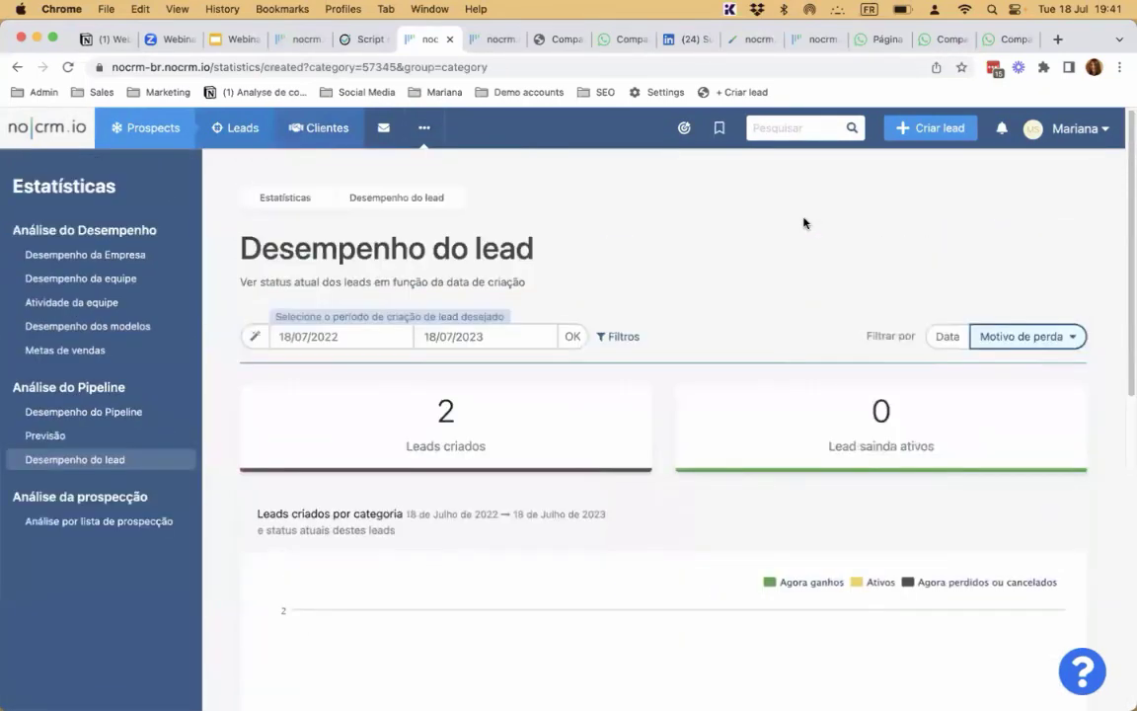
{"action": "scroll", "coordinate": [804, 223], "scroll_direction": "down", "scroll_amount": 4}
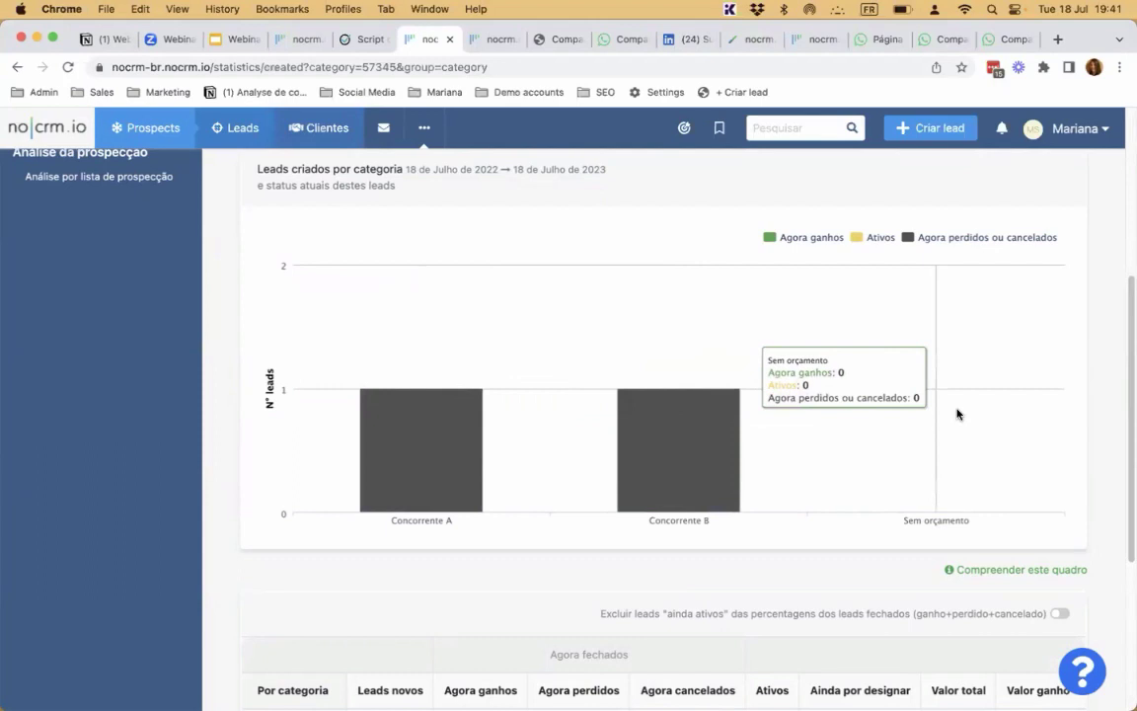
{"action": "scroll", "coordinate": [924, 368], "scroll_direction": "up", "scroll_amount": 5}
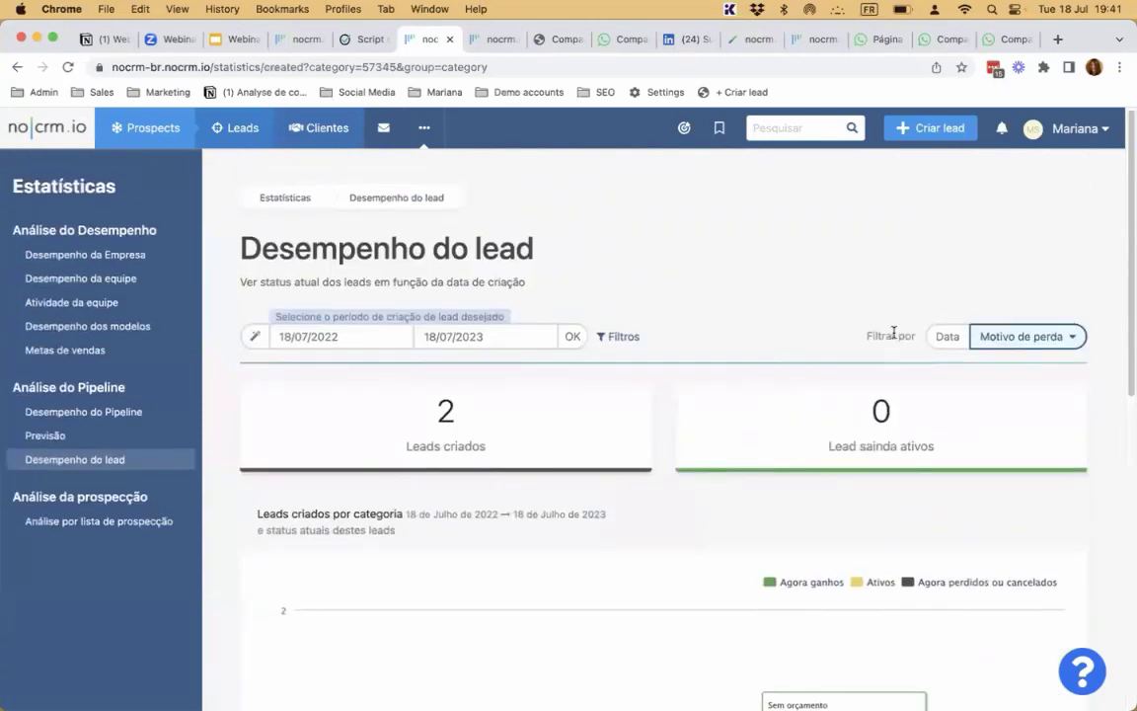
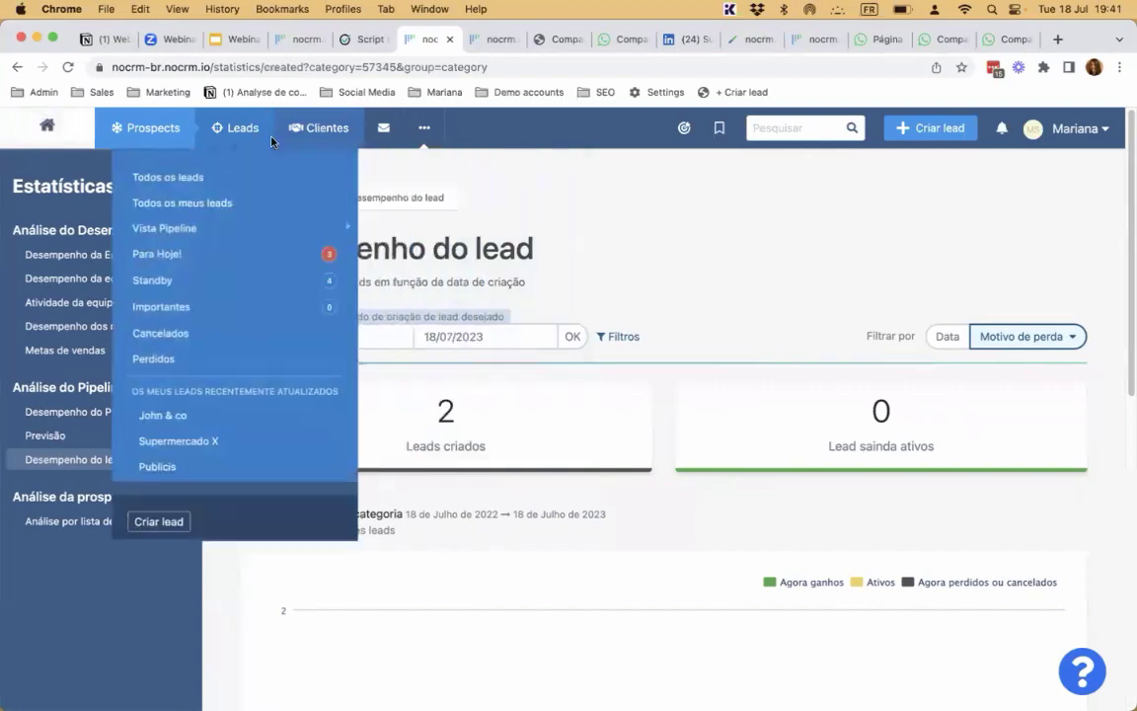
Step: Switch to the marketing-corp account and open the Jupiter - seguimiento lead from the Quote sent stage of its pipeline
{"action": "left_click", "coordinate": [478, 44]}
{"action": "scroll", "coordinate": [412, 238], "scroll_direction": "up", "scroll_amount": 5}
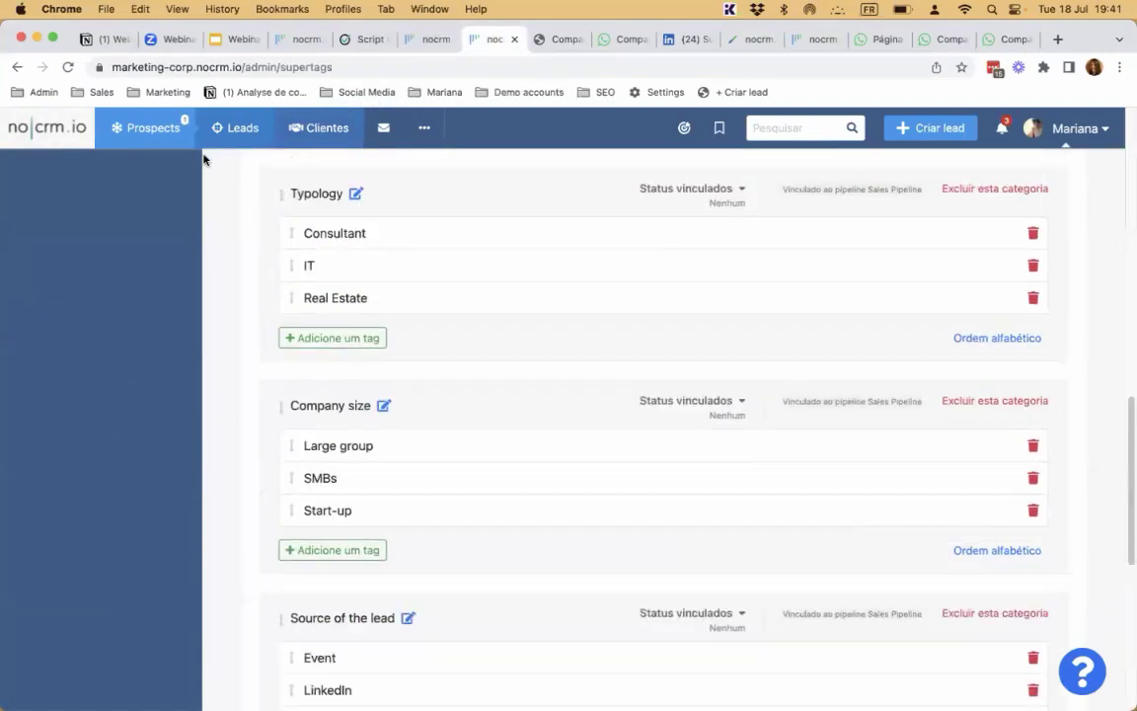
{"action": "mouse_move", "coordinate": [153, 127]}
{"action": "mouse_move", "coordinate": [247, 228]}
{"action": "left_click", "coordinate": [378, 229]}
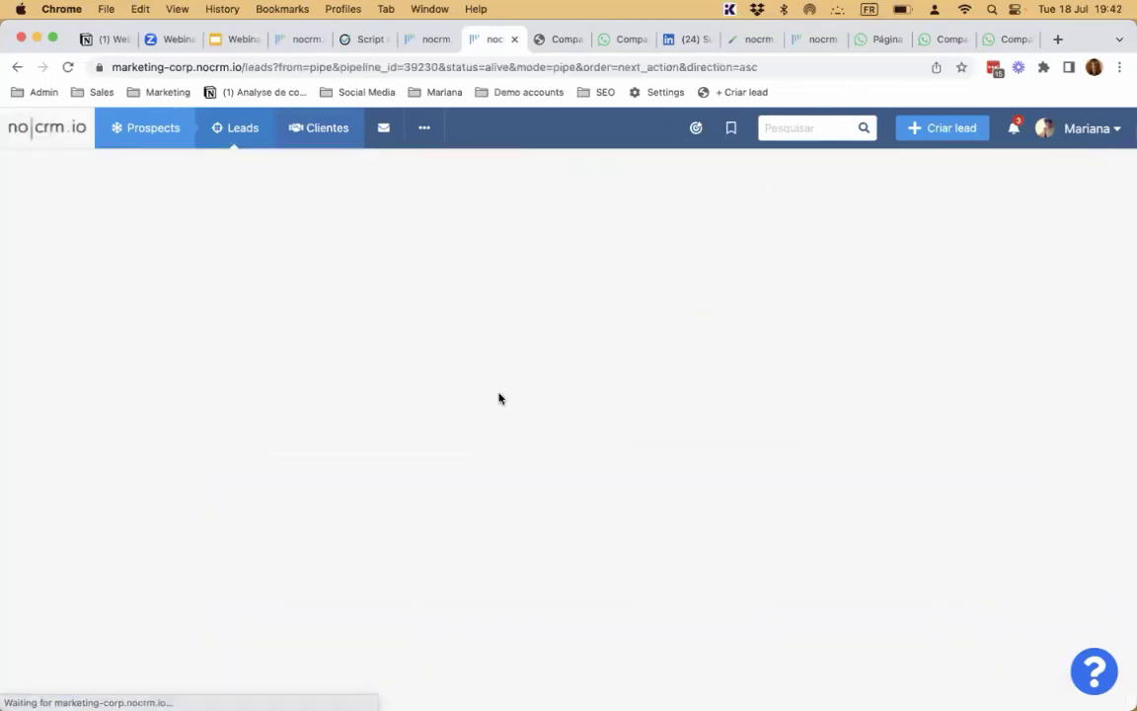
{"action": "left_click", "coordinate": [553, 301]}
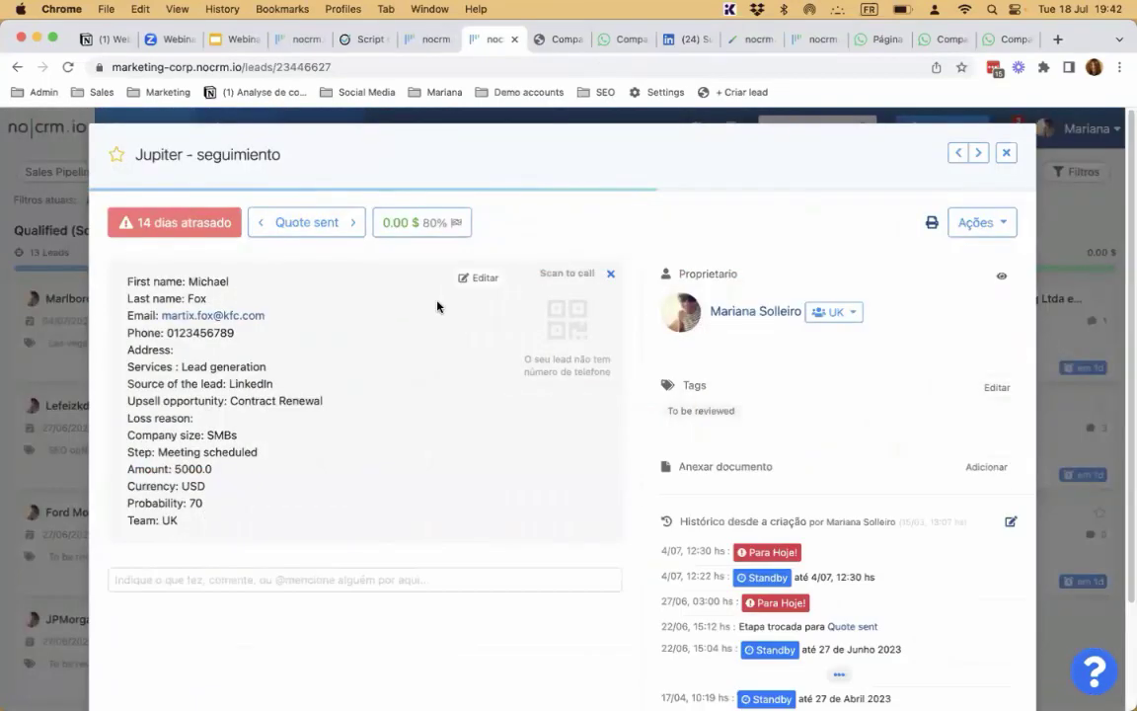
Step: Post a comment on the lead mentioning the second listed colleague: "eu preciso que você me explique o que esta acontecendo aqui. Preciso da sua ajuda."
{"action": "scroll", "coordinate": [637, 397], "scroll_direction": "down", "scroll_amount": 2}
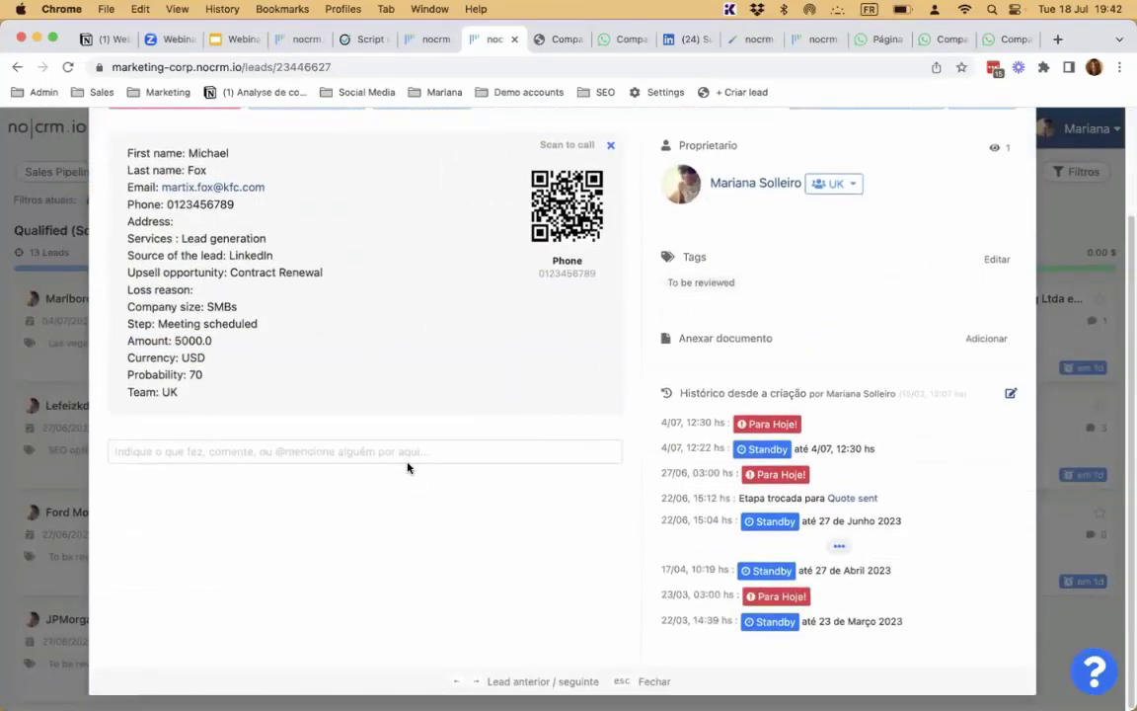
{"action": "left_click", "coordinate": [405, 457]}
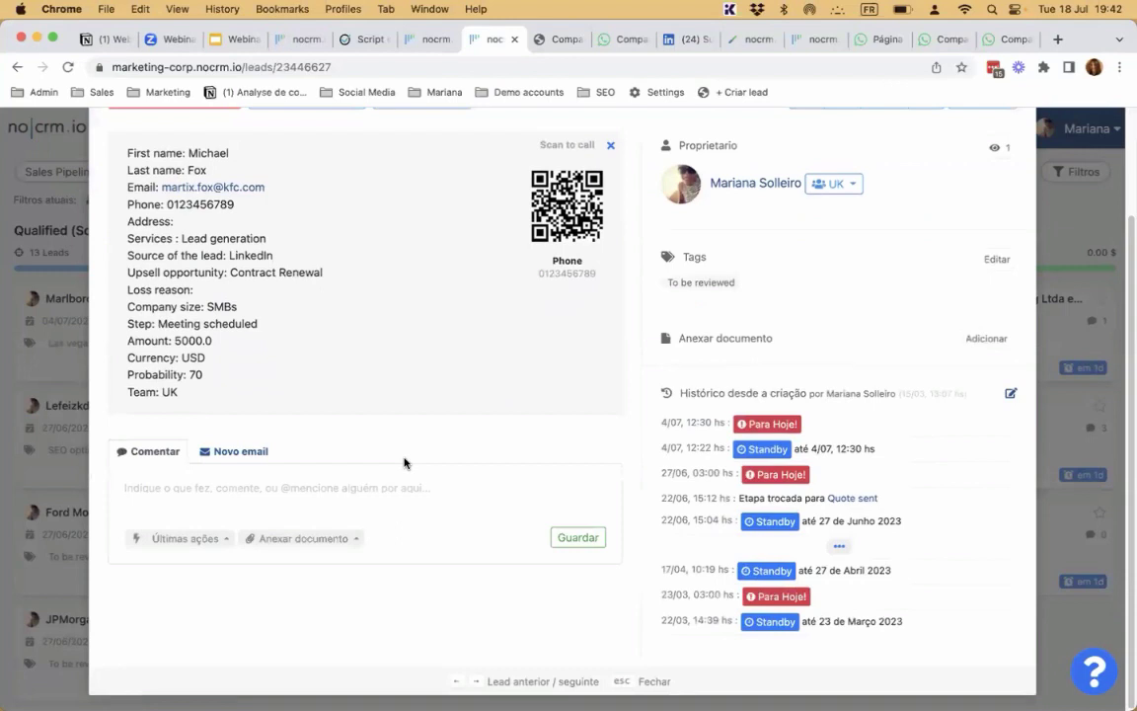
{"action": "left_click", "coordinate": [404, 463]}
{"action": "type", "text": "@"}
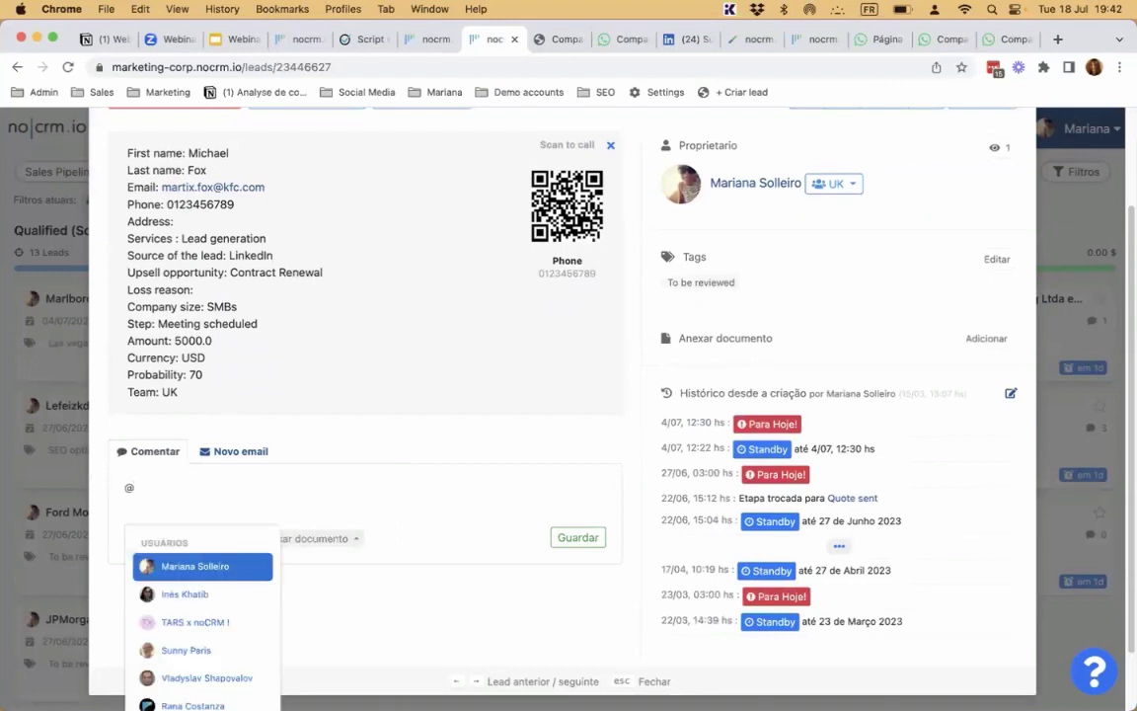
{"action": "key", "text": "Down"}
{"action": "key", "text": "Return"}
{"action": "type", "text": "eu preciso que você"}
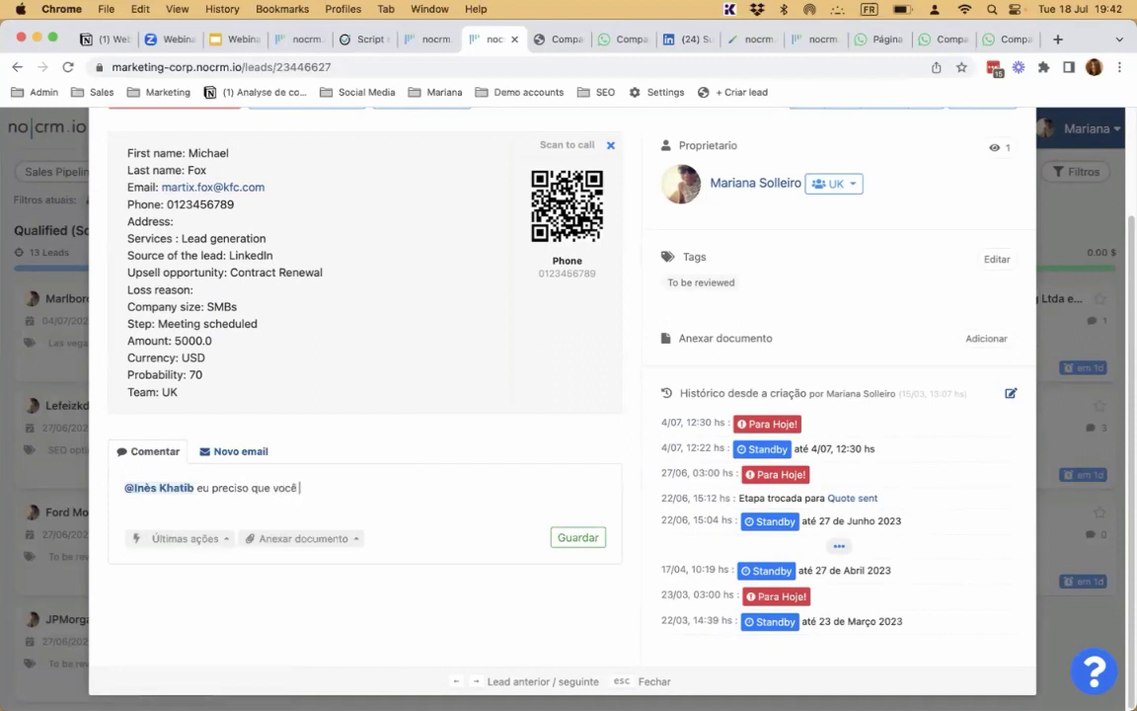
{"action": "type", "text": " me expliaue o que"}
{"action": "key", "text": "BackSpace"}
{"action": "type", "text": "e estq q"}
{"action": "key", "text": "BackSpace"}
{"action": "type", "text": "a acontence"}
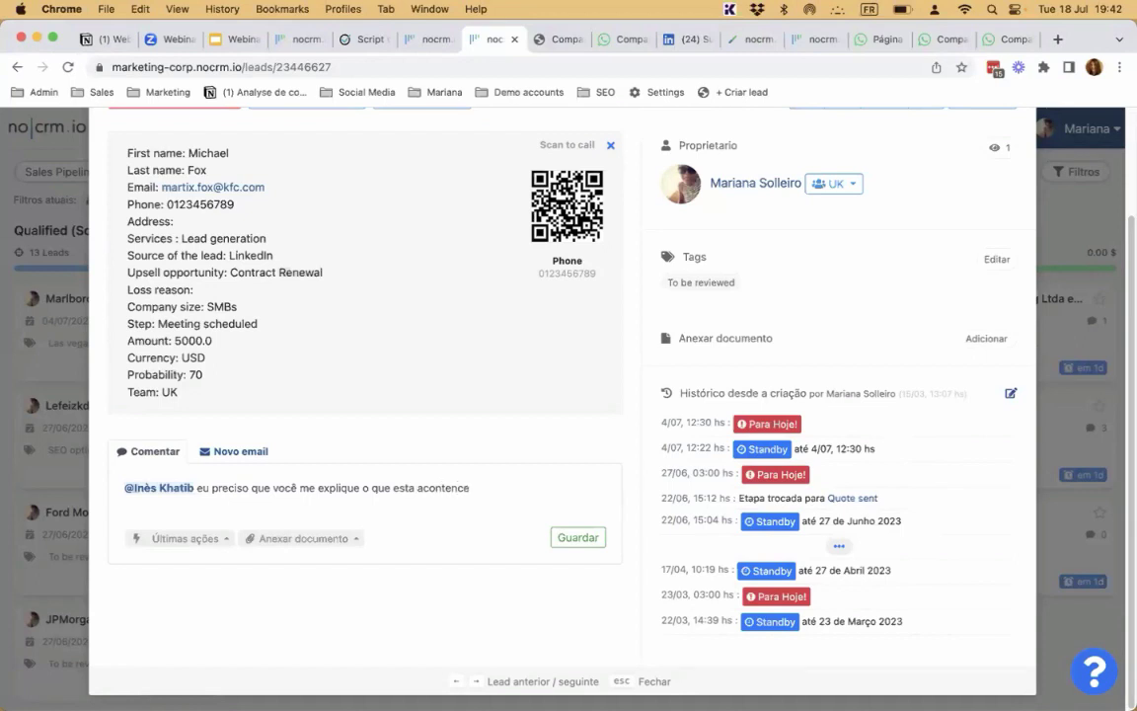
{"action": "key", "text": "BackSpace"}
{"action": "key", "text": "BackSpace"}
{"action": "key", "text": "BackSpace"}
{"action": "type", "text": "cendo aqui. Preciso dg ssua ajuda."}
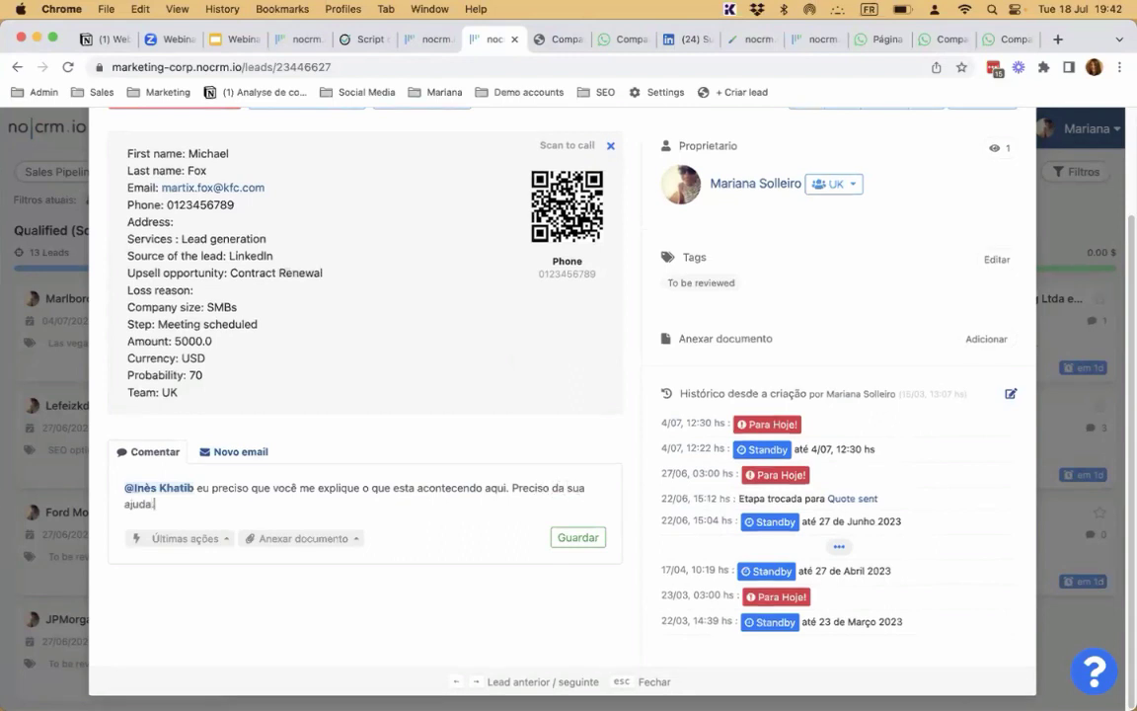
{"action": "left_click", "coordinate": [574, 541]}
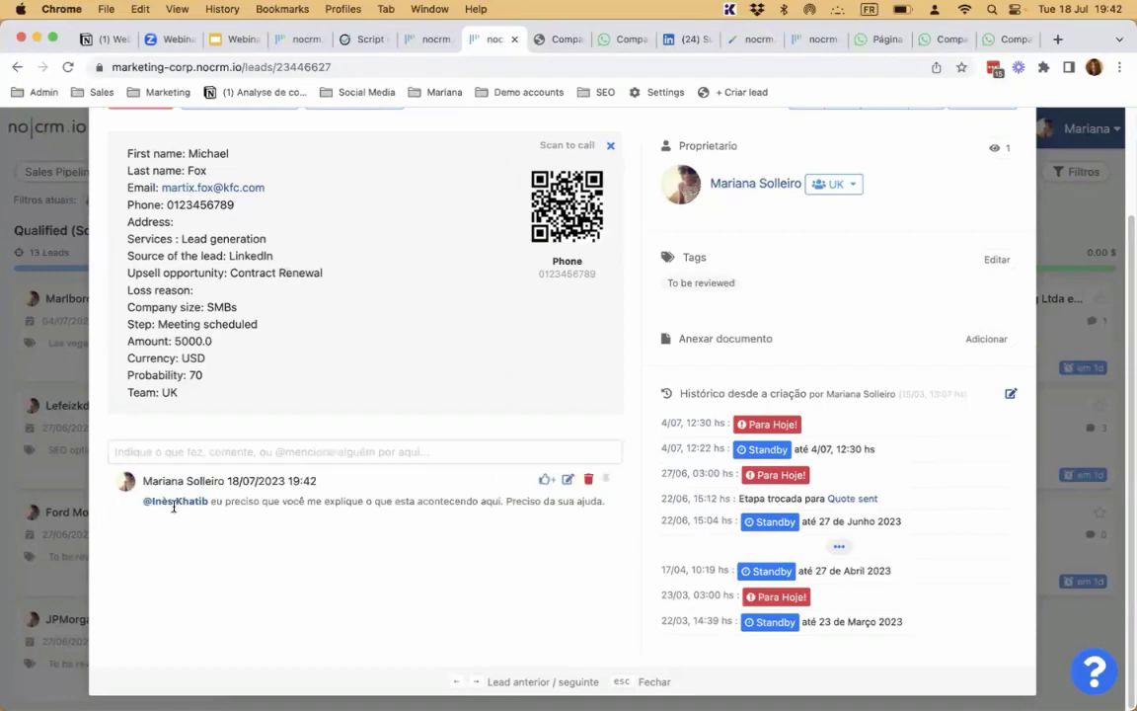
Step: Close the lead and view the account's notifications
{"action": "scroll", "coordinate": [553, 376], "scroll_direction": "up", "scroll_amount": 3}
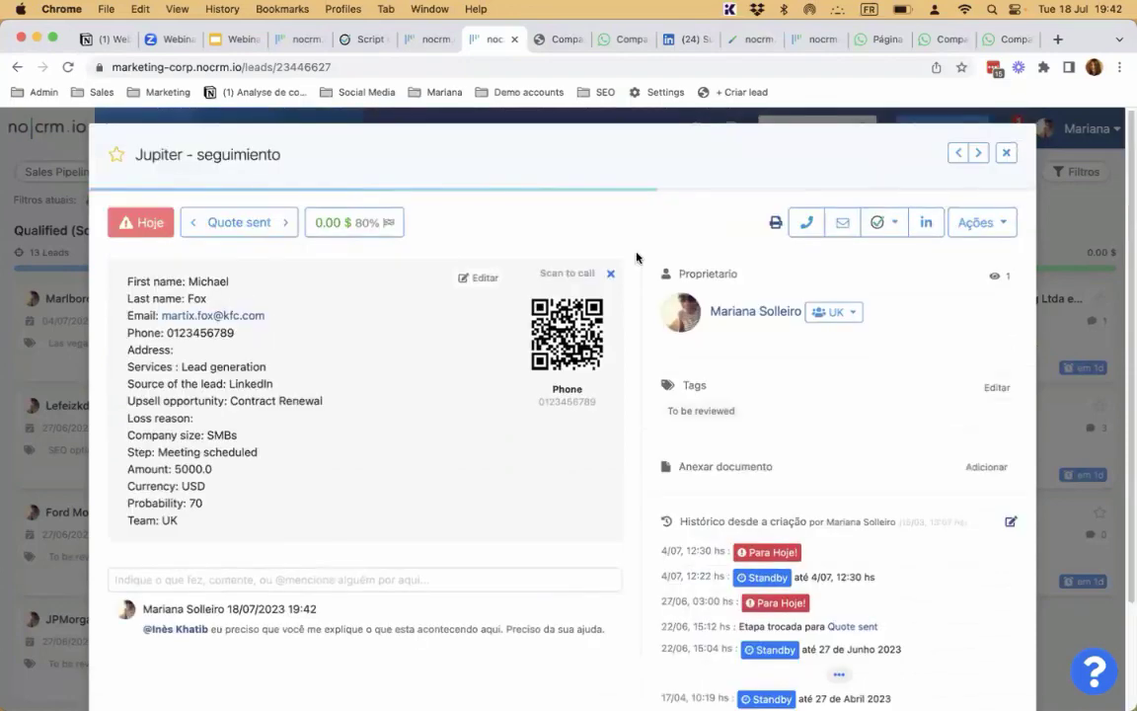
{"action": "left_click", "coordinate": [1007, 154]}
{"action": "left_click", "coordinate": [1004, 131]}
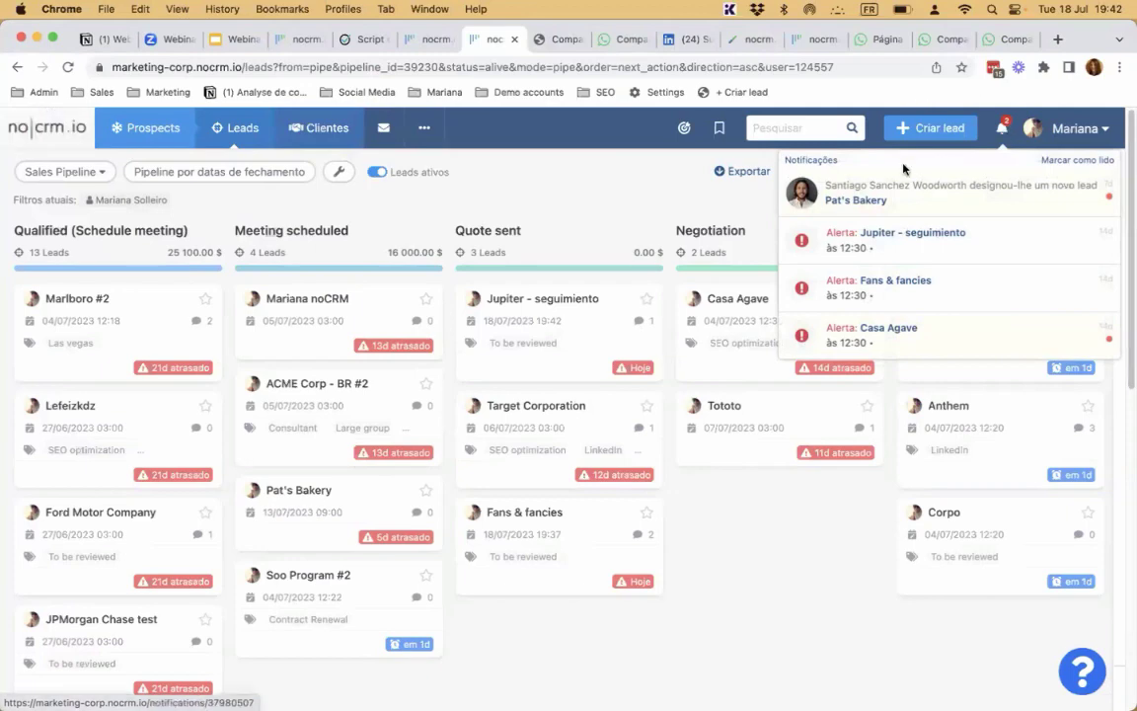
{"action": "left_click", "coordinate": [647, 215]}
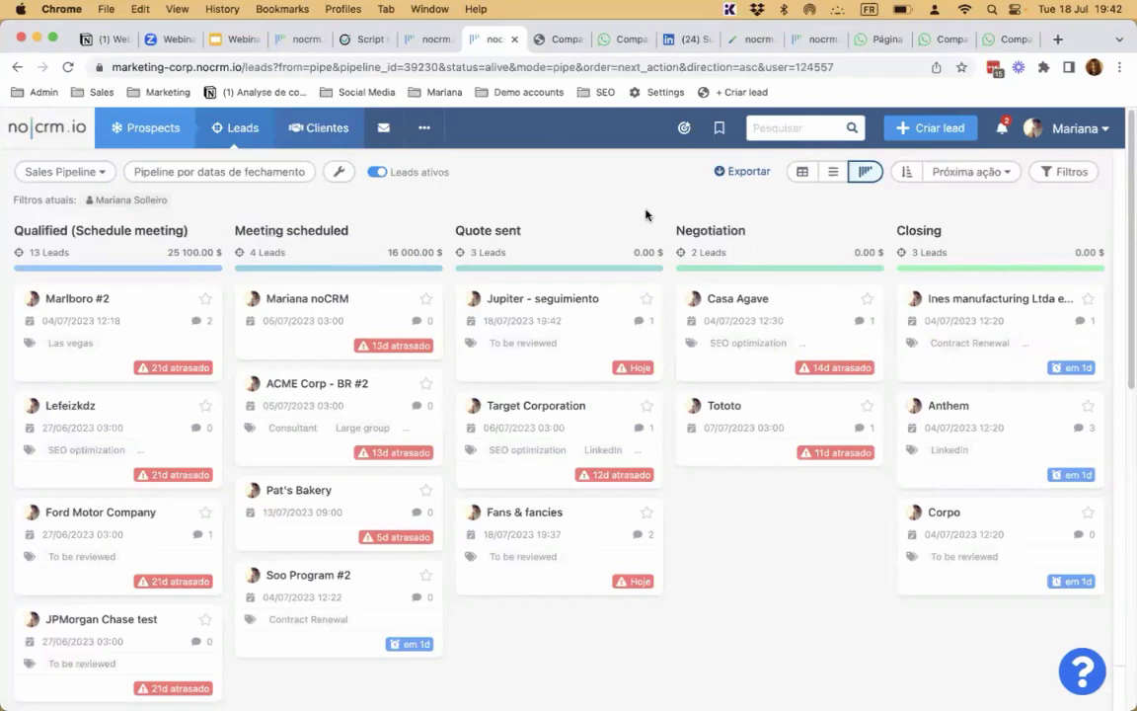
Step: Reopen the Jupiter - seguimiento lead and add clapping, check mark and Que pena reactions to its comment
{"action": "left_click", "coordinate": [541, 299]}
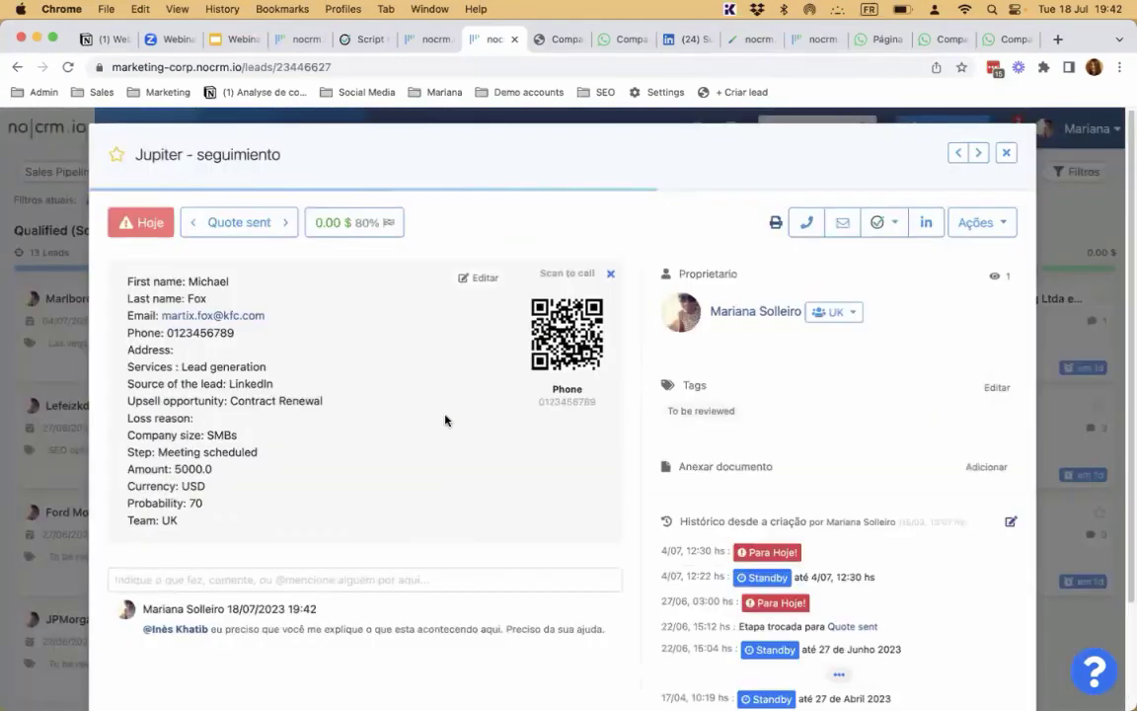
{"action": "scroll", "coordinate": [436, 467], "scroll_direction": "down", "scroll_amount": 3}
{"action": "left_click", "coordinate": [545, 481]}
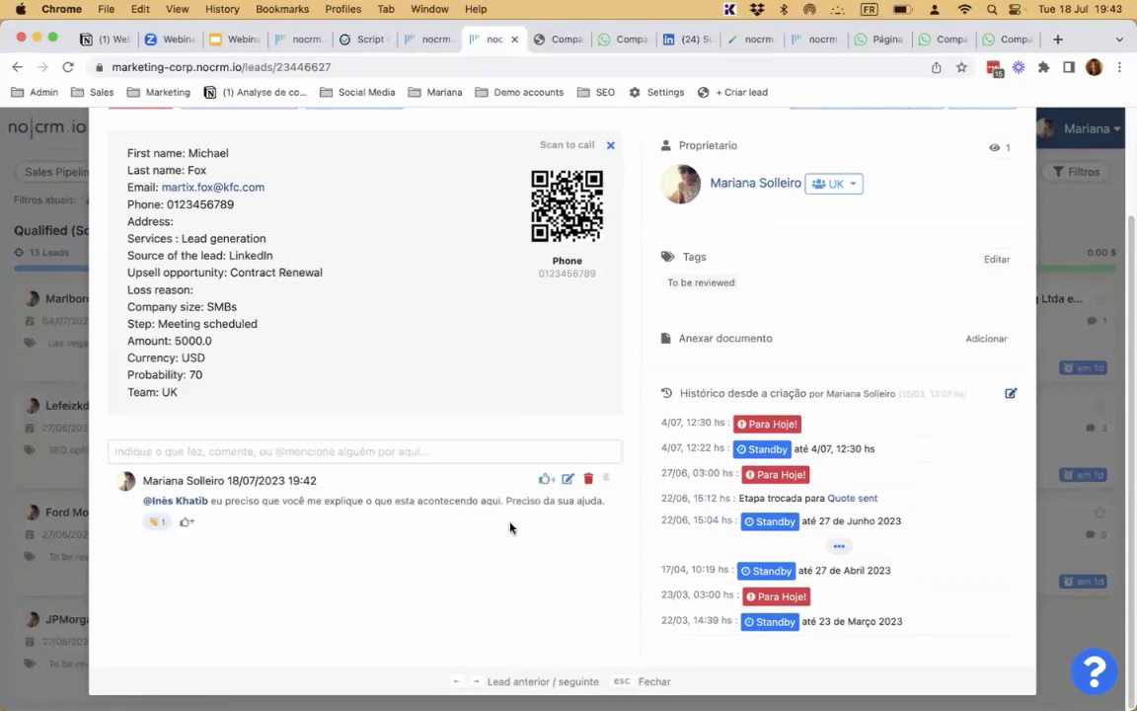
{"action": "left_click", "coordinate": [543, 481]}
{"action": "left_click", "coordinate": [529, 541]}
{"action": "mouse_move", "coordinate": [543, 479]}
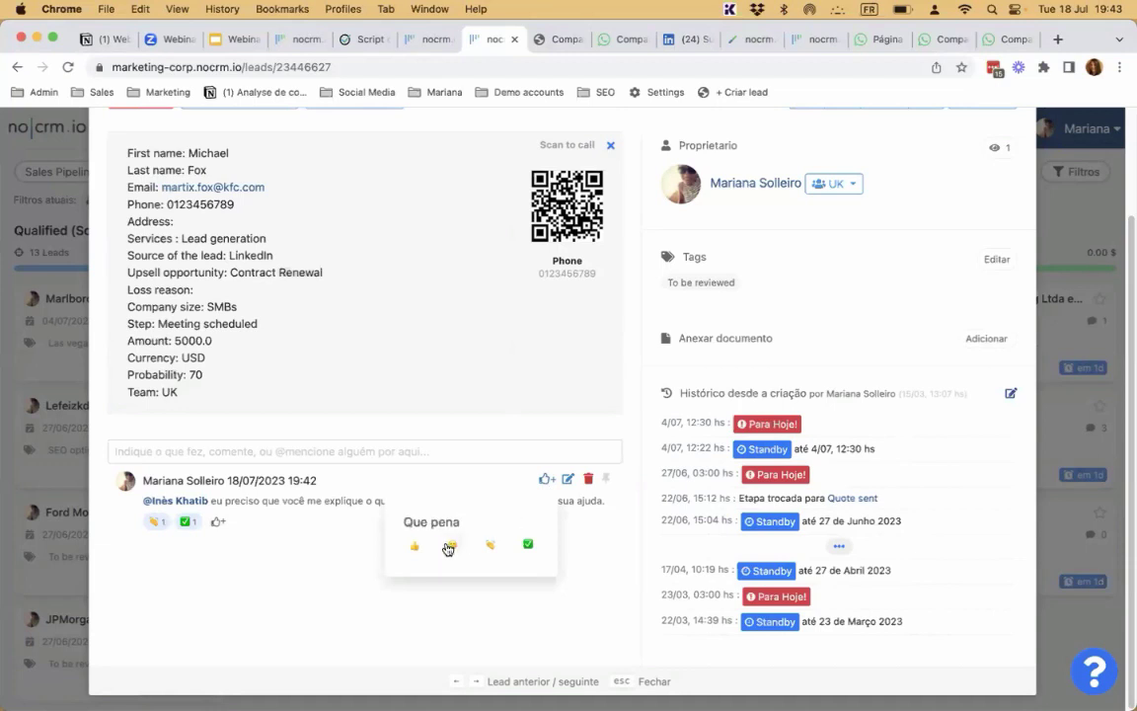
{"action": "left_click", "coordinate": [448, 548]}
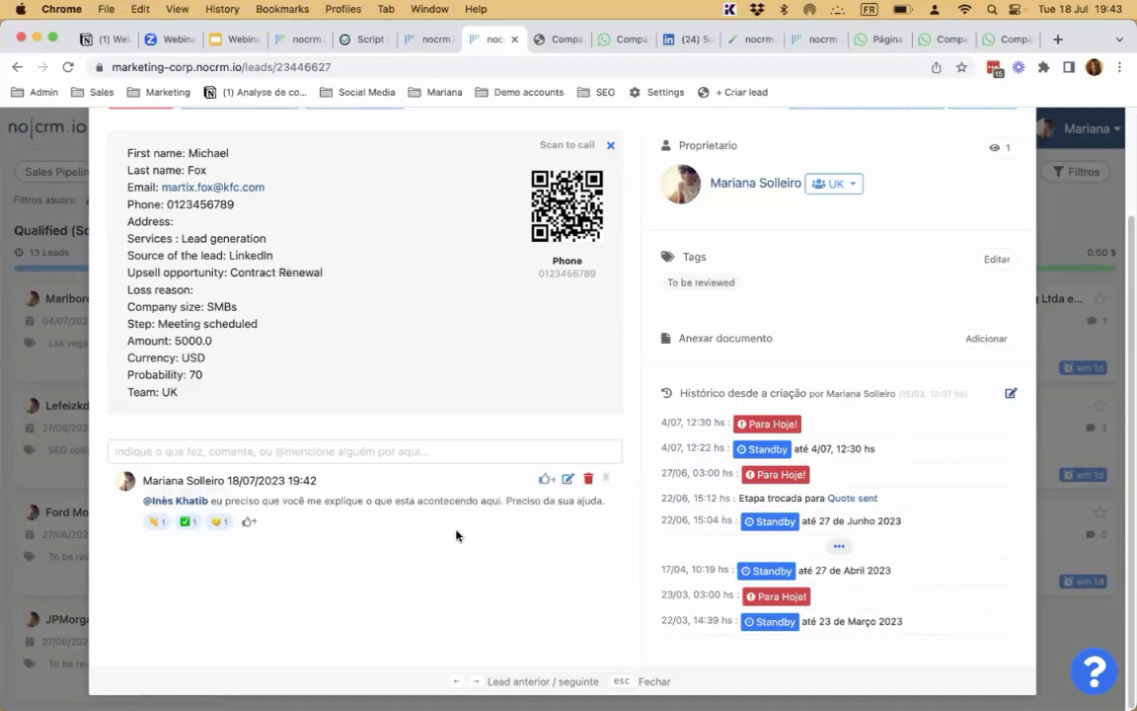
Step: Post the reply "com certeza" mentioning the lead's owner, and close the lead
{"action": "left_click", "coordinate": [451, 453]}
{"action": "type", "text": "@ma"}
{"action": "key", "text": "Return"}
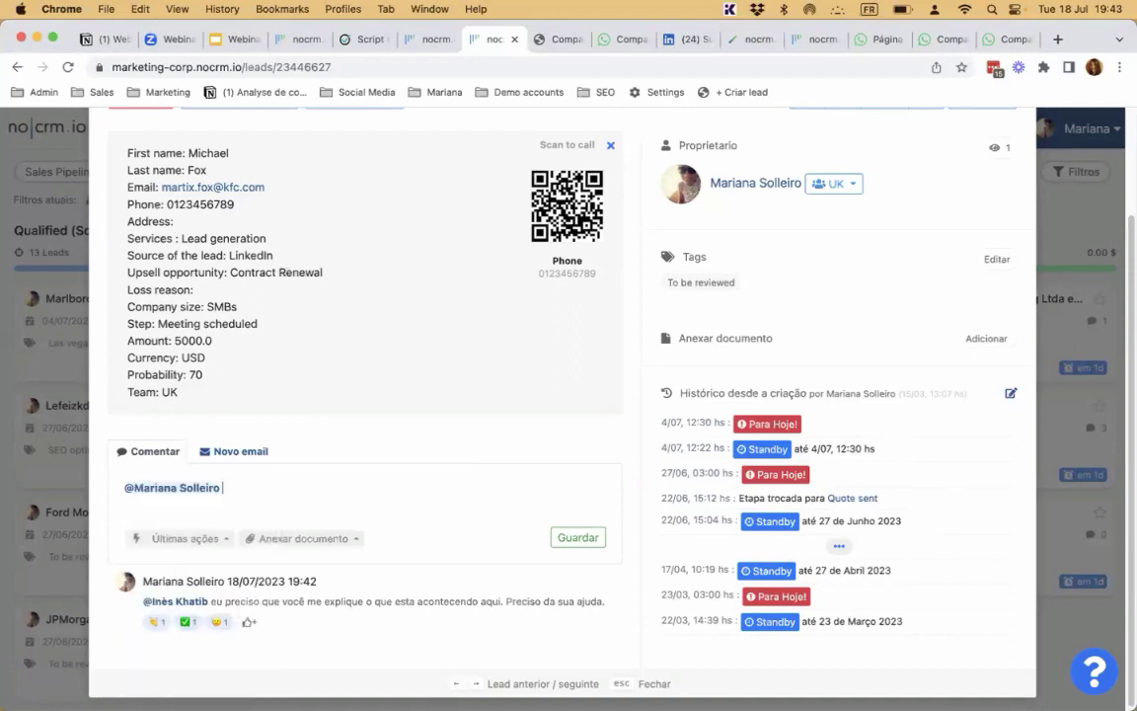
{"action": "type", "text": "com certea"}
{"action": "key", "text": "Left"}
{"action": "type", "text": "z"}
{"action": "left_click", "coordinate": [578, 537]}
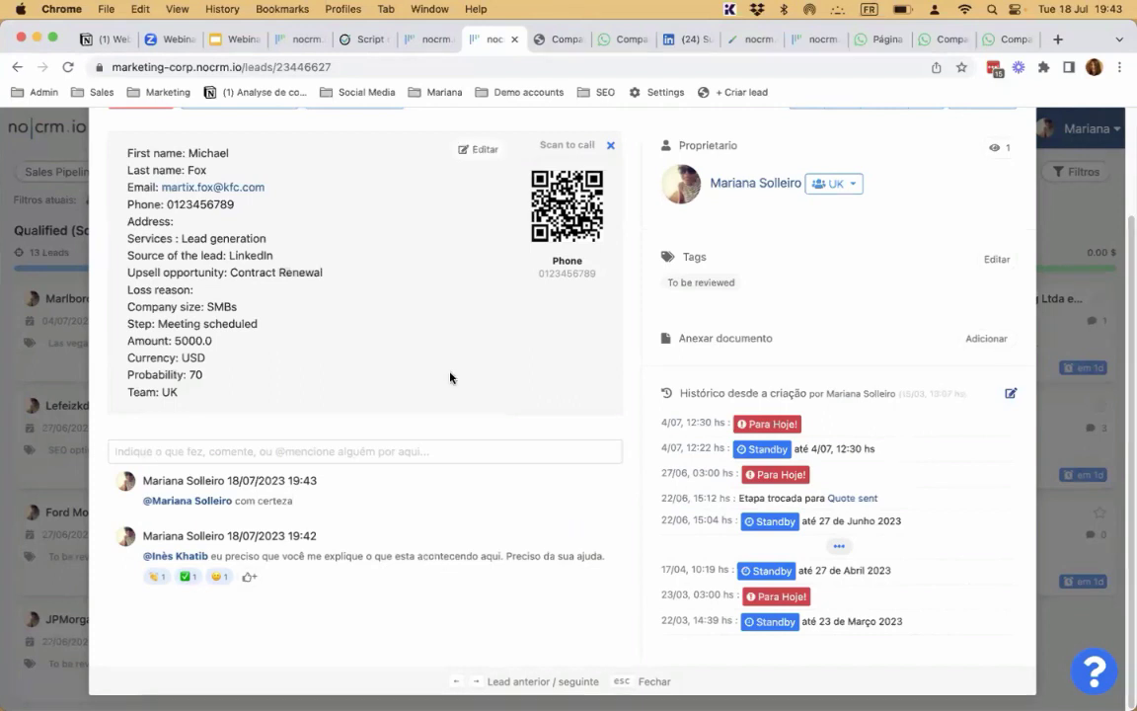
{"action": "scroll", "coordinate": [676, 298], "scroll_direction": "up", "scroll_amount": 3}
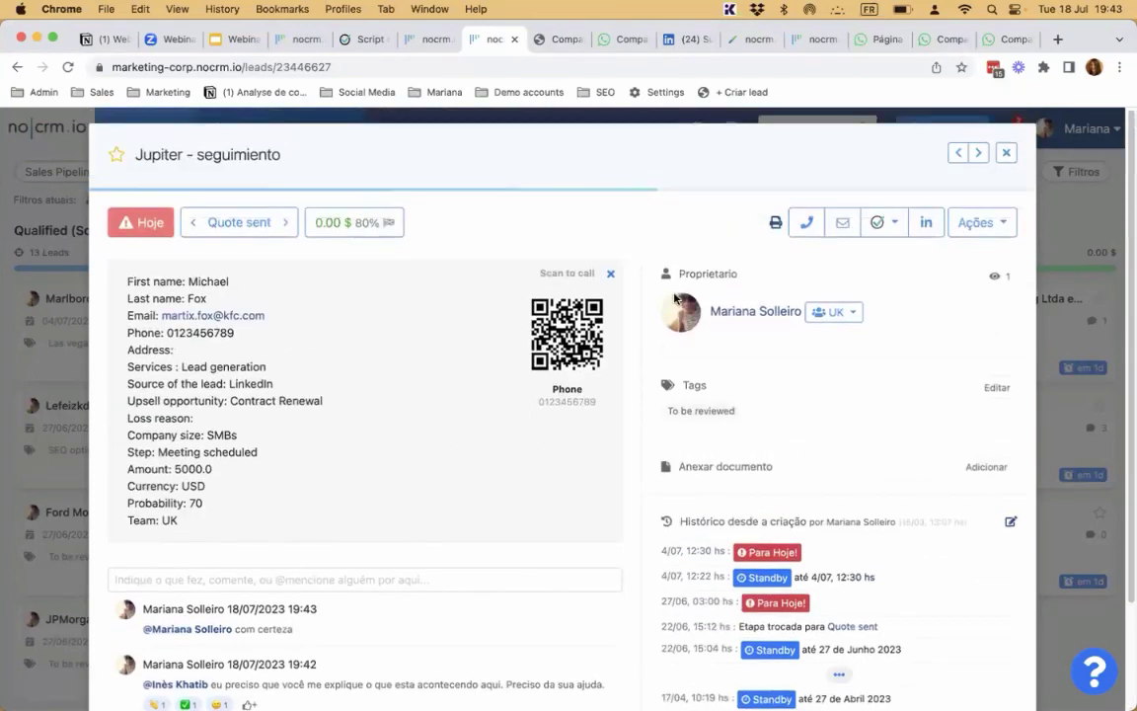
{"action": "left_click", "coordinate": [1006, 154]}
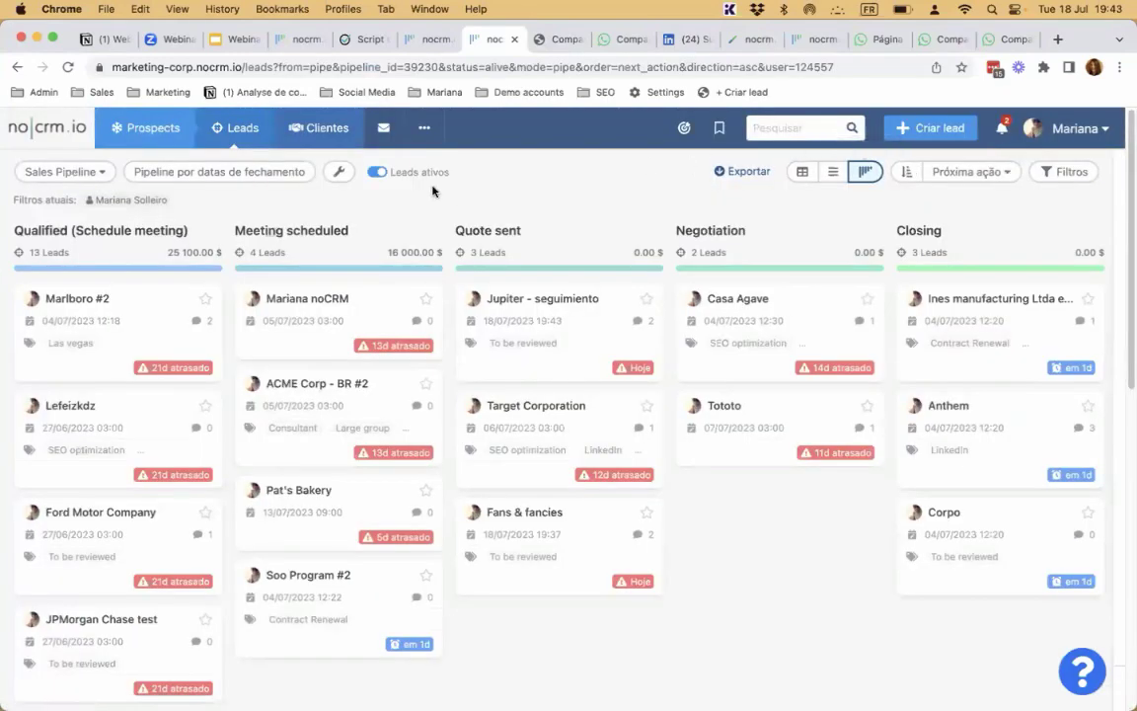
Step: Filter the Sales Pipeline leads by the assigned team Retention
{"action": "left_click", "coordinate": [1048, 172]}
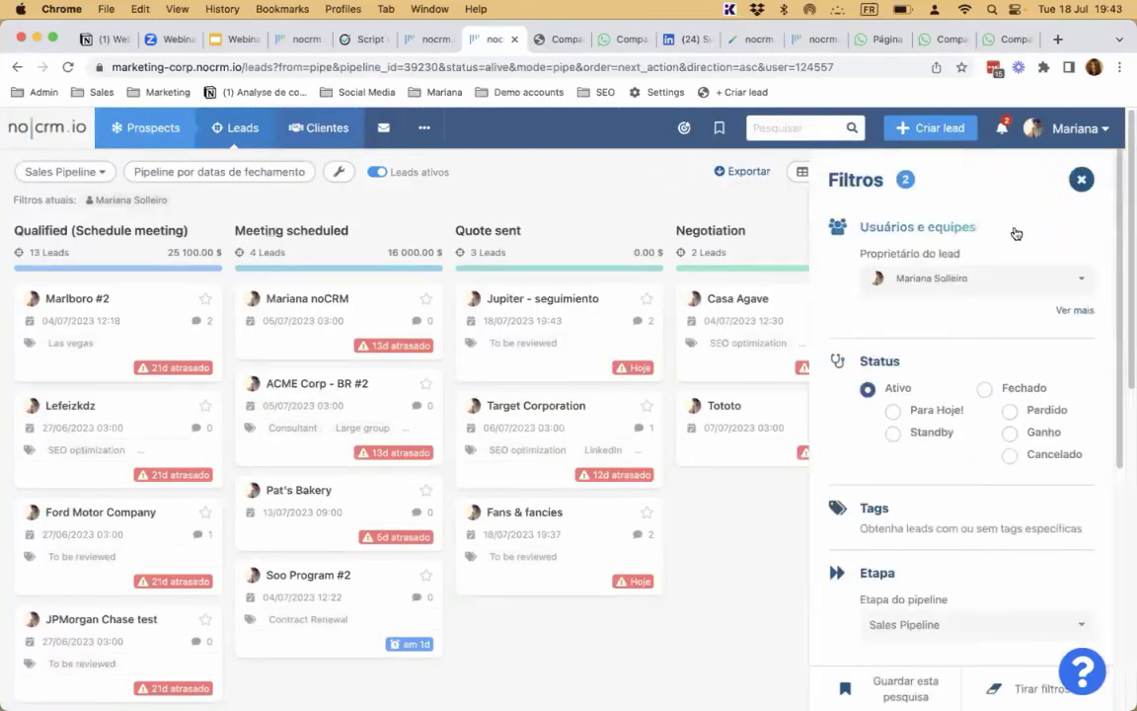
{"action": "left_click", "coordinate": [953, 280]}
{"action": "left_click", "coordinate": [1003, 246]}
{"action": "left_click", "coordinate": [1071, 310]}
{"action": "scroll", "coordinate": [937, 301], "scroll_direction": "down", "scroll_amount": 1}
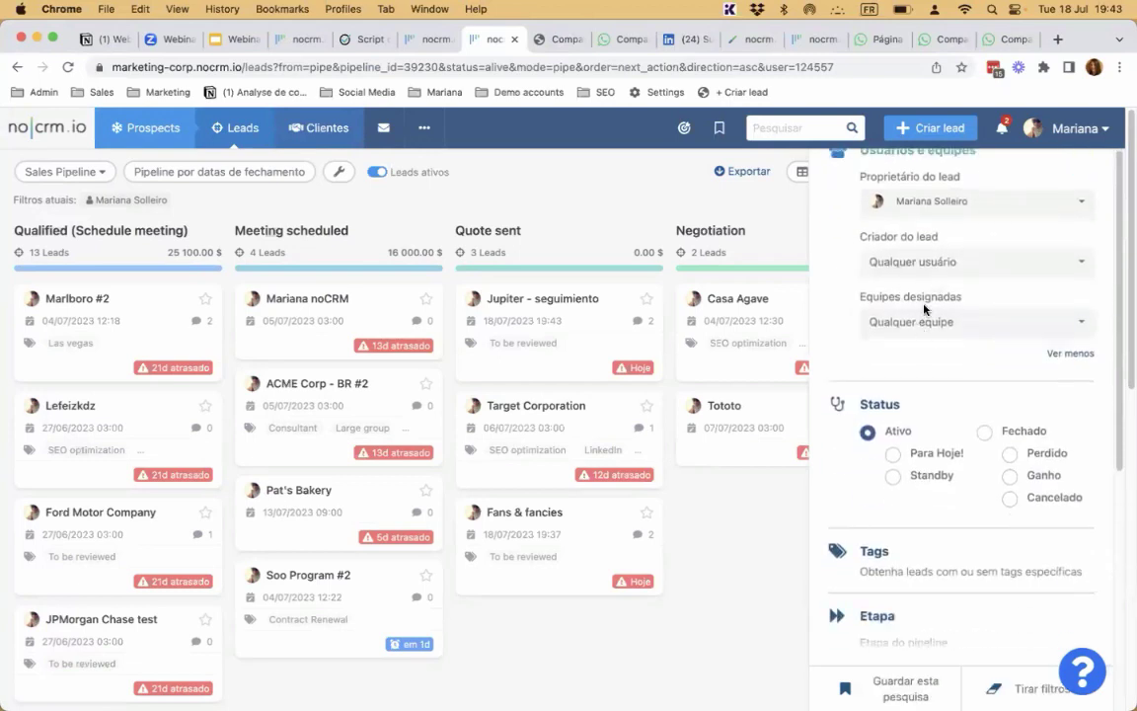
{"action": "left_click", "coordinate": [863, 322]}
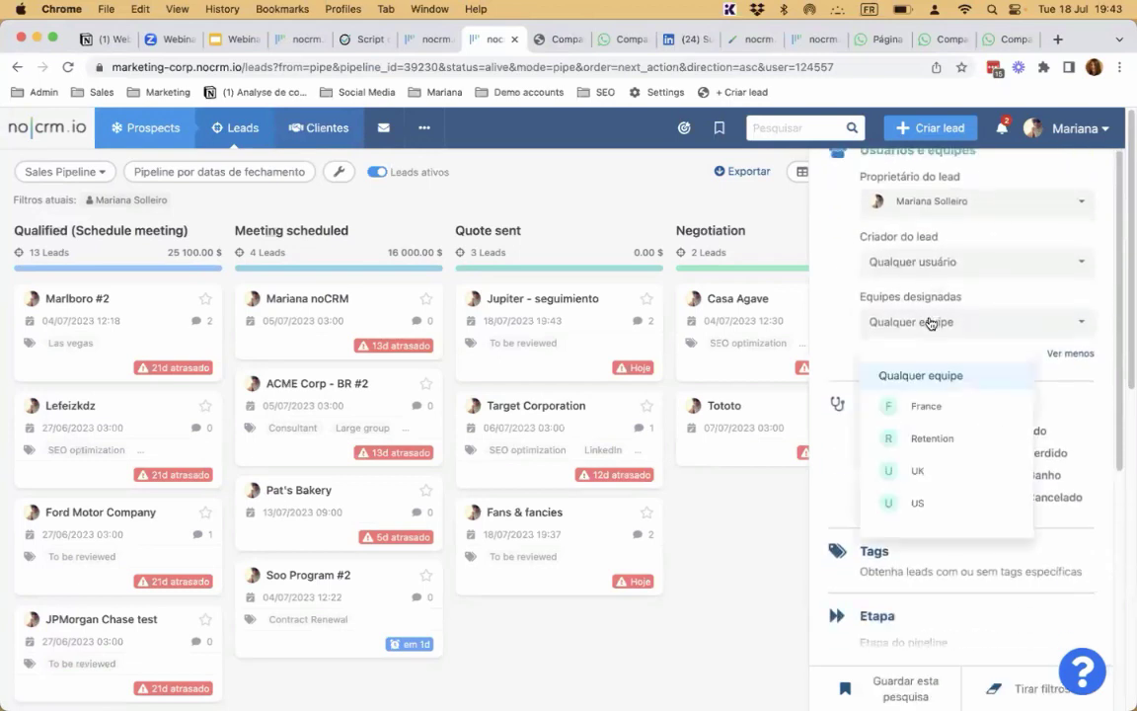
{"action": "left_click", "coordinate": [963, 440]}
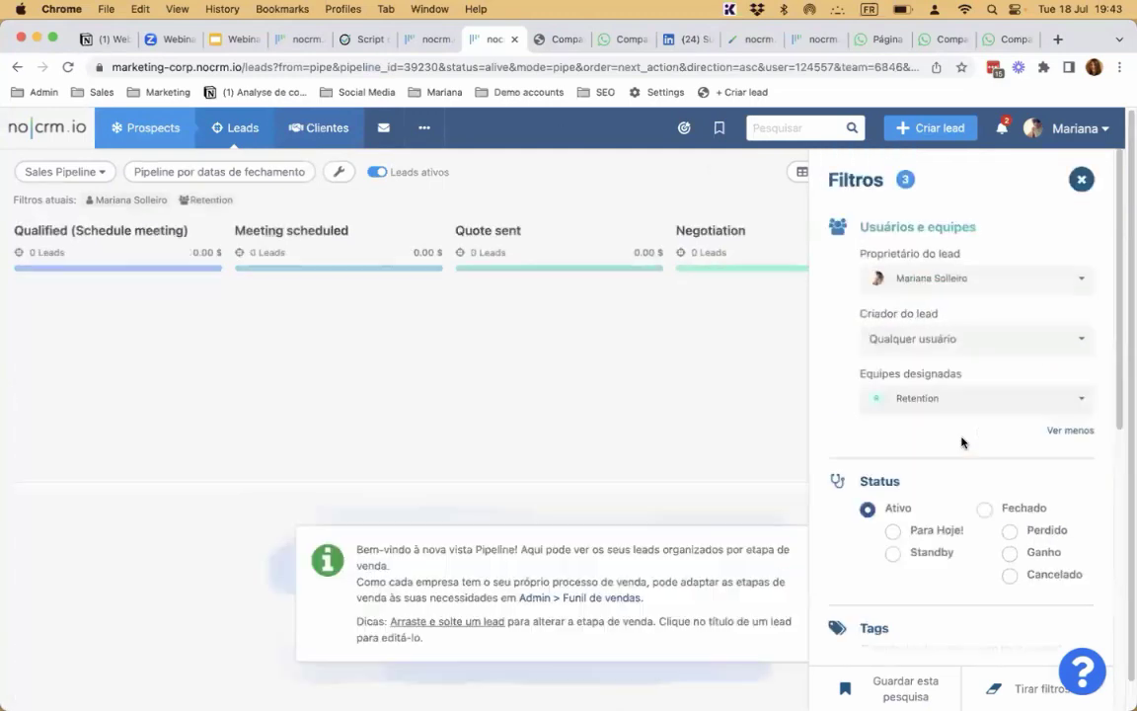
Step: Remove the lead owner and Ativo status filters so the pipeline covers all users and statuses of the Retention team
{"action": "left_click", "coordinate": [91, 200]}
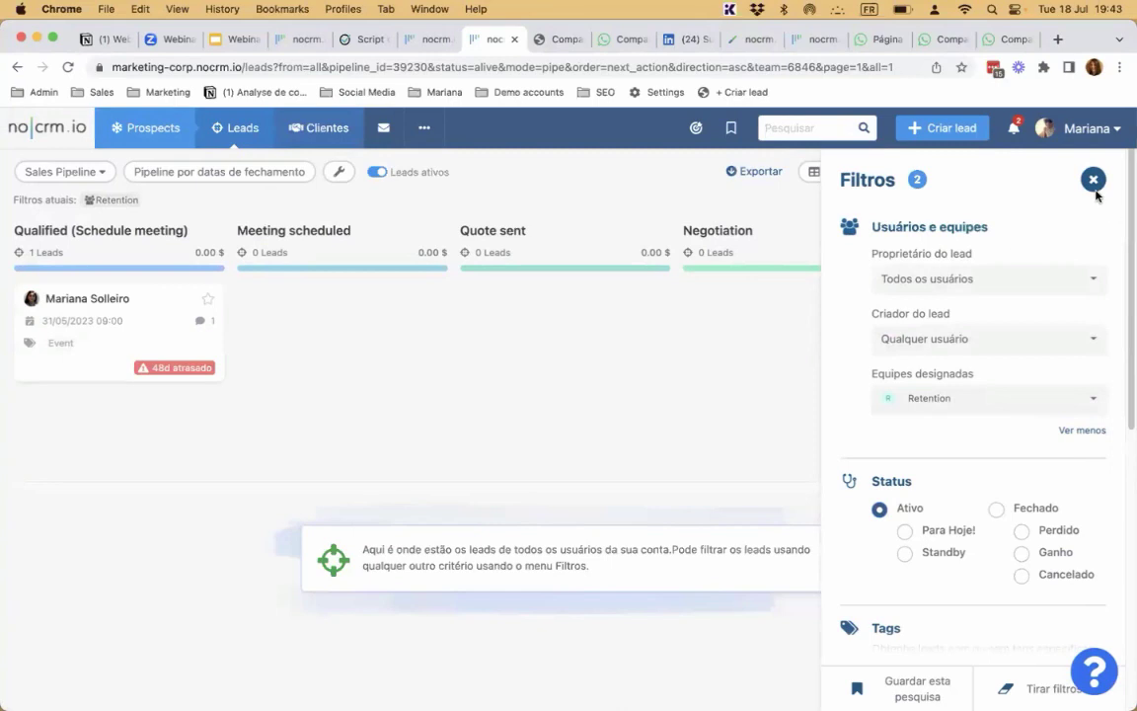
{"action": "scroll", "coordinate": [1046, 257], "scroll_direction": "down", "scroll_amount": 3}
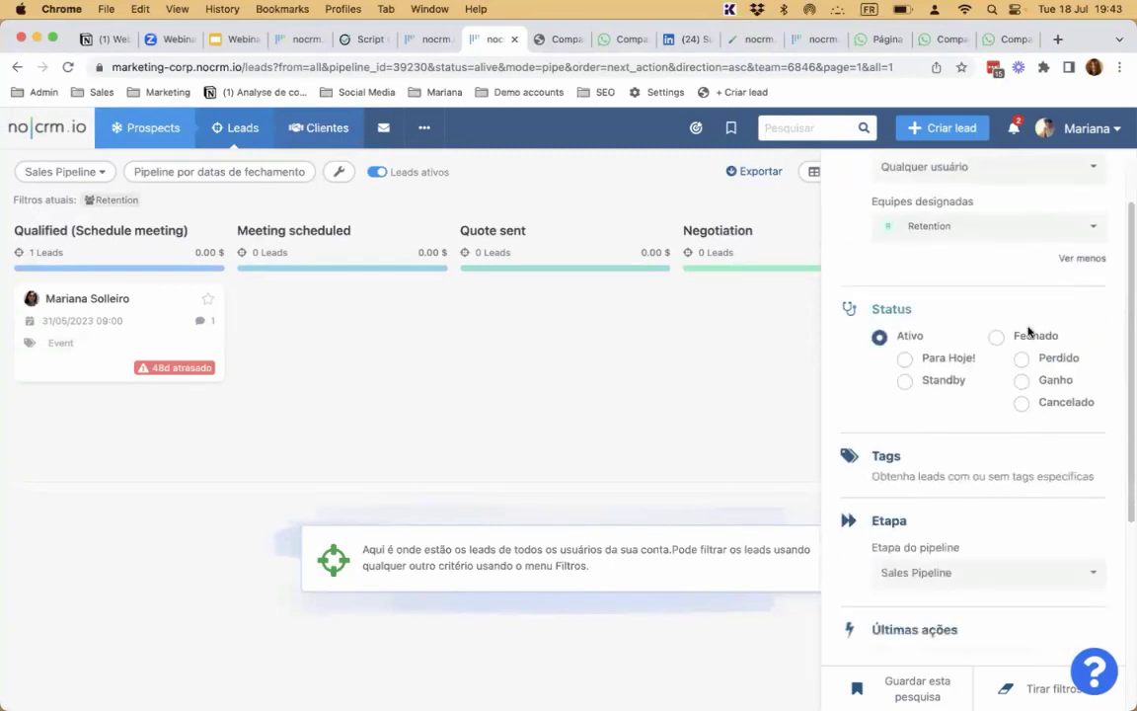
{"action": "left_click", "coordinate": [880, 338]}
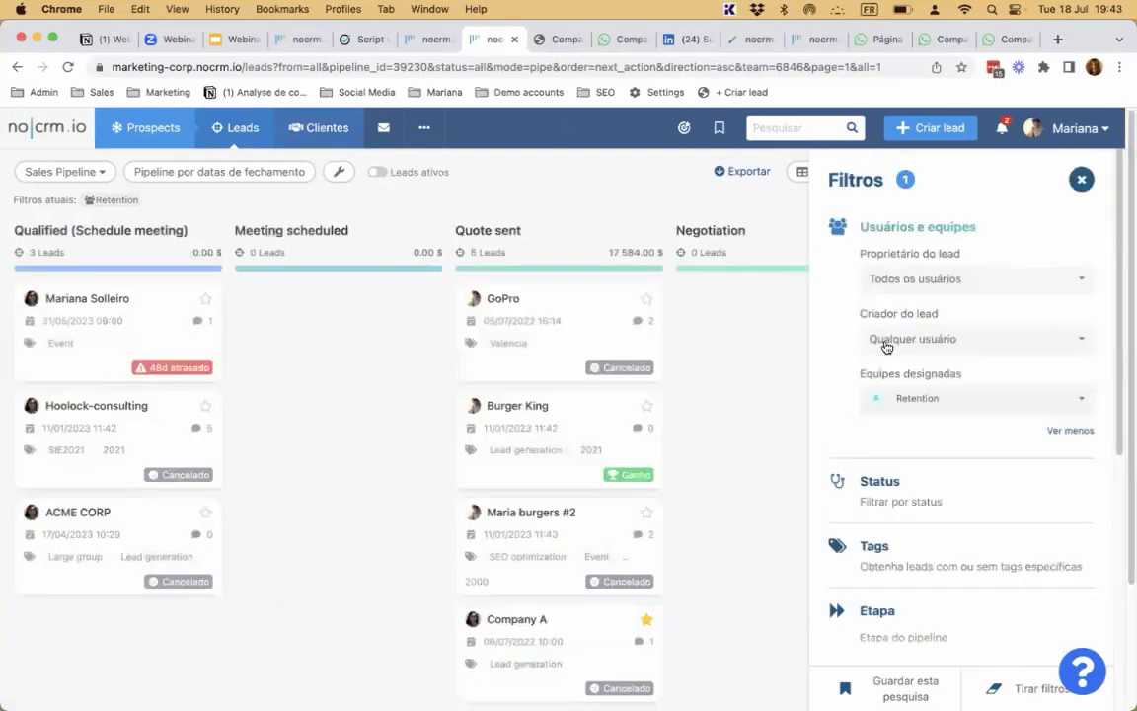
{"action": "left_click", "coordinate": [1081, 179]}
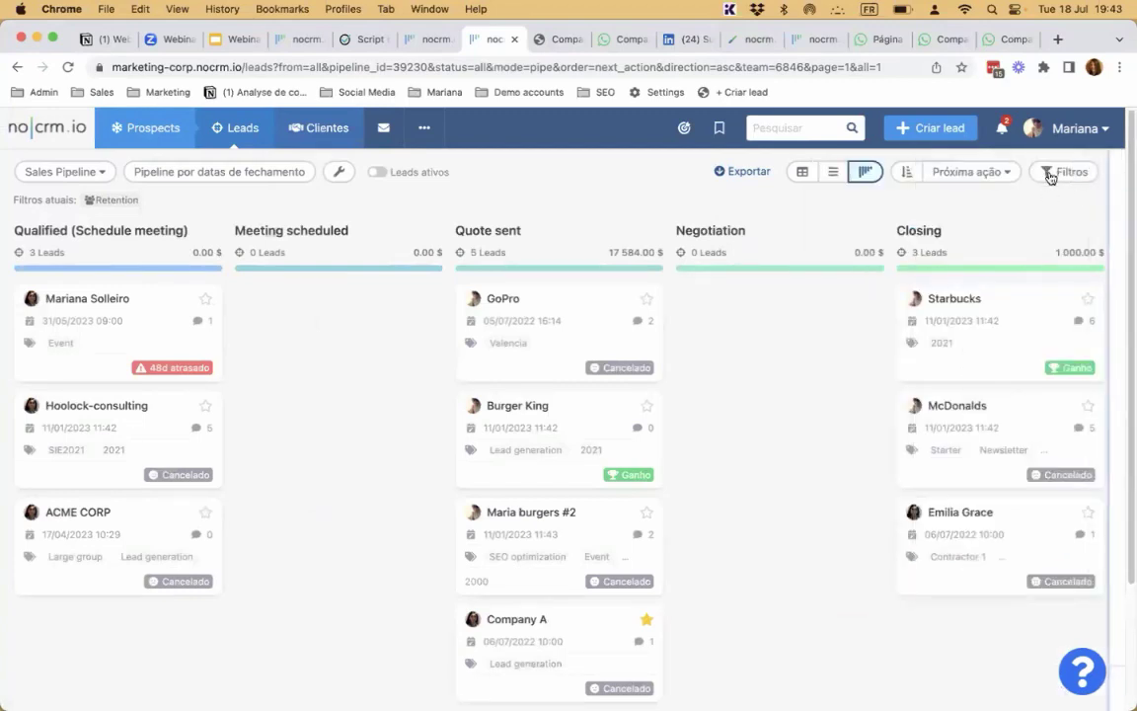
Step: Save the filtered pipeline page as a favorite named "Leads Time Retençao", visible to Eu only
{"action": "left_click", "coordinate": [720, 130]}
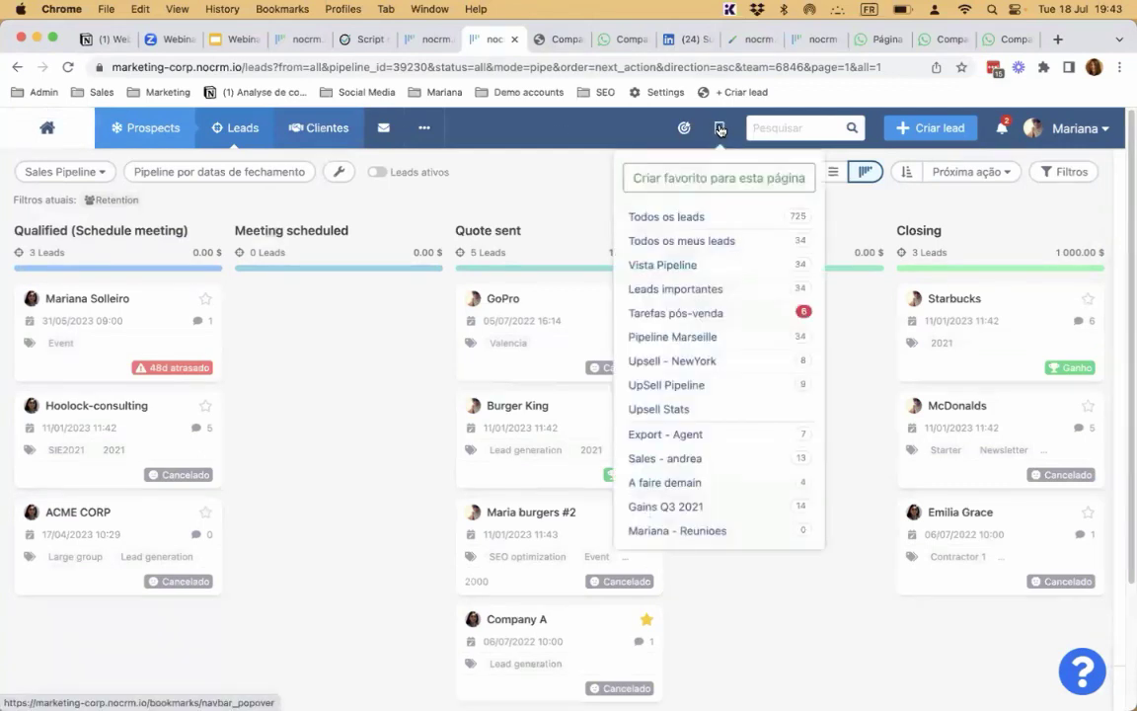
{"action": "left_click", "coordinate": [712, 176]}
{"action": "left_click", "coordinate": [709, 183]}
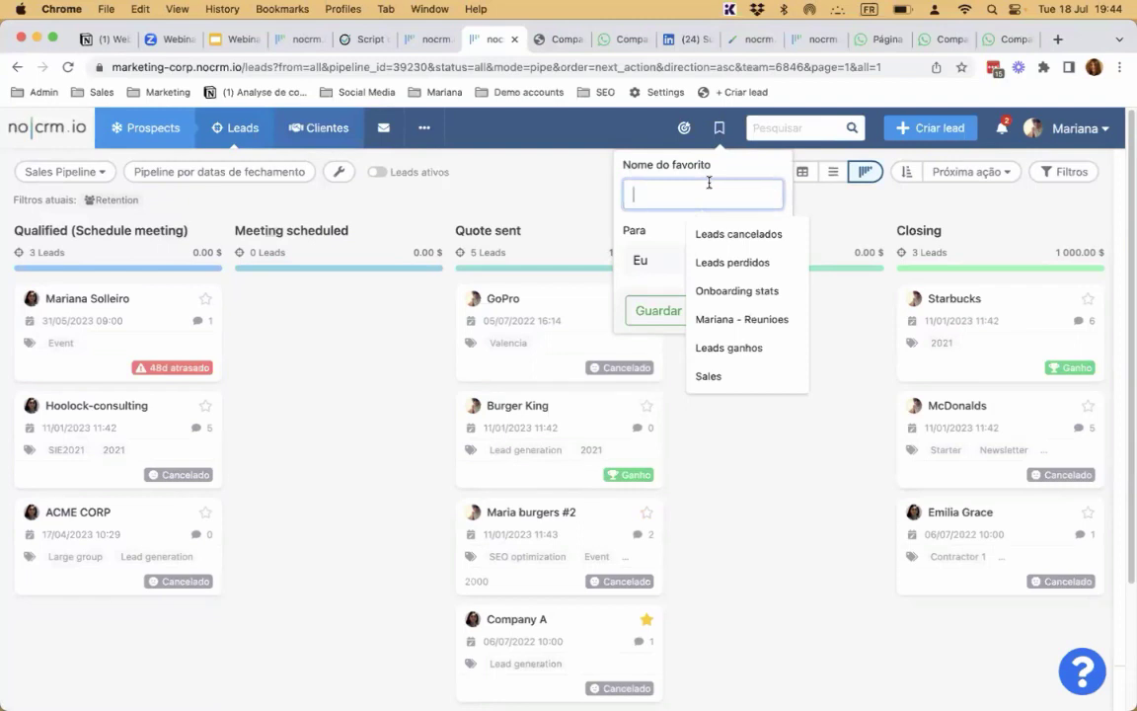
{"action": "type", "text": "Leads r"}
{"action": "key", "text": "BackSpace"}
{"action": "key", "text": "BackSpace"}
{"action": "type", "text": "Tiem"}
{"action": "key", "text": "BackSpace"}
{"action": "key", "text": "BackSpace"}
{"action": "type", "text": "me Retençao"}
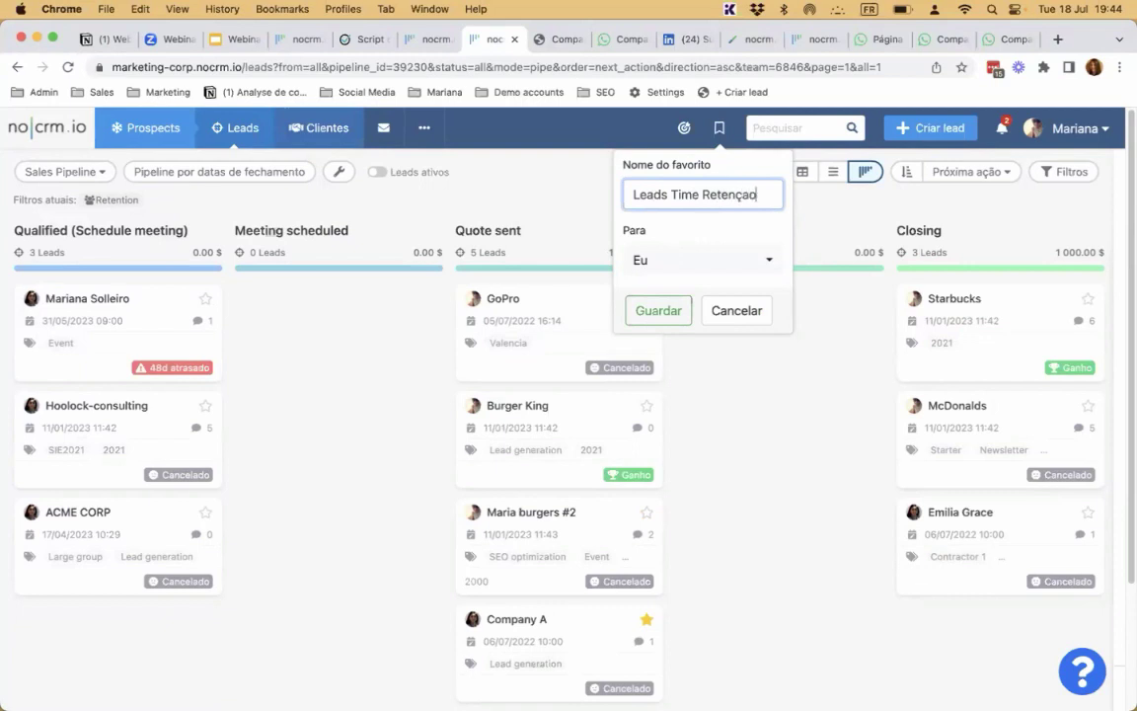
{"action": "left_click", "coordinate": [641, 258]}
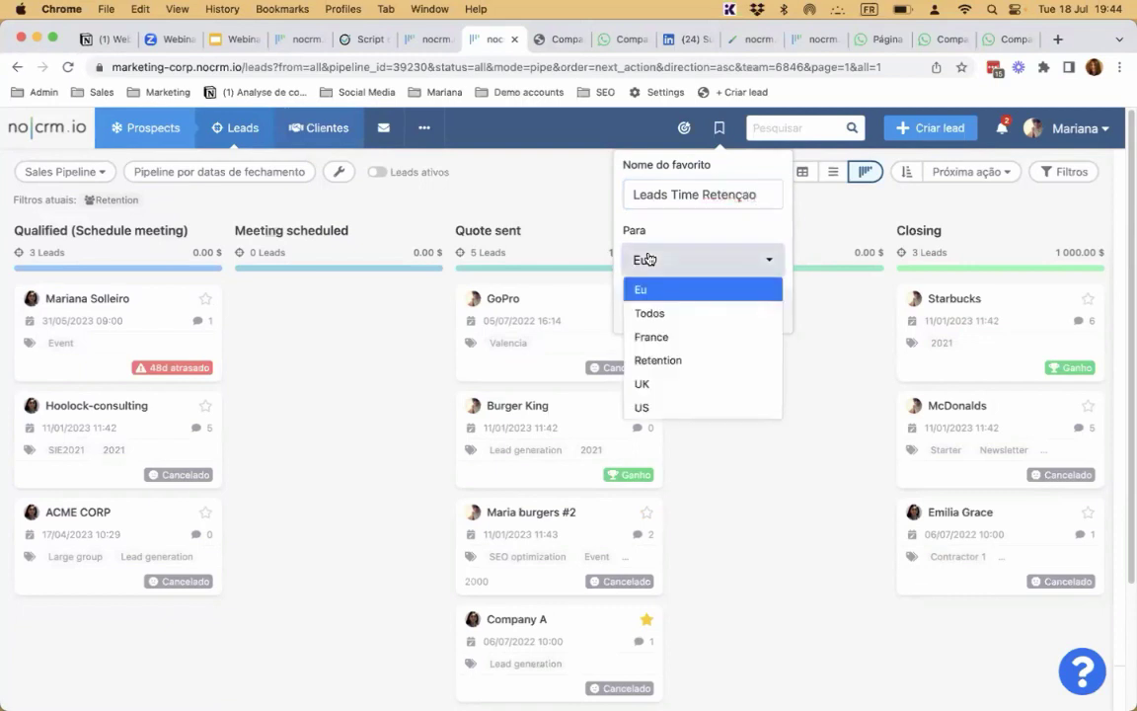
{"action": "left_click", "coordinate": [648, 257]}
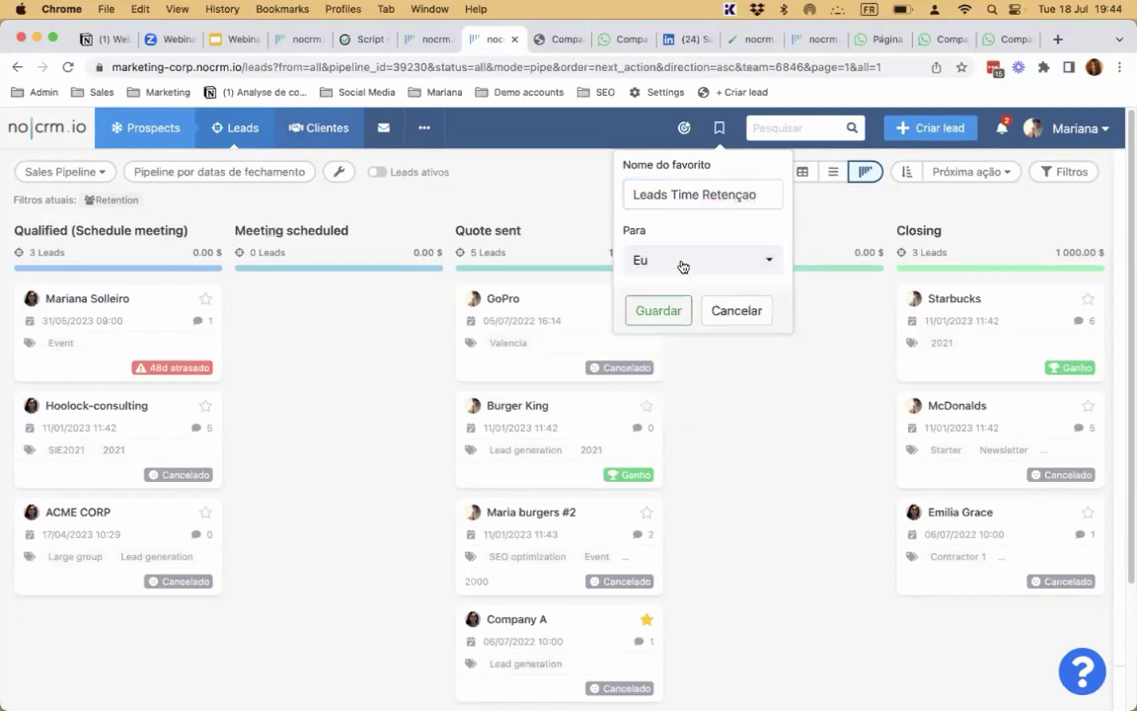
{"action": "left_click", "coordinate": [681, 312]}
Step: Open the list of client folders
{"action": "left_click", "coordinate": [318, 128]}
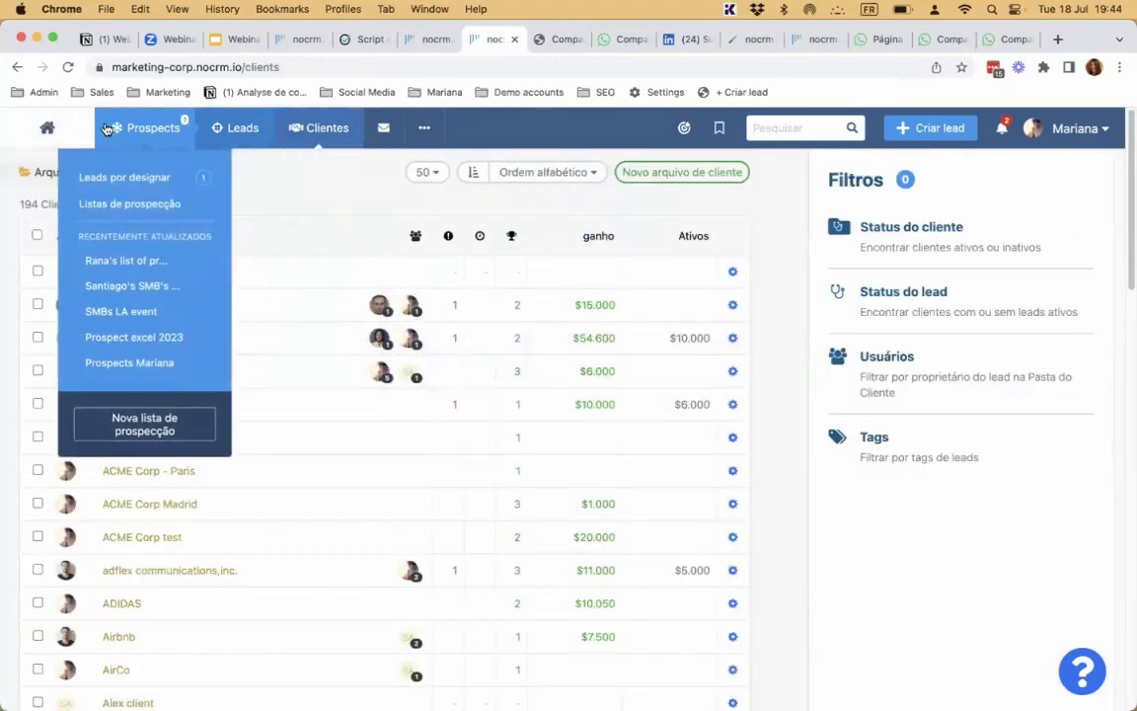
Step: Leave the client folders for the prospecting lists and lead pipeline, and open the saved favorite "Leads Time Retençao"
{"action": "mouse_move", "coordinate": [235, 128]}
{"action": "mouse_move", "coordinate": [148, 127]}
{"action": "left_click", "coordinate": [168, 200]}
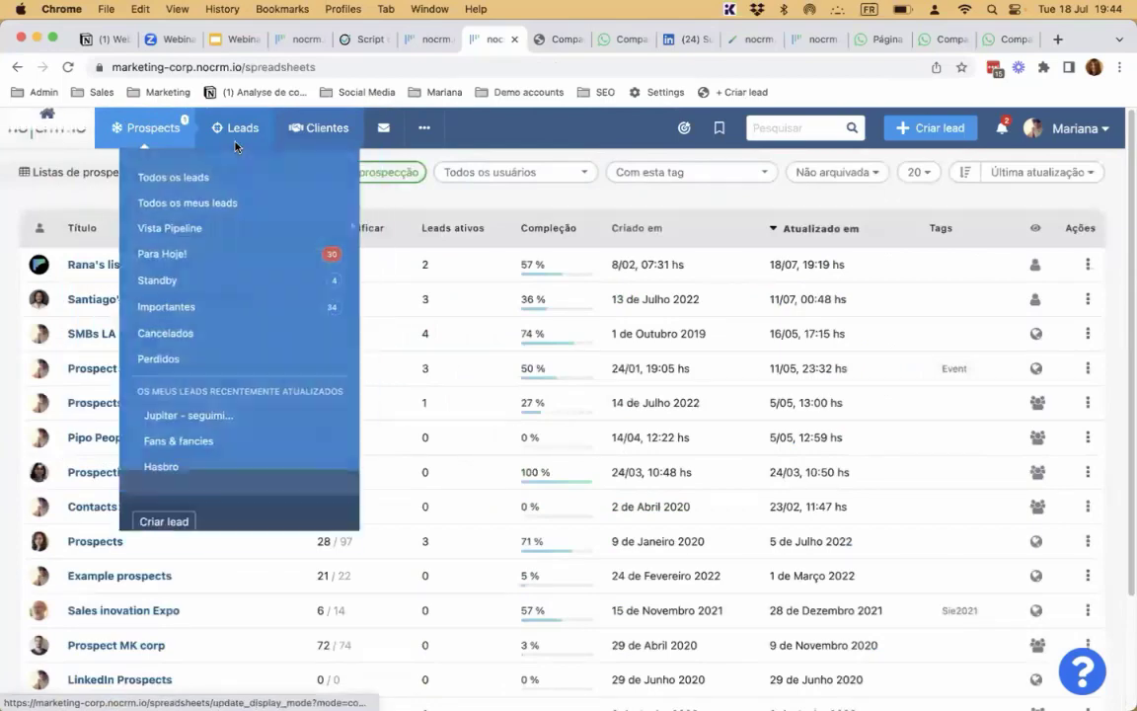
{"action": "left_click", "coordinate": [237, 134]}
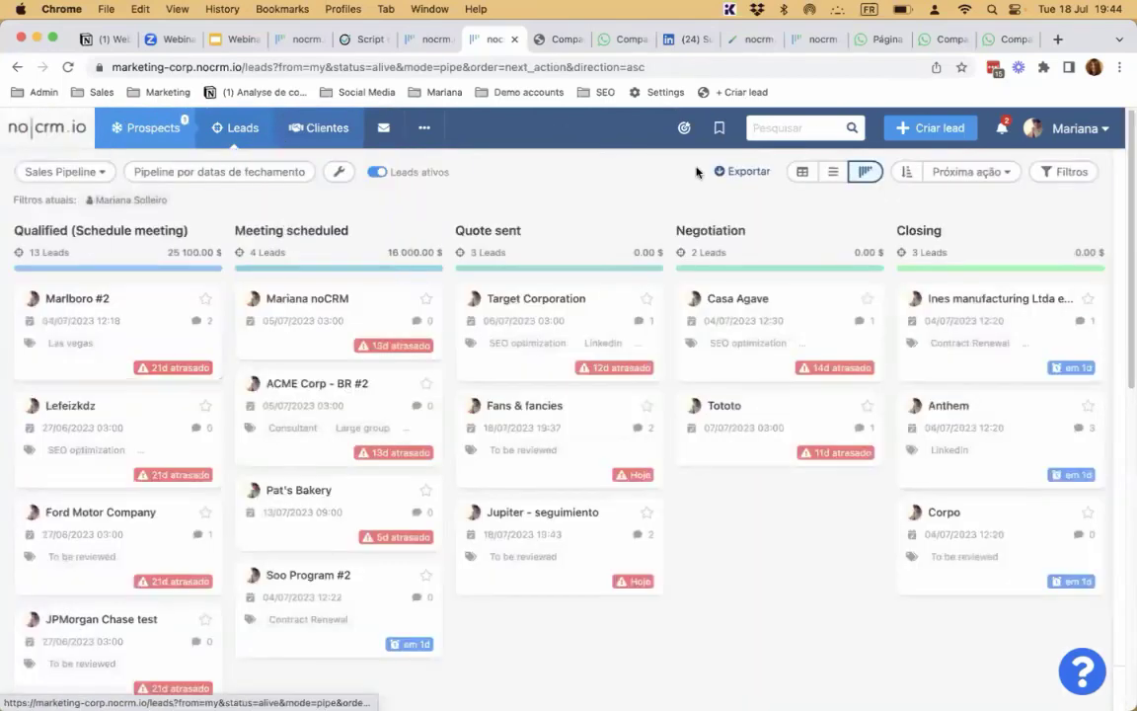
{"action": "mouse_move", "coordinate": [719, 128]}
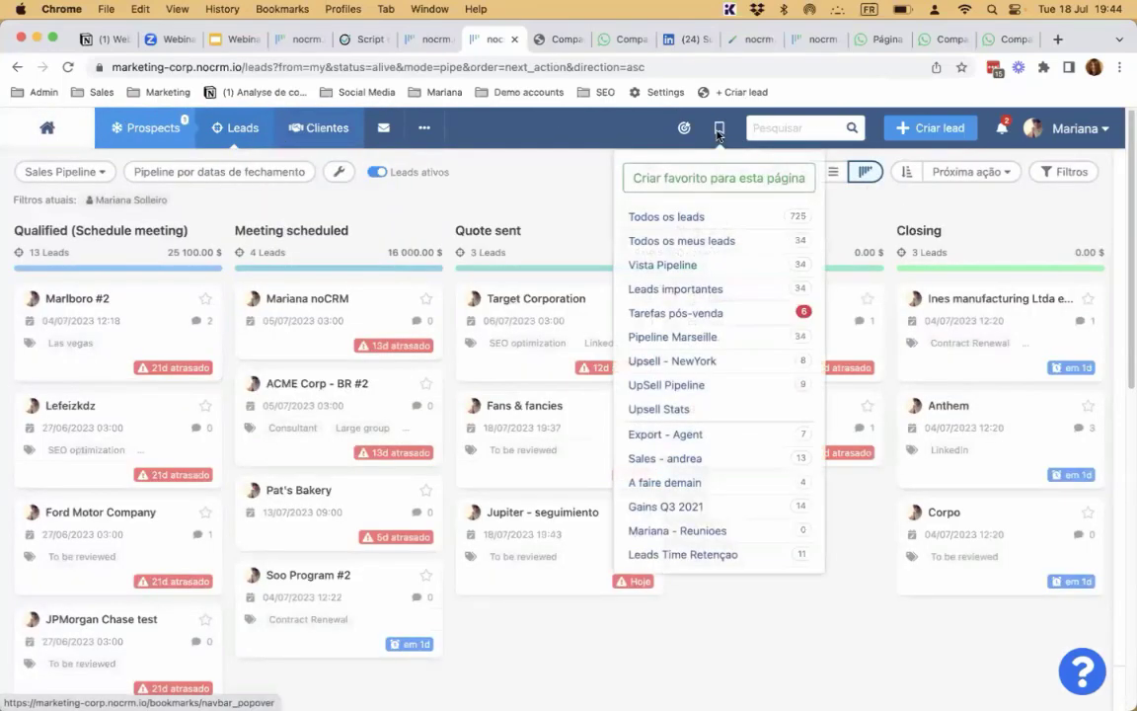
{"action": "left_click", "coordinate": [703, 557]}
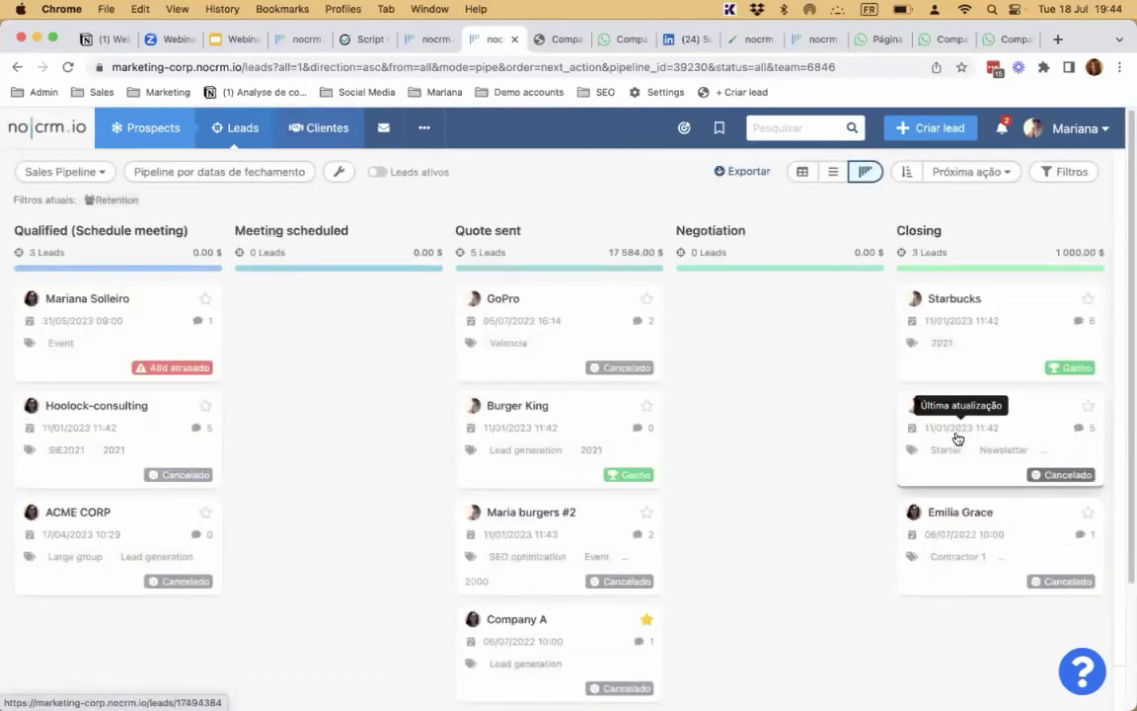
Step: Open the team activity statistics (Atividade da equipe) and set the period to Mês passado
{"action": "left_click", "coordinate": [423, 127]}
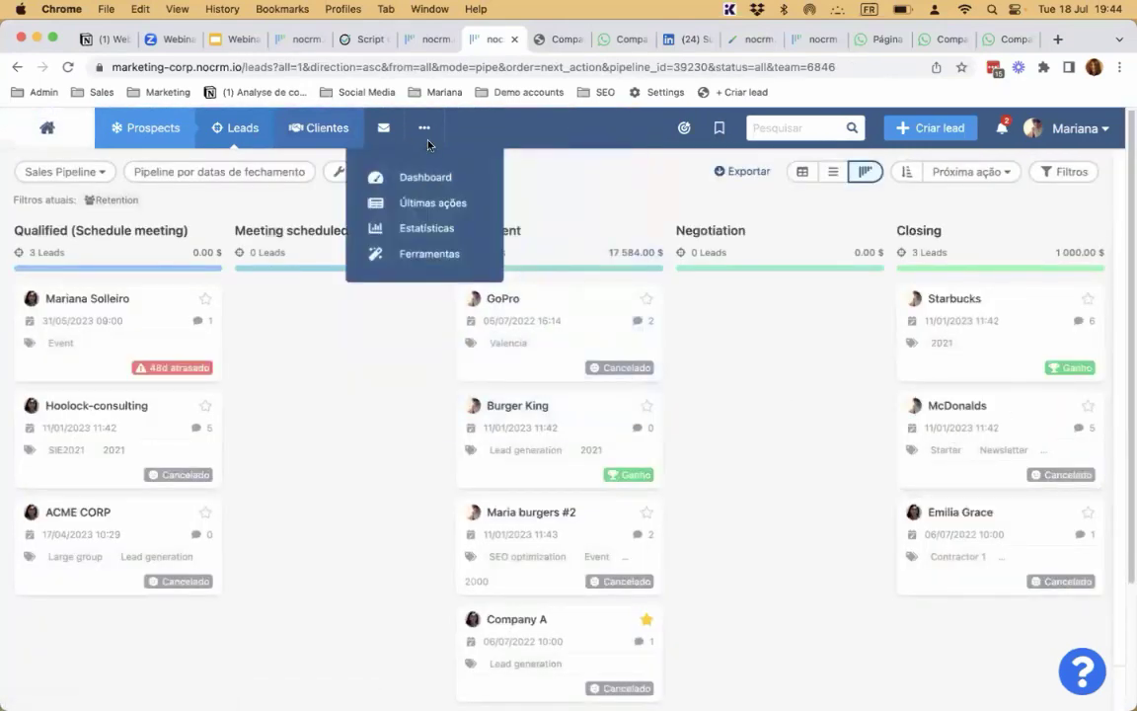
{"action": "left_click", "coordinate": [414, 238]}
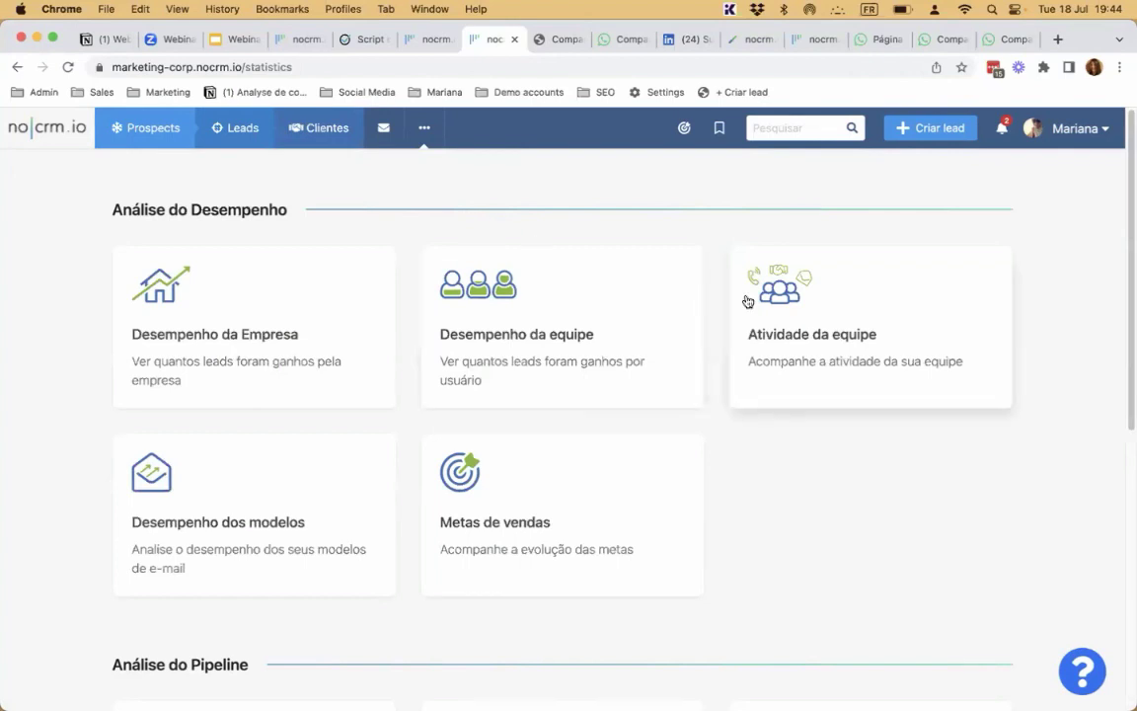
{"action": "left_click", "coordinate": [804, 316]}
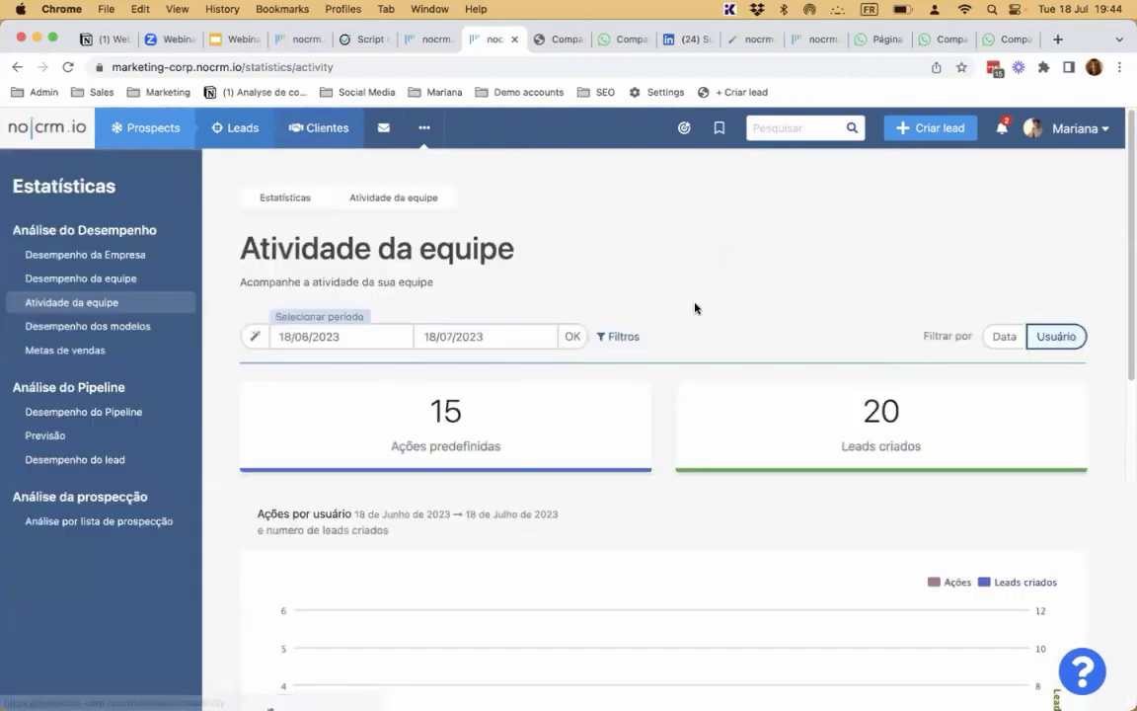
{"action": "left_click", "coordinate": [268, 341]}
{"action": "left_click", "coordinate": [280, 421]}
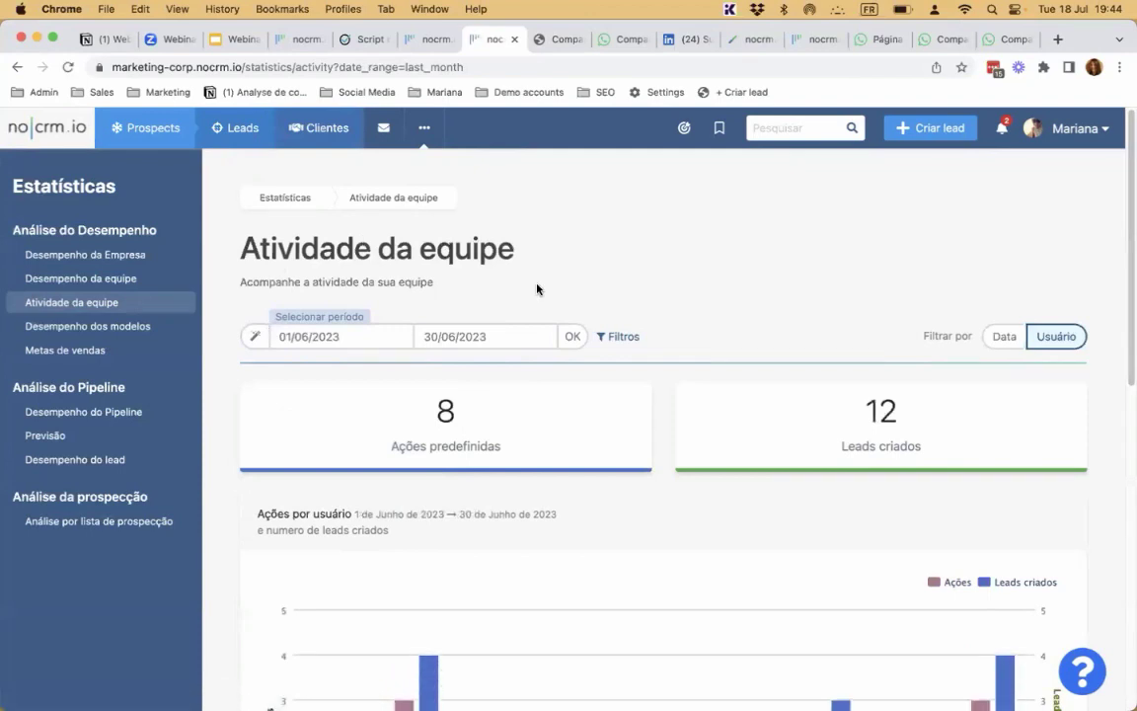
{"action": "scroll", "coordinate": [261, 340], "scroll_direction": "down", "scroll_amount": 1}
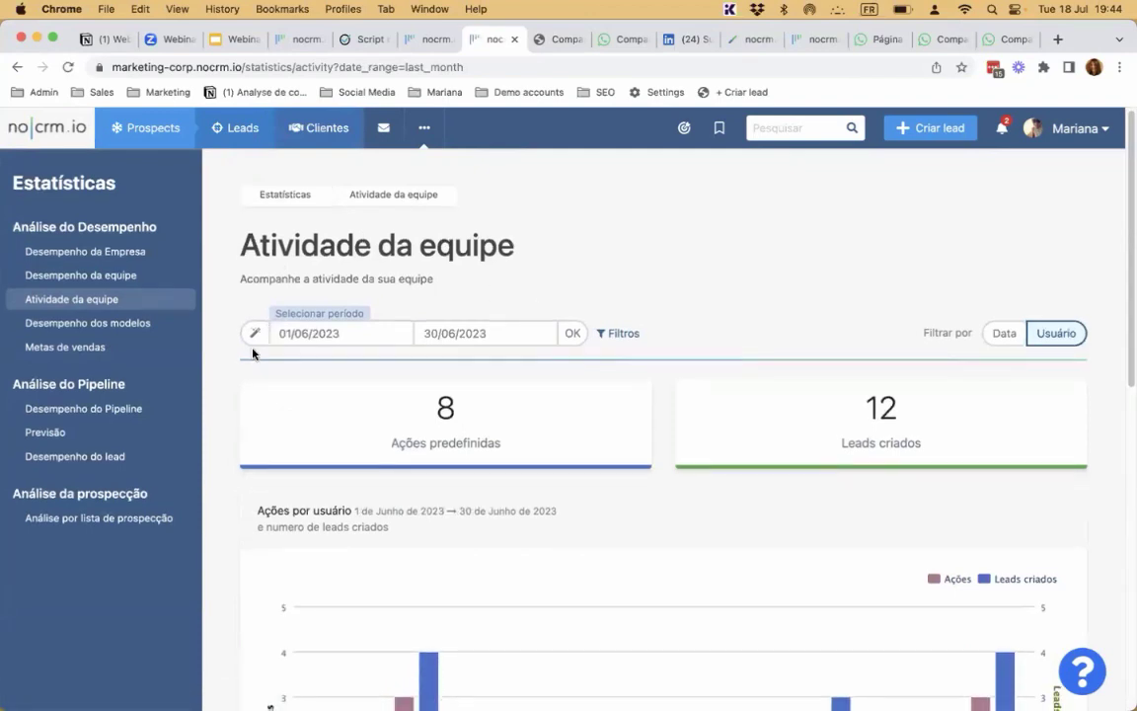
Step: Save the monthly team activity report as a favorite named "Estatisticas mensais", visible to Eu
{"action": "left_click", "coordinate": [720, 128]}
{"action": "left_click", "coordinate": [721, 174]}
{"action": "left_click", "coordinate": [719, 188]}
{"action": "type", "text": "Estar"}
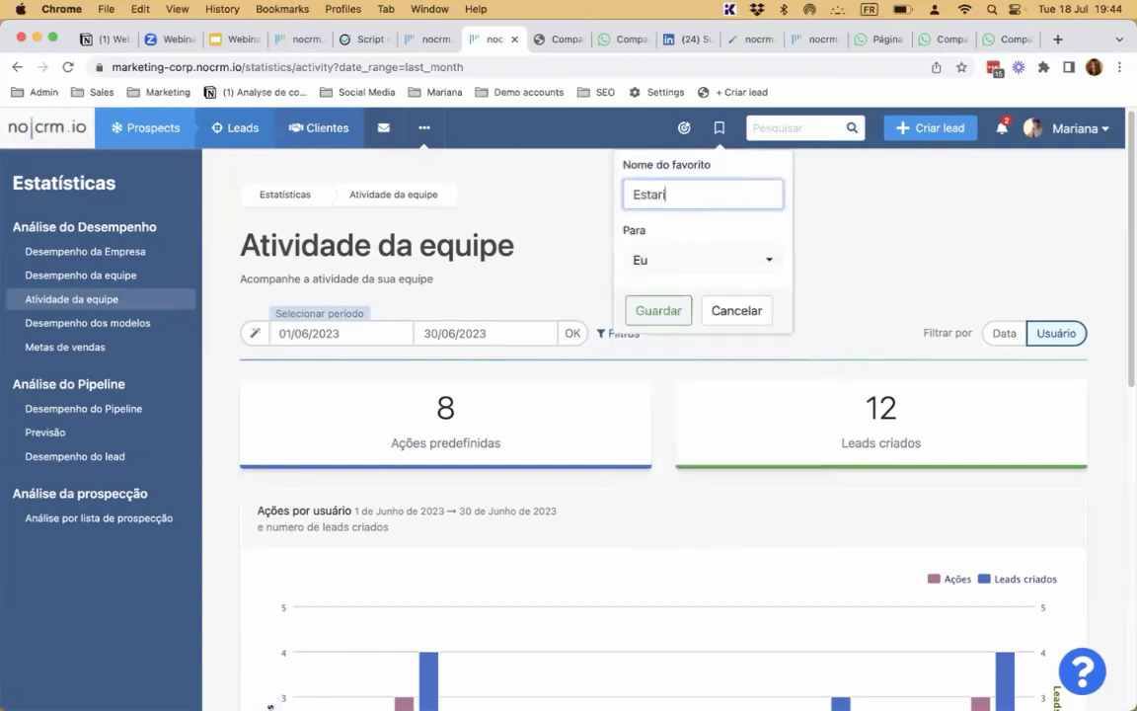
{"action": "key", "text": "BackSpace"}
{"action": "type", "text": "tisticas mensais"}
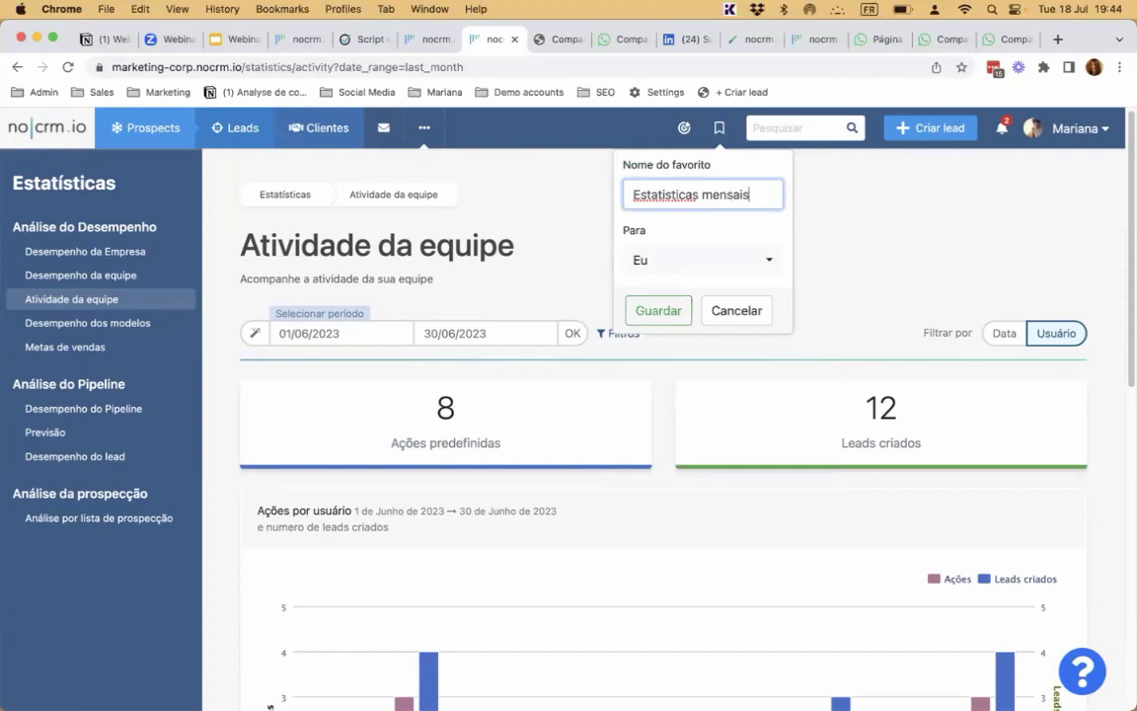
{"action": "left_click", "coordinate": [655, 310]}
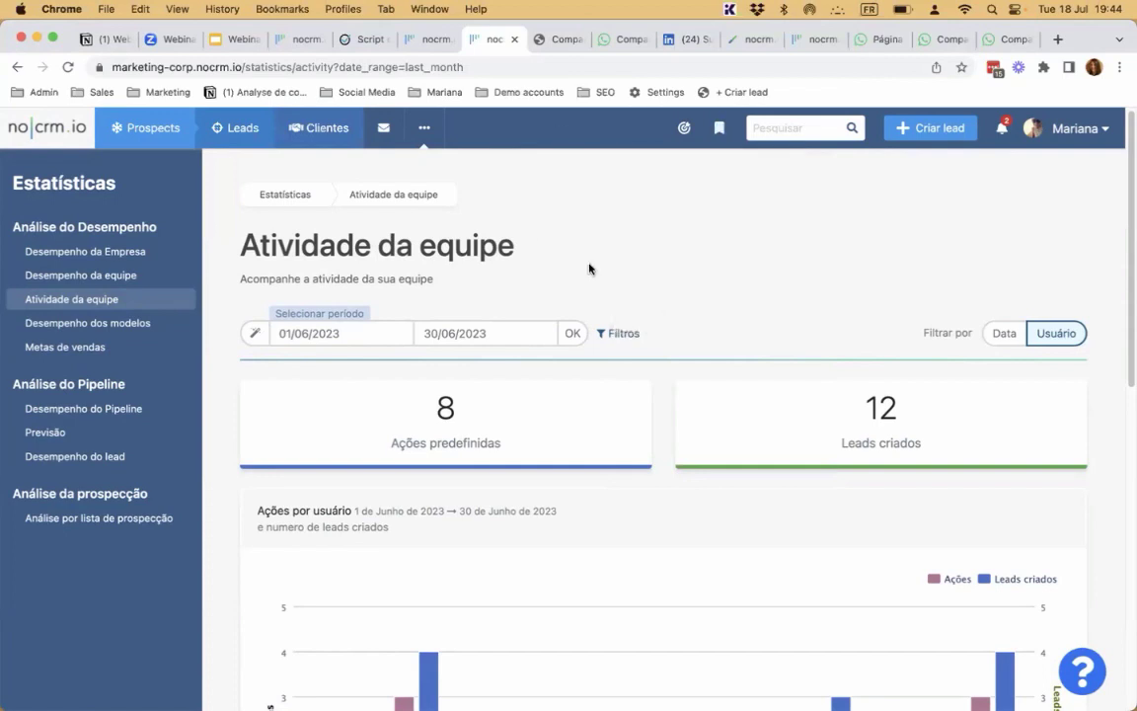
Step: Go to the leads pipeline and open the saved favorite "Estatisticas mensais" from there
{"action": "mouse_move", "coordinate": [153, 127]}
{"action": "left_click", "coordinate": [170, 175]}
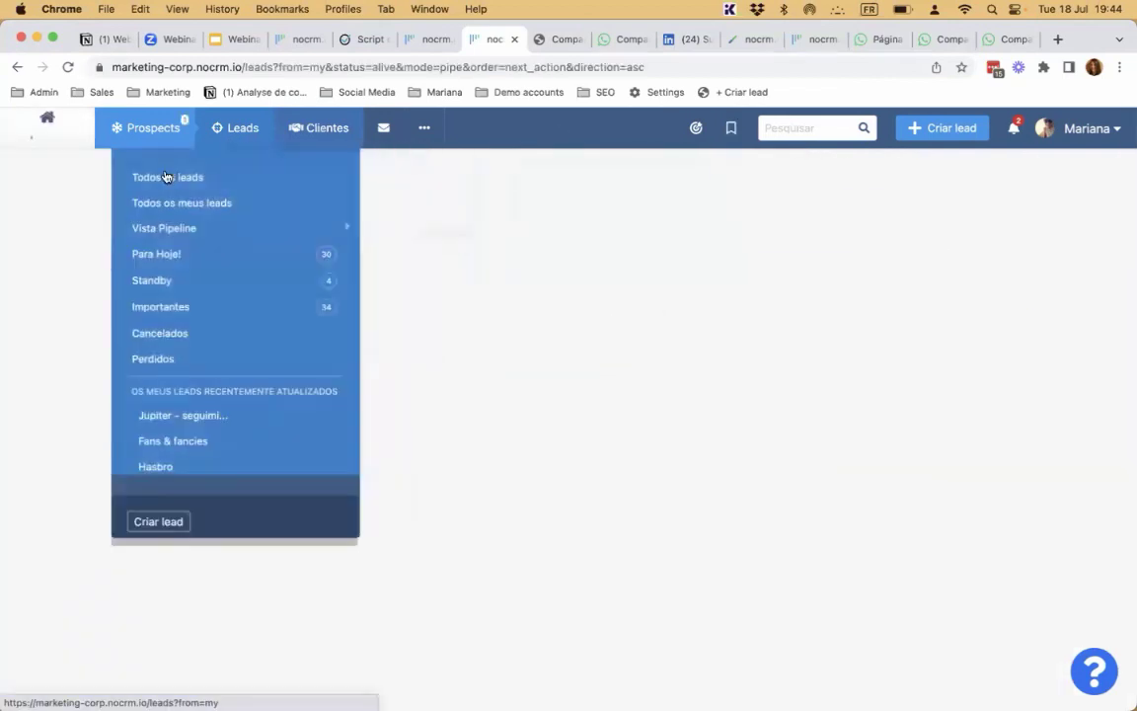
{"action": "mouse_move", "coordinate": [718, 128]}
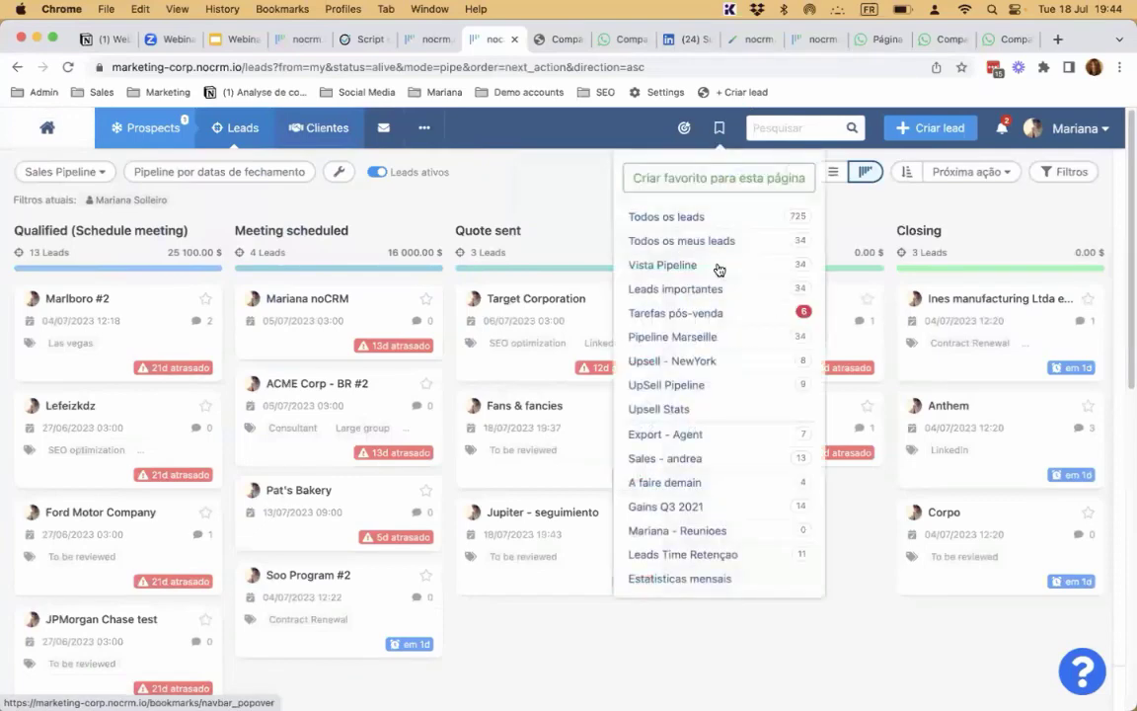
{"action": "left_click", "coordinate": [664, 580]}
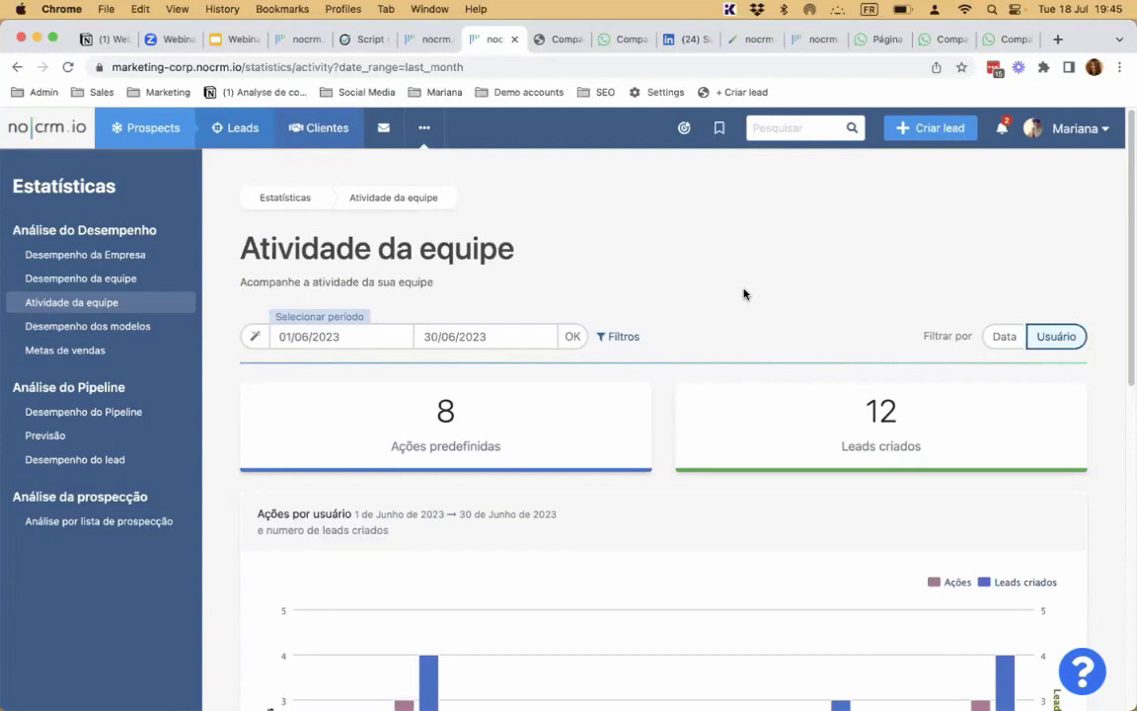
Step: Open the sales goals statistics (Metas de vendas) and look over the users' latest results
{"action": "left_click", "coordinate": [683, 129]}
{"action": "mouse_move", "coordinate": [432, 135]}
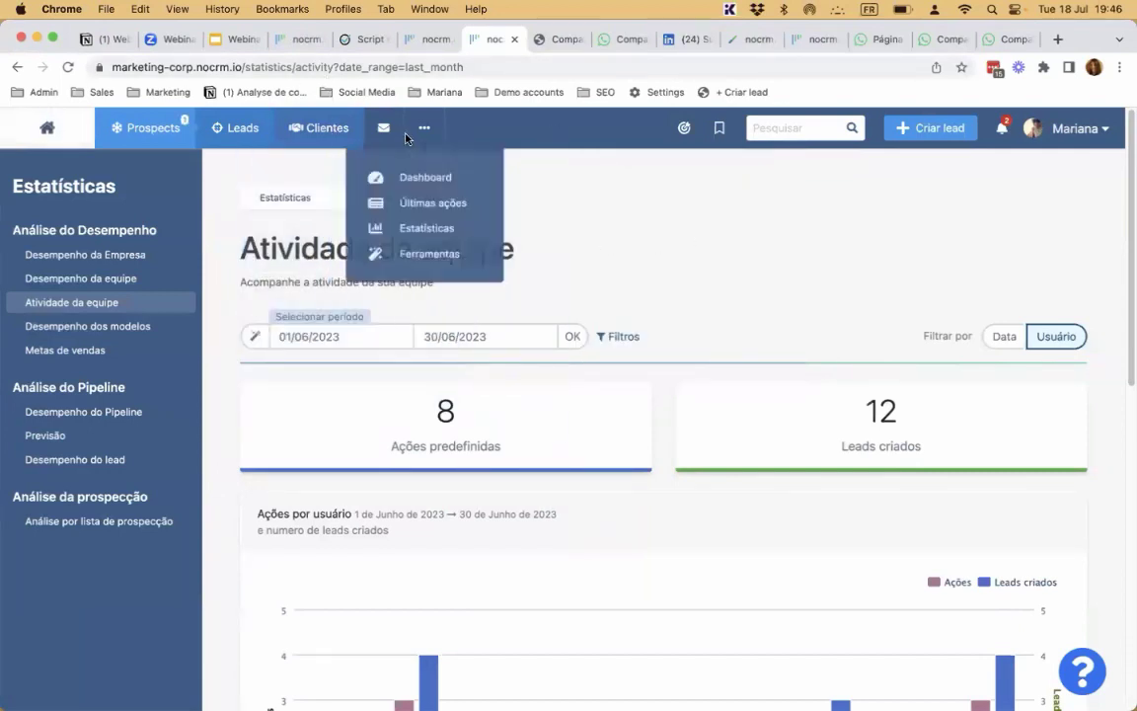
{"action": "left_click", "coordinate": [450, 244]}
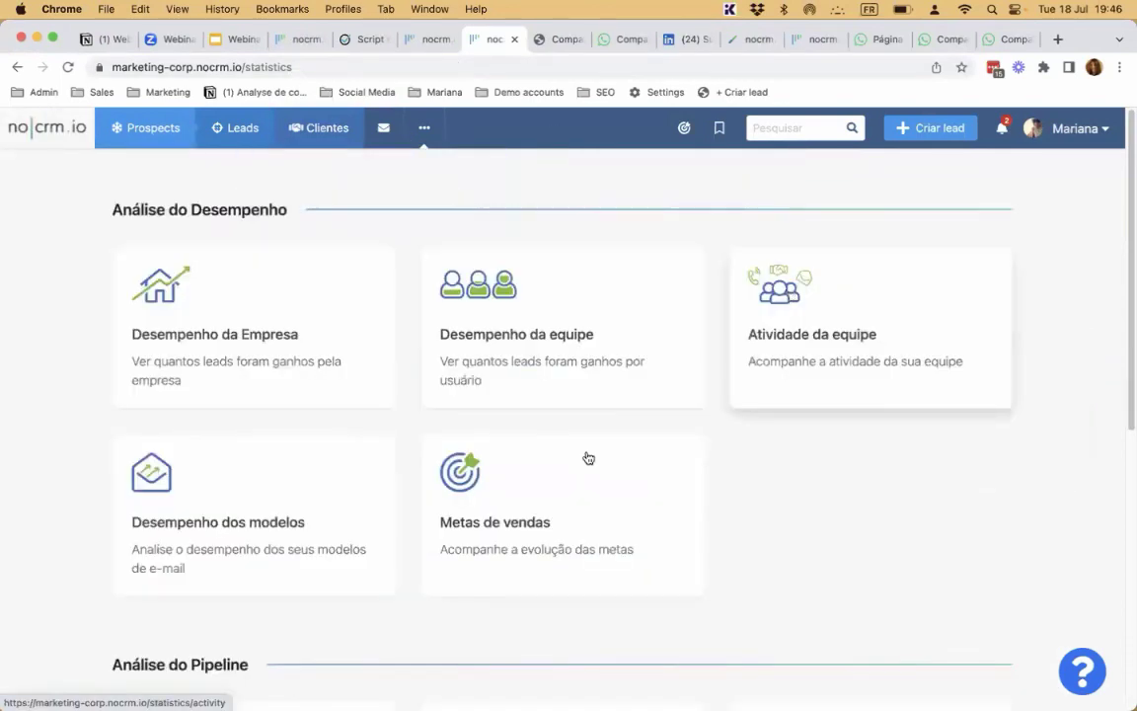
{"action": "left_click", "coordinate": [539, 480]}
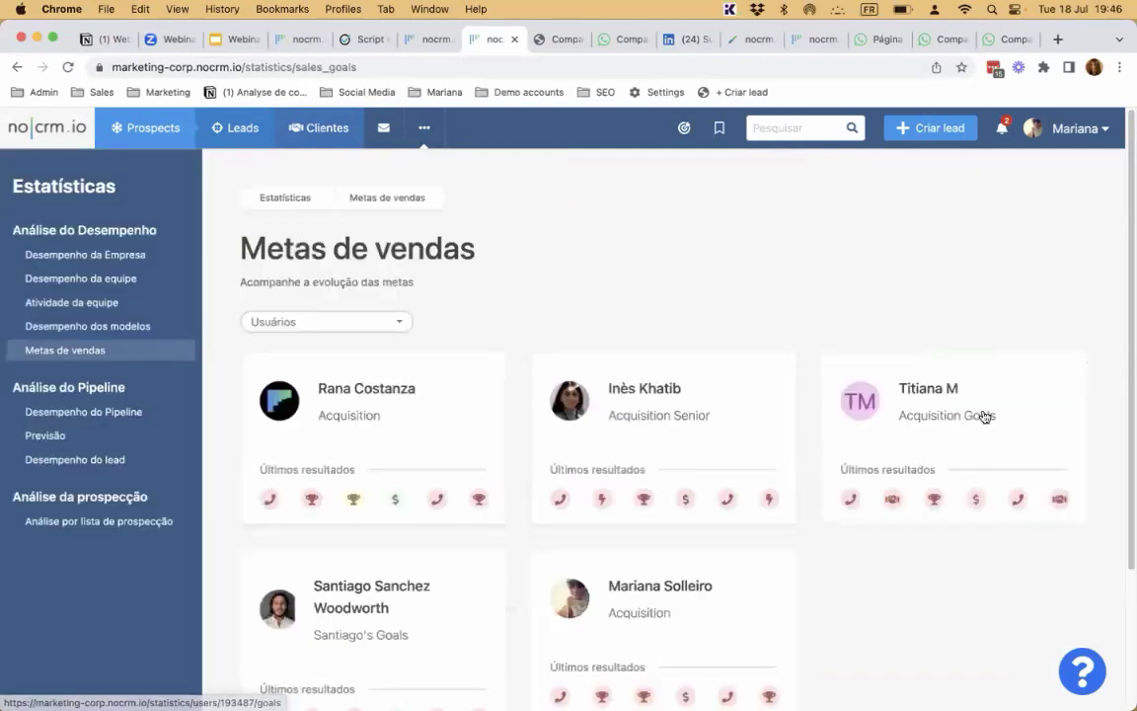
{"action": "scroll", "coordinate": [979, 415], "scroll_direction": "down", "scroll_amount": 5}
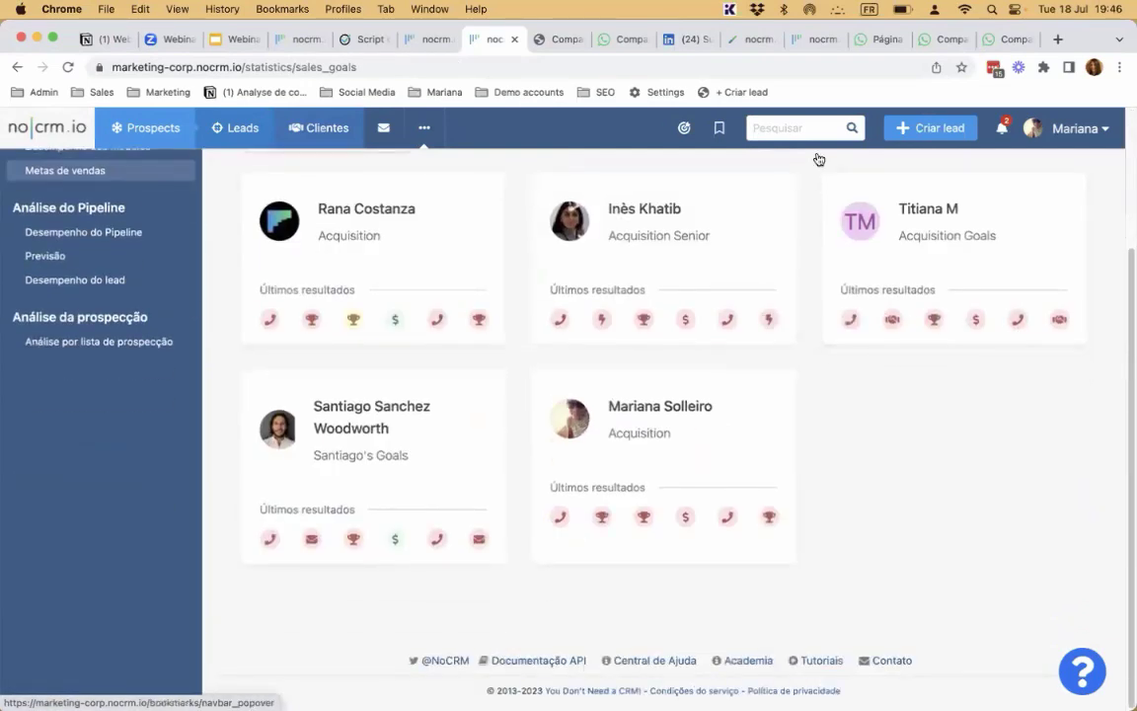
Step: Open the goals of the first user in the Acquisition goal set and review the goals for each period
{"action": "left_click", "coordinate": [431, 286]}
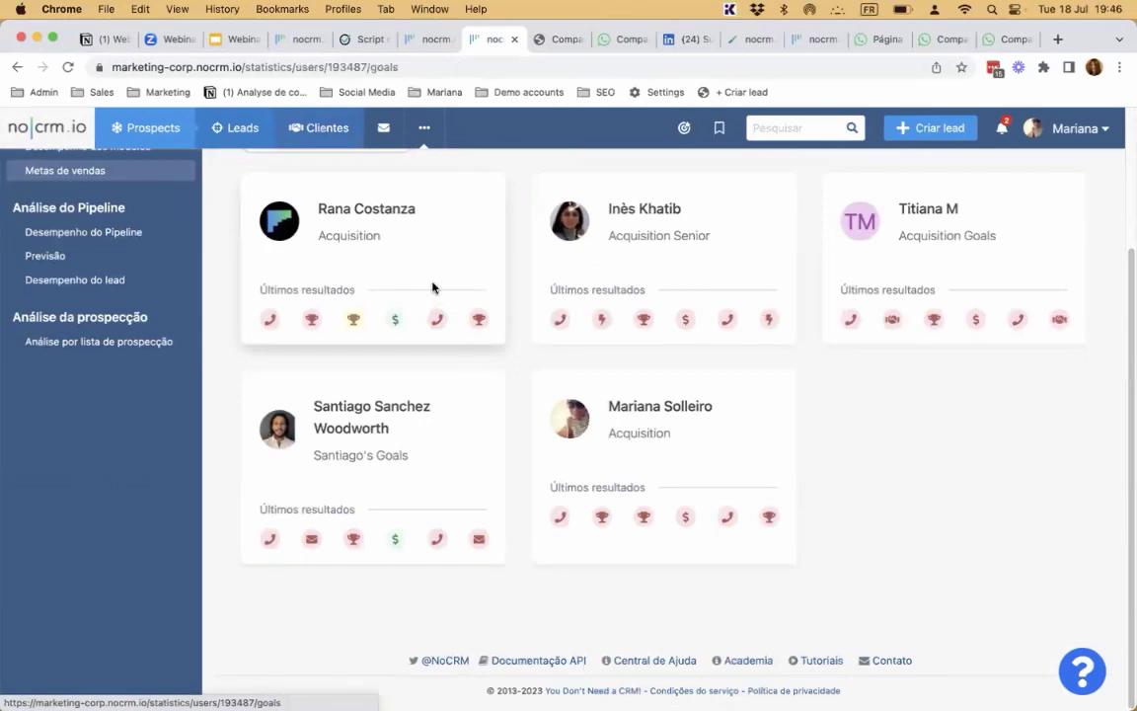
{"action": "scroll", "coordinate": [838, 343], "scroll_direction": "down", "scroll_amount": 10}
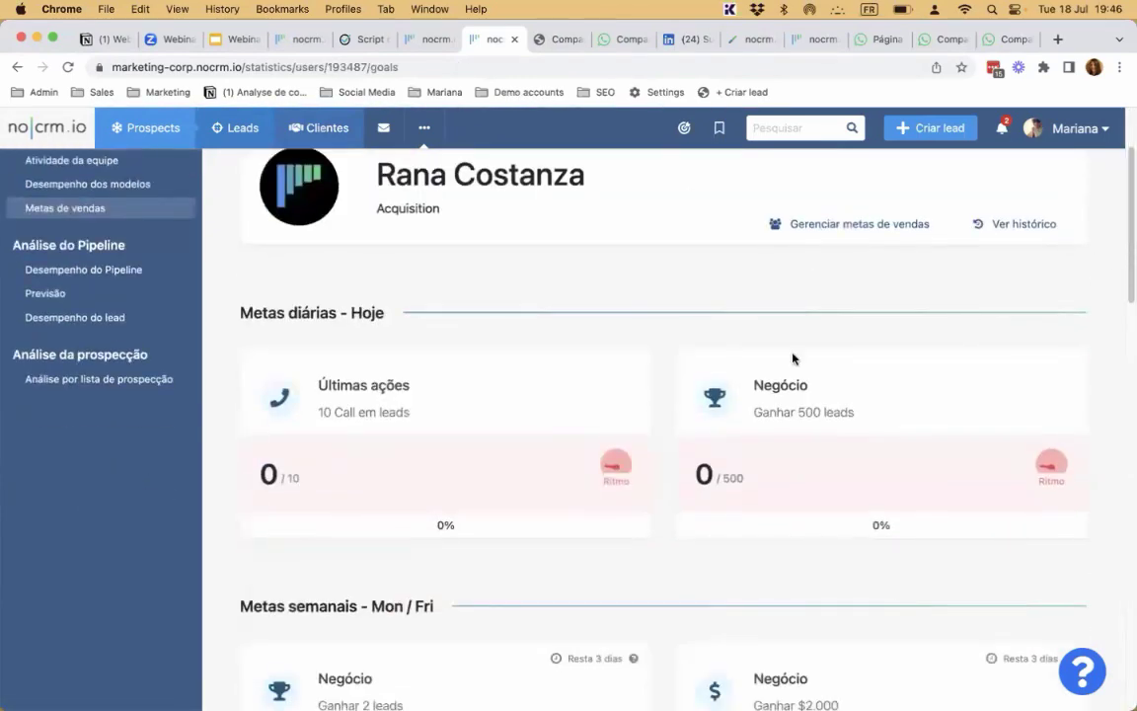
{"action": "scroll", "coordinate": [937, 283], "scroll_direction": "down", "scroll_amount": 10}
{"action": "scroll", "coordinate": [832, 280], "scroll_direction": "up", "scroll_amount": 20}
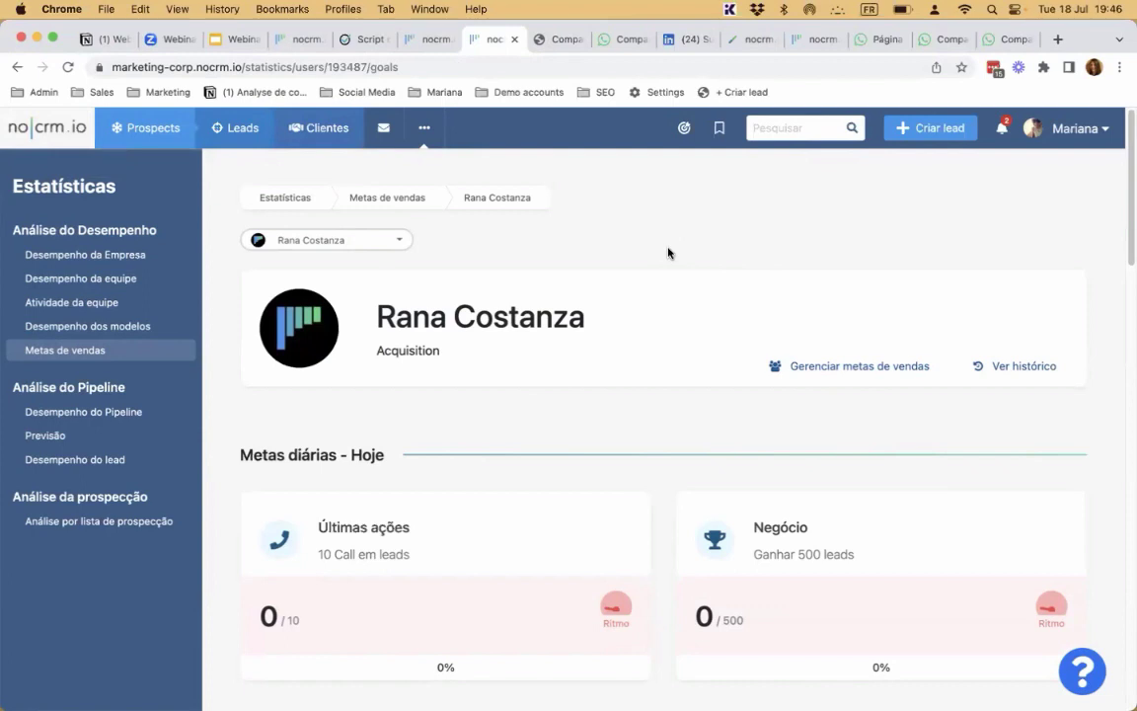
Step: Open the sales goals administration, view the form for a new goal set, and return to the list without creating one
{"action": "left_click", "coordinate": [818, 371]}
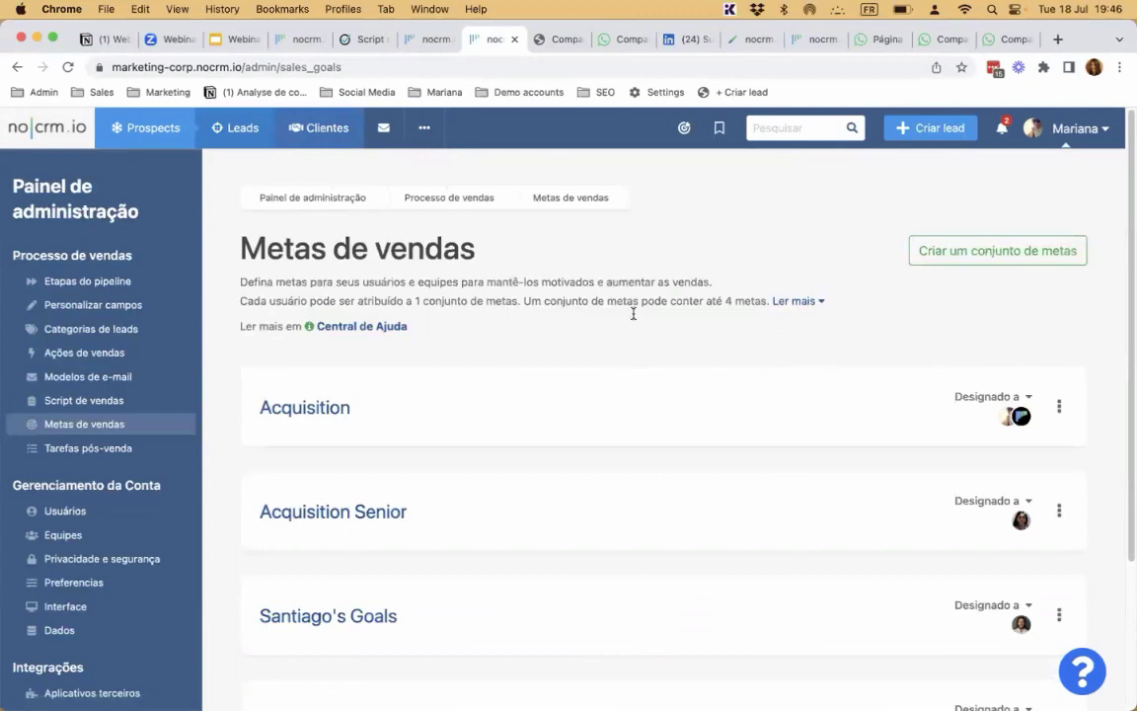
{"action": "left_click", "coordinate": [944, 256]}
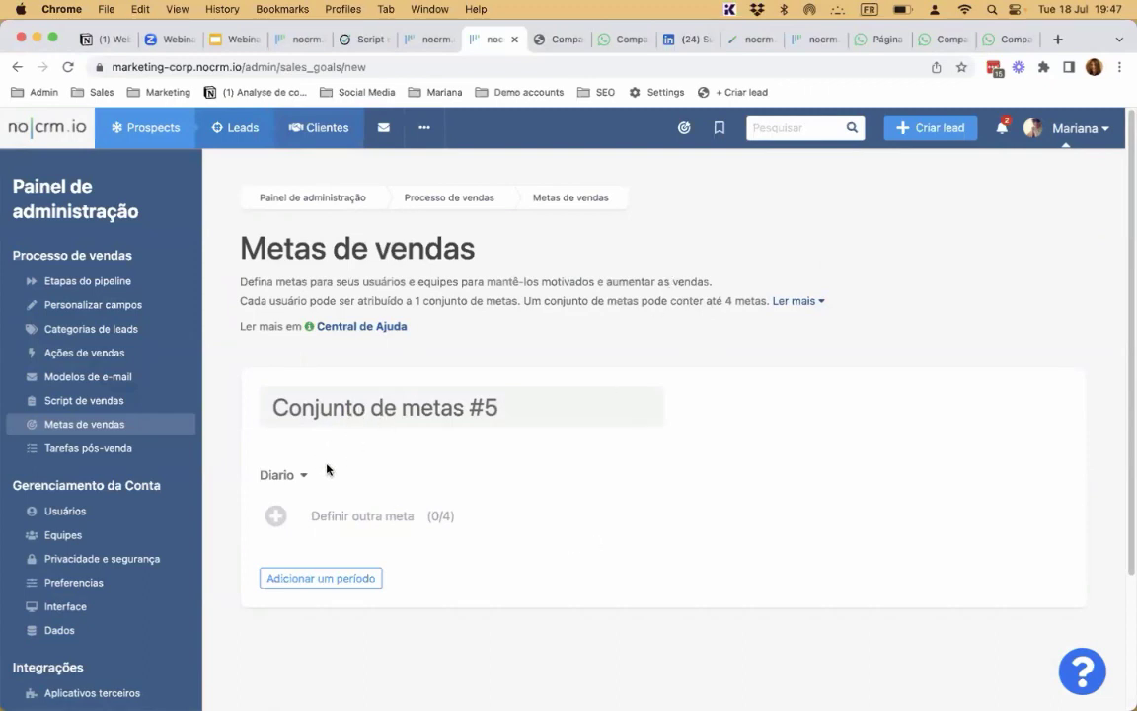
{"action": "left_click", "coordinate": [514, 185]}
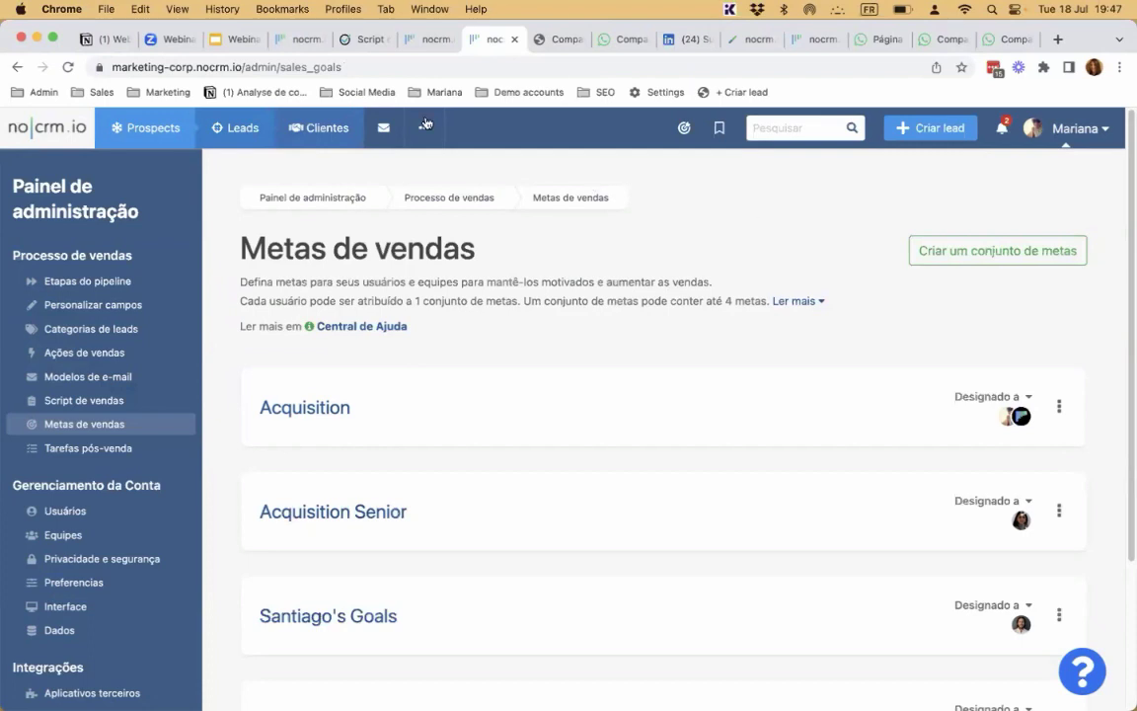
Step: Open the lead performance report (Desempenho do lead) in the pipeline analysis statistics
{"action": "mouse_move", "coordinate": [331, 167]}
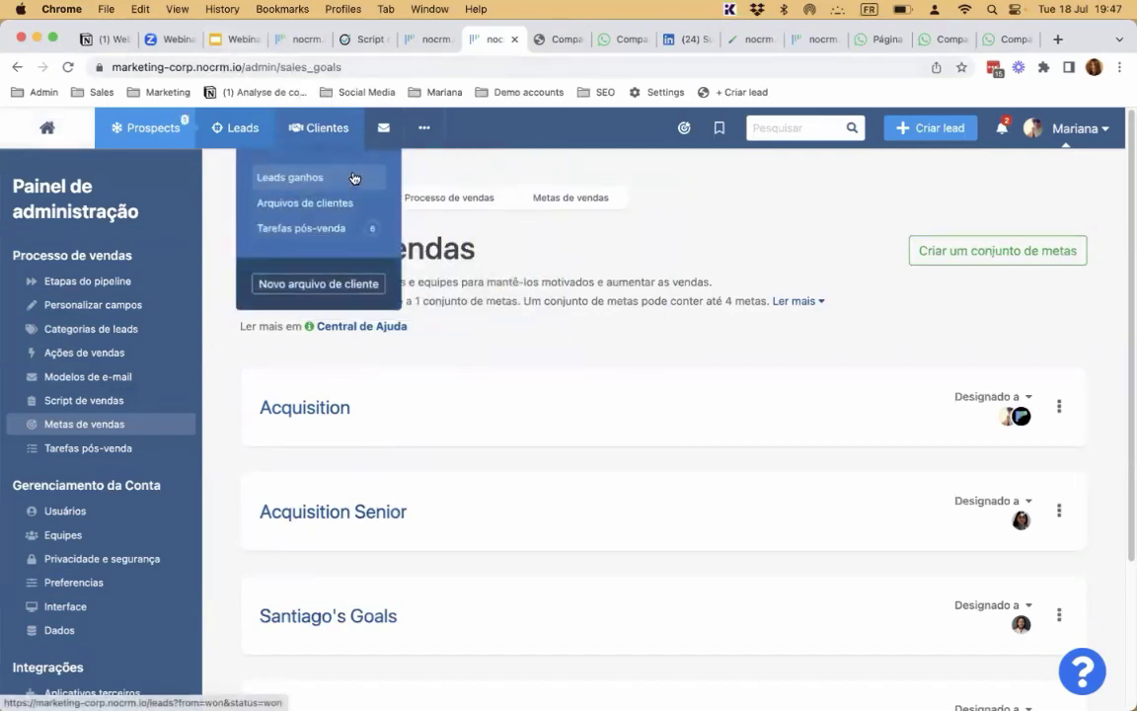
{"action": "mouse_move", "coordinate": [424, 130]}
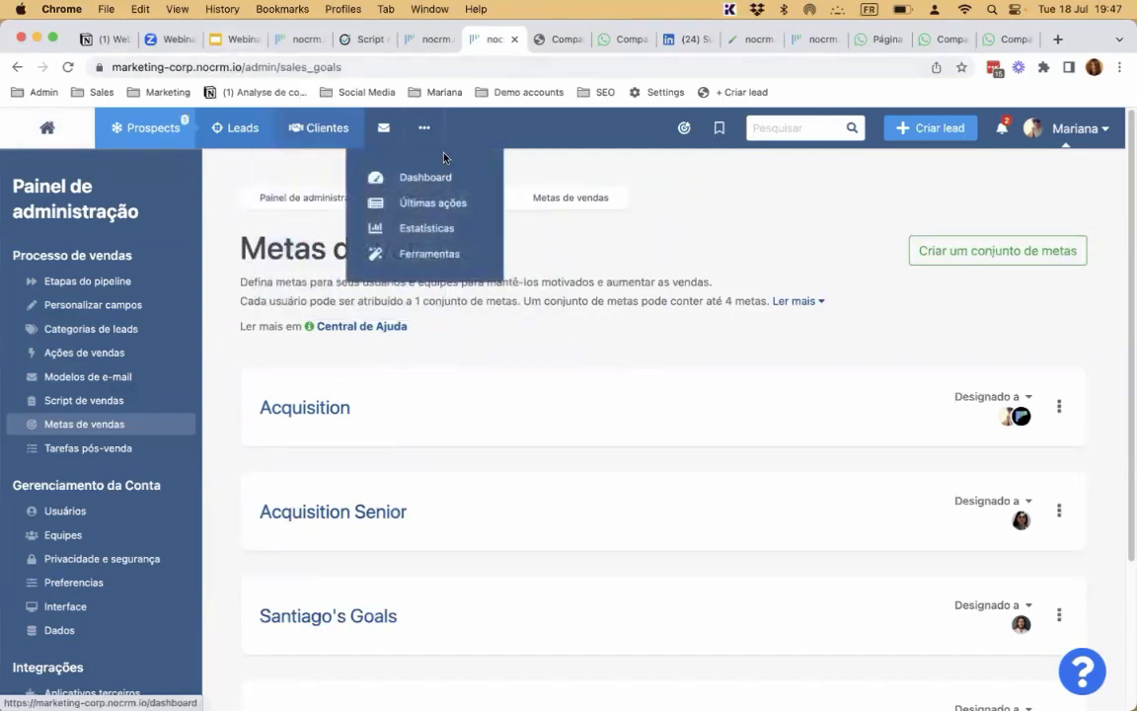
{"action": "left_click", "coordinate": [450, 230]}
{"action": "scroll", "coordinate": [1066, 392], "scroll_direction": "down", "scroll_amount": 4}
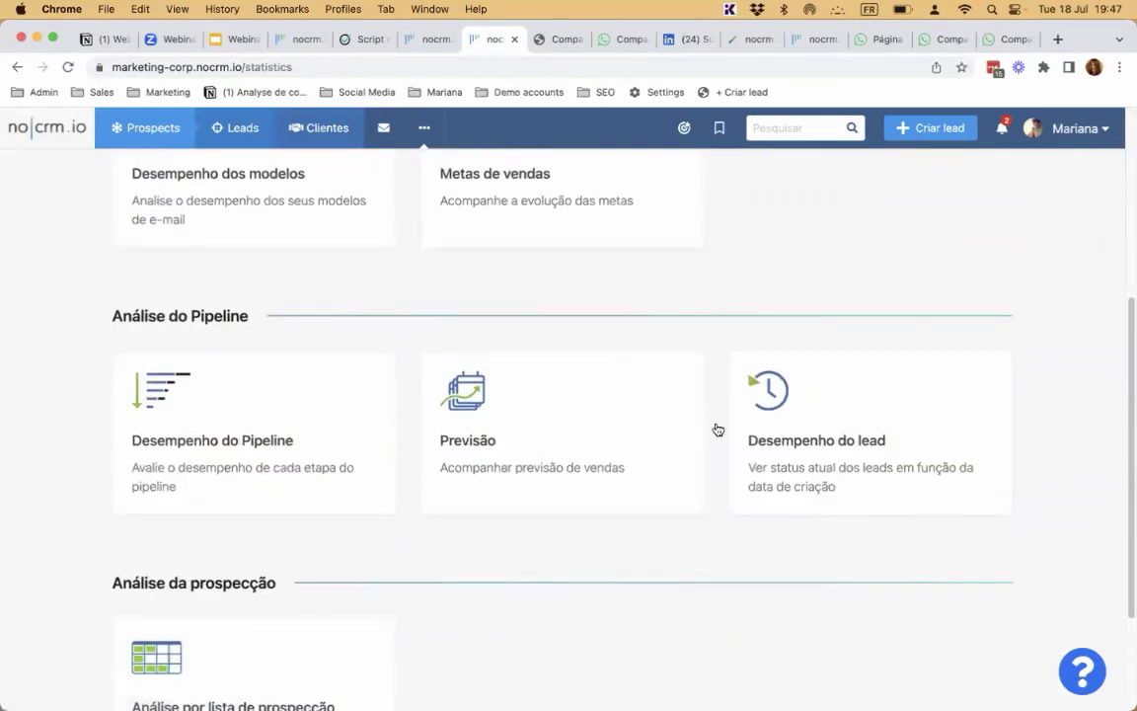
{"action": "left_click", "coordinate": [889, 412]}
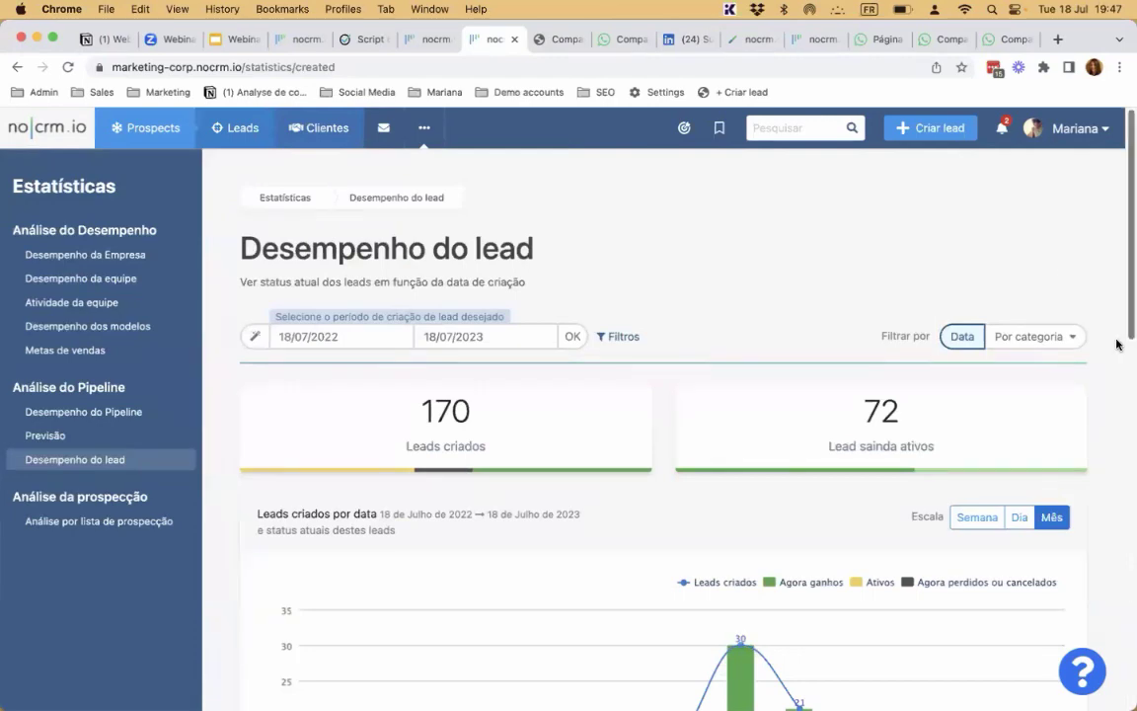
{"action": "scroll", "coordinate": [932, 328], "scroll_direction": "down", "scroll_amount": 3}
{"action": "left_click", "coordinate": [1076, 128]}
{"action": "scroll", "coordinate": [831, 401], "scroll_direction": "up", "scroll_amount": 3}
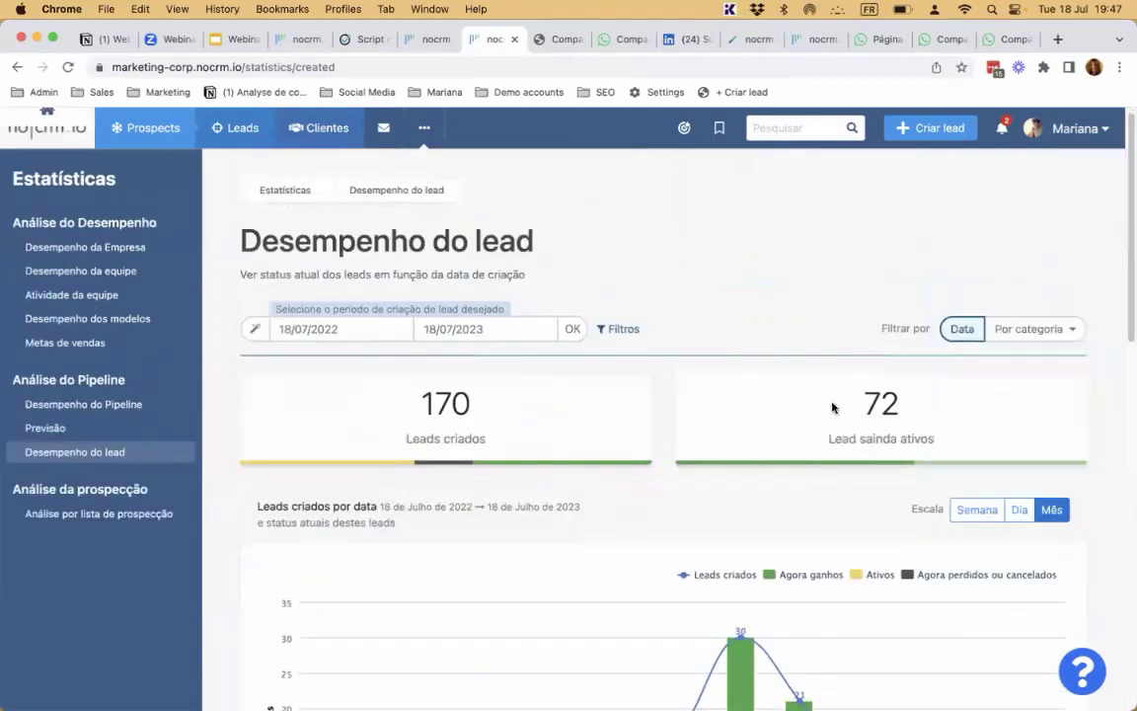
Step: Break down the lead performance report by the Loss reason category and choose Ano passado as the lead creation period
{"action": "left_click", "coordinate": [1035, 329]}
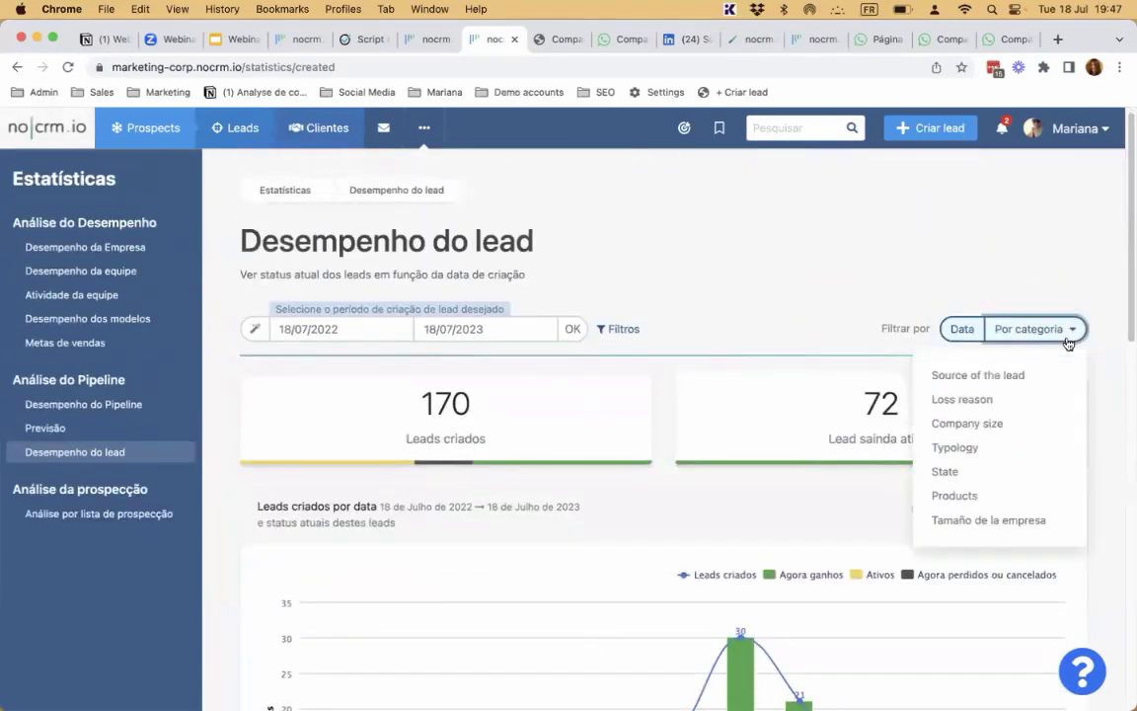
{"action": "left_click", "coordinate": [1002, 401]}
{"action": "scroll", "coordinate": [737, 505], "scroll_direction": "down", "scroll_amount": 2}
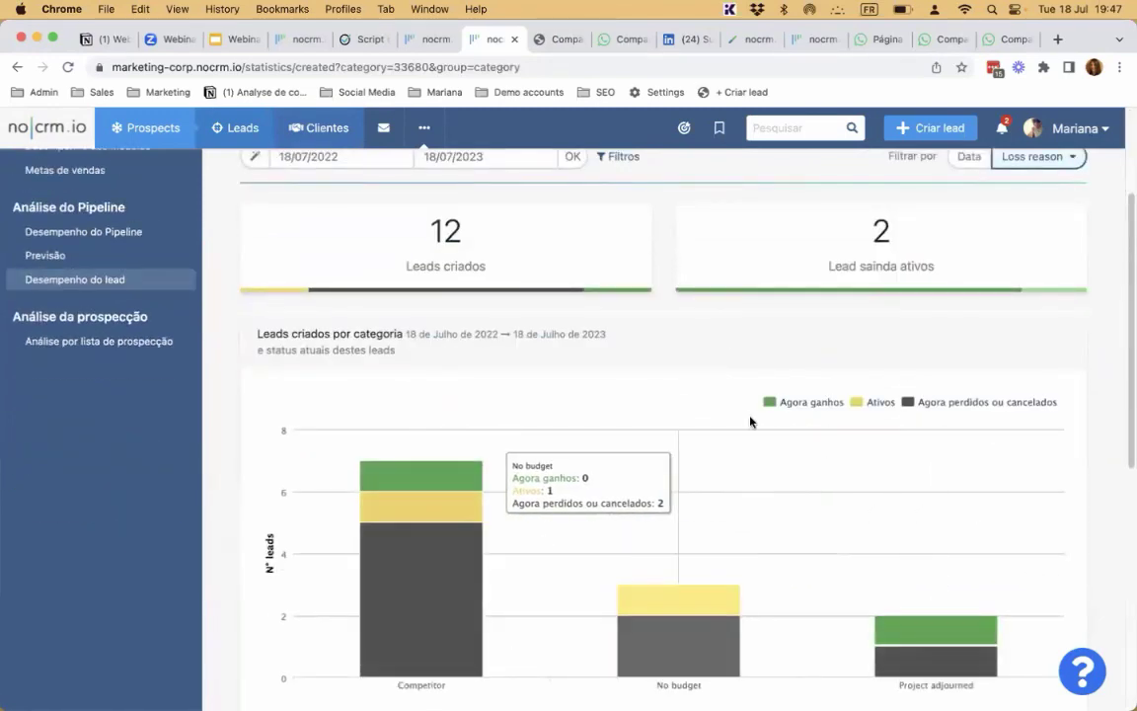
{"action": "scroll", "coordinate": [748, 422], "scroll_direction": "up", "scroll_amount": 2}
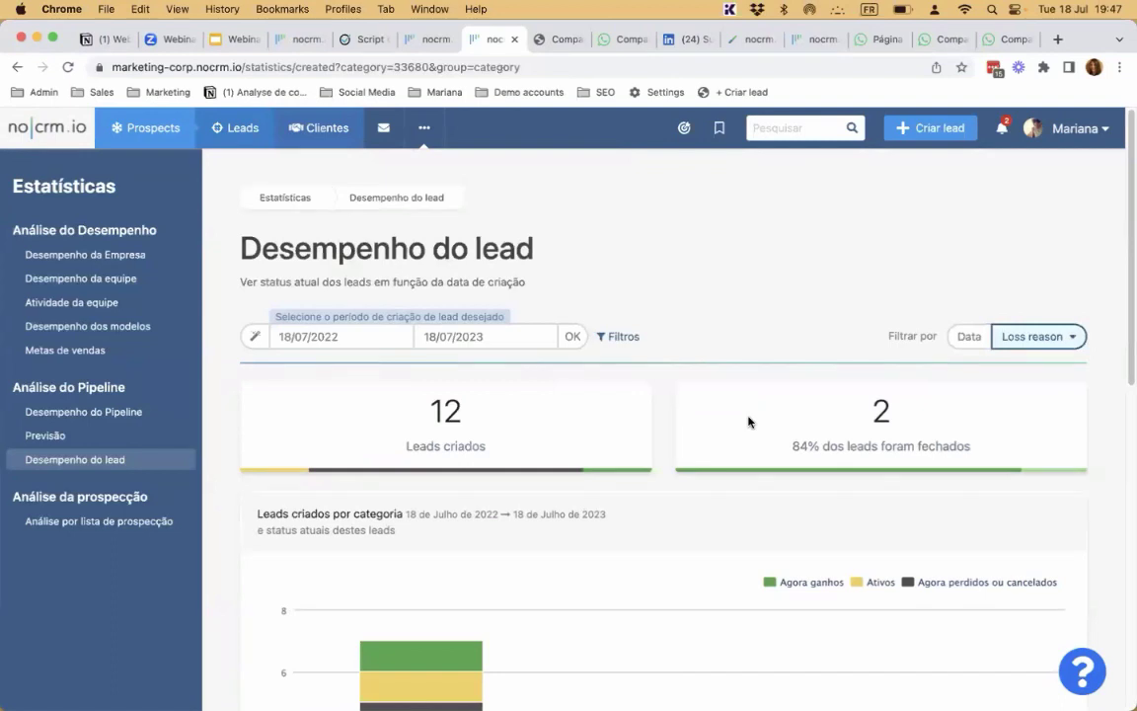
{"action": "left_click", "coordinate": [259, 344]}
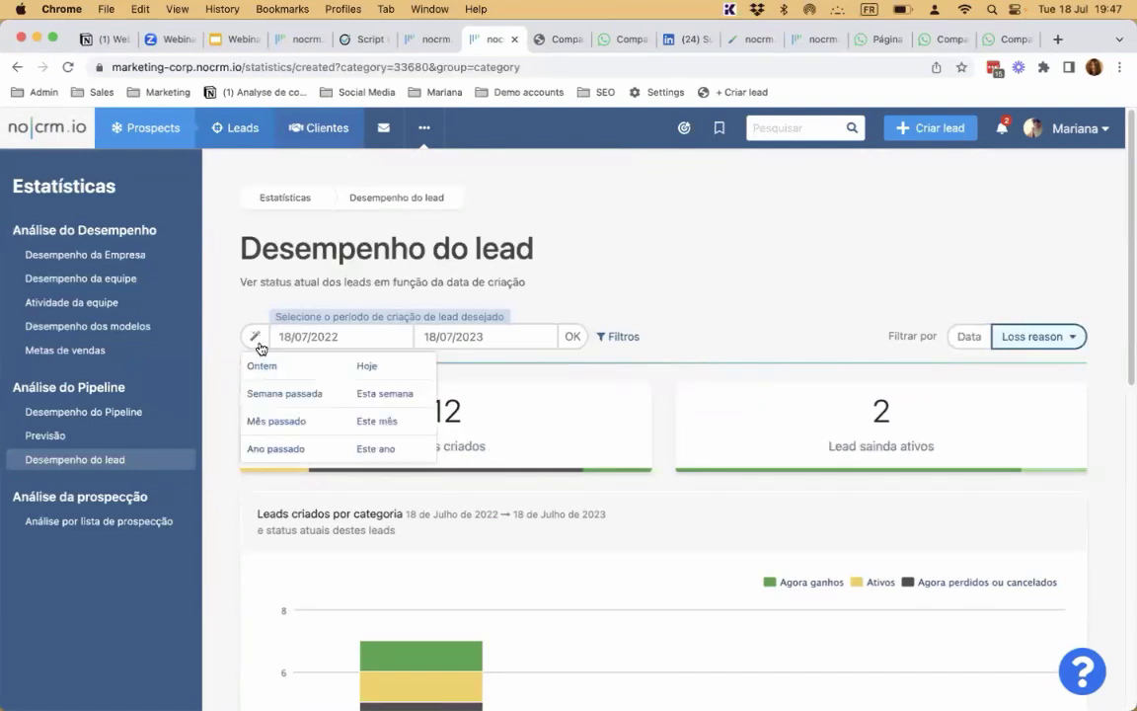
{"action": "left_click", "coordinate": [292, 457]}
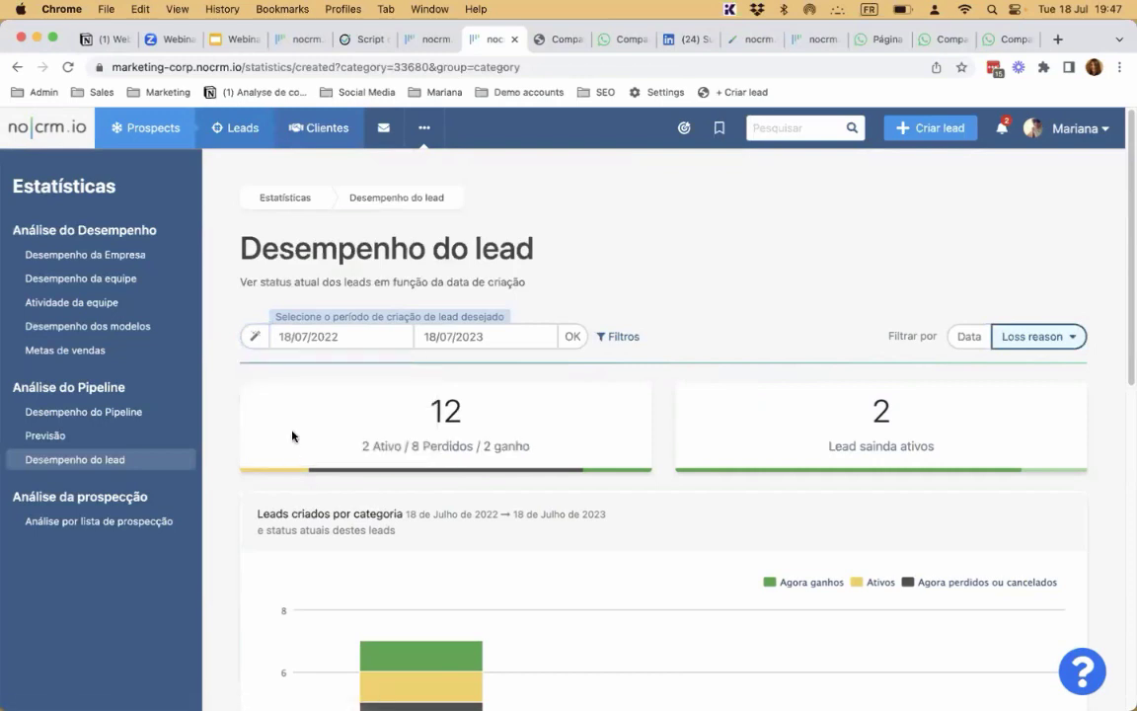
Step: Limit the lead performance report to leads created in Ano passado and highlight the number of leads created
{"action": "left_click", "coordinate": [257, 344]}
{"action": "left_click", "coordinate": [267, 450]}
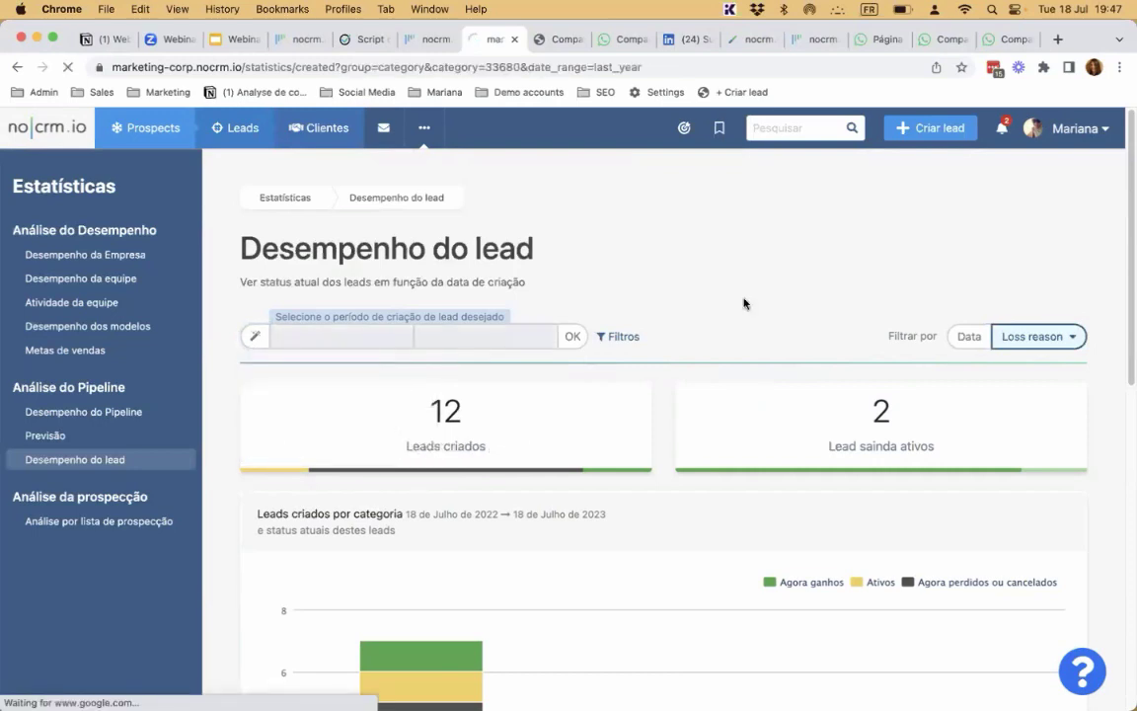
{"action": "left_click_drag", "start_coordinate": [413, 413], "coordinate": [492, 418]}
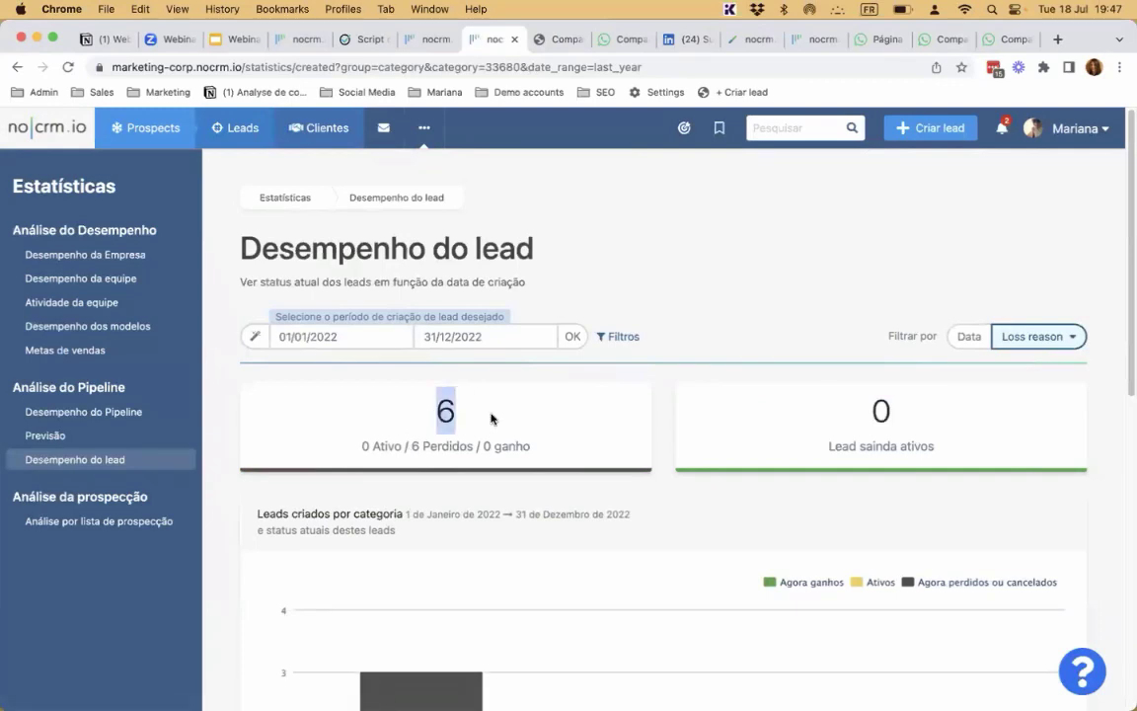
{"action": "left_click", "coordinate": [491, 419]}
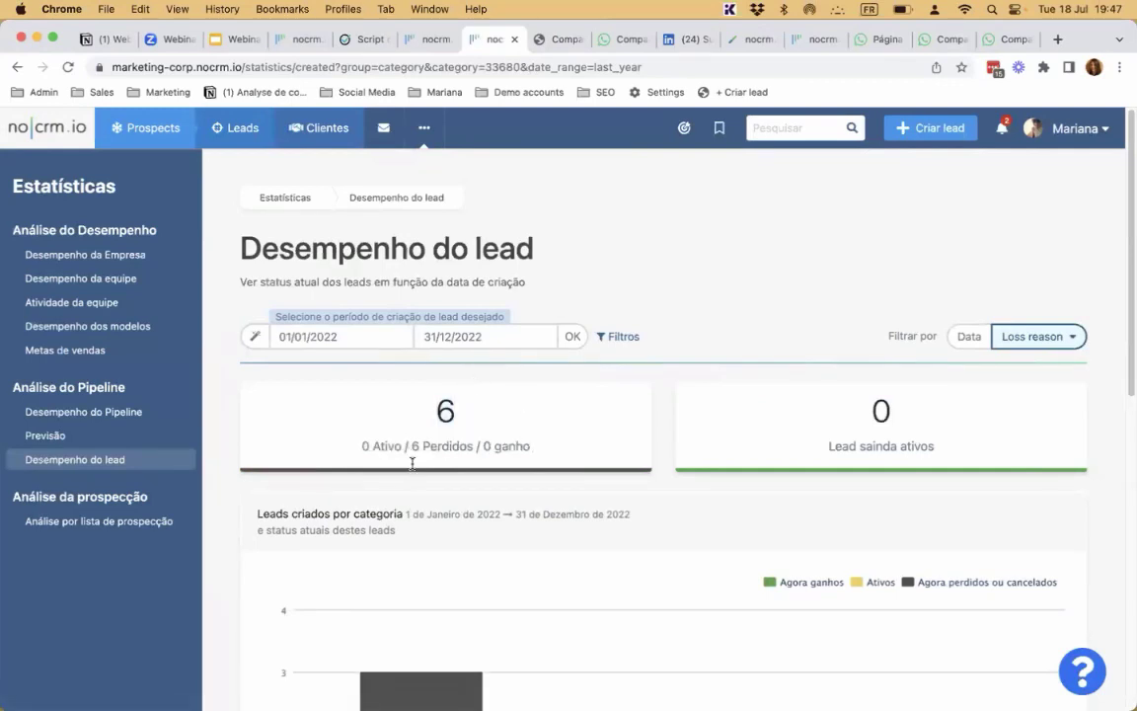
Step: Change the lead creation period to Este ano and review the loss-reason chart and the table by category
{"action": "left_click", "coordinate": [253, 336]}
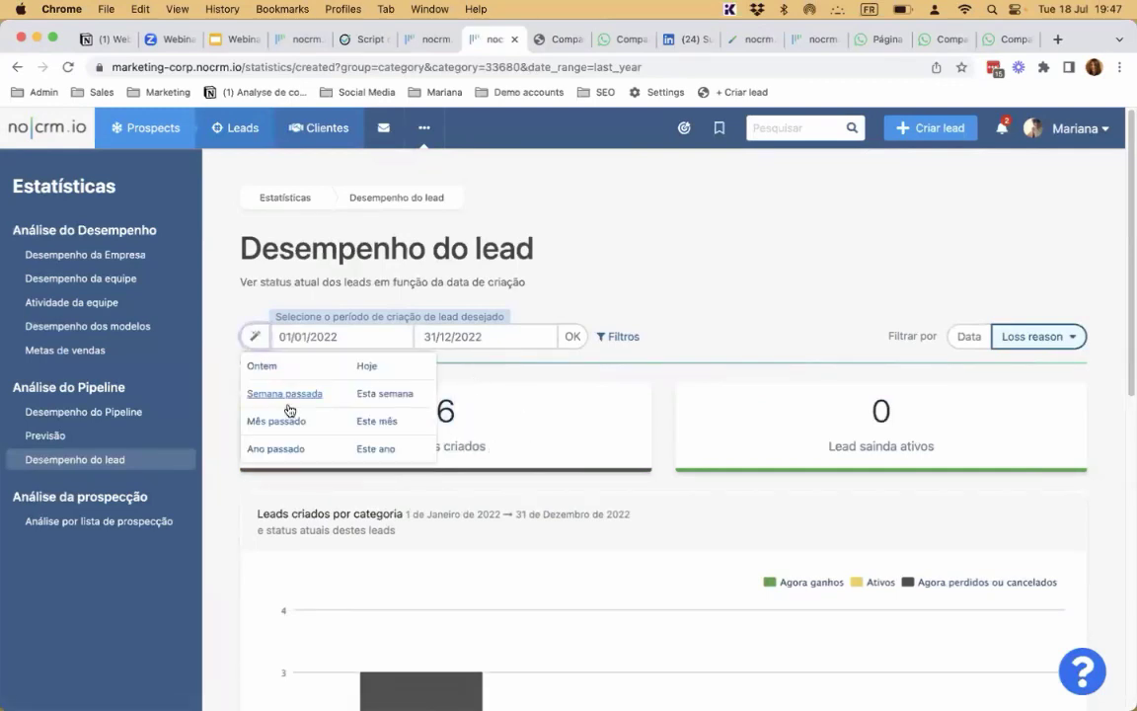
{"action": "left_click", "coordinate": [376, 448]}
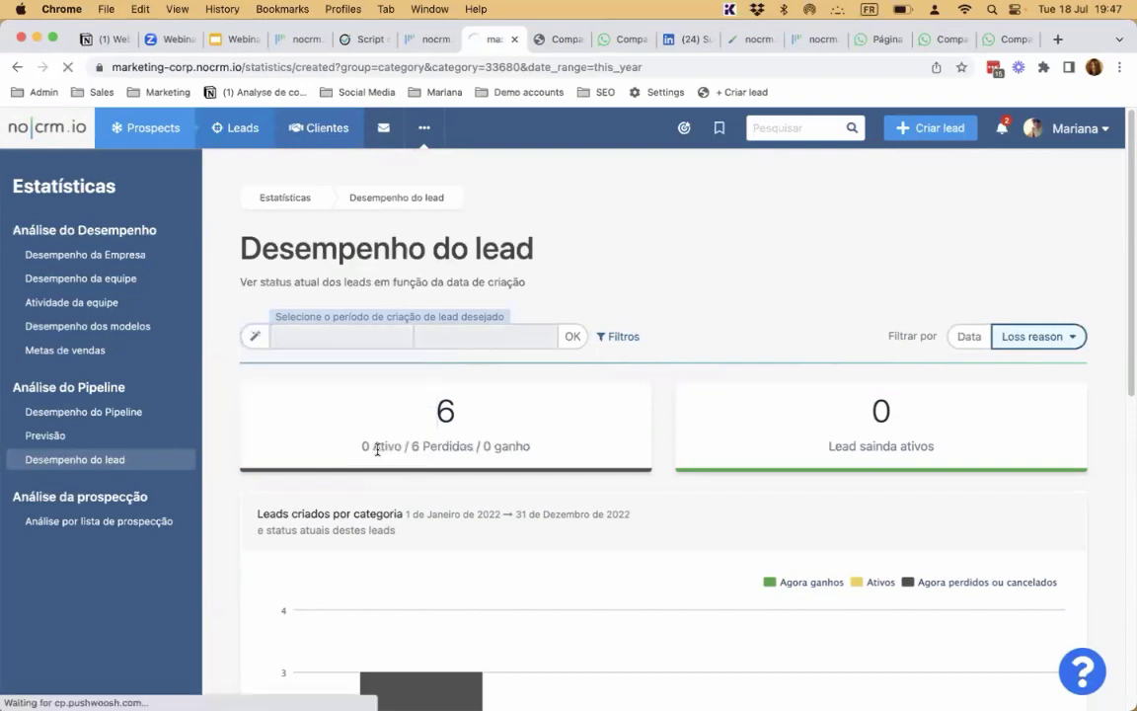
{"action": "left_click", "coordinate": [471, 339]}
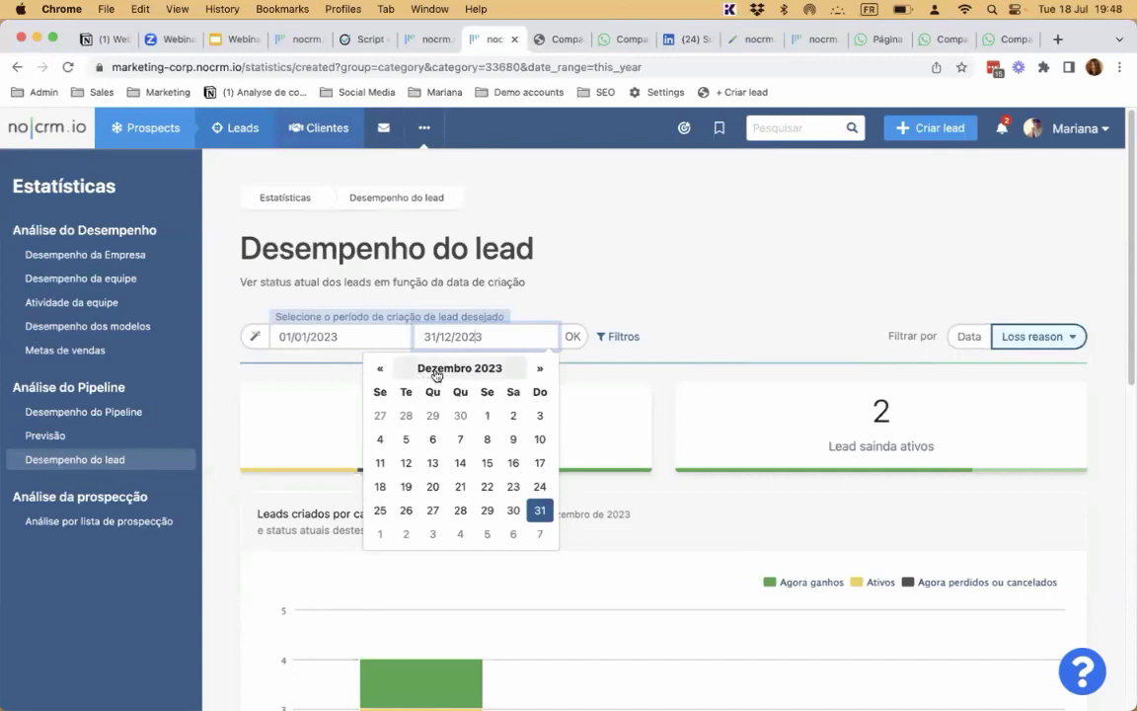
{"action": "scroll", "coordinate": [573, 399], "scroll_direction": "down", "scroll_amount": 3}
{"action": "scroll", "coordinate": [691, 388], "scroll_direction": "down", "scroll_amount": 2}
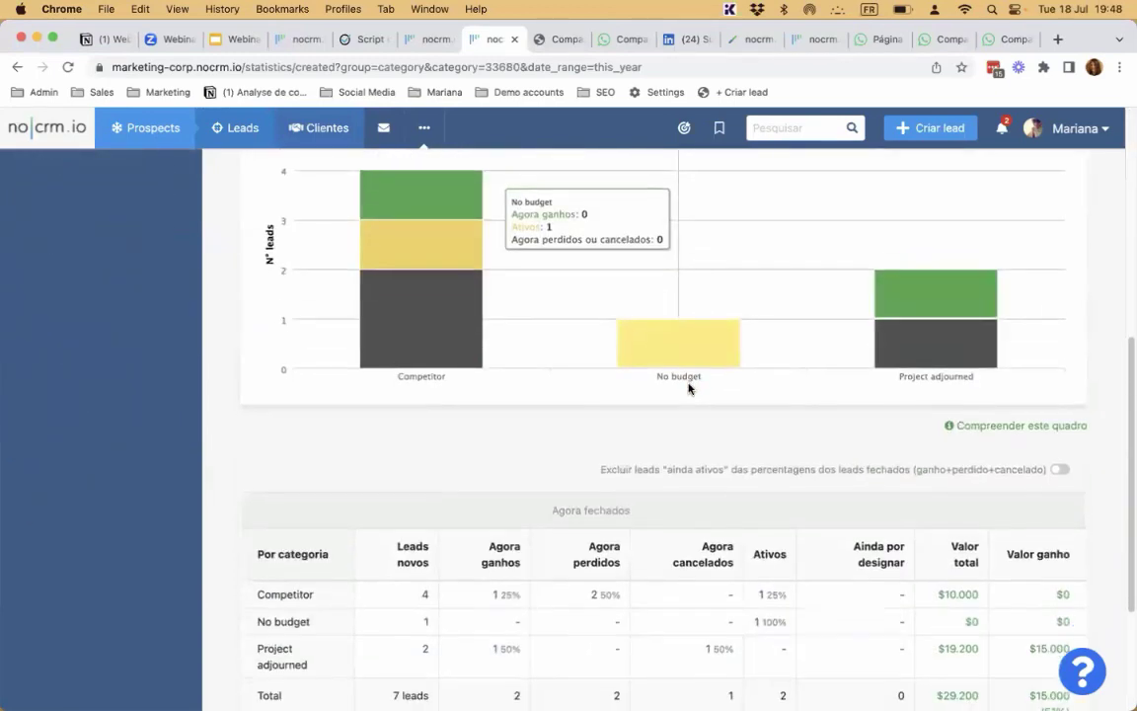
{"action": "scroll", "coordinate": [693, 388], "scroll_direction": "down", "scroll_amount": 1}
{"action": "scroll", "coordinate": [717, 329], "scroll_direction": "up", "scroll_amount": 6}
Step: Group the lead performance report by Data and review the table of leads by creation month
{"action": "left_click", "coordinate": [963, 336]}
{"action": "scroll", "coordinate": [711, 316], "scroll_direction": "down", "scroll_amount": 12}
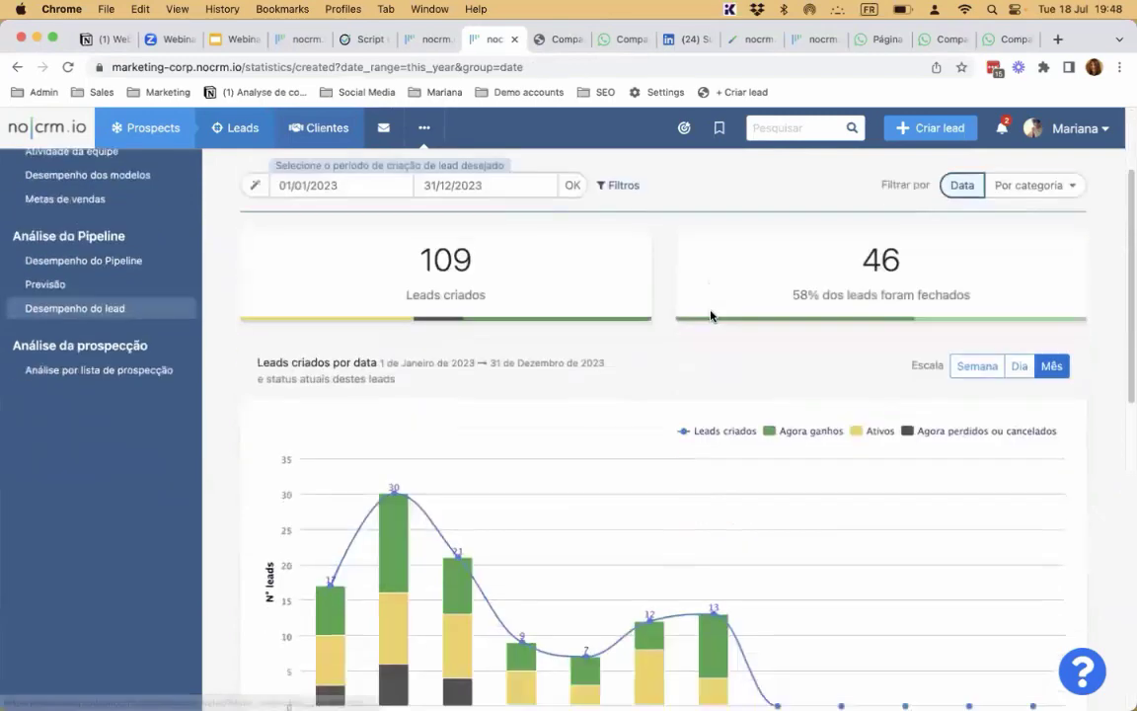
{"action": "scroll", "coordinate": [564, 366], "scroll_direction": "up", "scroll_amount": 2}
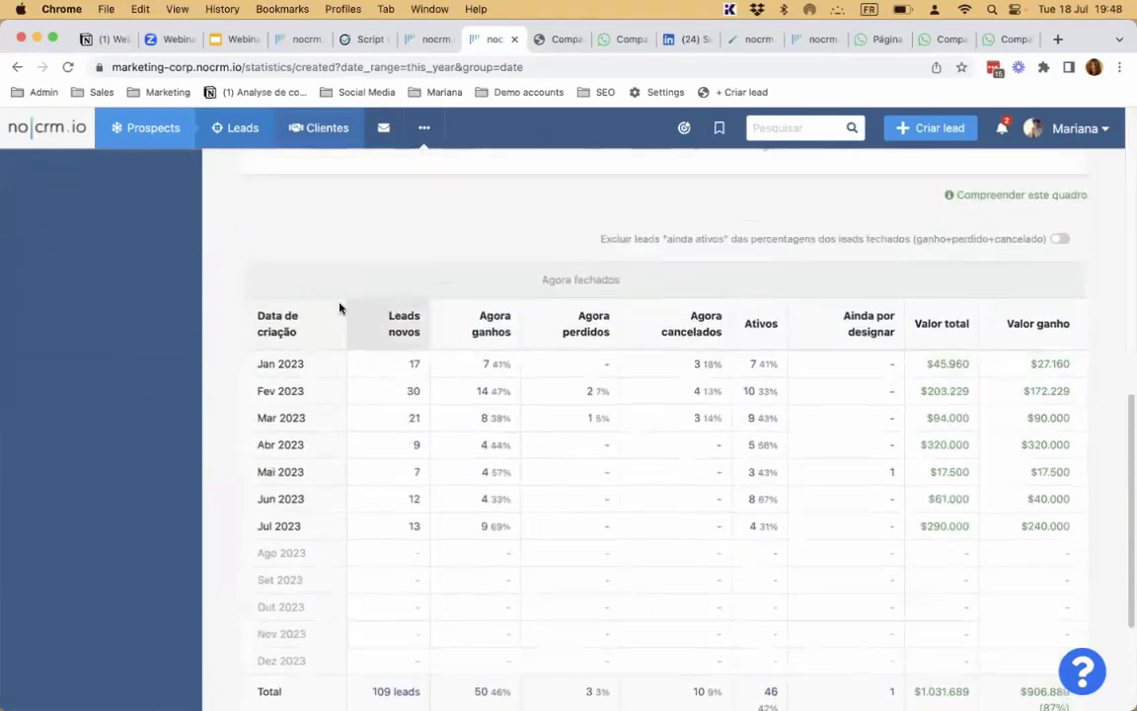
Step: Open the active leads created in January 2023 from the report and set the status of all of them to Cancelado
{"action": "left_click", "coordinate": [754, 365]}
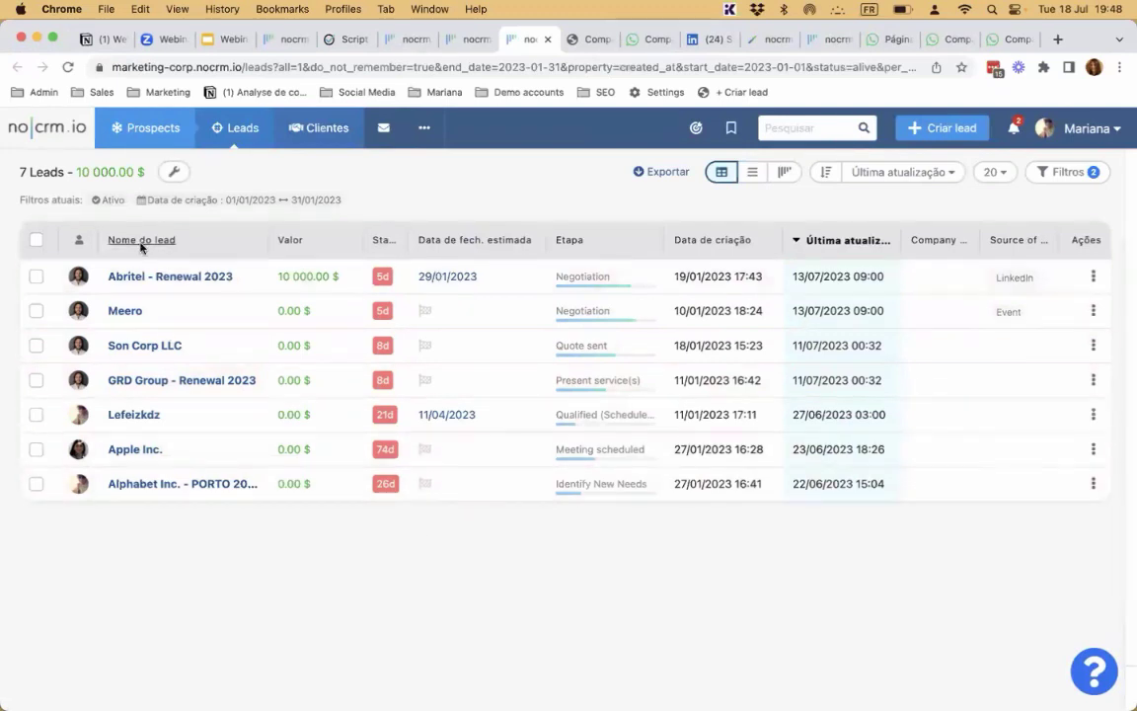
{"action": "left_click", "coordinate": [37, 239]}
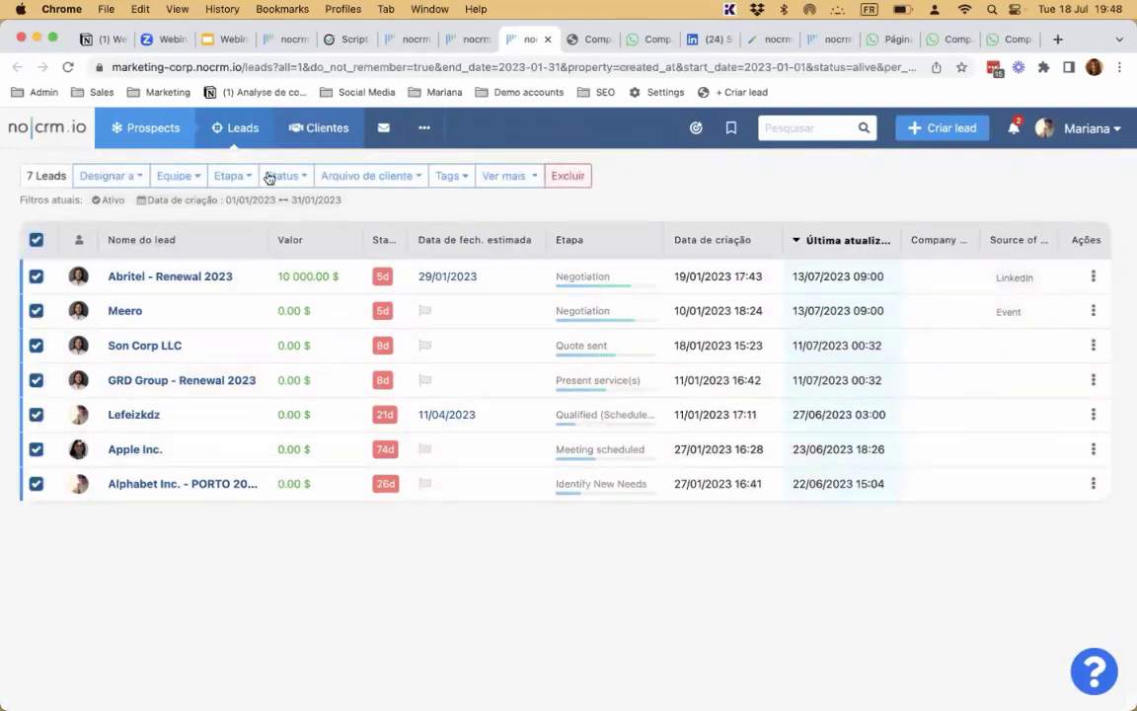
{"action": "left_click", "coordinate": [309, 178]}
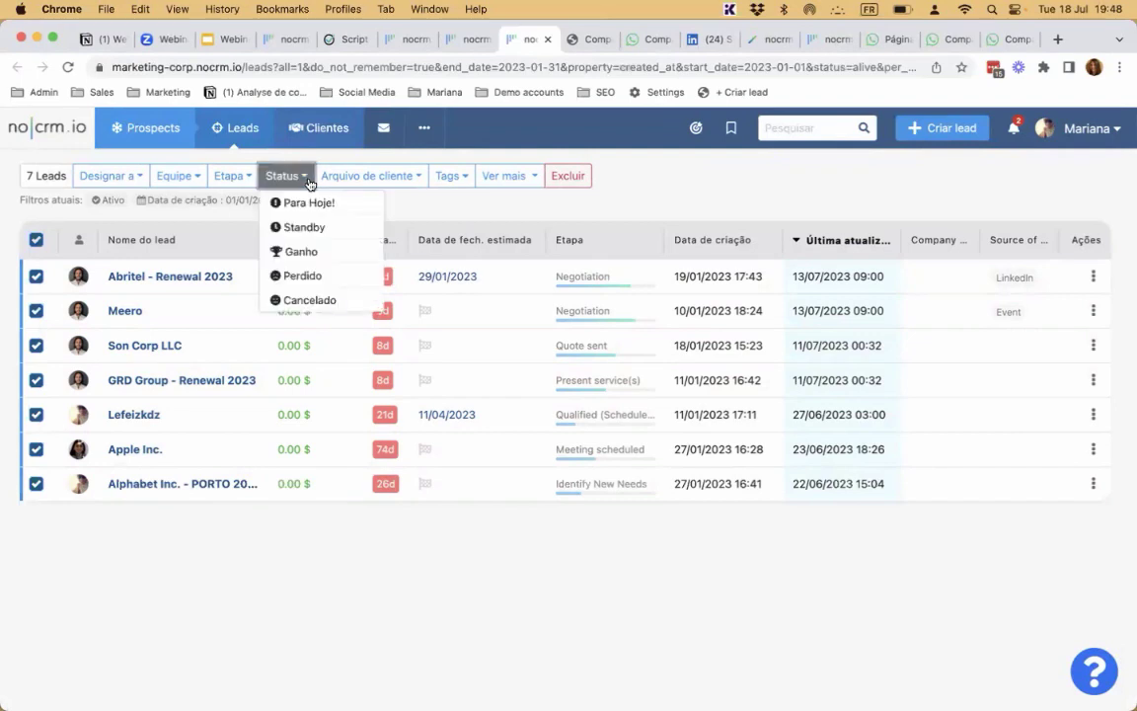
{"action": "left_click", "coordinate": [323, 302]}
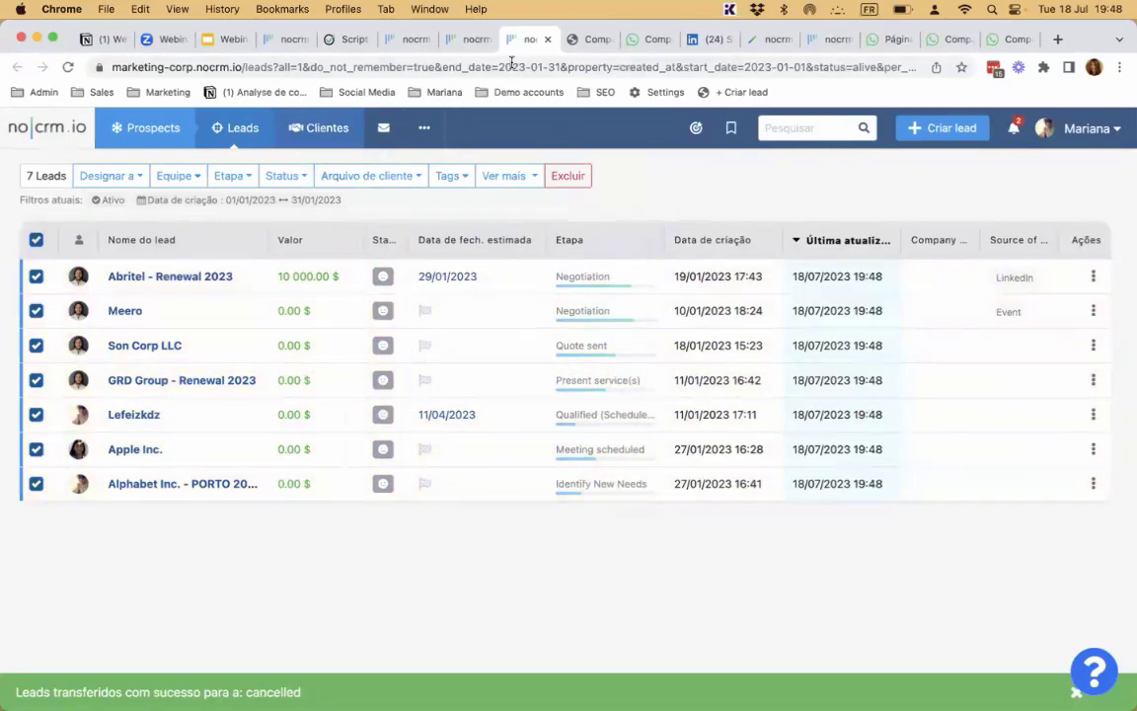
Step: Return to the lead performance report and review its monthly table and totals
{"action": "left_click", "coordinate": [466, 39]}
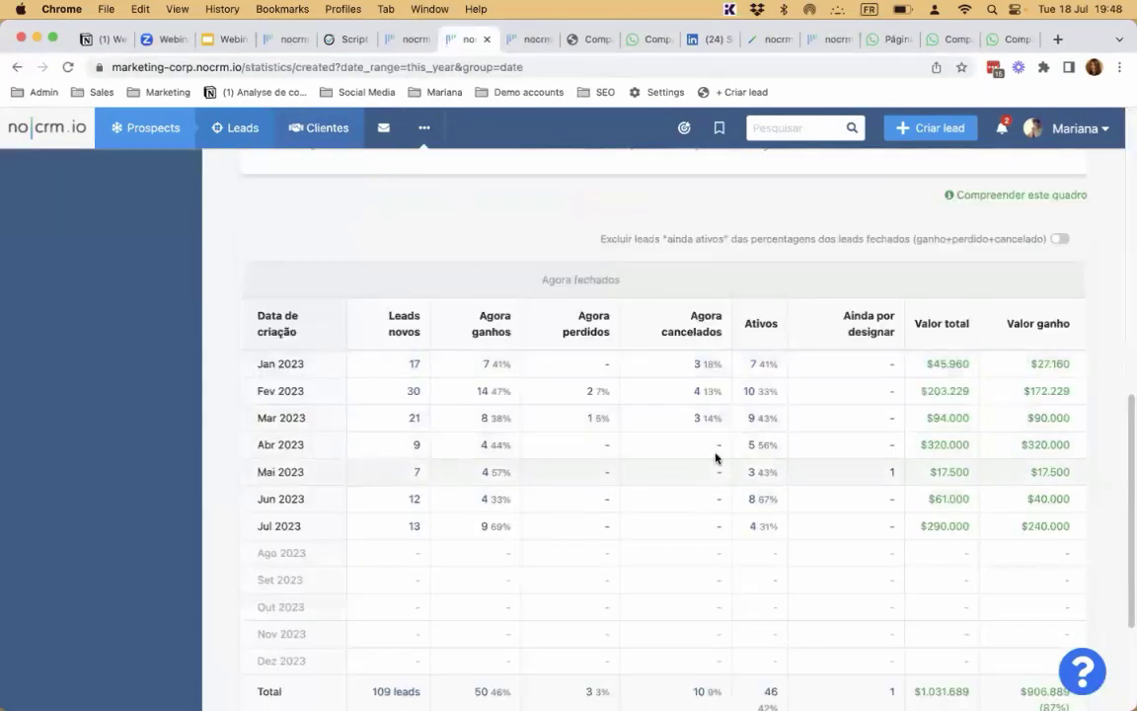
{"action": "scroll", "coordinate": [795, 434], "scroll_direction": "down", "scroll_amount": 3}
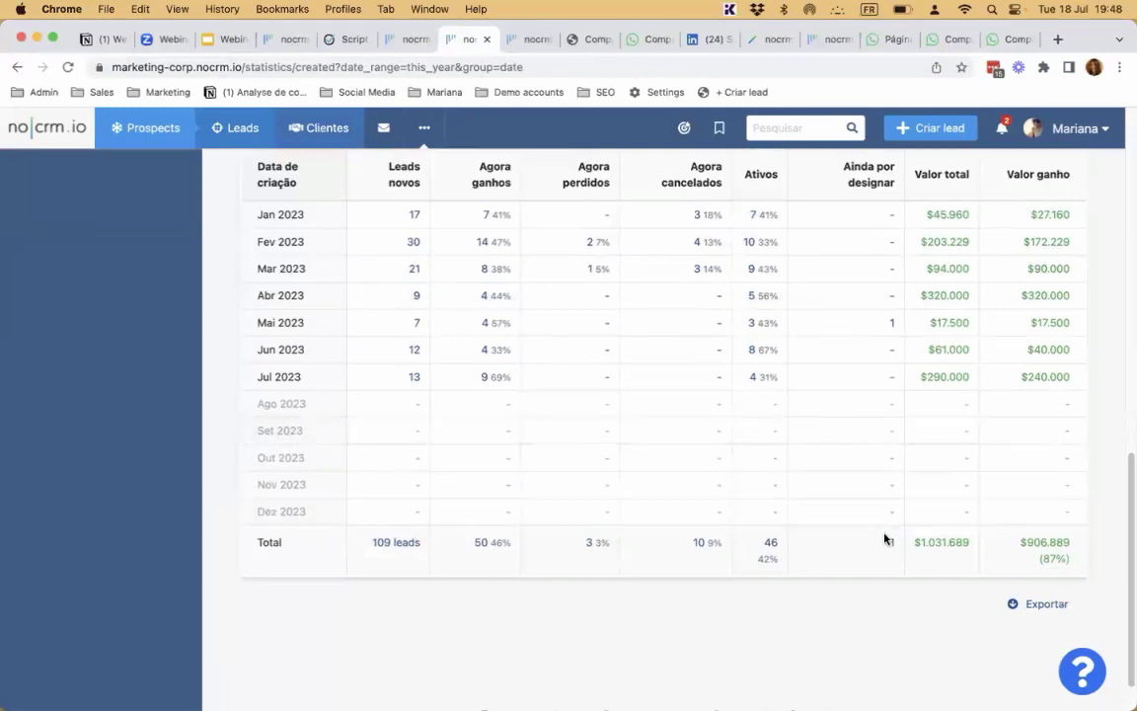
{"action": "scroll", "coordinate": [883, 536], "scroll_direction": "up", "scroll_amount": 10}
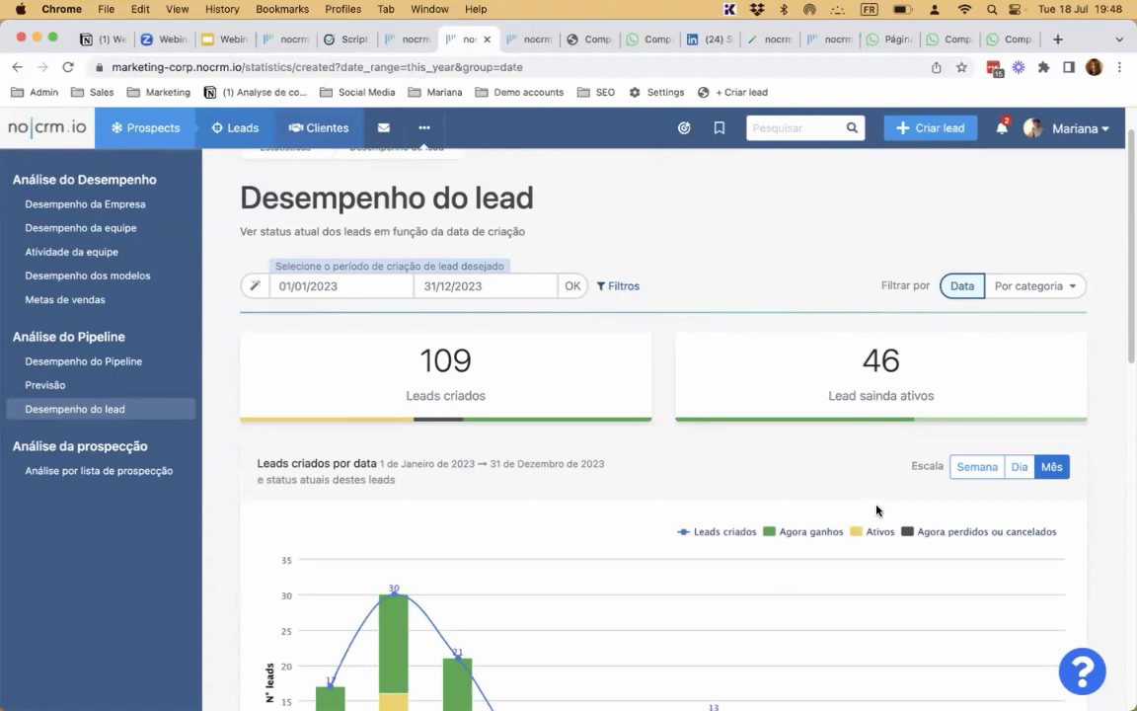
Step: Load the website nocrm.io/pt in place of the open WhatsApp chat page and go to its partner program page under Parceiros
{"action": "mouse_move", "coordinate": [801, 342]}
{"action": "left_click", "coordinate": [592, 41]}
{"action": "left_click", "coordinate": [595, 64]}
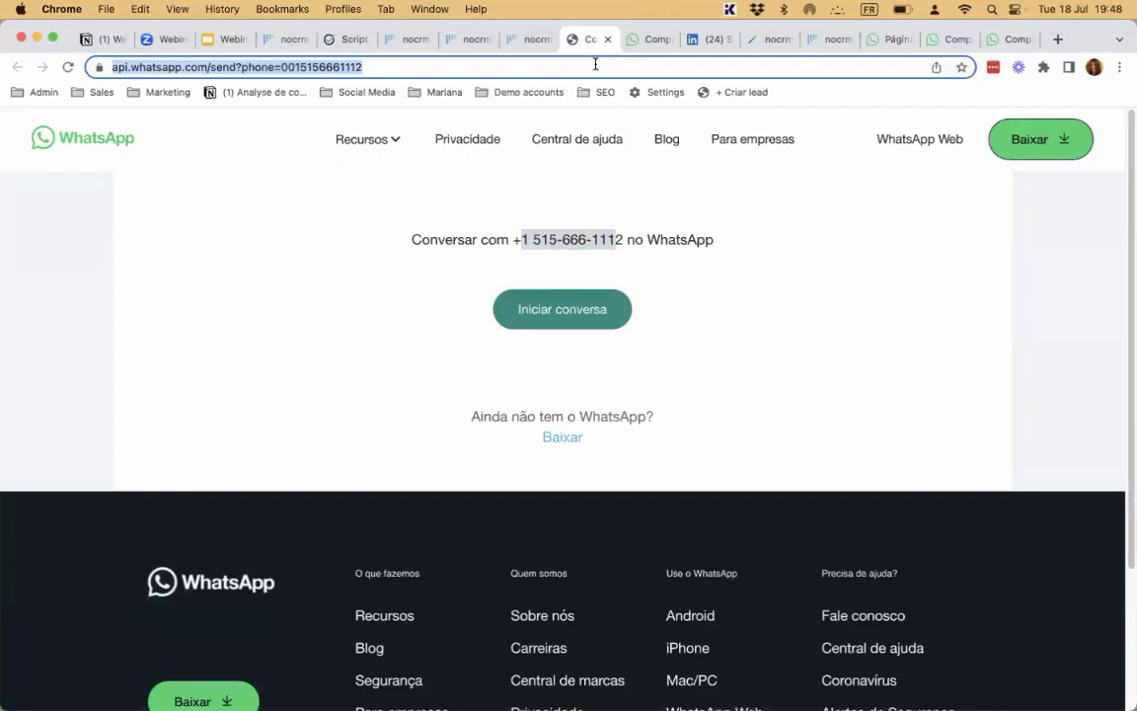
{"action": "type", "text": "nocrm.io+"}
{"action": "key", "text": "BackSpace"}
{"action": "type", "text": "/pt"}
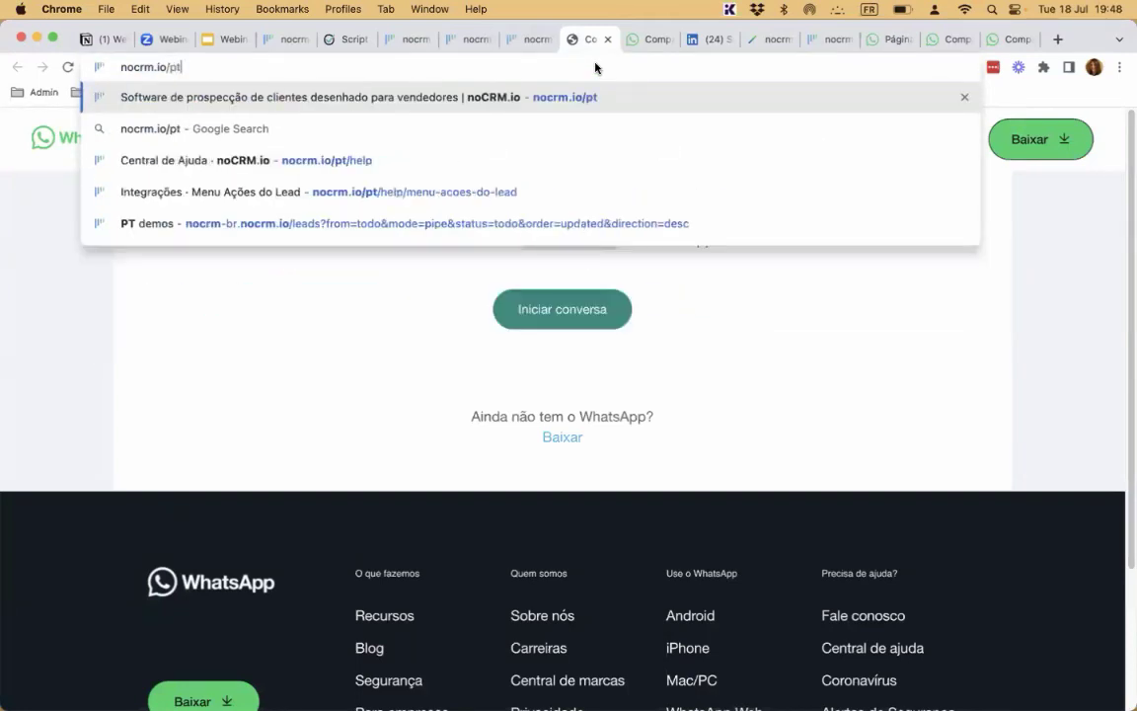
{"action": "key", "text": "Return"}
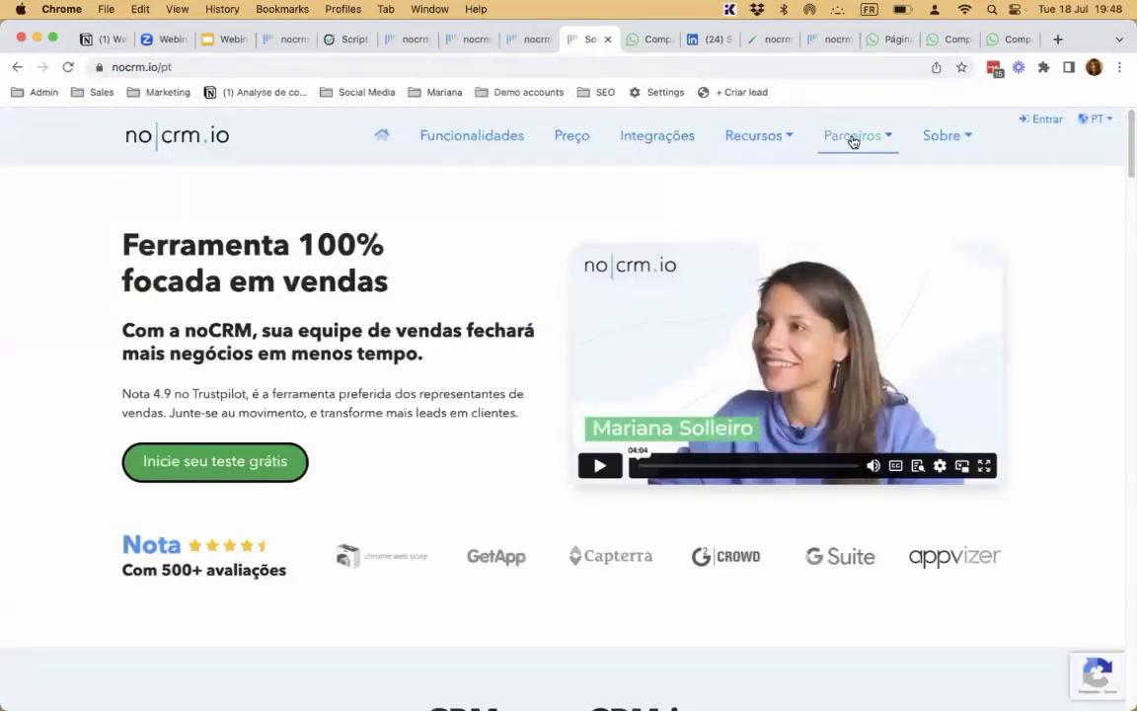
{"action": "mouse_move", "coordinate": [855, 139]}
{"action": "left_click", "coordinate": [876, 174]}
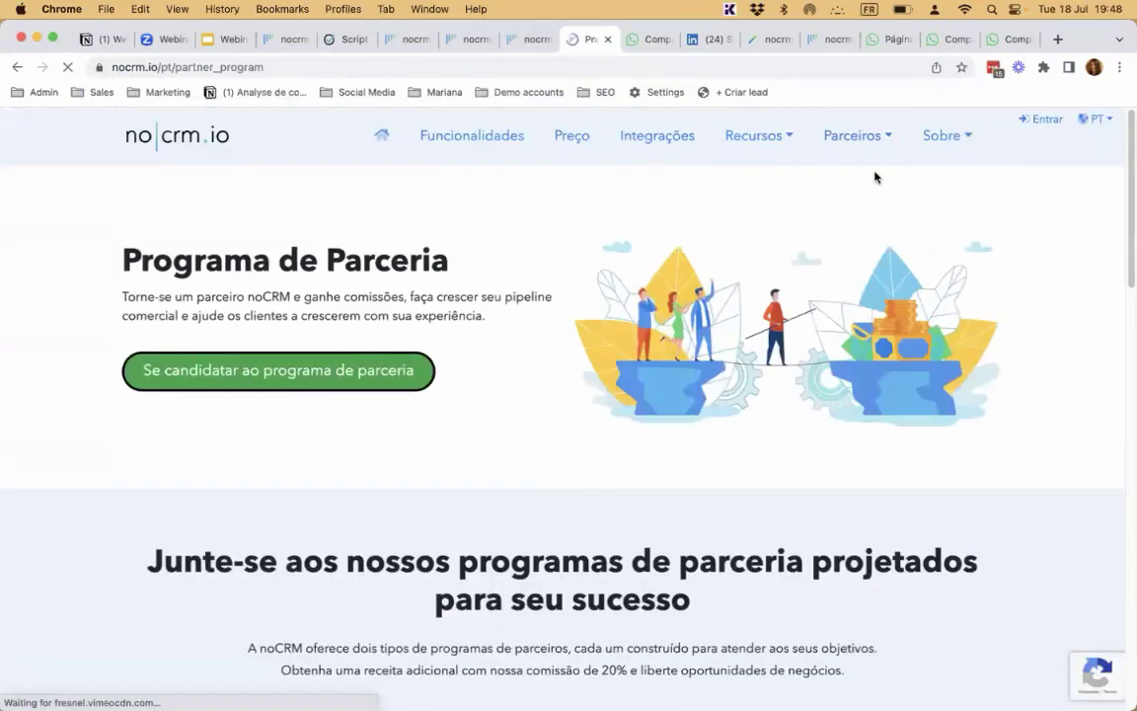